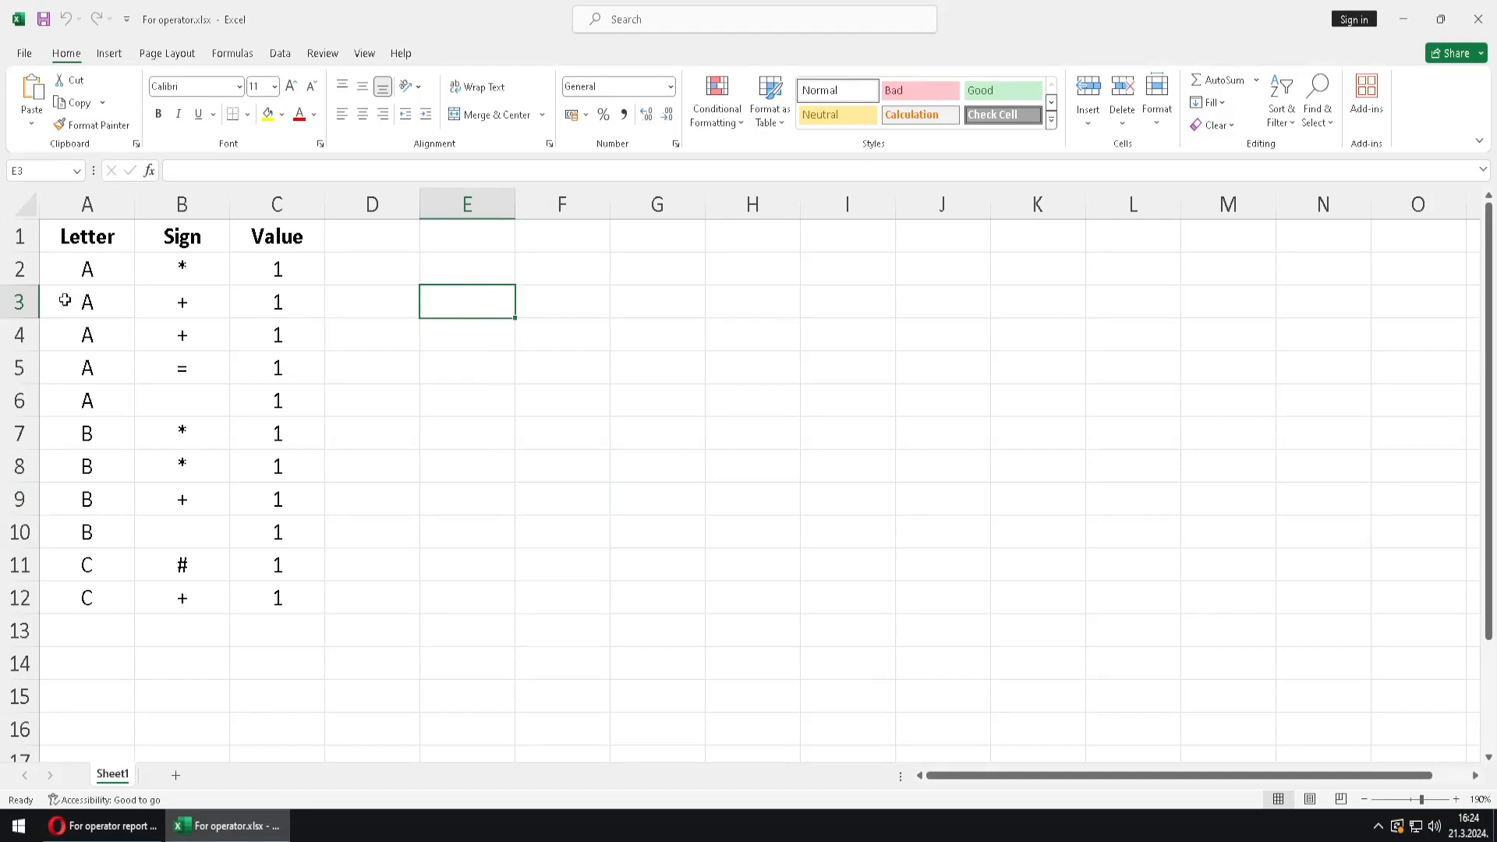
Step: Examine the repeated letter and sign pairs in A3:B4 and A7:B8, and compare them with the report list in IBM Cognos Analytics
{"action": "left_click_drag", "start_coordinate": [65, 301], "coordinate": [187, 343]}
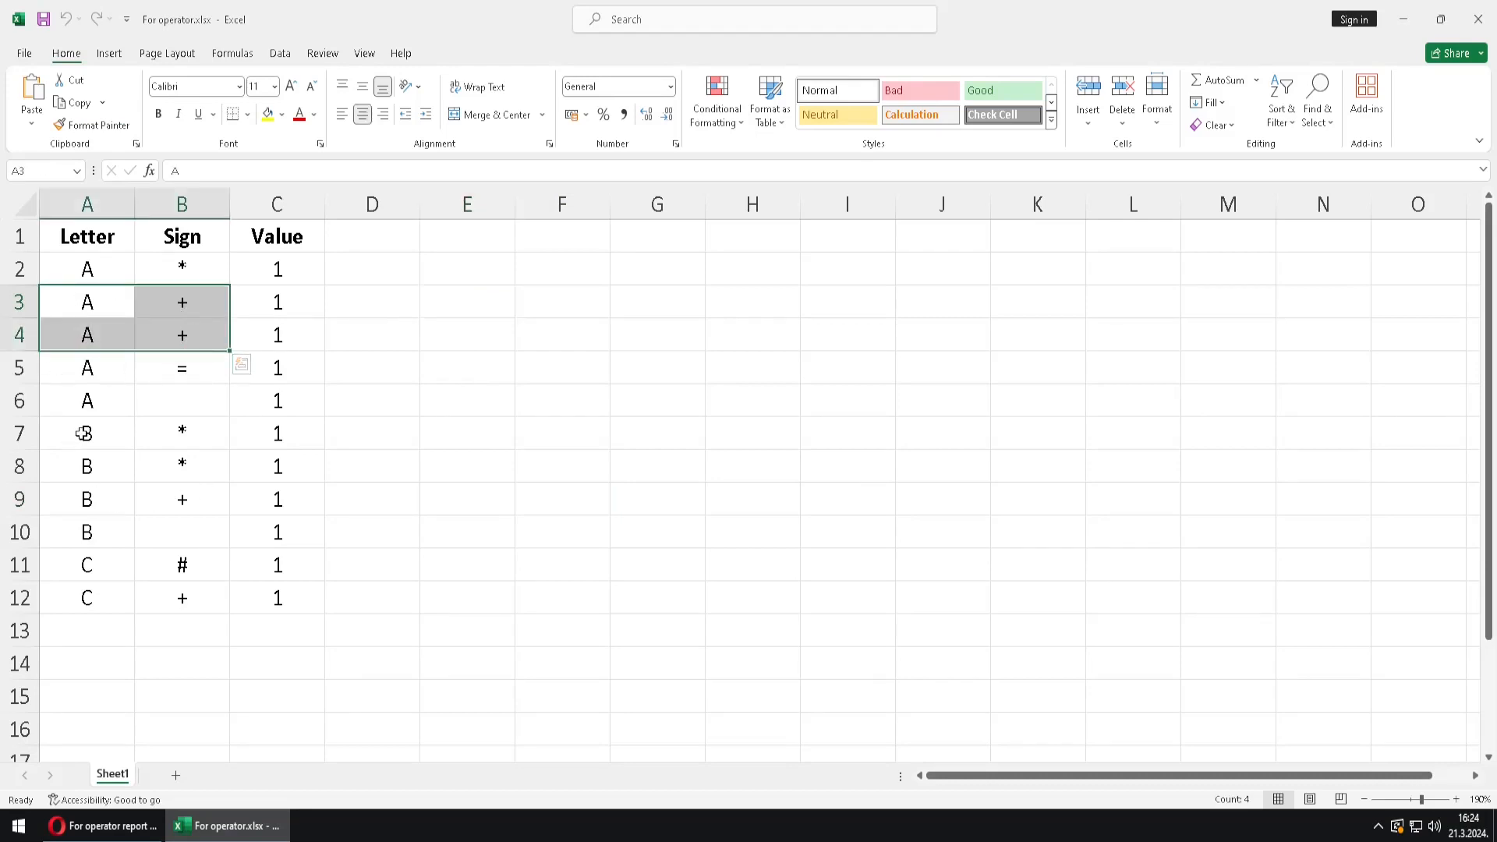
{"action": "left_click_drag", "start_coordinate": [85, 433], "coordinate": [190, 462]}
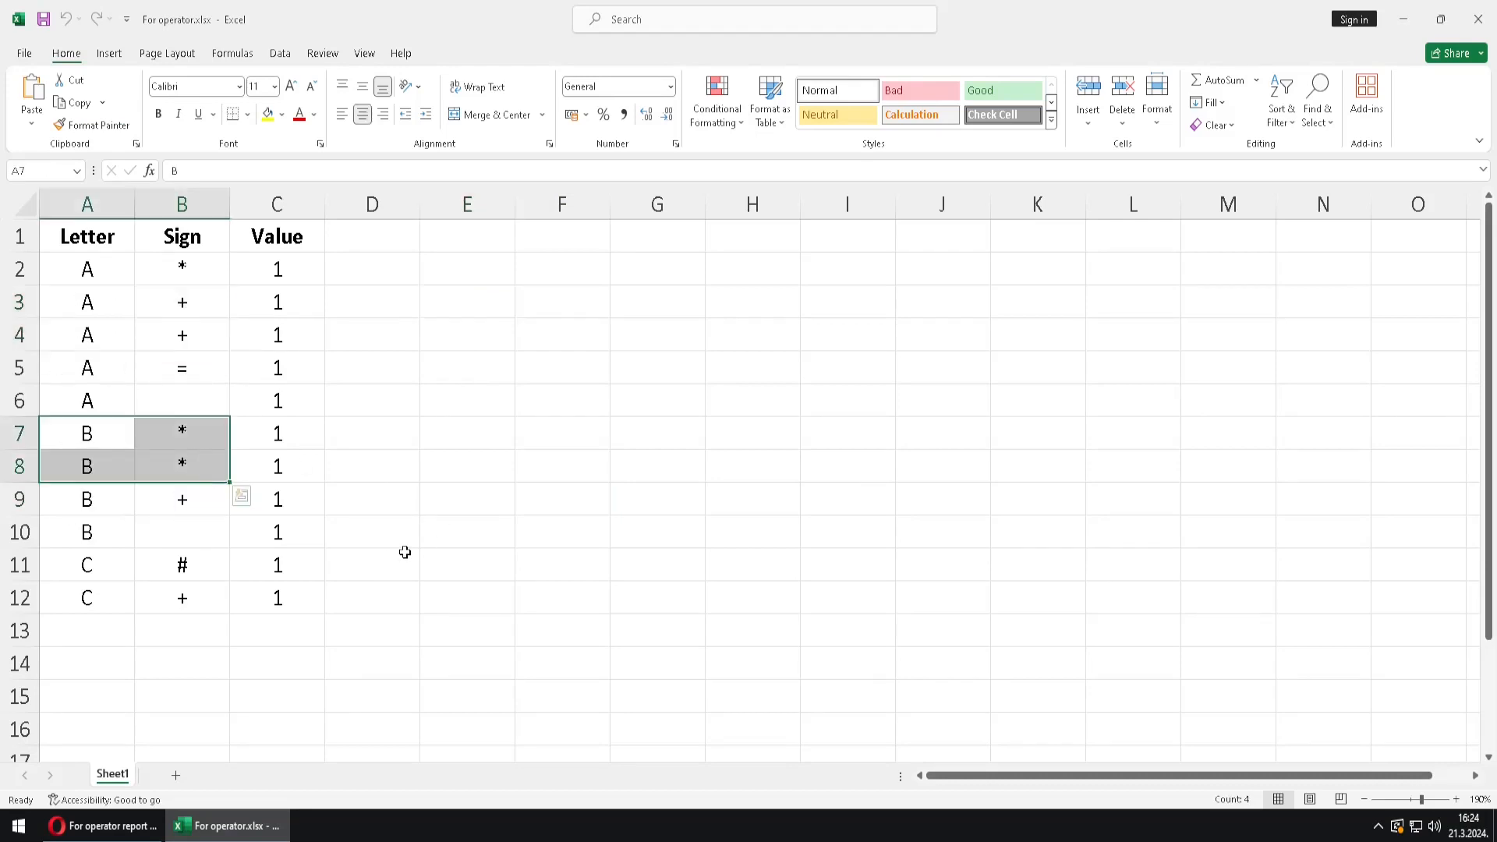
{"action": "left_click", "coordinate": [130, 819]}
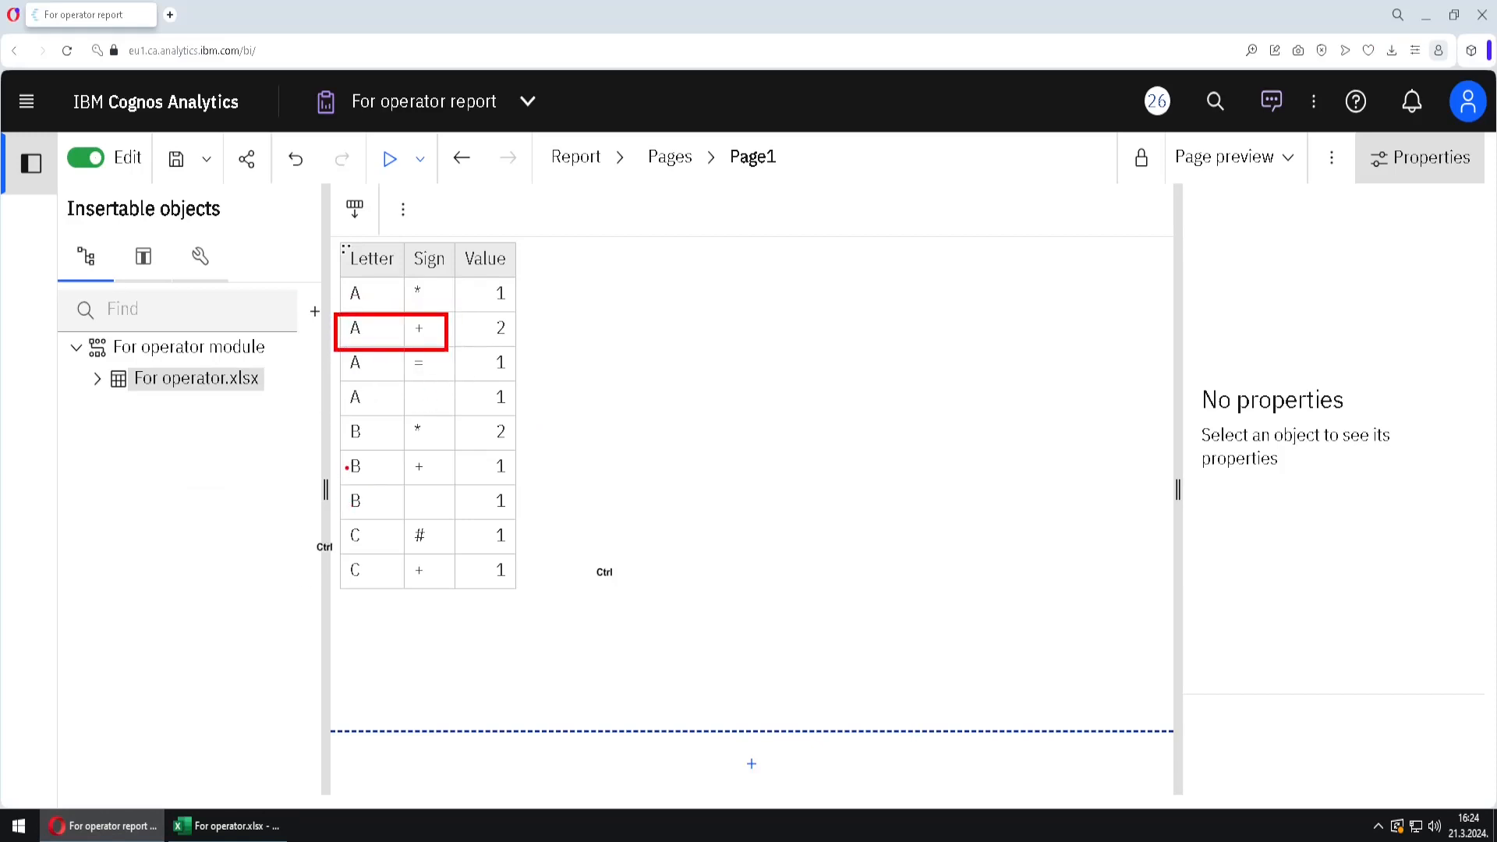
{"action": "left_click_drag", "start_coordinate": [336, 413], "coordinate": [445, 452]}
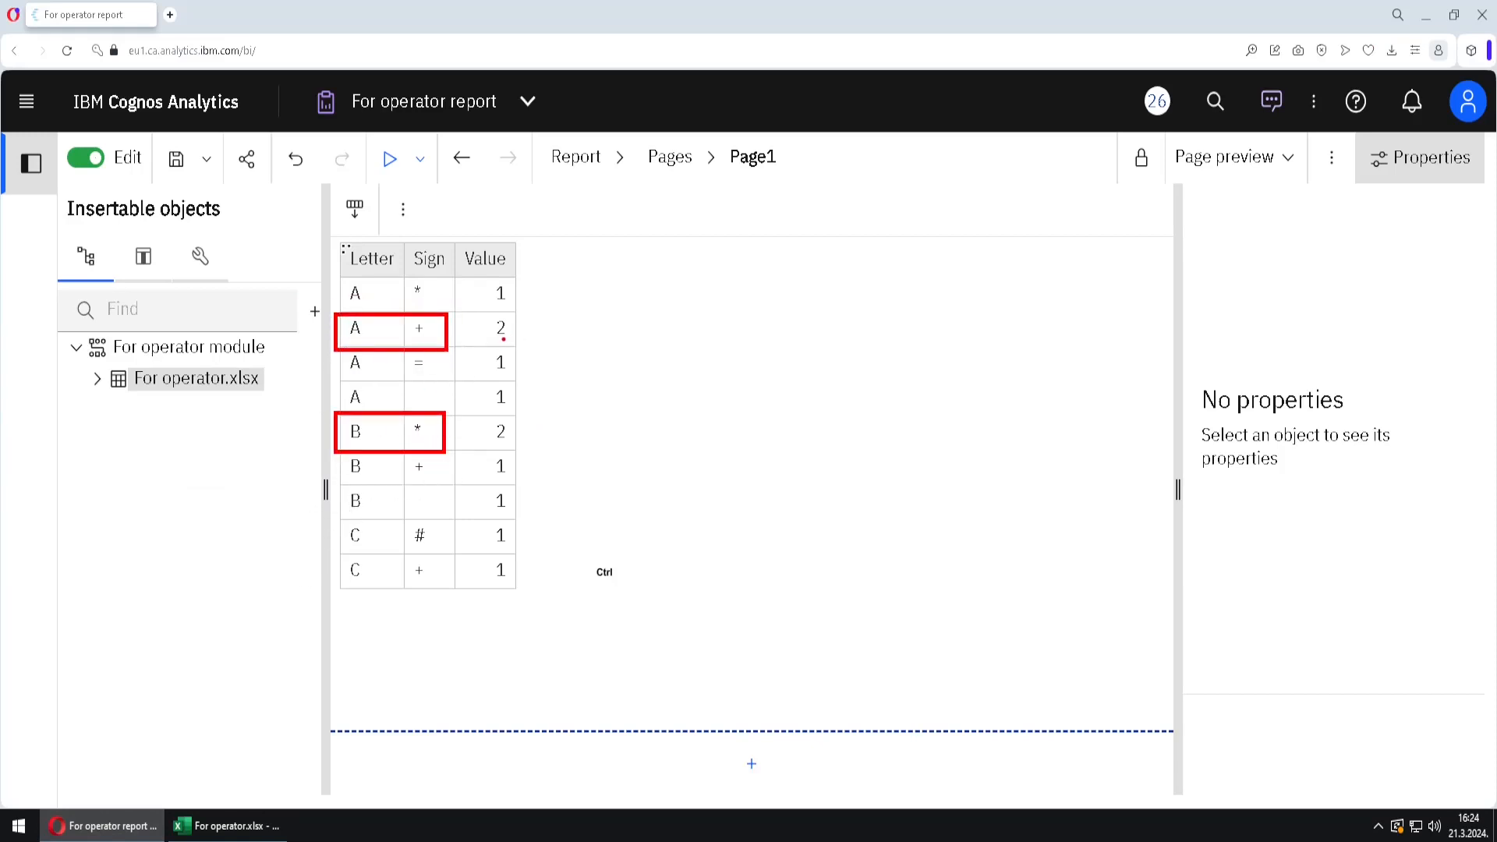
{"action": "mouse_move", "coordinate": [504, 340]}
{"action": "left_mouse_down"}
{"action": "mouse_move", "coordinate": [490, 351]}
{"action": "mouse_move", "coordinate": [511, 314]}
{"action": "mouse_move", "coordinate": [521, 351]}
{"action": "mouse_move", "coordinate": [482, 334]}
{"action": "left_mouse_up"}
{"action": "mouse_move", "coordinate": [485, 449]}
{"action": "left_mouse_down"}
{"action": "mouse_move", "coordinate": [480, 425]}
{"action": "mouse_move", "coordinate": [526, 437]}
{"action": "mouse_move", "coordinate": [485, 446]}
{"action": "left_mouse_up"}
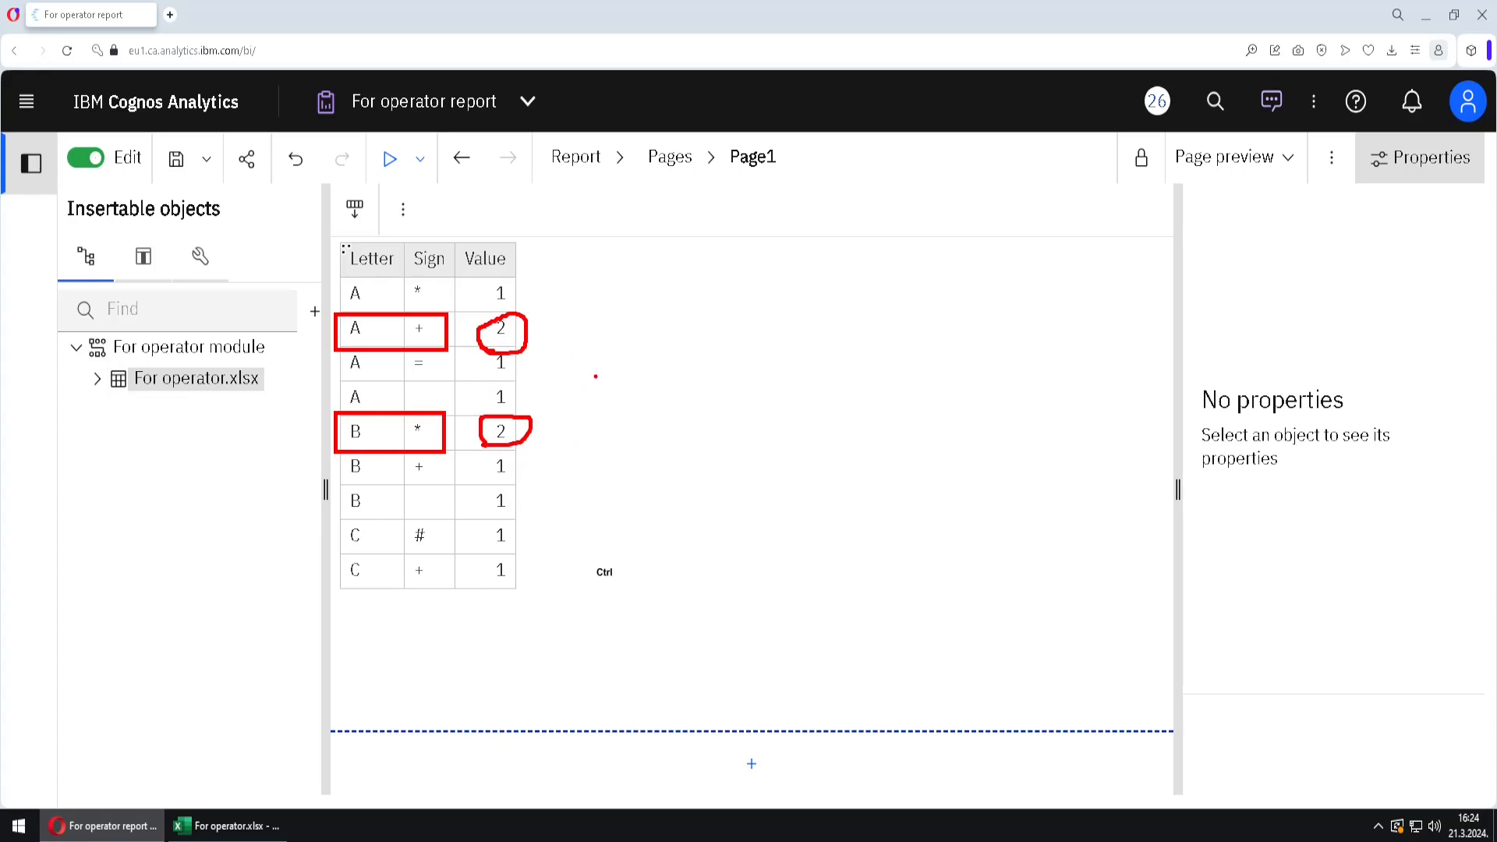
Step: Turn off Auto group & summarize for Query1 and return to Page1
{"action": "left_click", "coordinate": [624, 158]}
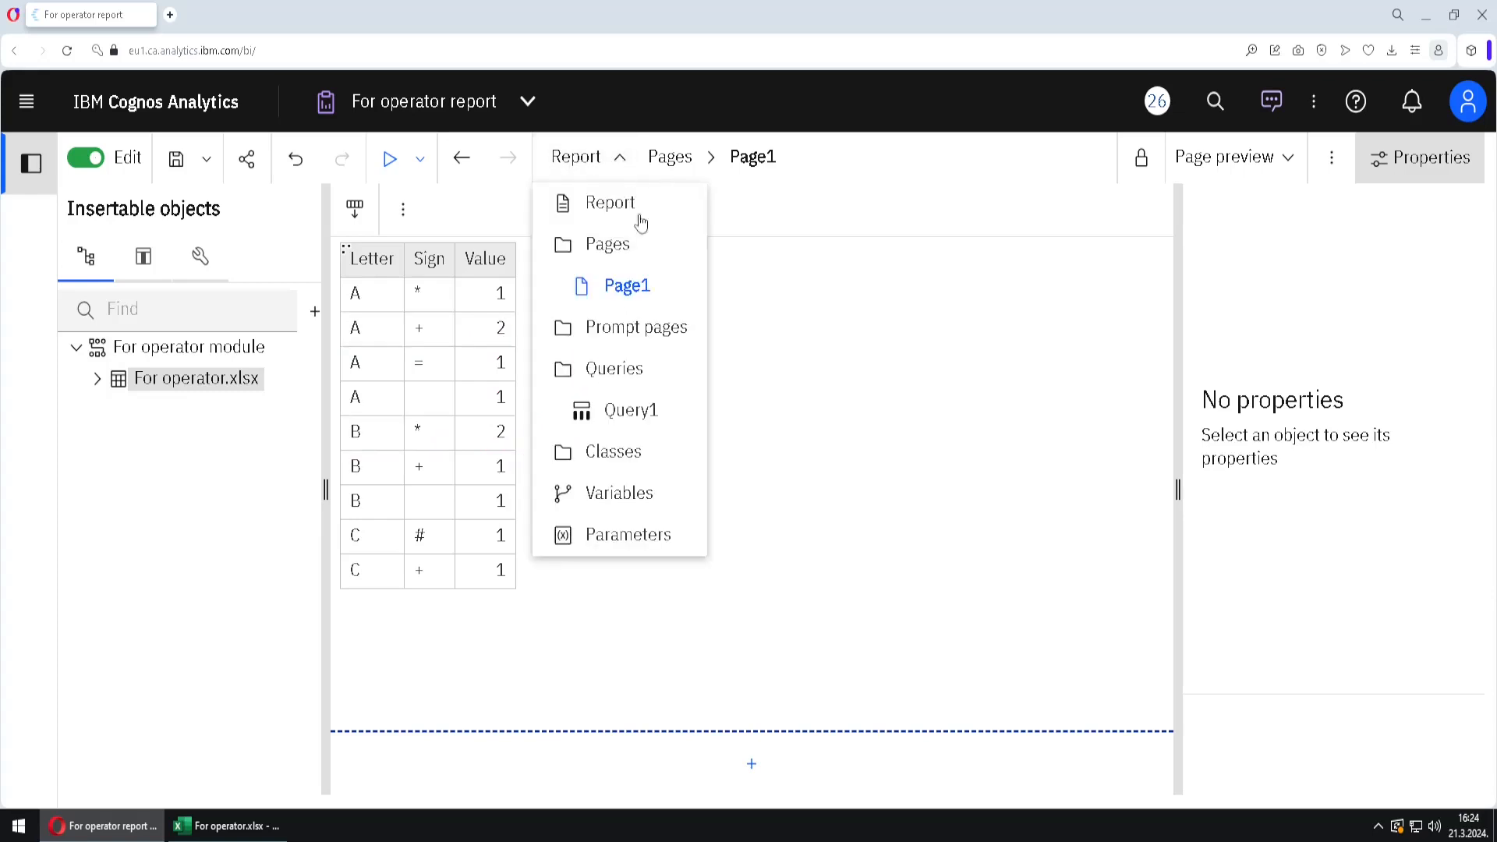
{"action": "left_click", "coordinate": [659, 412]}
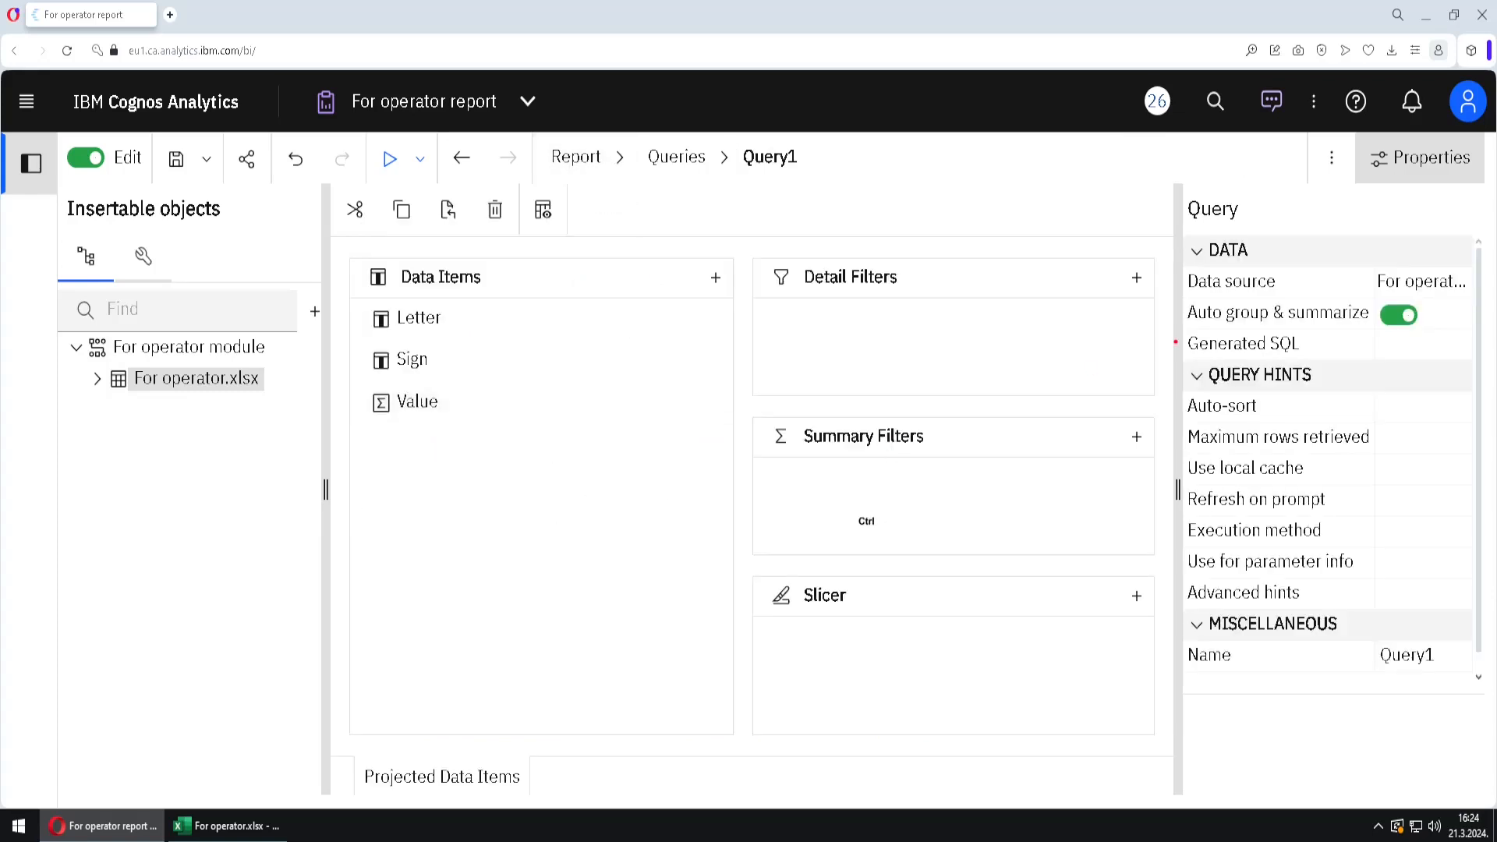
{"action": "mouse_move", "coordinate": [1162, 295]}
{"action": "left_mouse_down"}
{"action": "mouse_move", "coordinate": [1273, 335]}
{"action": "mouse_move", "coordinate": [1455, 331]}
{"action": "left_mouse_up"}
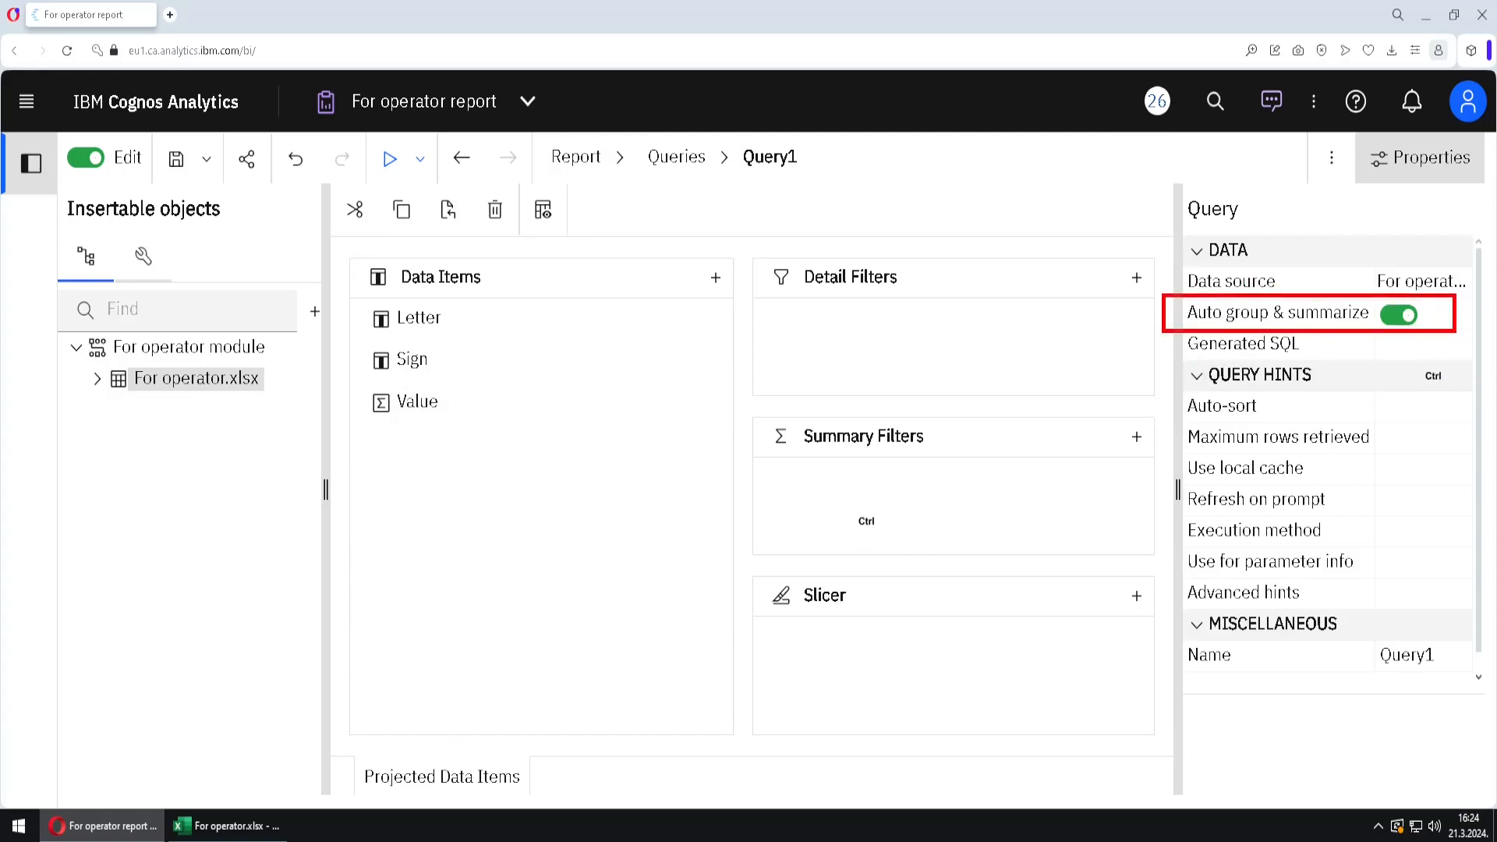
{"action": "left_click", "coordinate": [1402, 315]}
{"action": "left_click", "coordinate": [620, 159]}
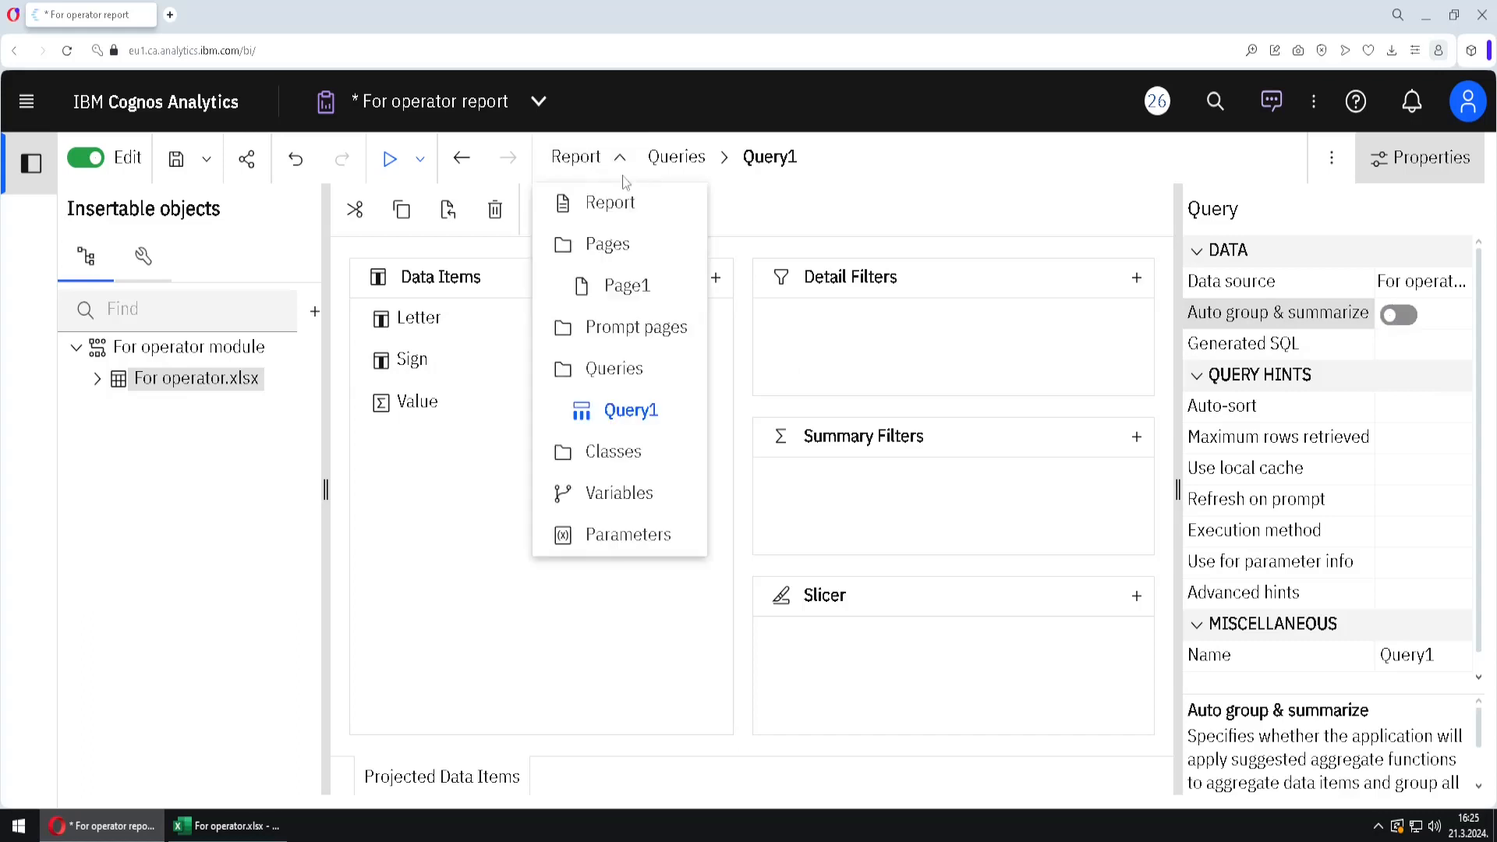
{"action": "left_click", "coordinate": [641, 287]}
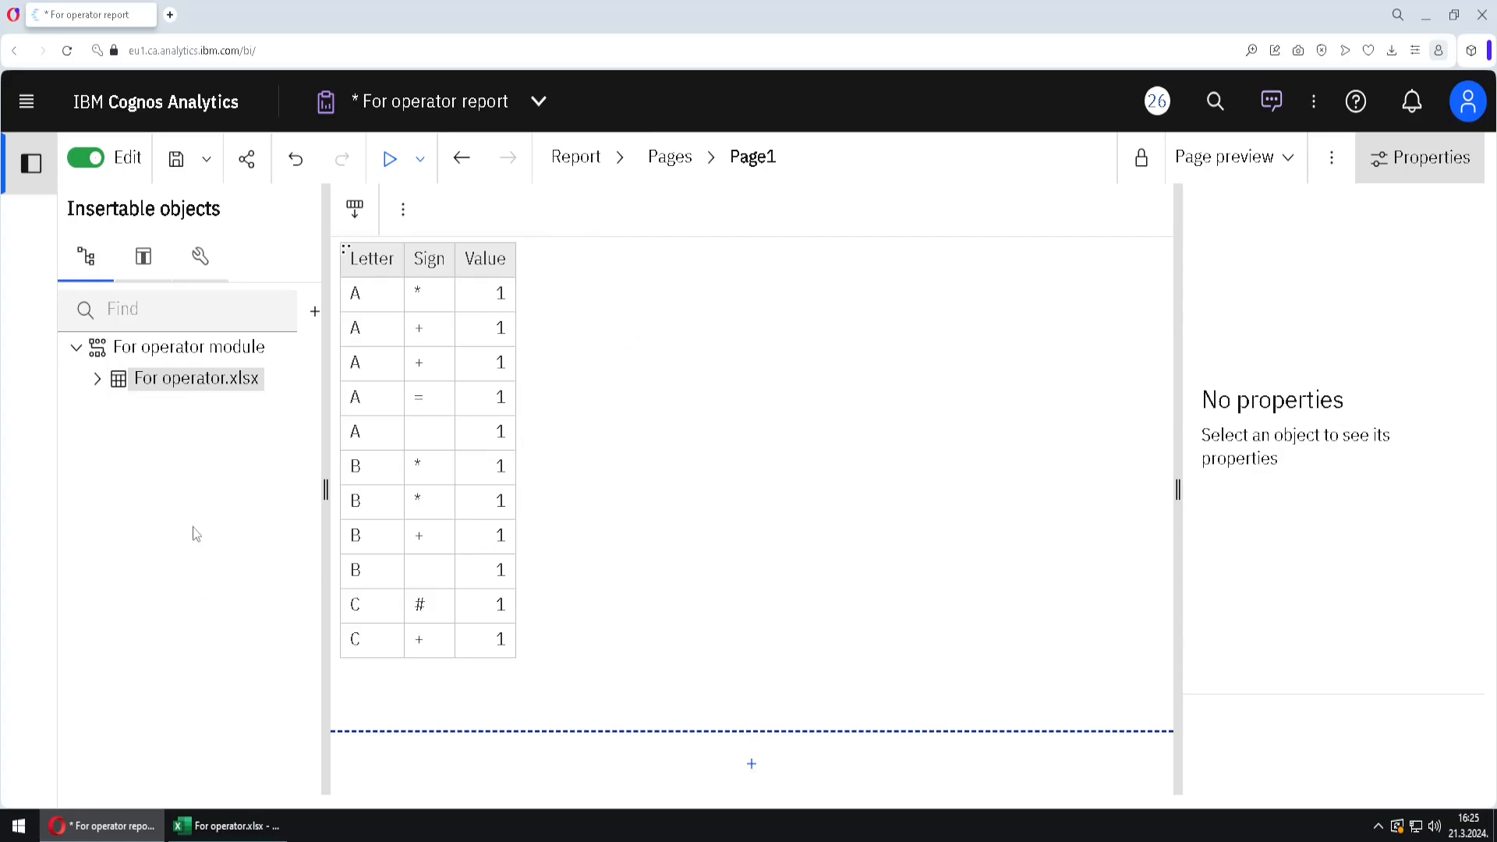
Step: Add a query calculation after the Value column of the list and name it Sum
{"action": "left_click", "coordinate": [202, 265]}
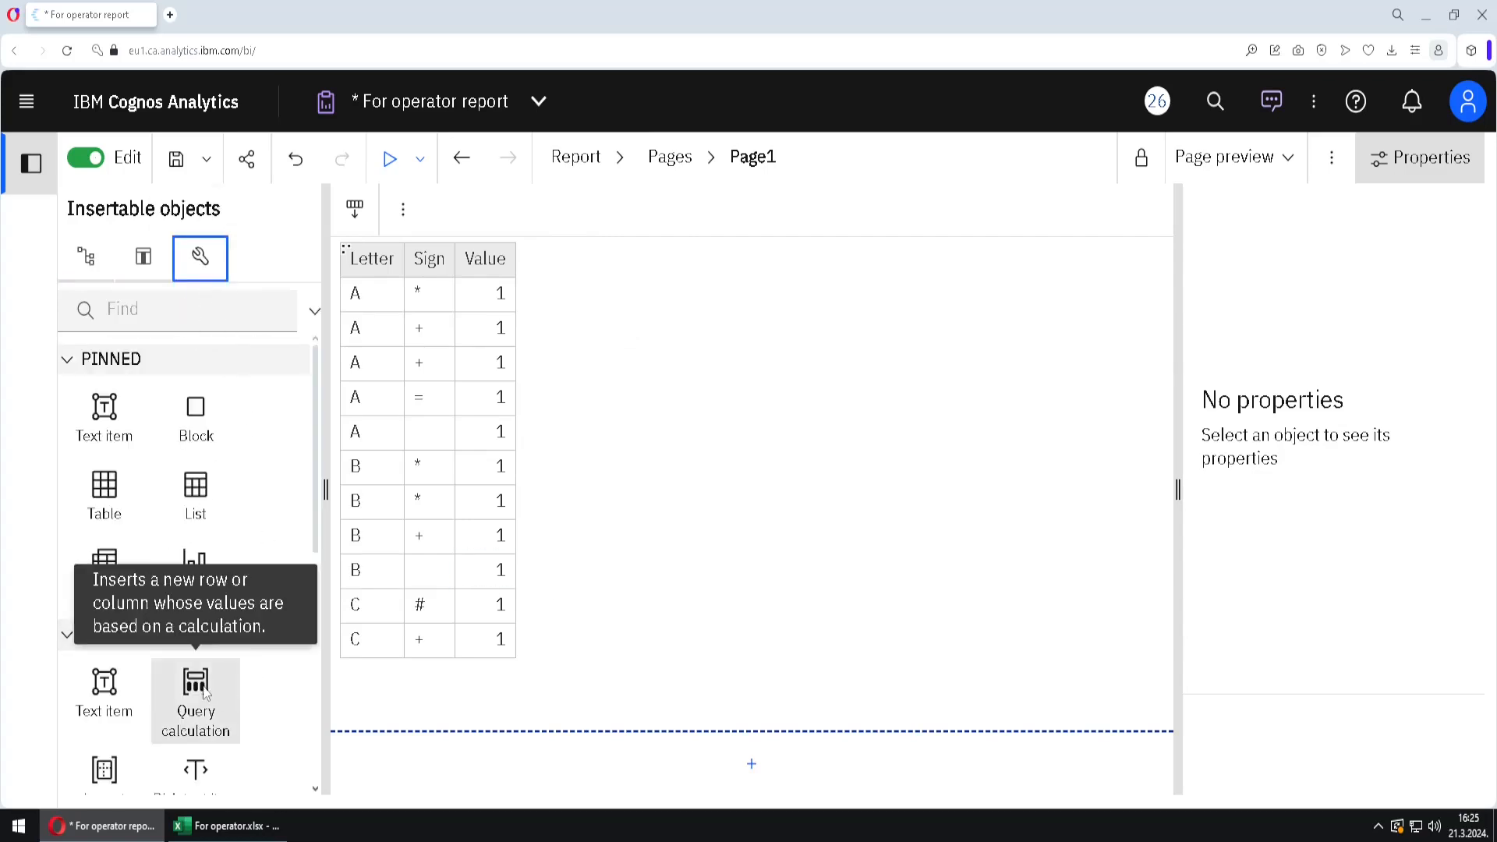
{"action": "left_click_drag", "start_coordinate": [205, 693], "coordinate": [514, 282]}
{"action": "triple_click", "coordinate": [397, 237]}
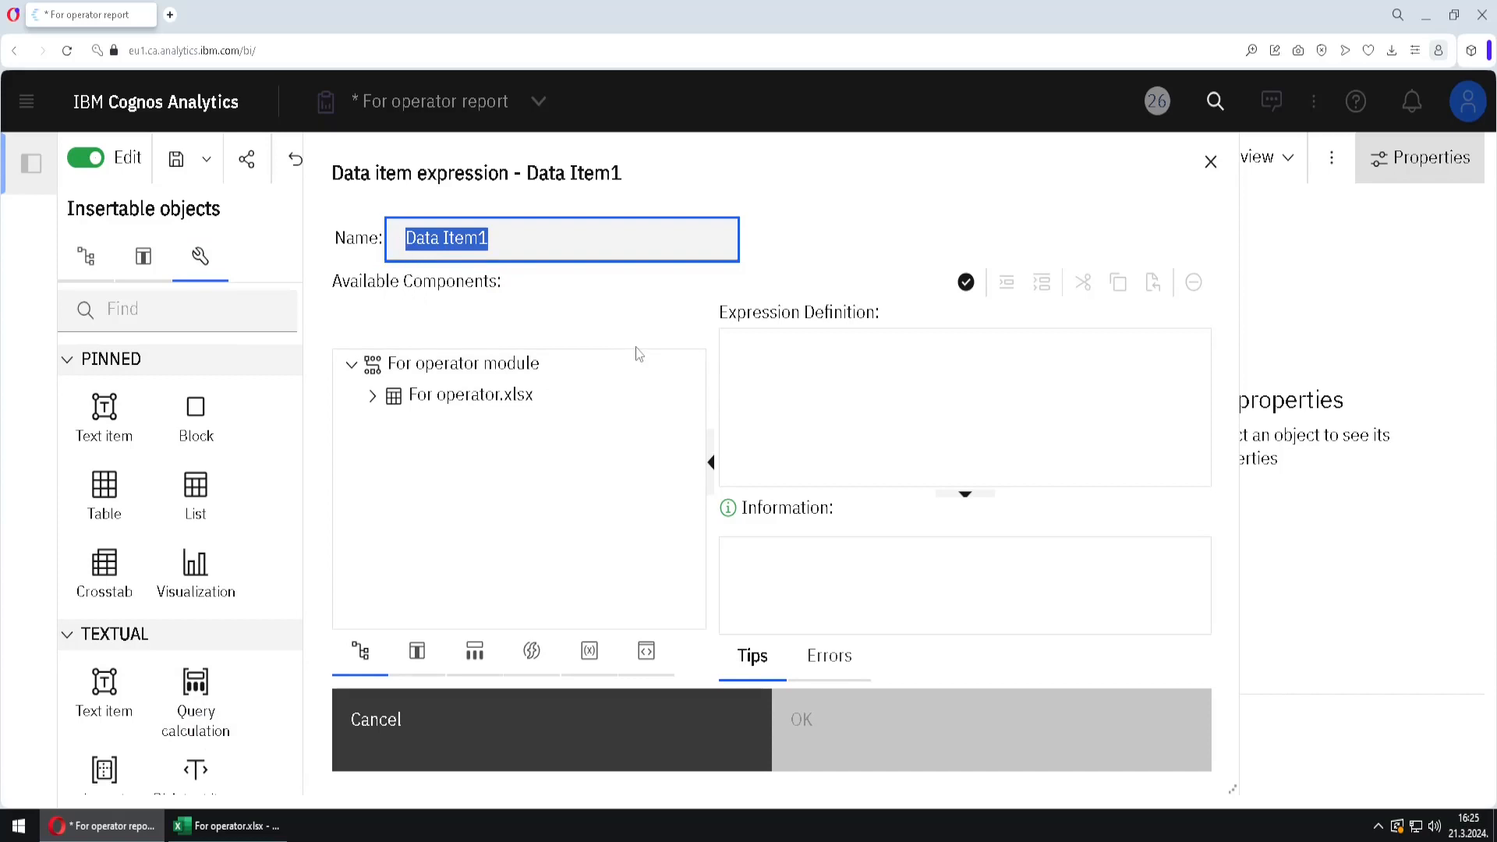
{"action": "type", "text": "Sum"}
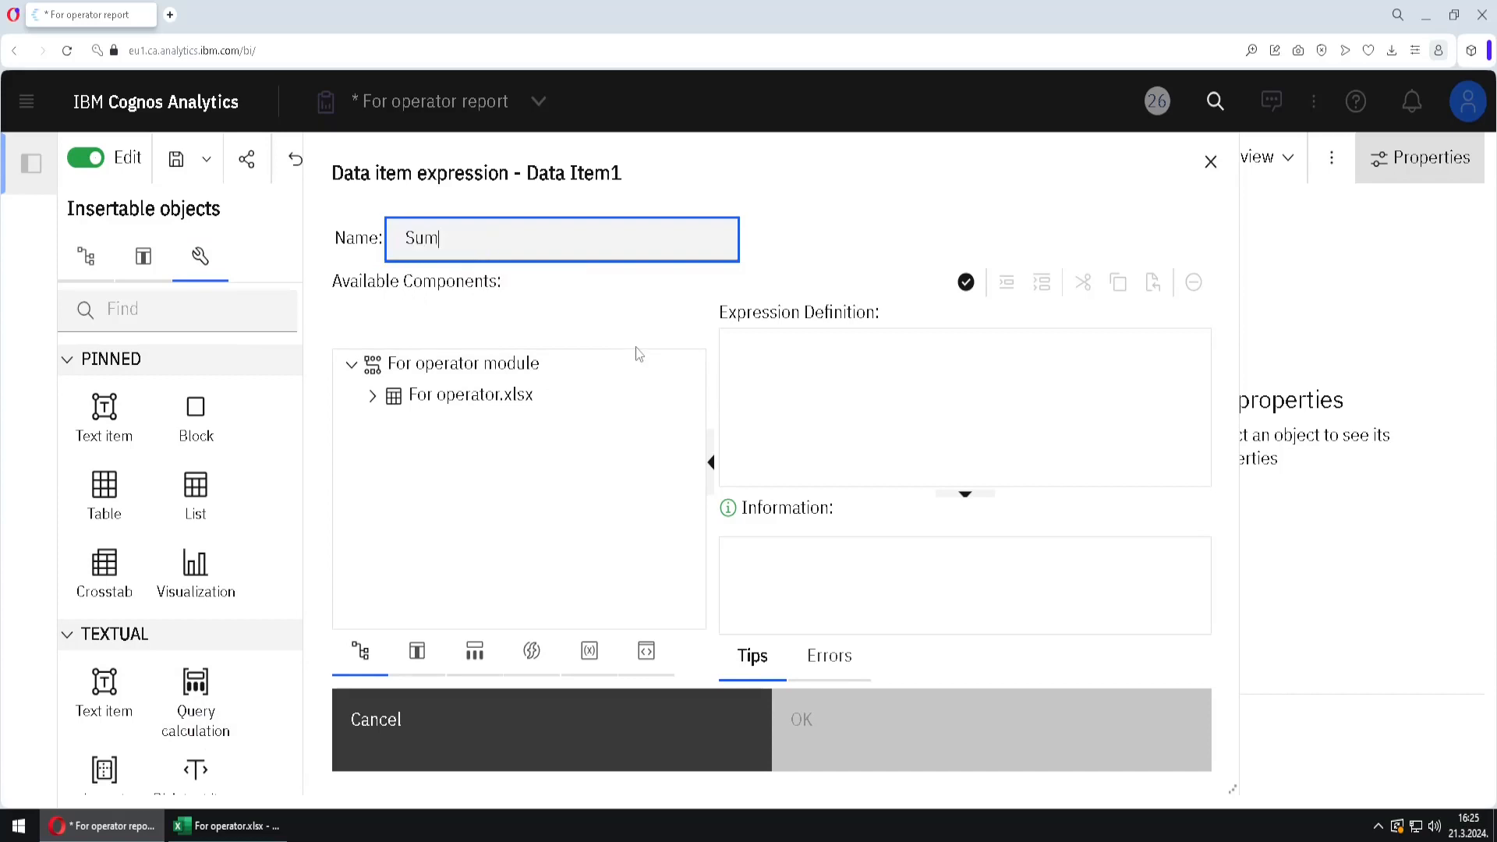
Step: Define the Sum calculation's expression as total( [Value] ) using the Value data item, and accept it
{"action": "left_click", "coordinate": [814, 348]}
{"action": "type", "text": "total("}
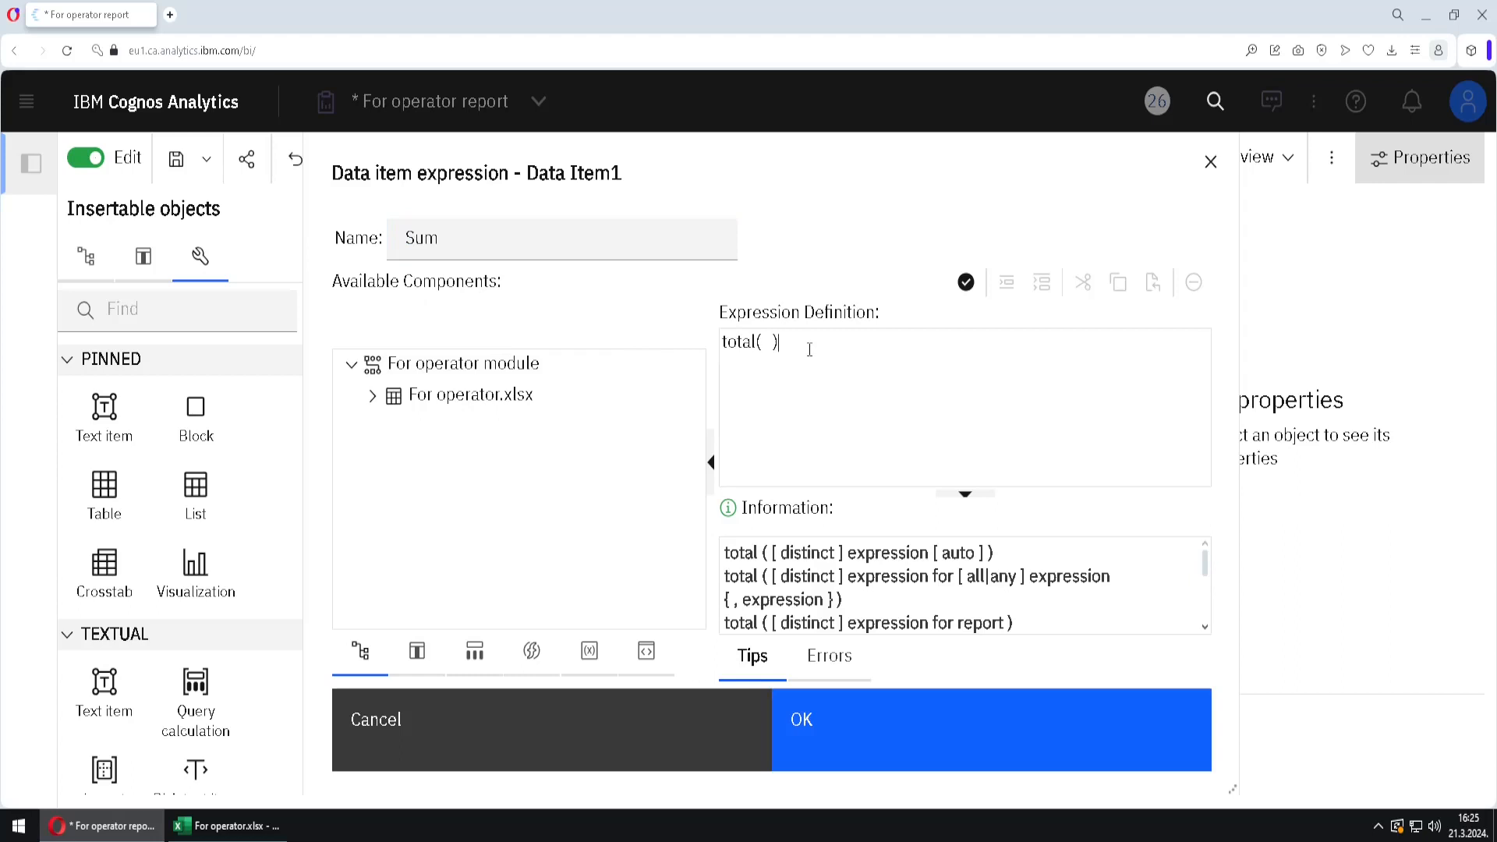
{"action": "left_click", "coordinate": [417, 652]}
{"action": "left_click", "coordinate": [421, 382]}
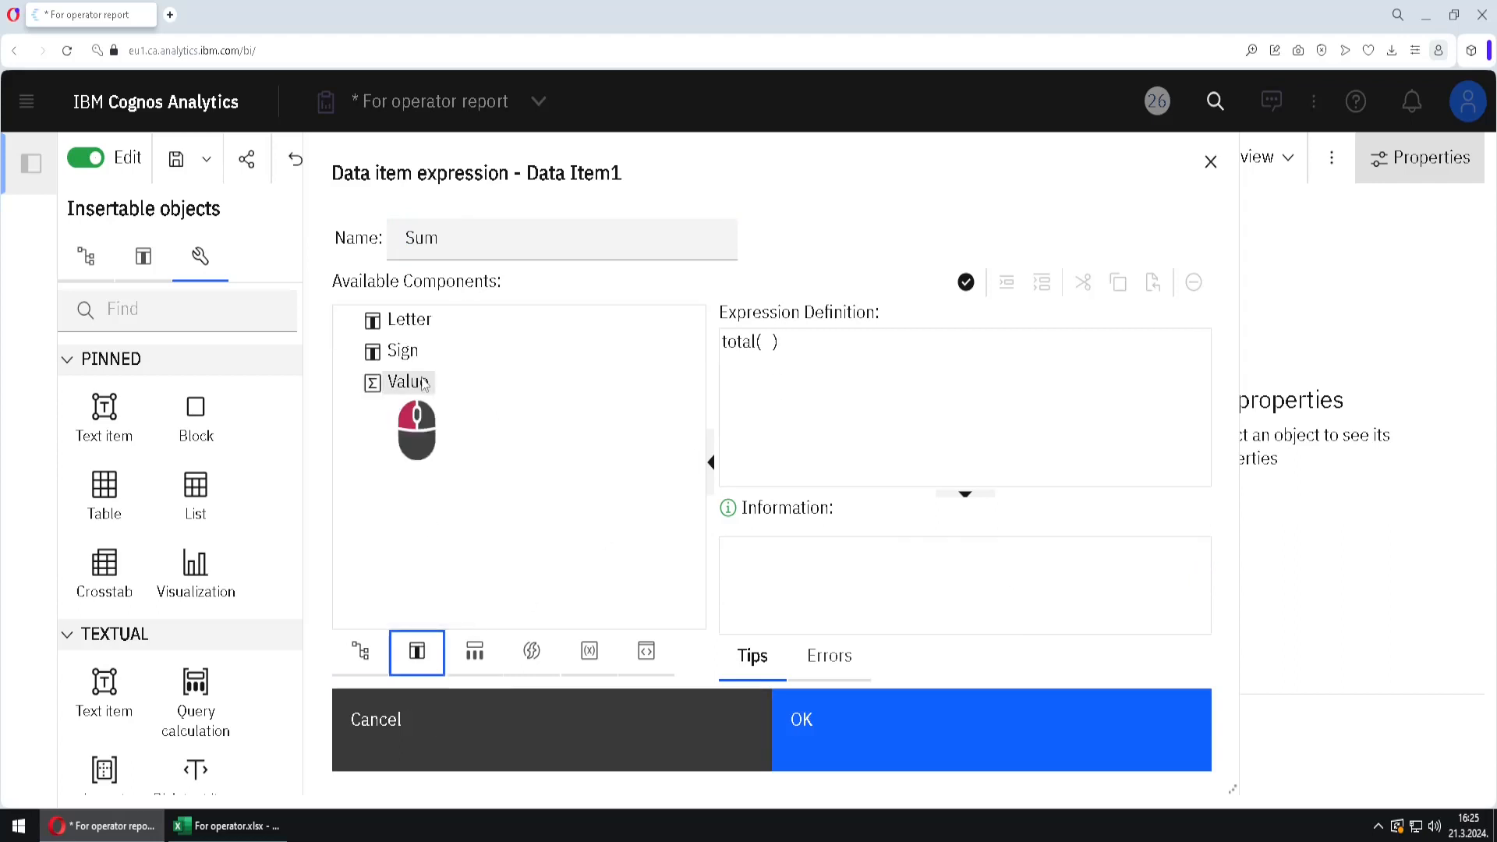
{"action": "left_click_drag", "start_coordinate": [421, 382], "coordinate": [762, 347]}
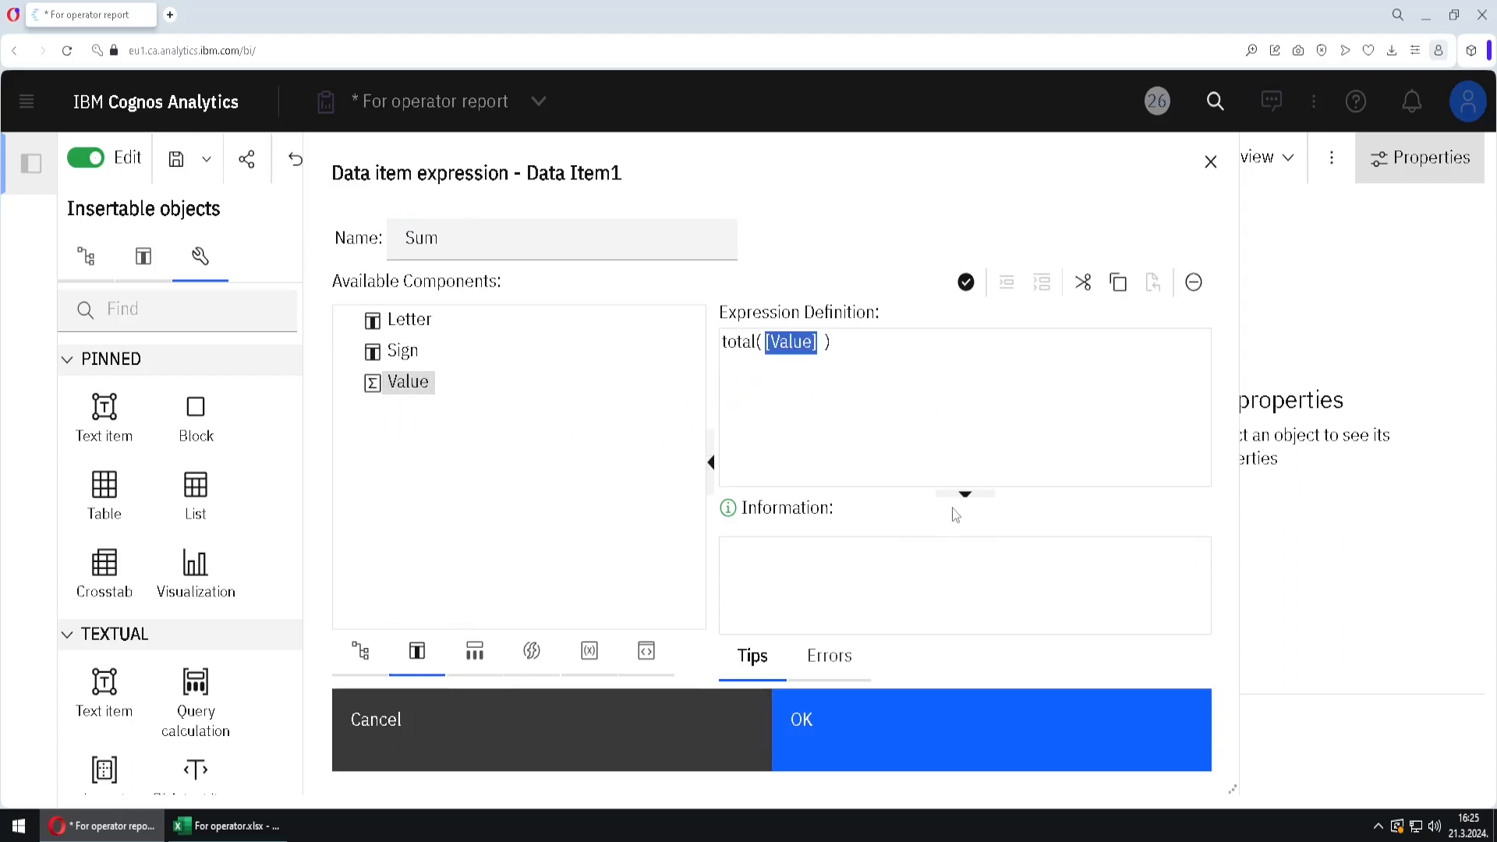
{"action": "left_click", "coordinate": [935, 724]}
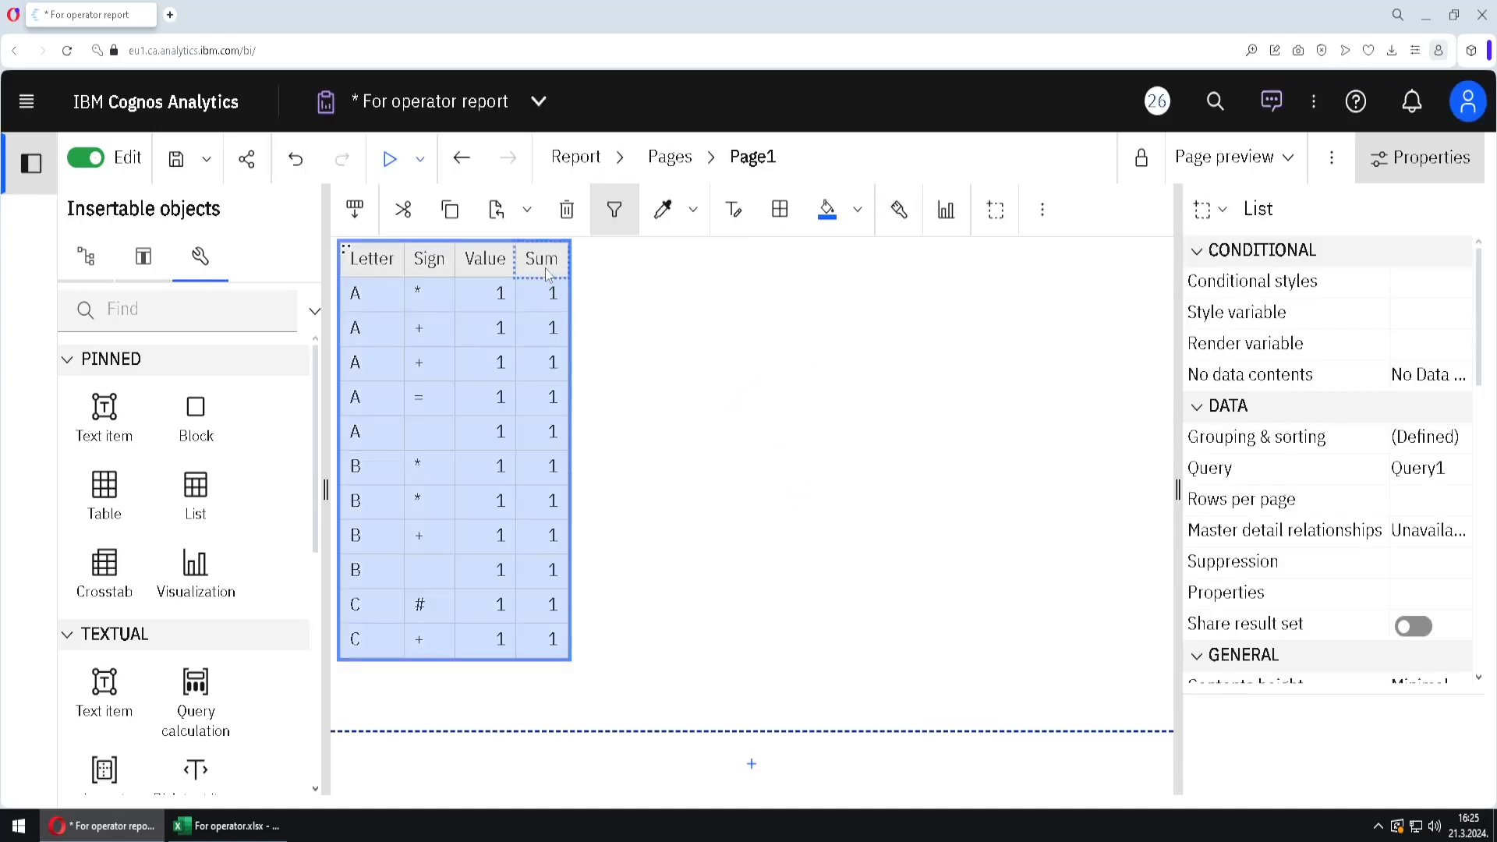
Step: Examine the Sum column against the Value column in the list, including the rows for letter A
{"action": "left_click", "coordinate": [551, 269]}
{"action": "left_click", "coordinate": [487, 267]}
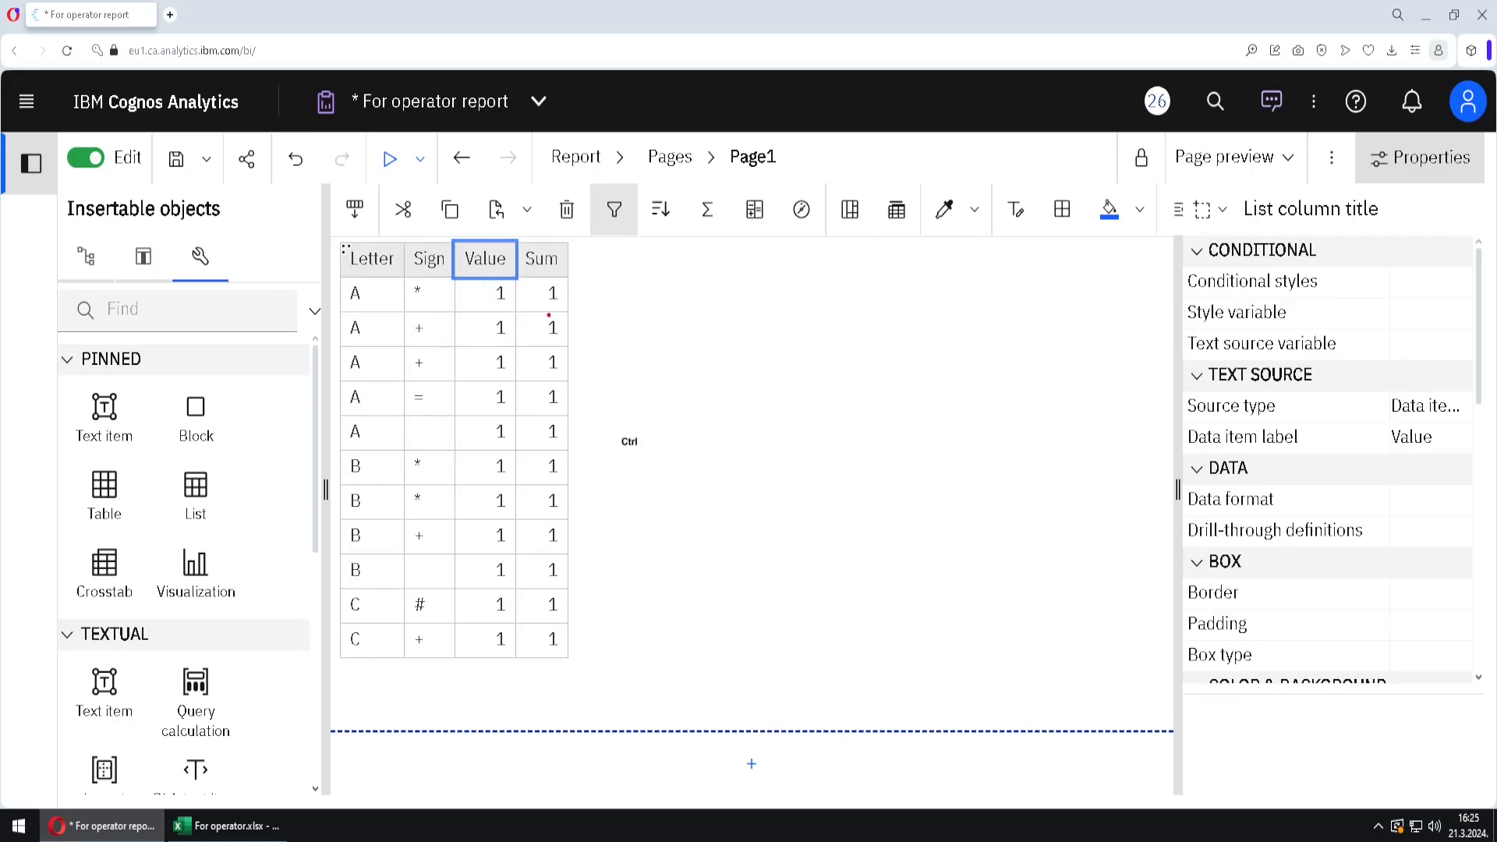
{"action": "mouse_move", "coordinate": [551, 313]}
{"action": "left_mouse_down"}
{"action": "mouse_move", "coordinate": [536, 299]}
{"action": "mouse_move", "coordinate": [555, 275]}
{"action": "mouse_move", "coordinate": [581, 301]}
{"action": "mouse_move", "coordinate": [552, 319]}
{"action": "left_mouse_up"}
{"action": "mouse_move", "coordinate": [331, 271]}
{"action": "left_mouse_down"}
{"action": "mouse_move", "coordinate": [397, 326]}
{"action": "mouse_move", "coordinate": [533, 316]}
{"action": "mouse_move", "coordinate": [483, 293]}
{"action": "mouse_move", "coordinate": [517, 286]}
{"action": "mouse_move", "coordinate": [497, 307]}
{"action": "mouse_move", "coordinate": [478, 631]}
{"action": "left_mouse_up"}
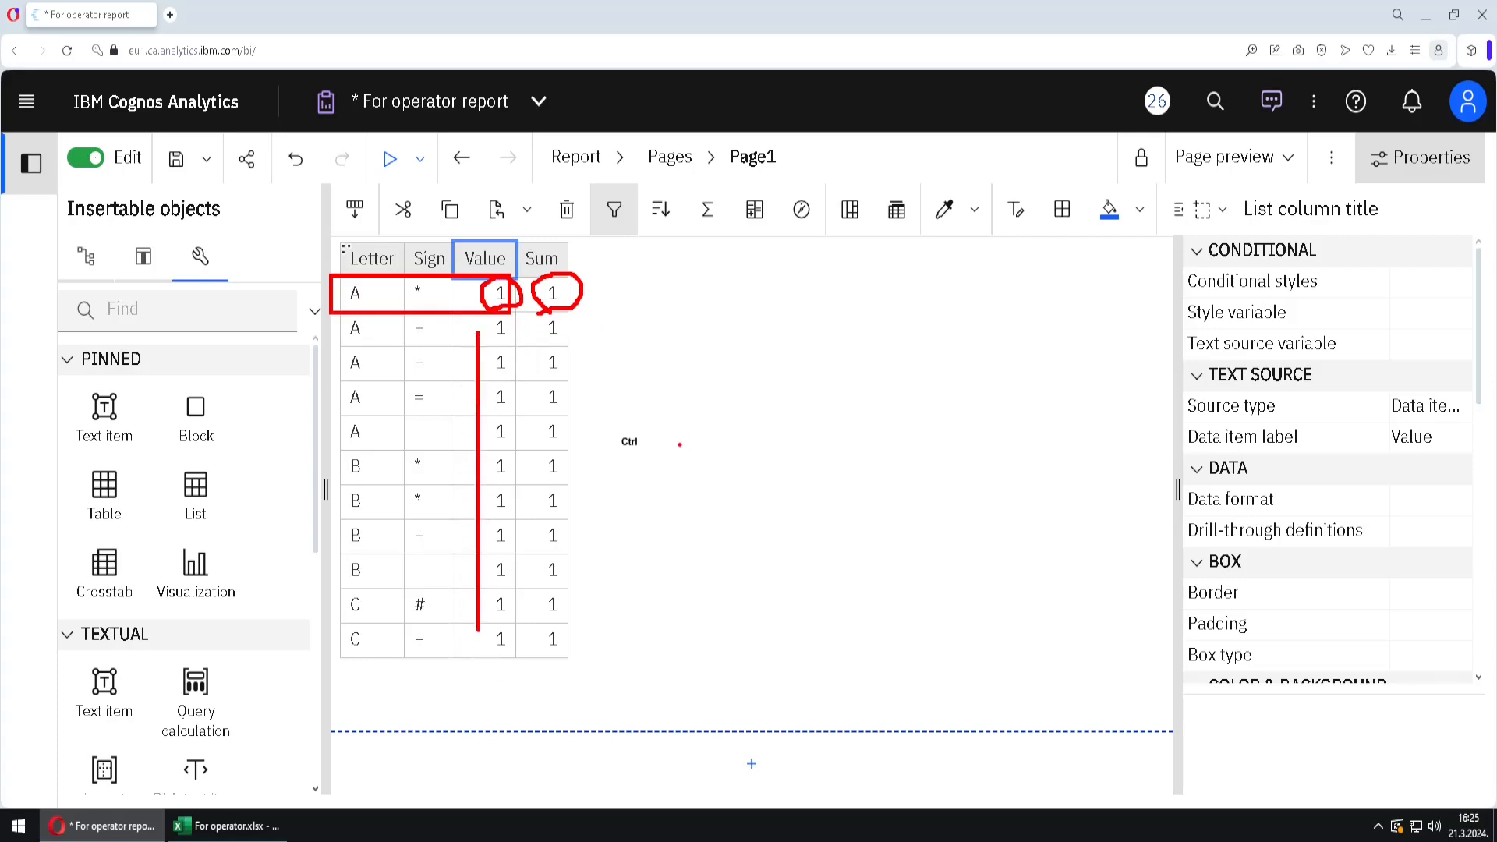
{"action": "left_click", "coordinate": [544, 308]}
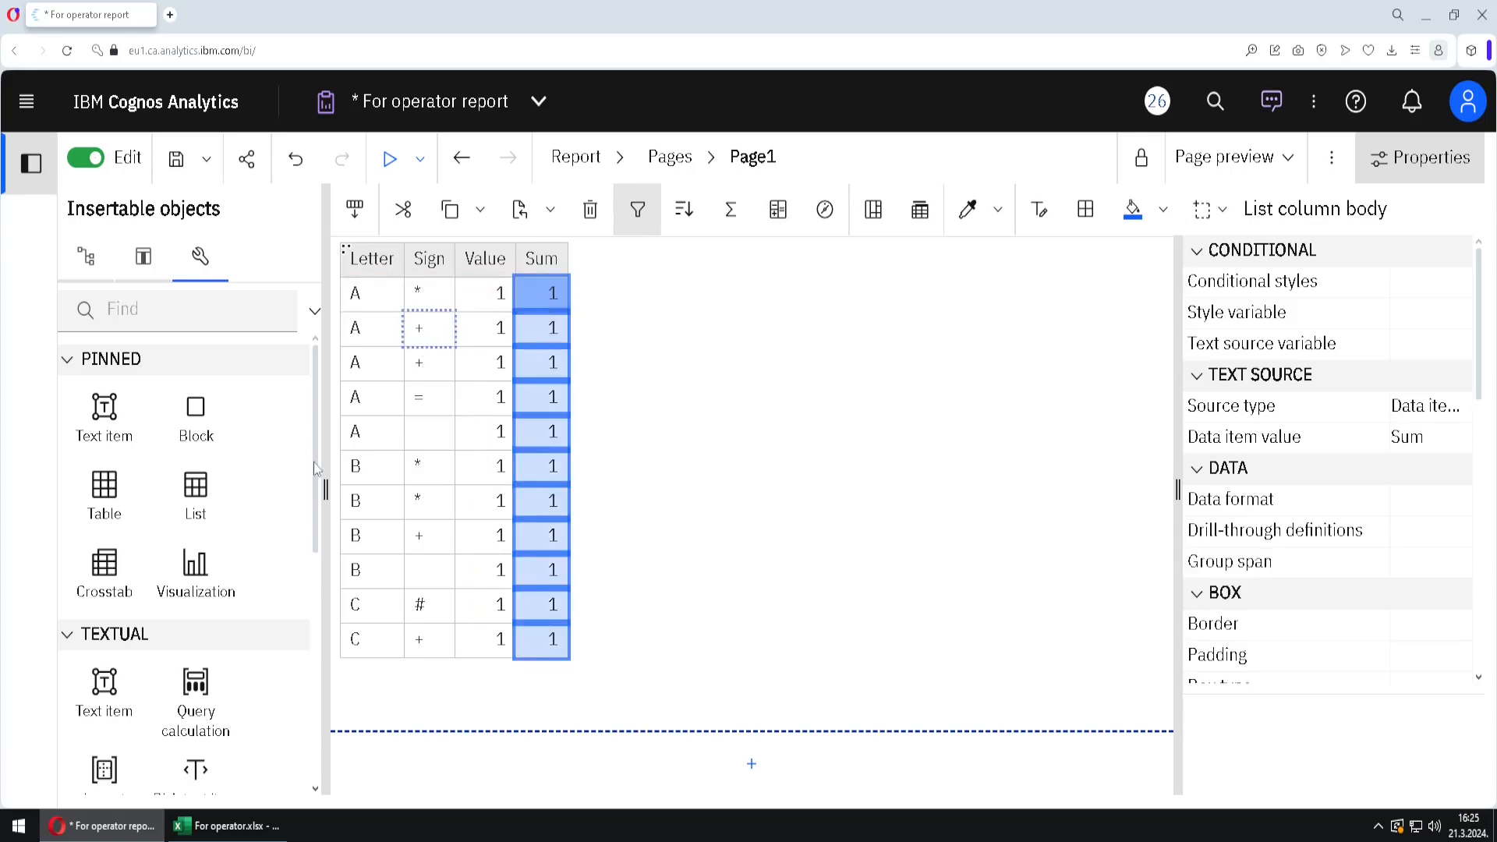
{"action": "mouse_move", "coordinate": [324, 450]}
{"action": "left_mouse_down"}
{"action": "mouse_move", "coordinate": [334, 382]}
{"action": "mouse_move", "coordinate": [577, 274]}
{"action": "left_mouse_up"}
{"action": "key", "text": "ctrl"}
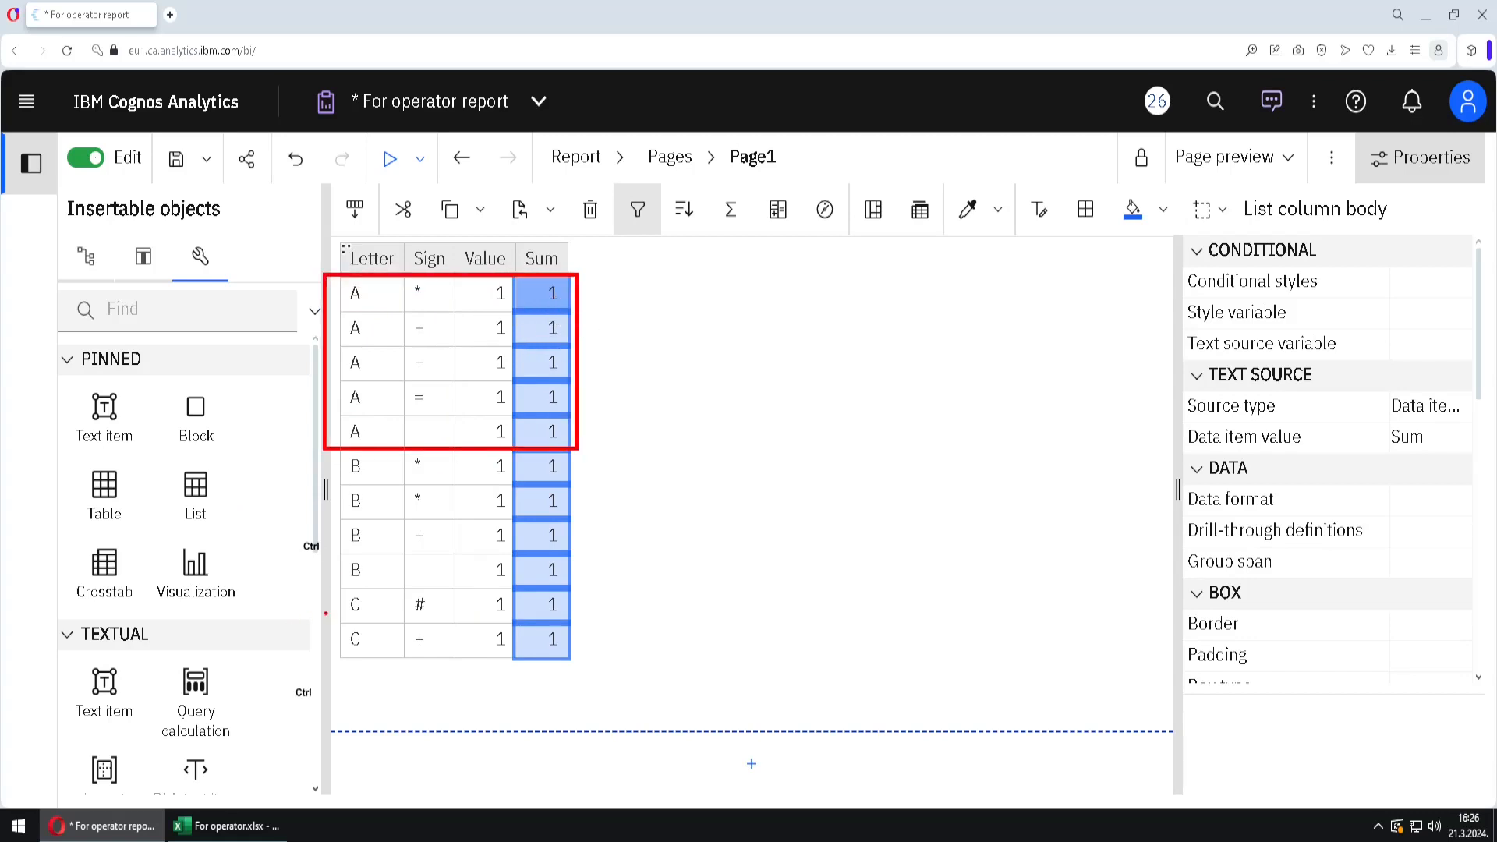
{"action": "key", "text": "Escape"}
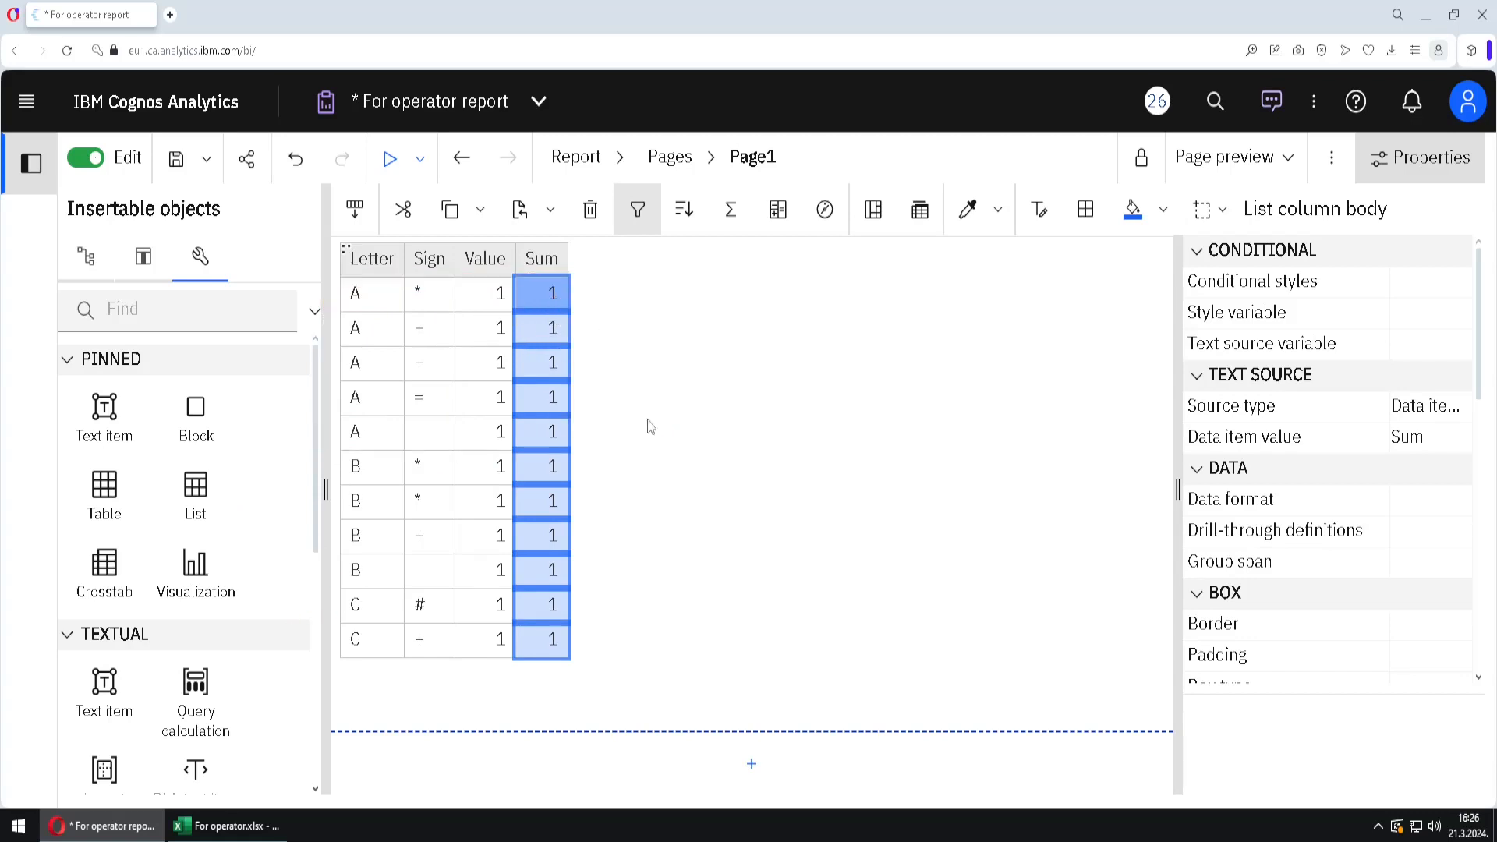
Step: Change the Sum column's expression to total( [Value] for [Letter] ) so it aggregates per letter
{"action": "double_click", "coordinate": [549, 312]}
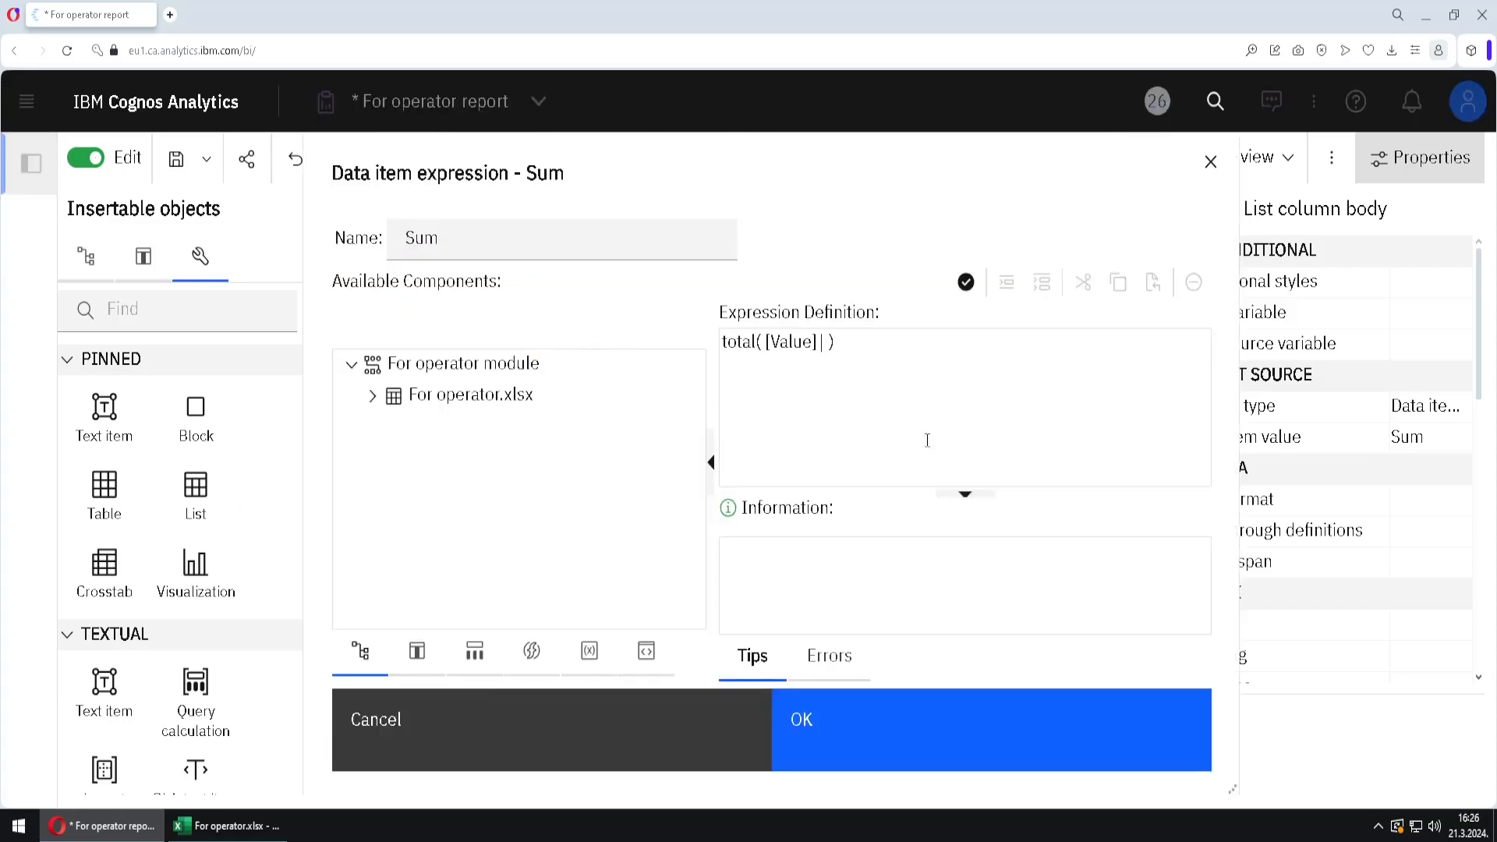
{"action": "type", "text": "for"}
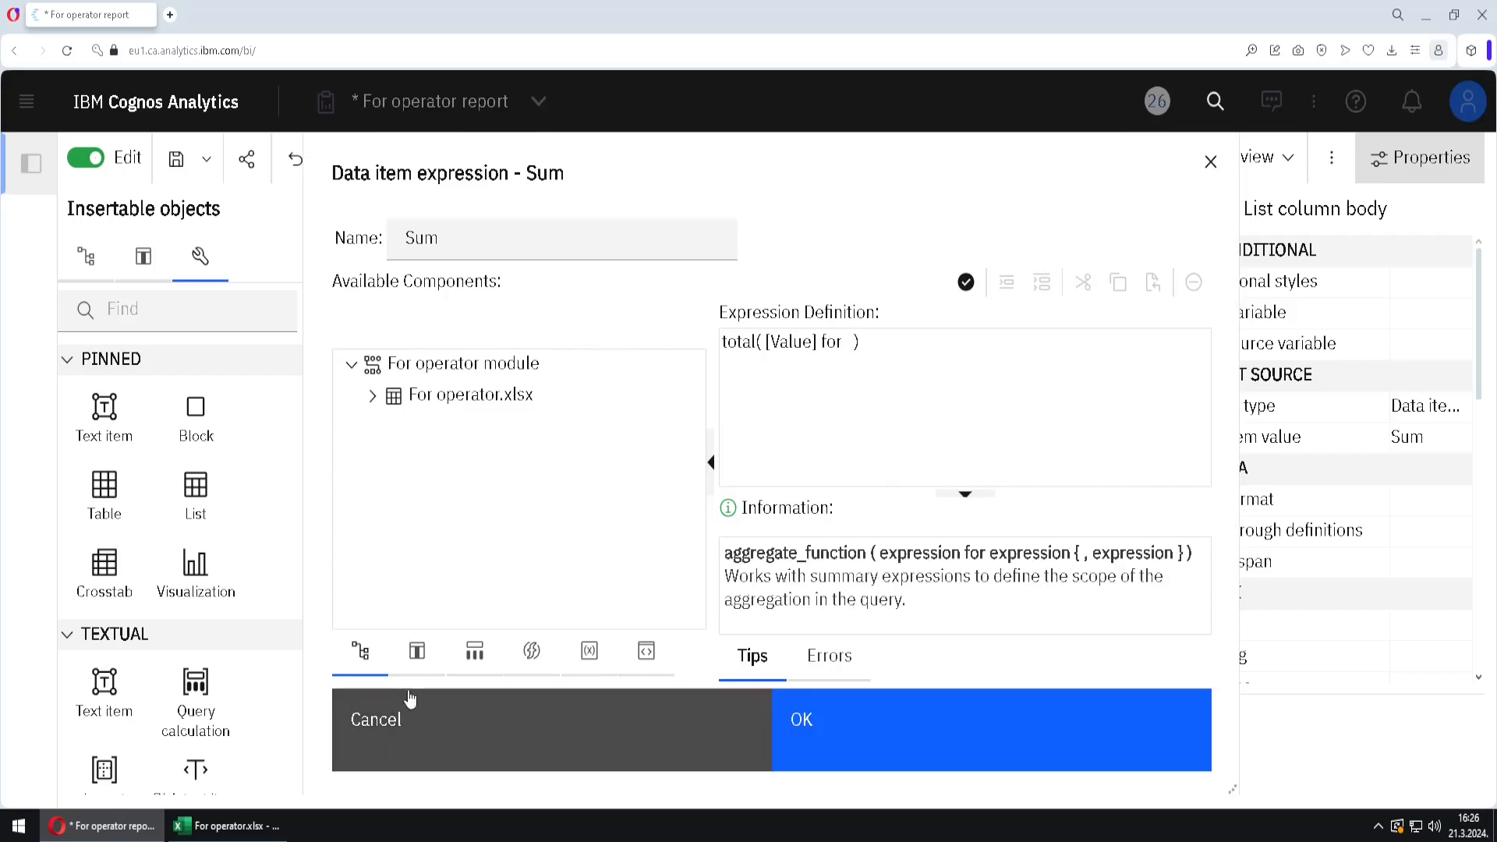
{"action": "left_click", "coordinate": [417, 652]}
{"action": "left_click_drag", "start_coordinate": [409, 320], "coordinate": [856, 346]}
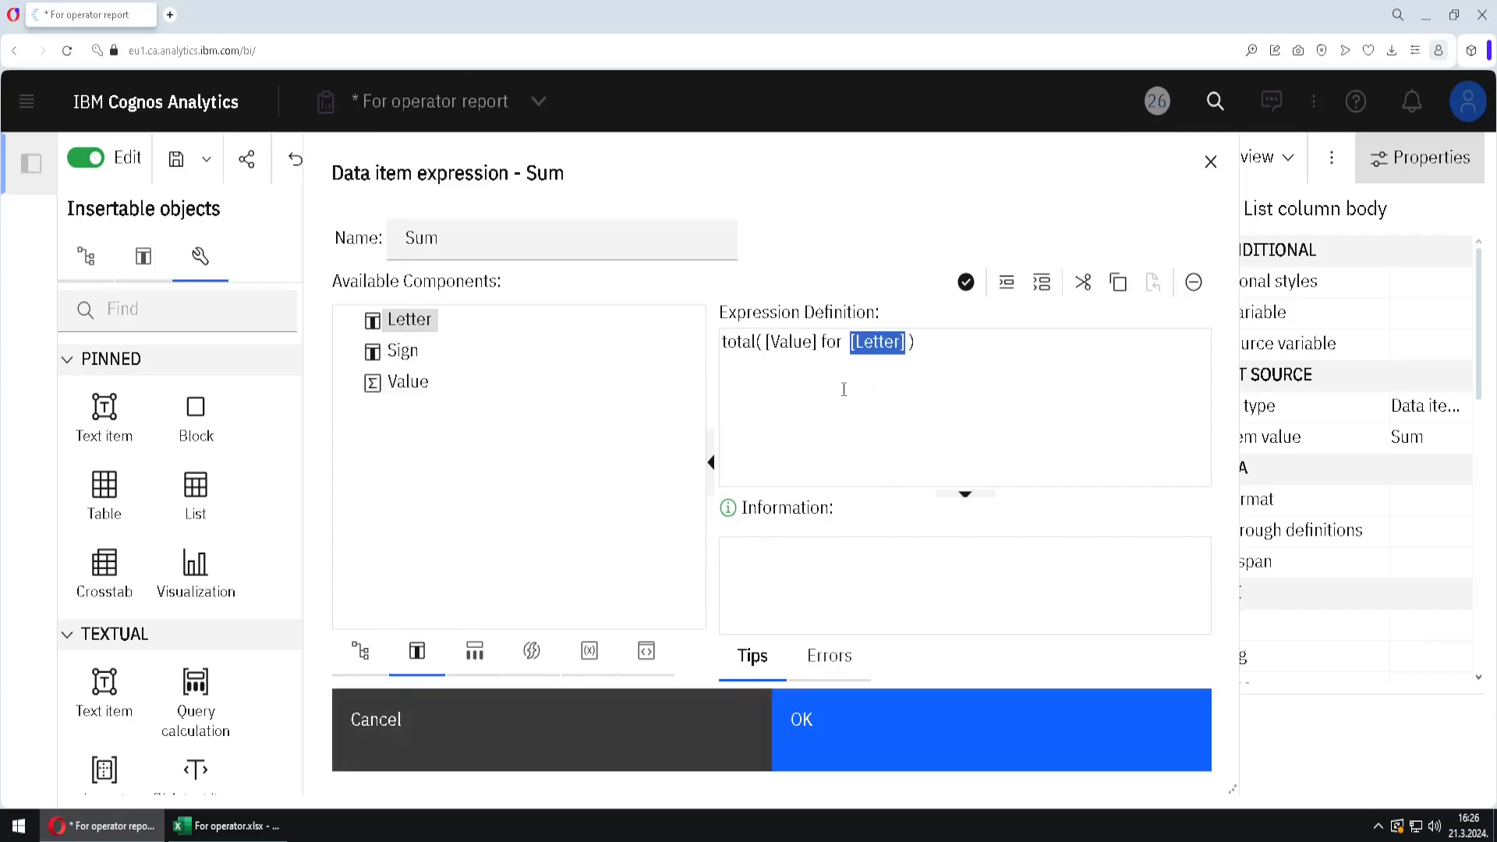
{"action": "left_click", "coordinate": [965, 721]}
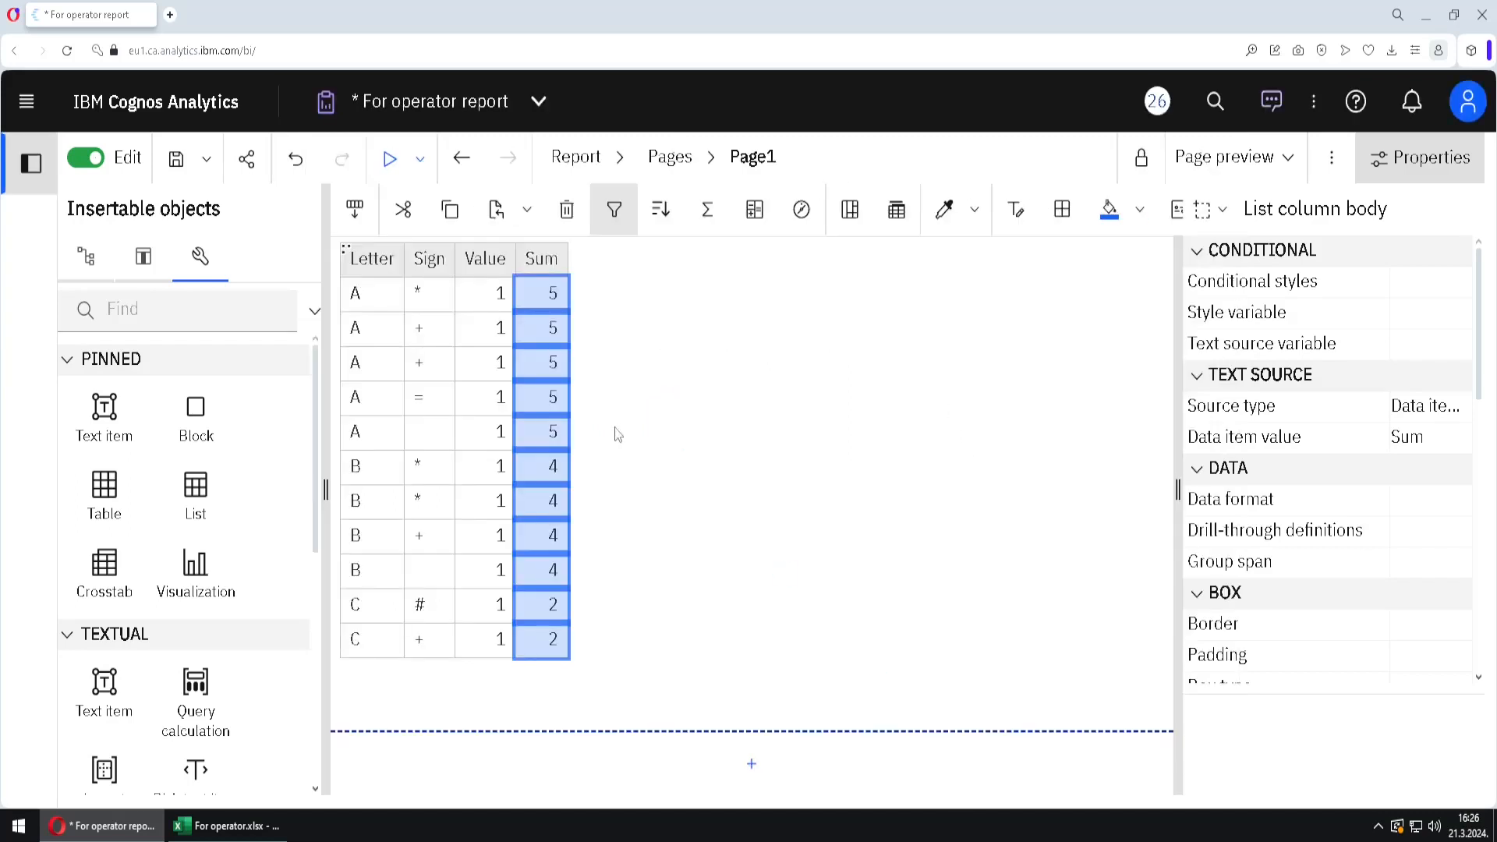
Step: Compare the Sum column with the Value entries for the letter groups A, B and C
{"action": "left_click", "coordinate": [546, 290]}
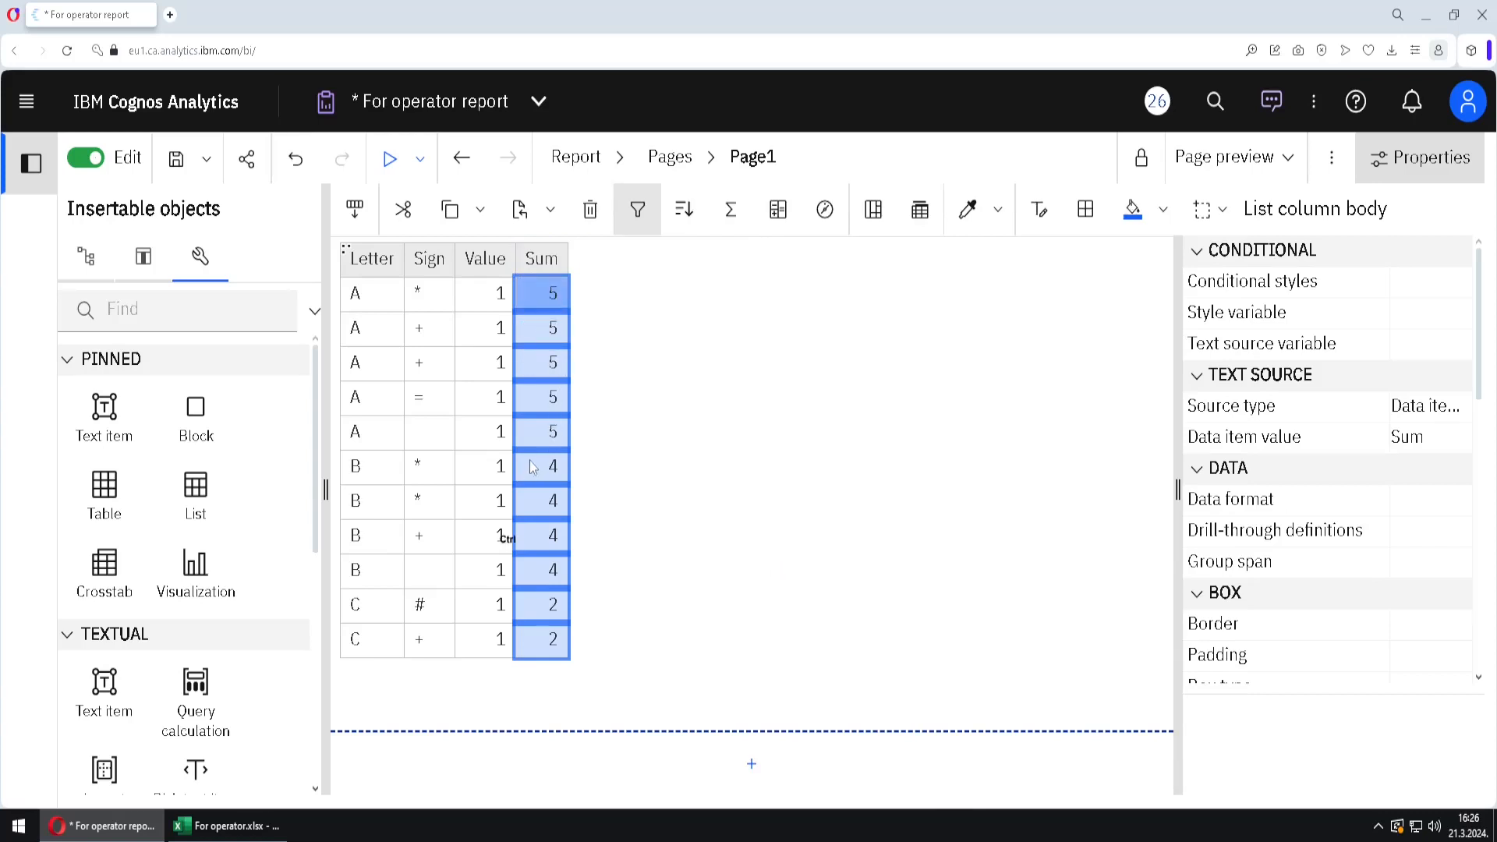
{"action": "left_click_drag", "start_coordinate": [471, 448], "coordinate": [517, 276]}
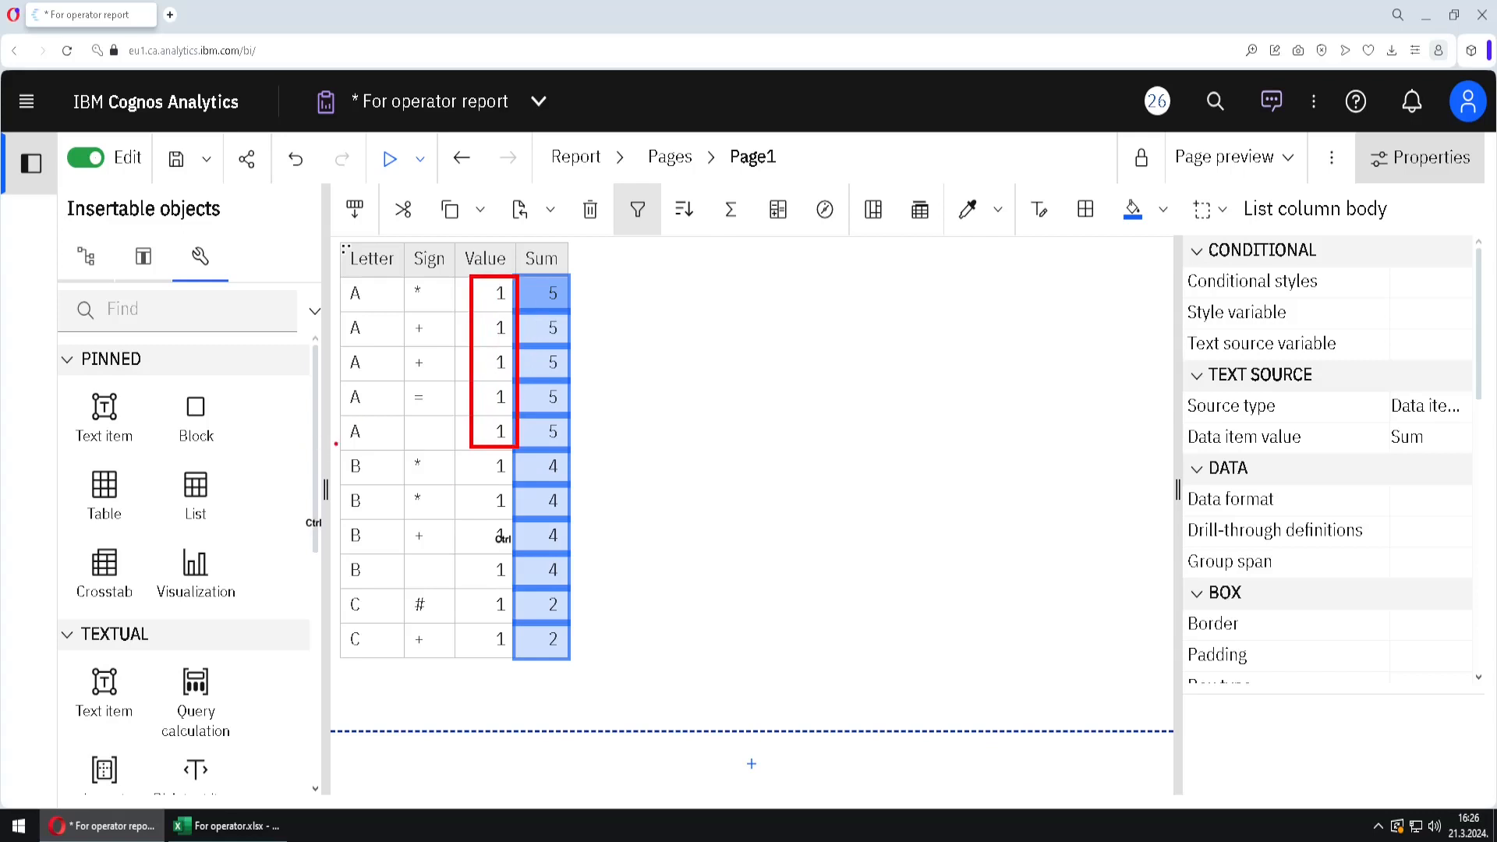
{"action": "left_click_drag", "start_coordinate": [332, 449], "coordinate": [384, 280]}
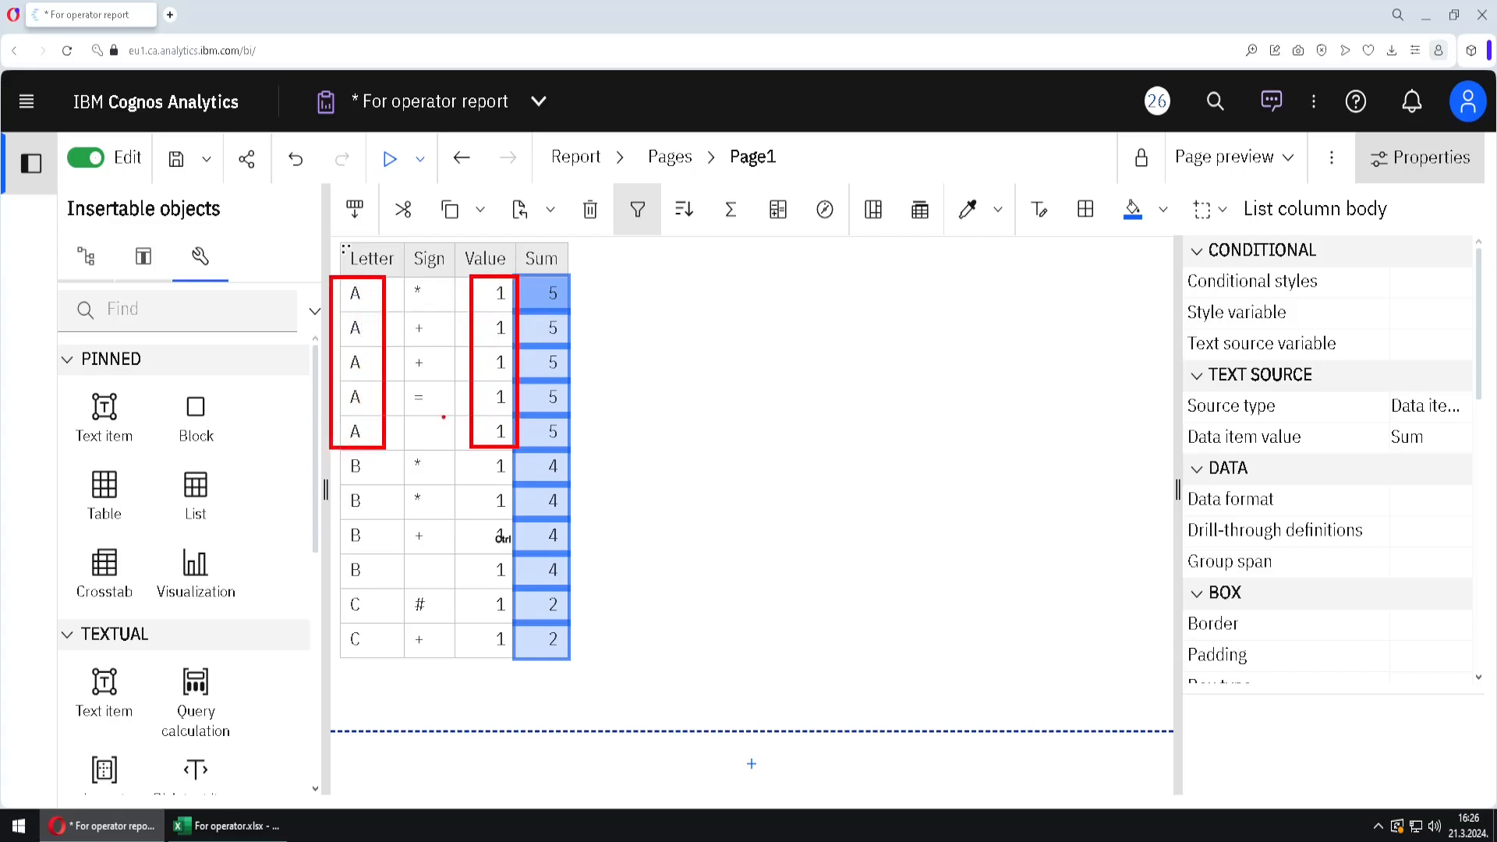
{"action": "left_click_drag", "start_coordinate": [331, 590], "coordinate": [385, 454]}
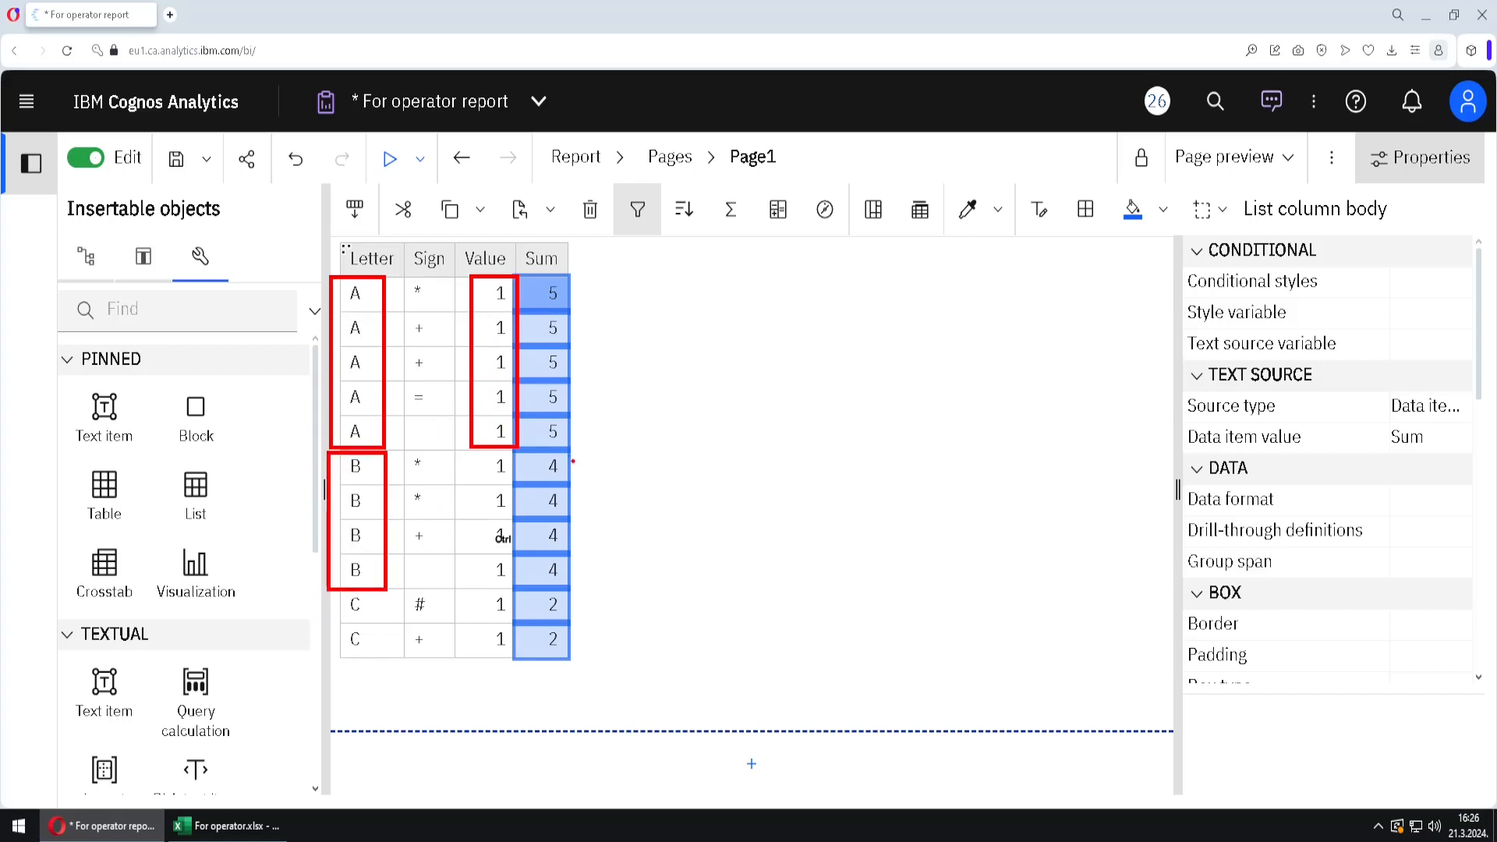
{"action": "mouse_move", "coordinate": [548, 489]}
{"action": "left_mouse_down"}
{"action": "mouse_move", "coordinate": [538, 453]}
{"action": "mouse_move", "coordinate": [568, 462]}
{"action": "mouse_move", "coordinate": [544, 488]}
{"action": "left_mouse_up"}
{"action": "mouse_move", "coordinate": [551, 618]}
{"action": "left_mouse_down"}
{"action": "mouse_move", "coordinate": [530, 602]}
{"action": "mouse_move", "coordinate": [569, 590]}
{"action": "mouse_move", "coordinate": [549, 620]}
{"action": "left_mouse_up"}
{"action": "key", "text": "Escape"}
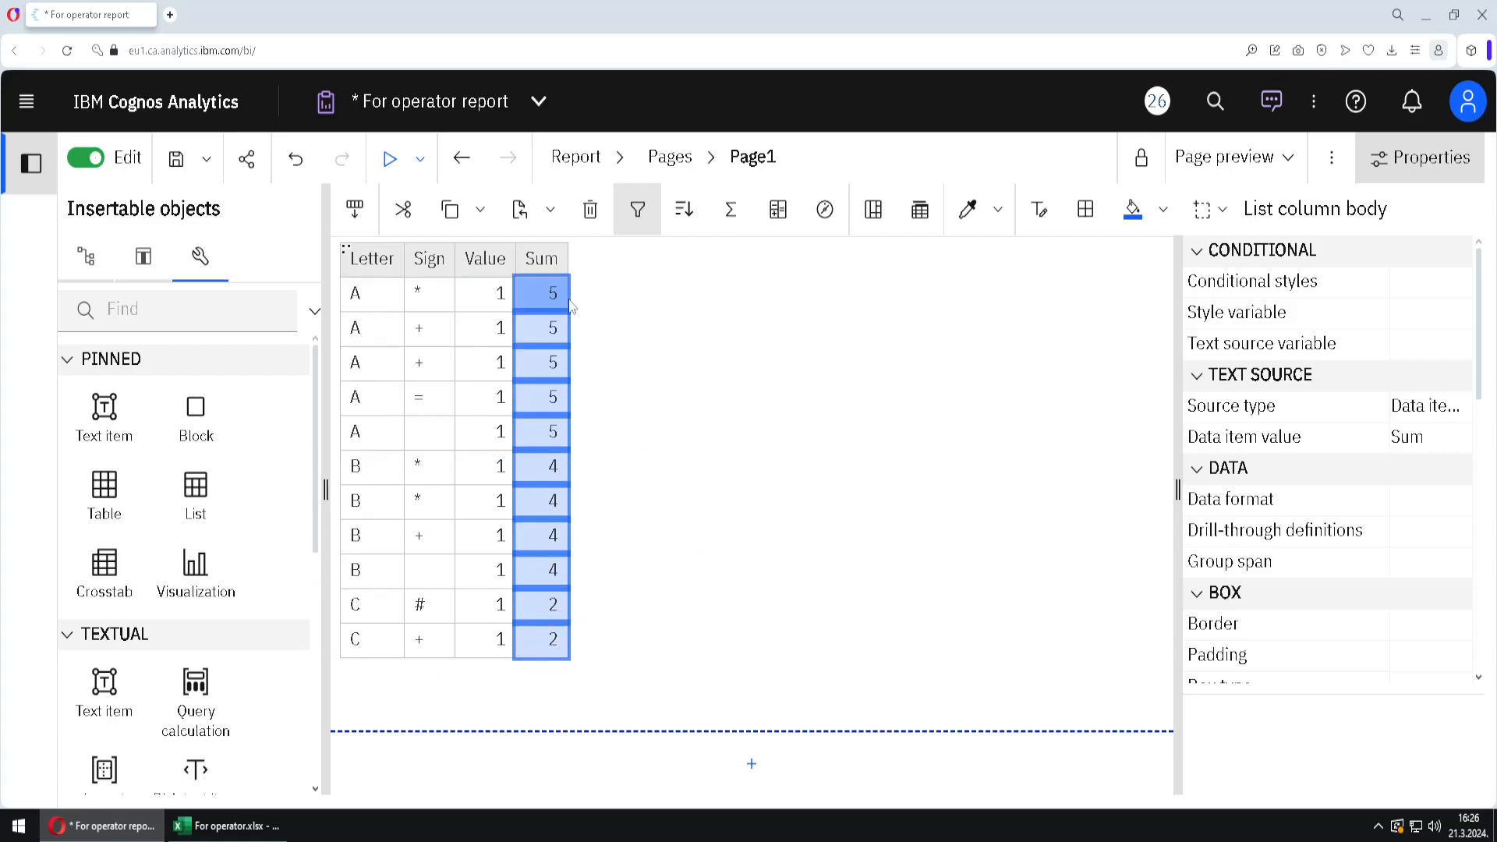
Step: Replace Letter with Sign in the Sum column's expression, making it total( [Value] for [Sign] )
{"action": "double_click", "coordinate": [556, 300]}
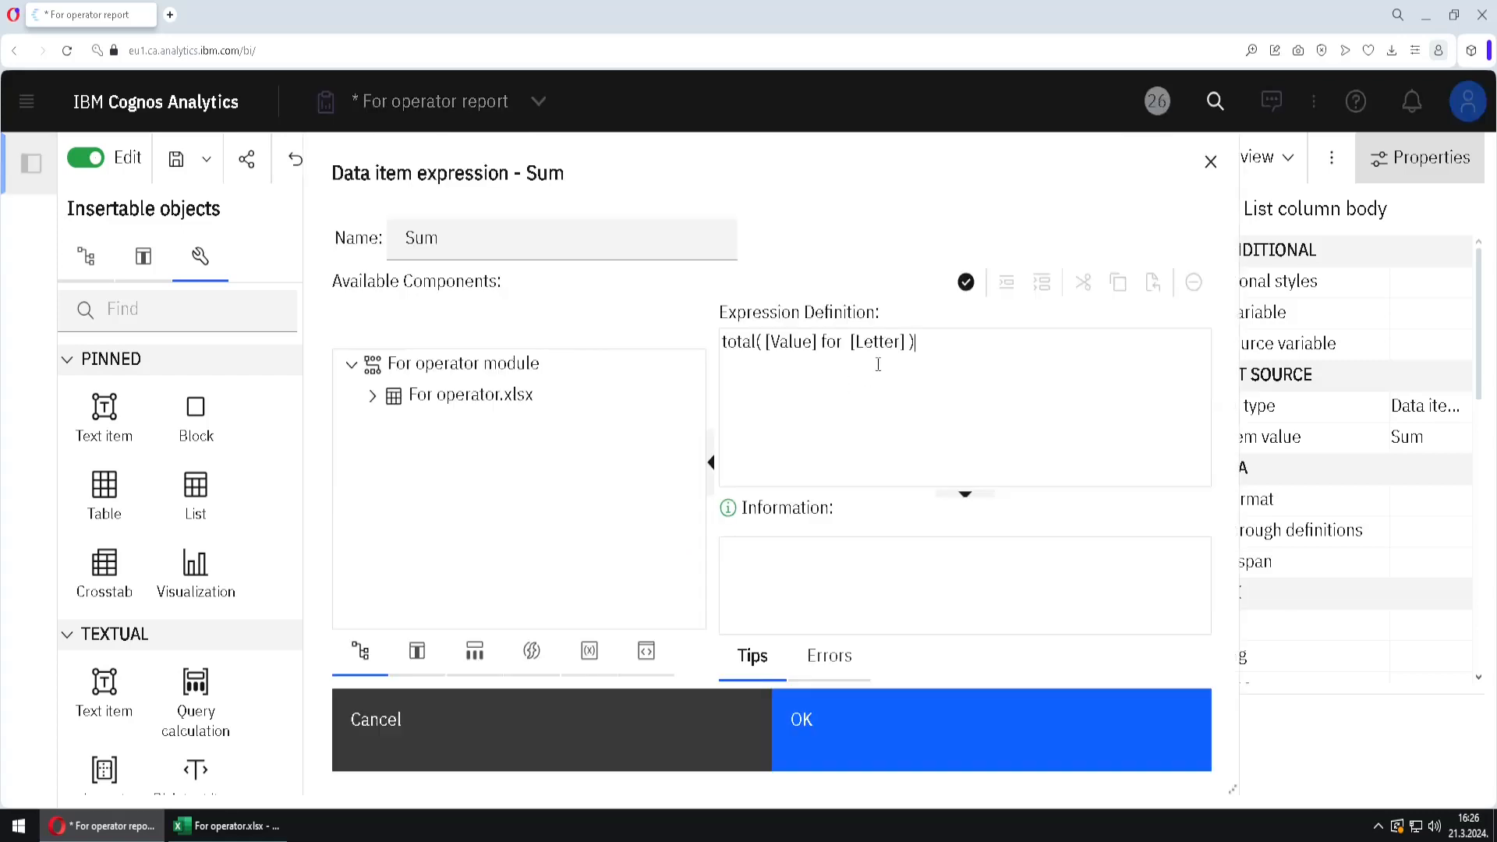
{"action": "double_click", "coordinate": [874, 347]}
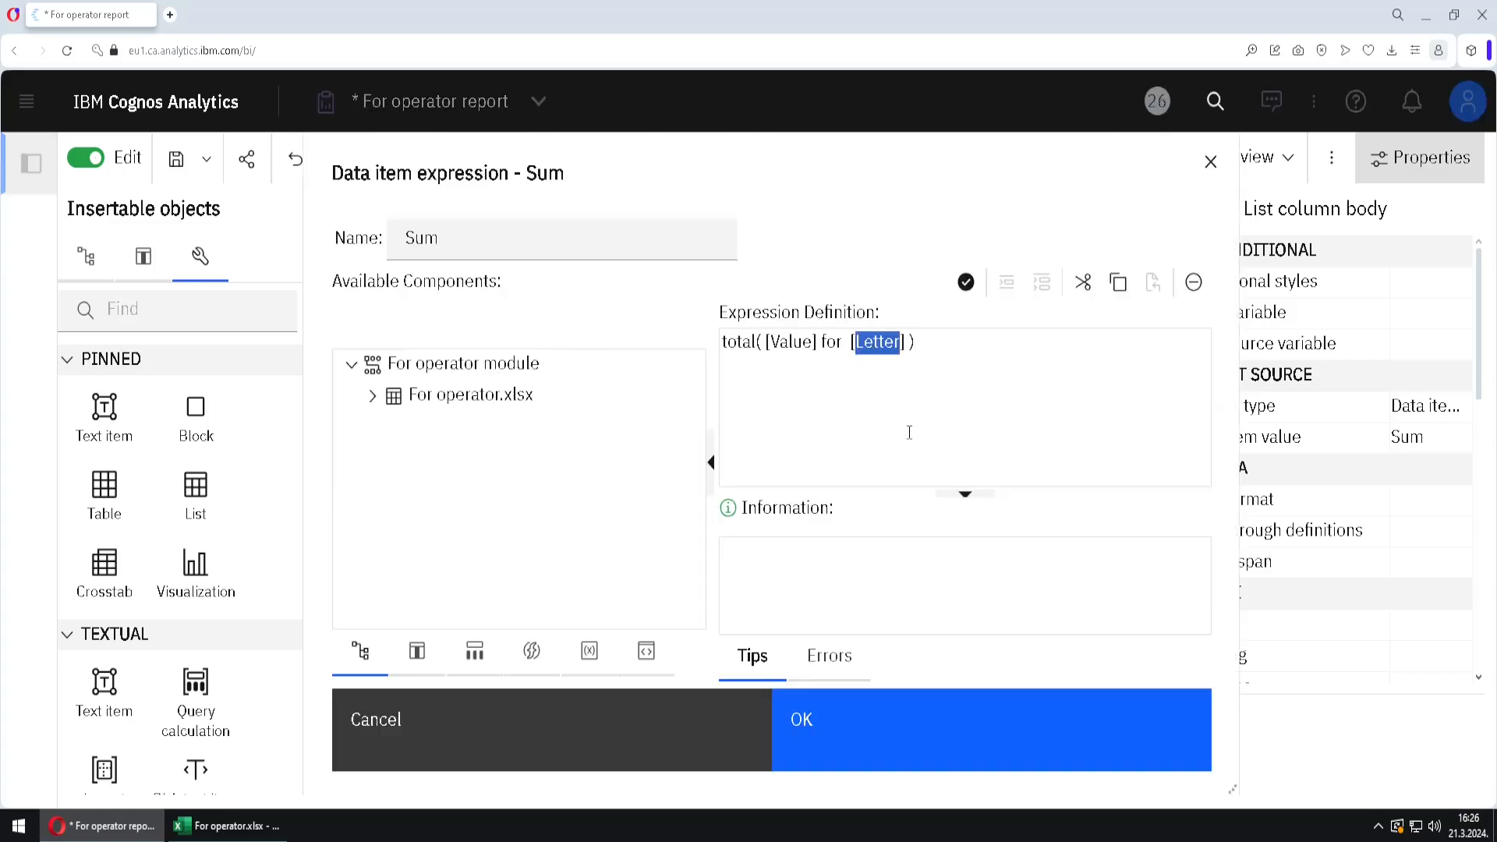
{"action": "type", "text": "Sign"}
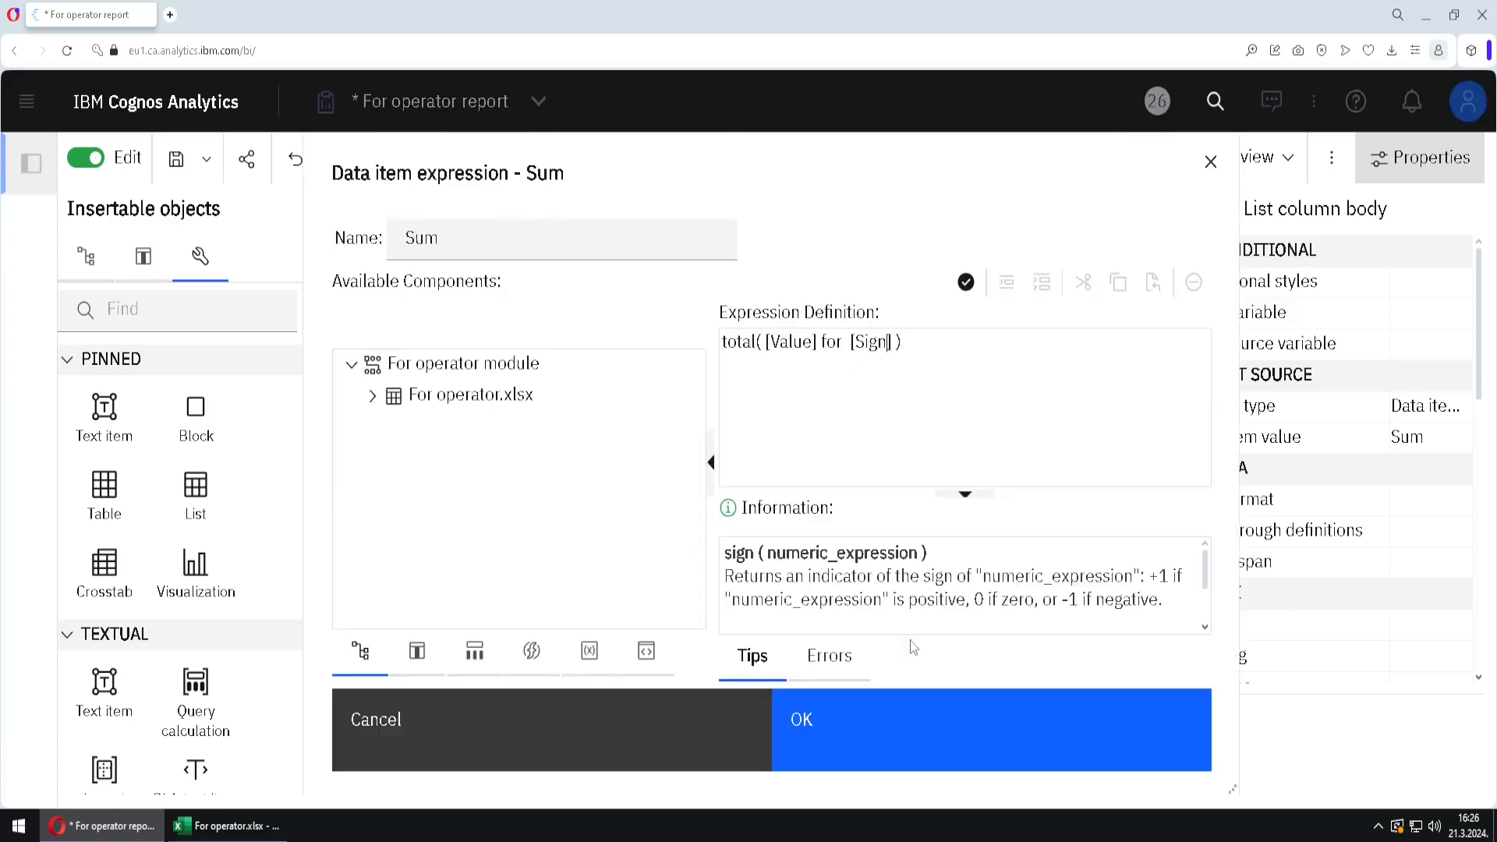
{"action": "left_click", "coordinate": [904, 722]}
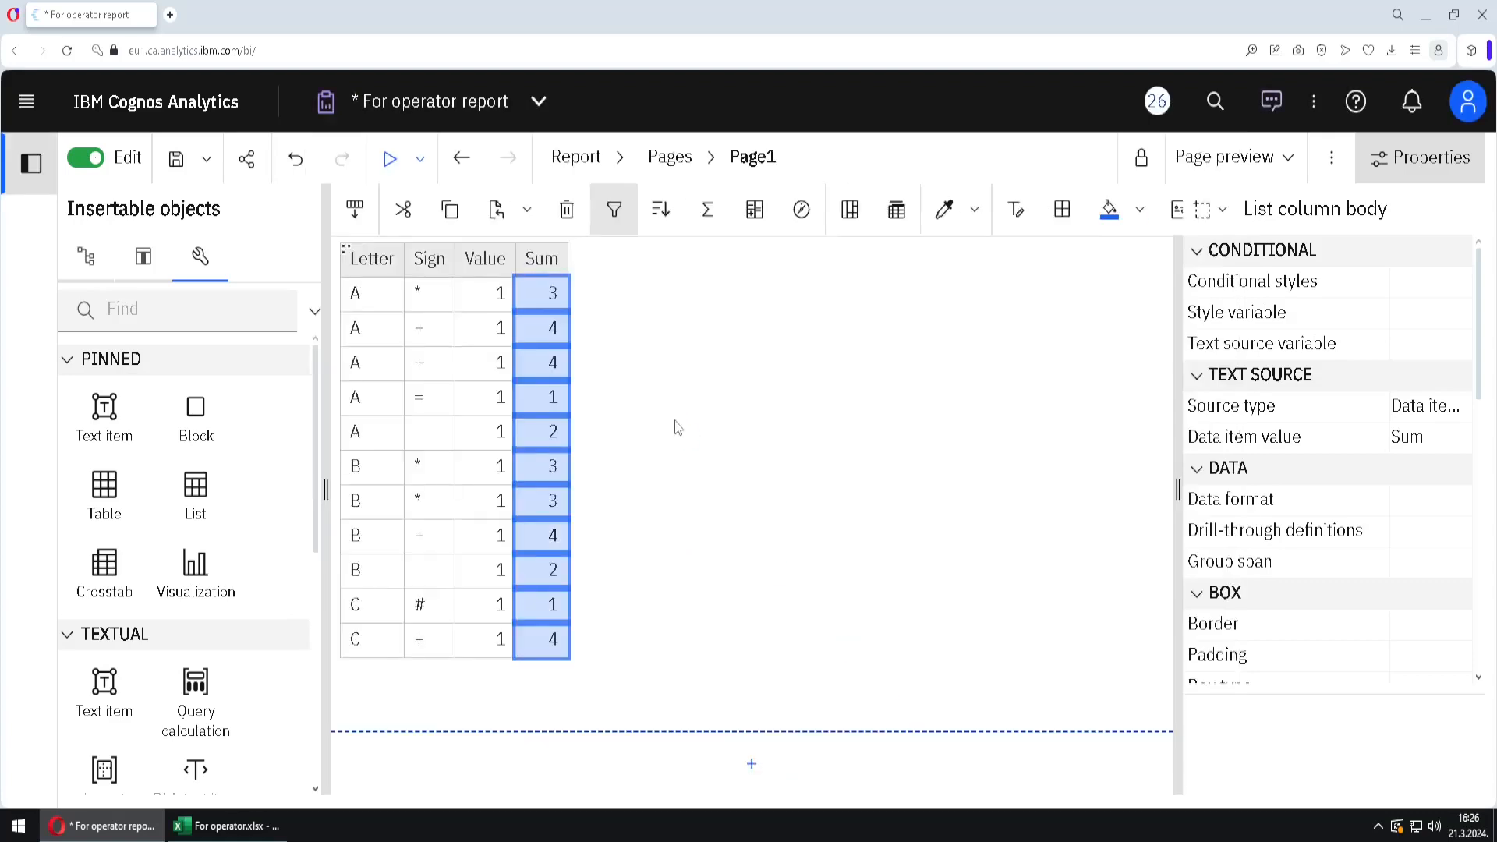
Step: Compare the Sum column's entries with the rows that share the * sign under letters A and B
{"action": "left_click", "coordinate": [447, 302]}
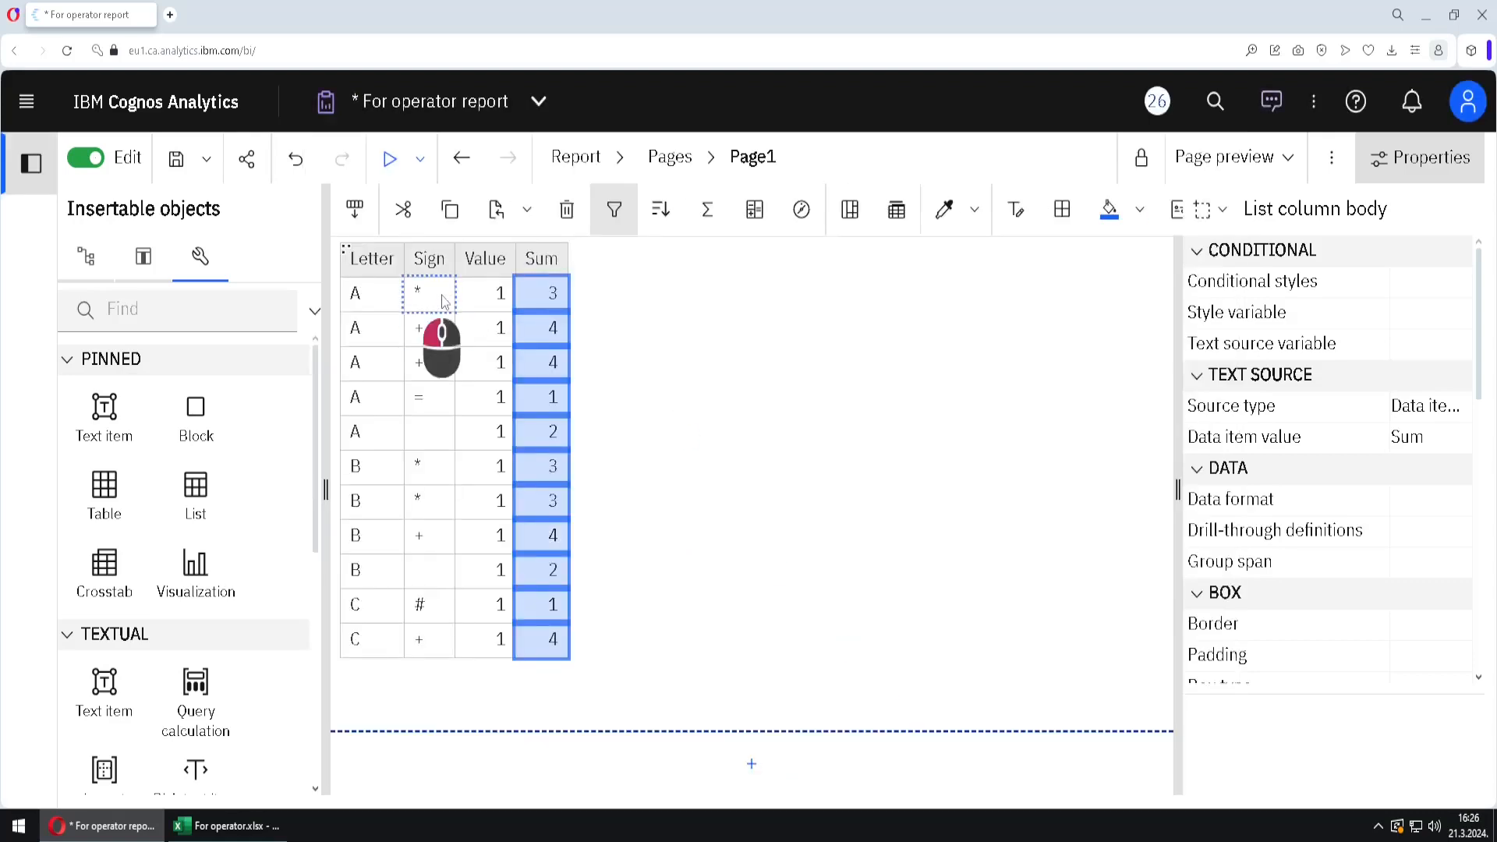
{"action": "left_click", "coordinate": [449, 470]}
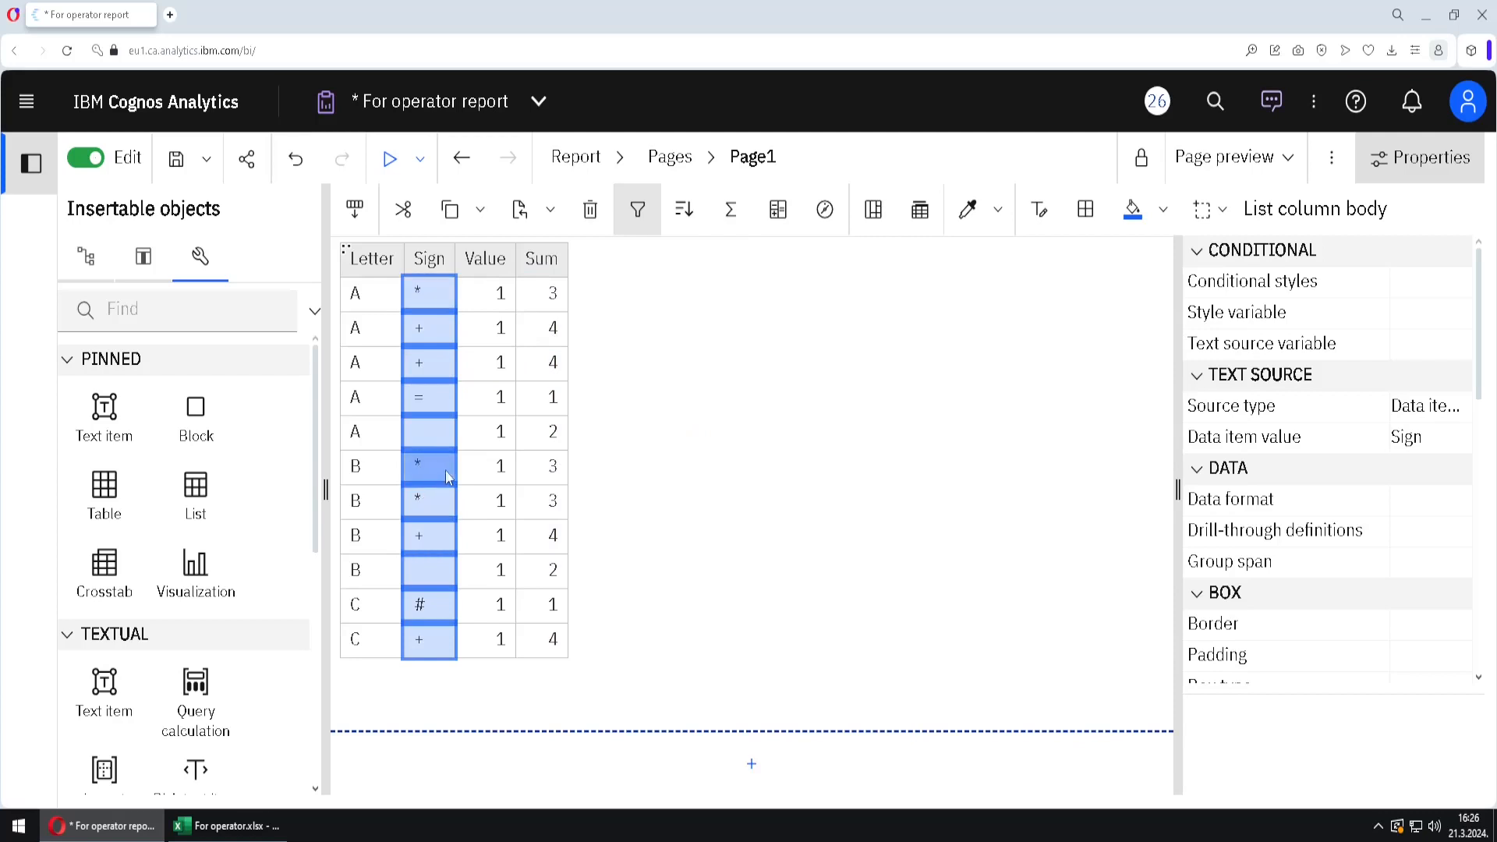
{"action": "left_click", "coordinate": [448, 503]}
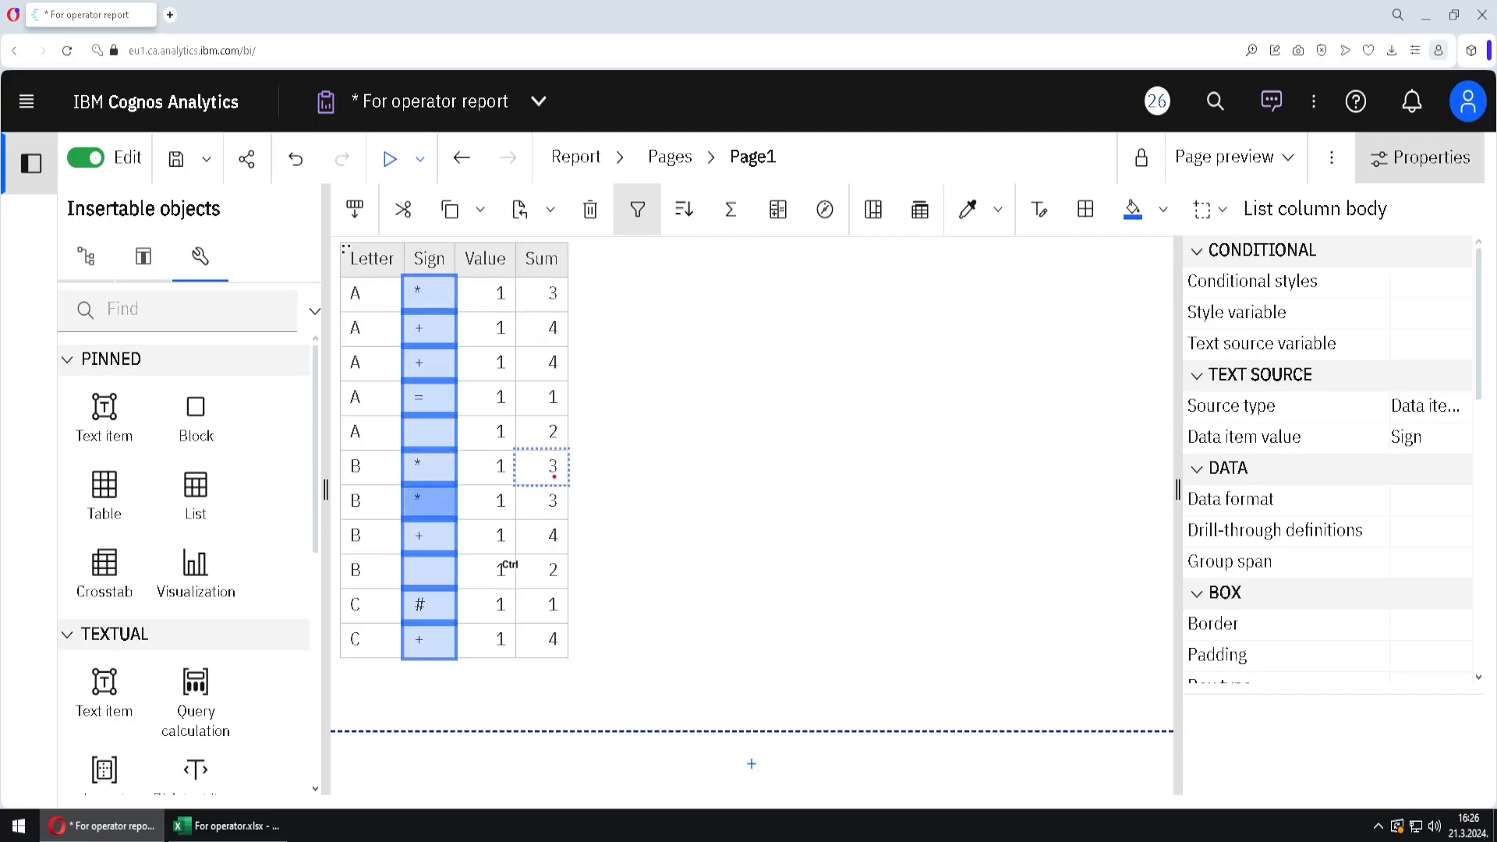
{"action": "mouse_move", "coordinate": [549, 485]}
{"action": "left_mouse_down"}
{"action": "mouse_move", "coordinate": [519, 477]}
{"action": "mouse_move", "coordinate": [558, 444]}
{"action": "mouse_move", "coordinate": [595, 468]}
{"action": "mouse_move", "coordinate": [551, 484]}
{"action": "left_mouse_up"}
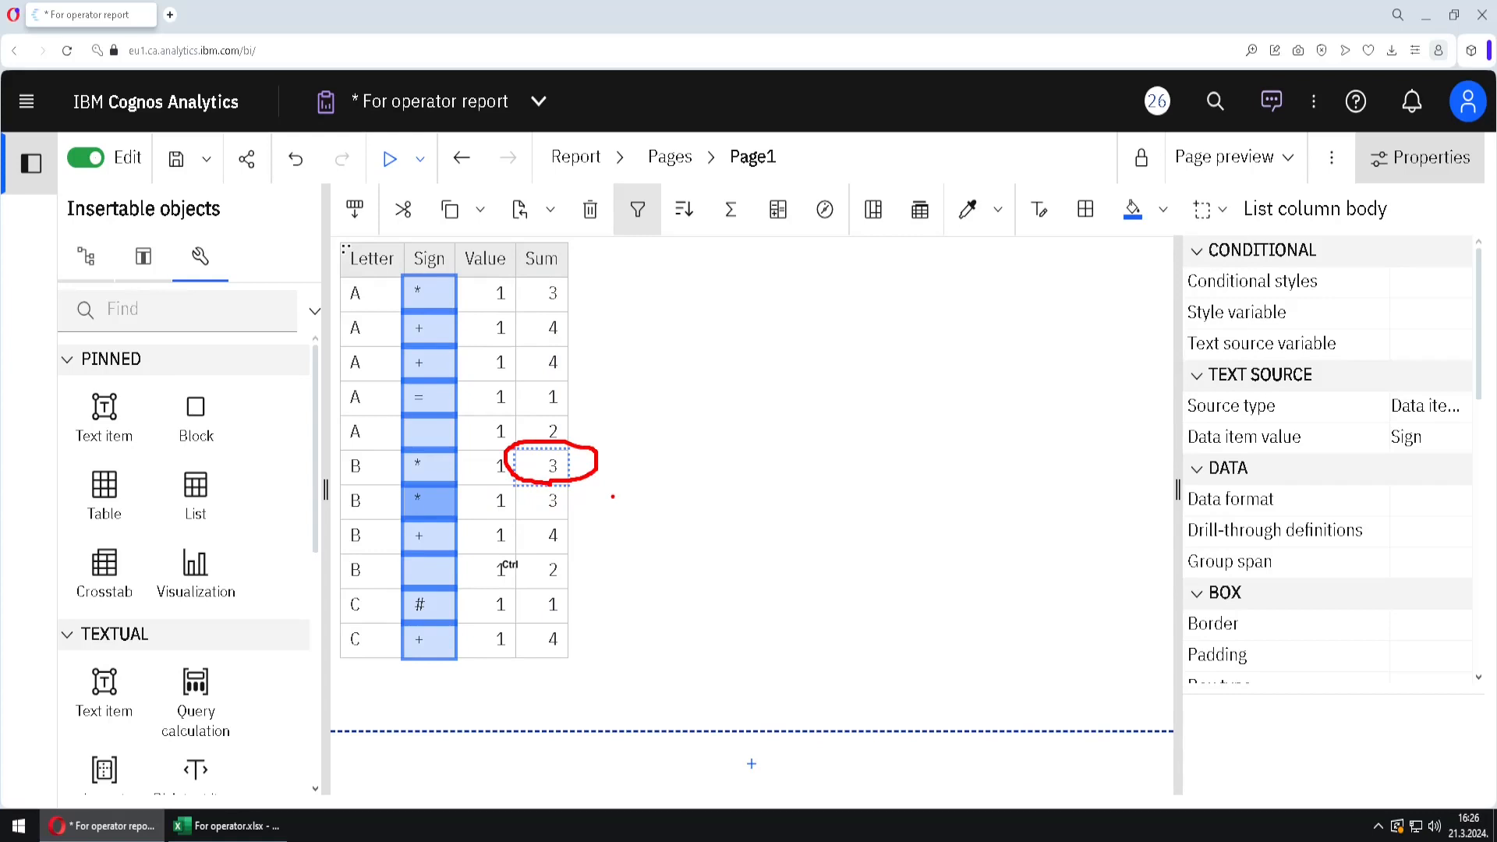
{"action": "key", "text": "Escape"}
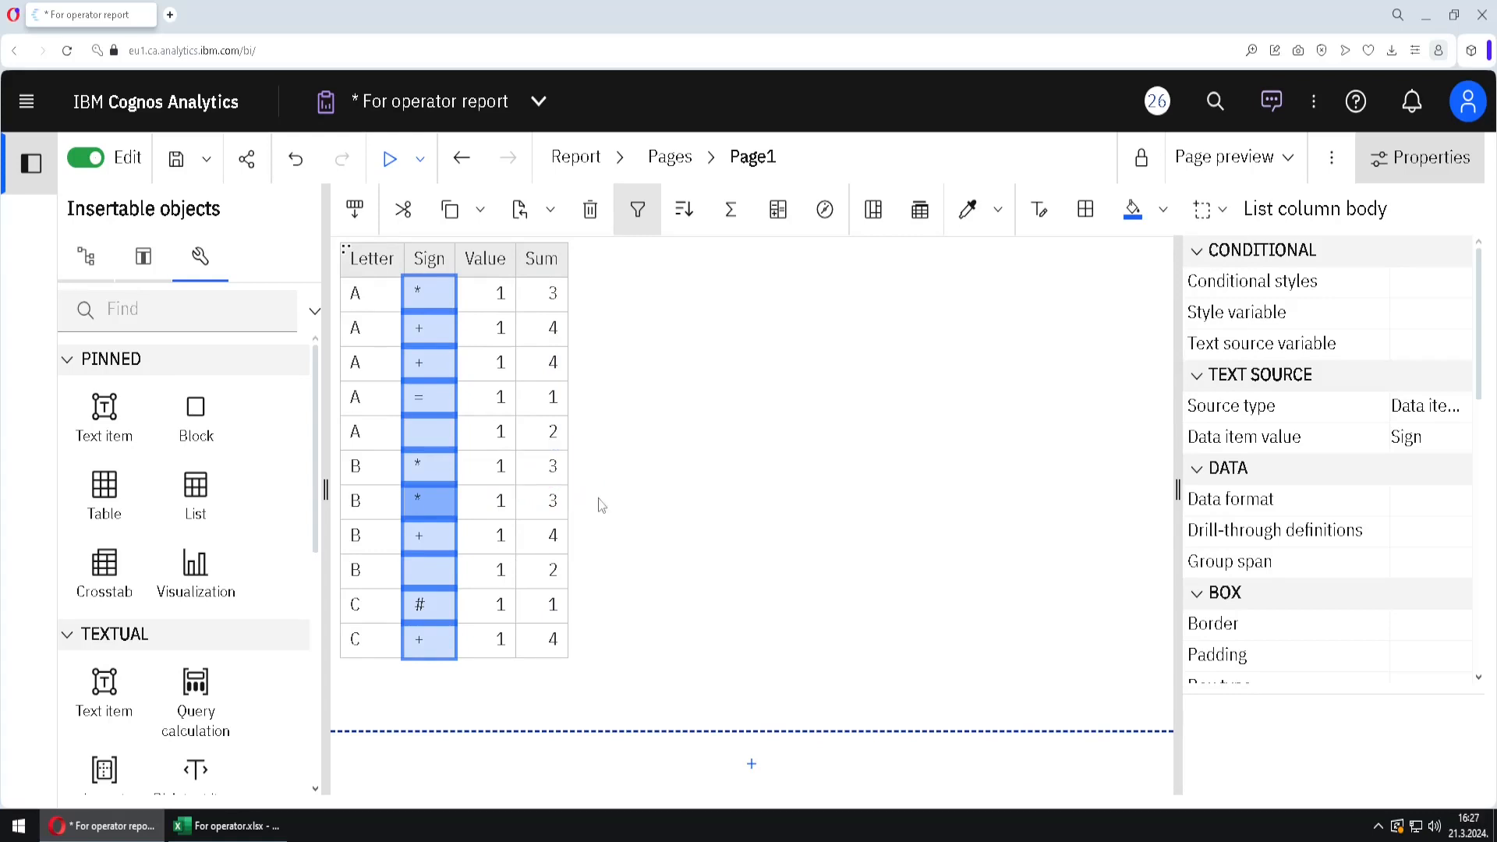
Step: Examine the rows with an empty Sign under letters A and B against their Value and Sum entries
{"action": "mouse_move", "coordinate": [421, 443]}
{"action": "left_mouse_down"}
{"action": "mouse_move", "coordinate": [442, 427]}
{"action": "mouse_move", "coordinate": [426, 433]}
{"action": "mouse_move", "coordinate": [449, 450]}
{"action": "left_mouse_up"}
{"action": "mouse_move", "coordinate": [409, 586]}
{"action": "left_mouse_down"}
{"action": "mouse_move", "coordinate": [444, 565]}
{"action": "mouse_move", "coordinate": [416, 567]}
{"action": "mouse_move", "coordinate": [446, 582]}
{"action": "left_mouse_up"}
{"action": "mouse_move", "coordinate": [500, 450]}
{"action": "left_mouse_down"}
{"action": "mouse_move", "coordinate": [469, 434]}
{"action": "mouse_move", "coordinate": [511, 419]}
{"action": "mouse_move", "coordinate": [488, 448]}
{"action": "left_mouse_up"}
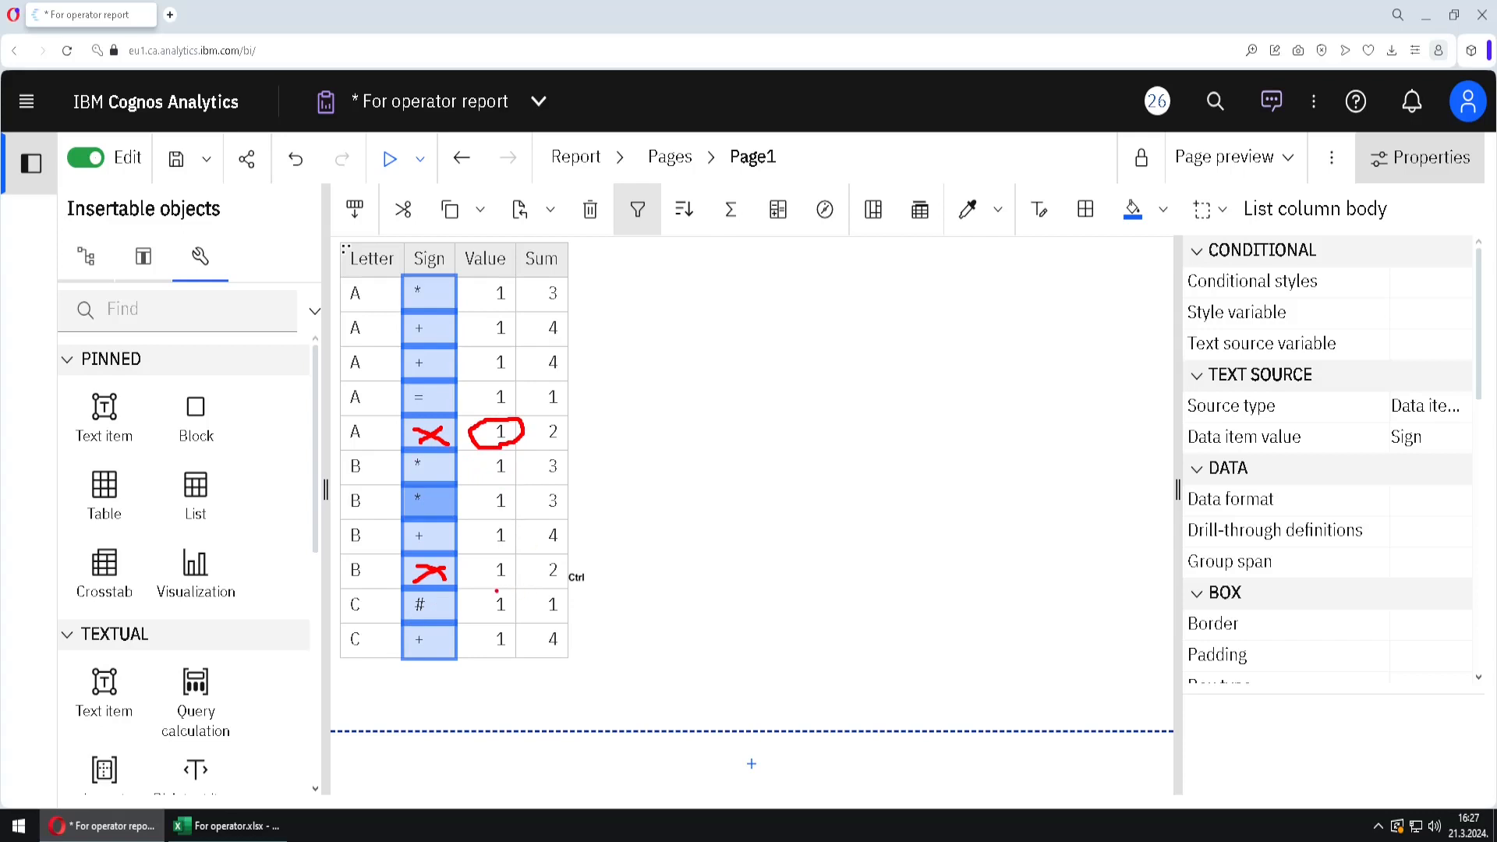
{"action": "mouse_move", "coordinate": [497, 591]}
{"action": "left_mouse_down"}
{"action": "mouse_move", "coordinate": [478, 573]}
{"action": "mouse_move", "coordinate": [518, 566]}
{"action": "mouse_move", "coordinate": [499, 585]}
{"action": "mouse_move", "coordinate": [555, 584]}
{"action": "left_mouse_up"}
{"action": "key", "text": "Escape"}
{"action": "key", "text": "ctrl"}
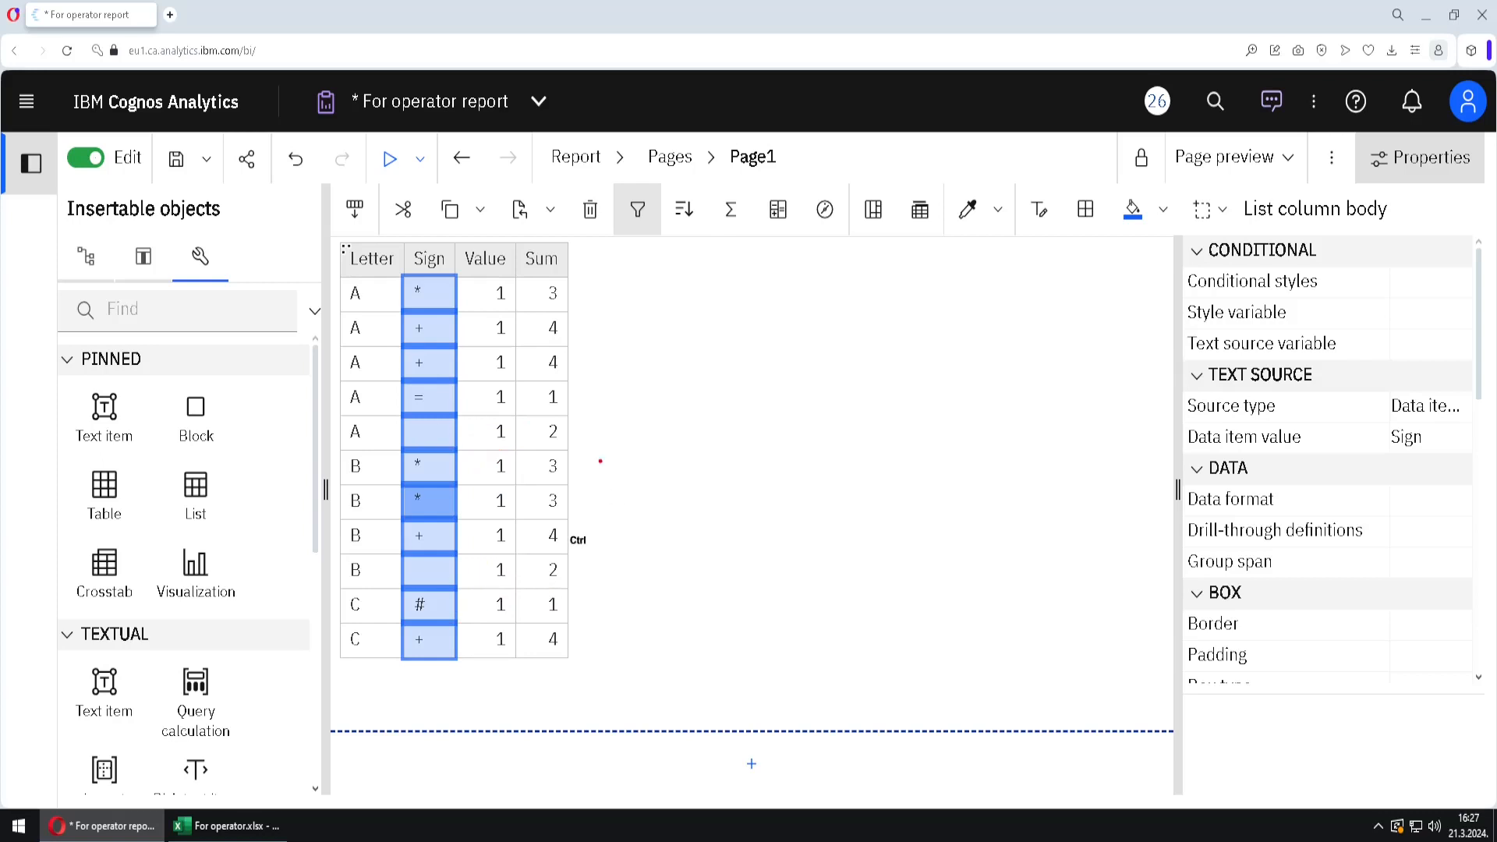
{"action": "left_click_drag", "start_coordinate": [467, 661], "coordinate": [520, 278]}
Step: Replace Sign with Report in the Sum column's expression, making it total( [Value] for Report )
{"action": "double_click", "coordinate": [552, 335]}
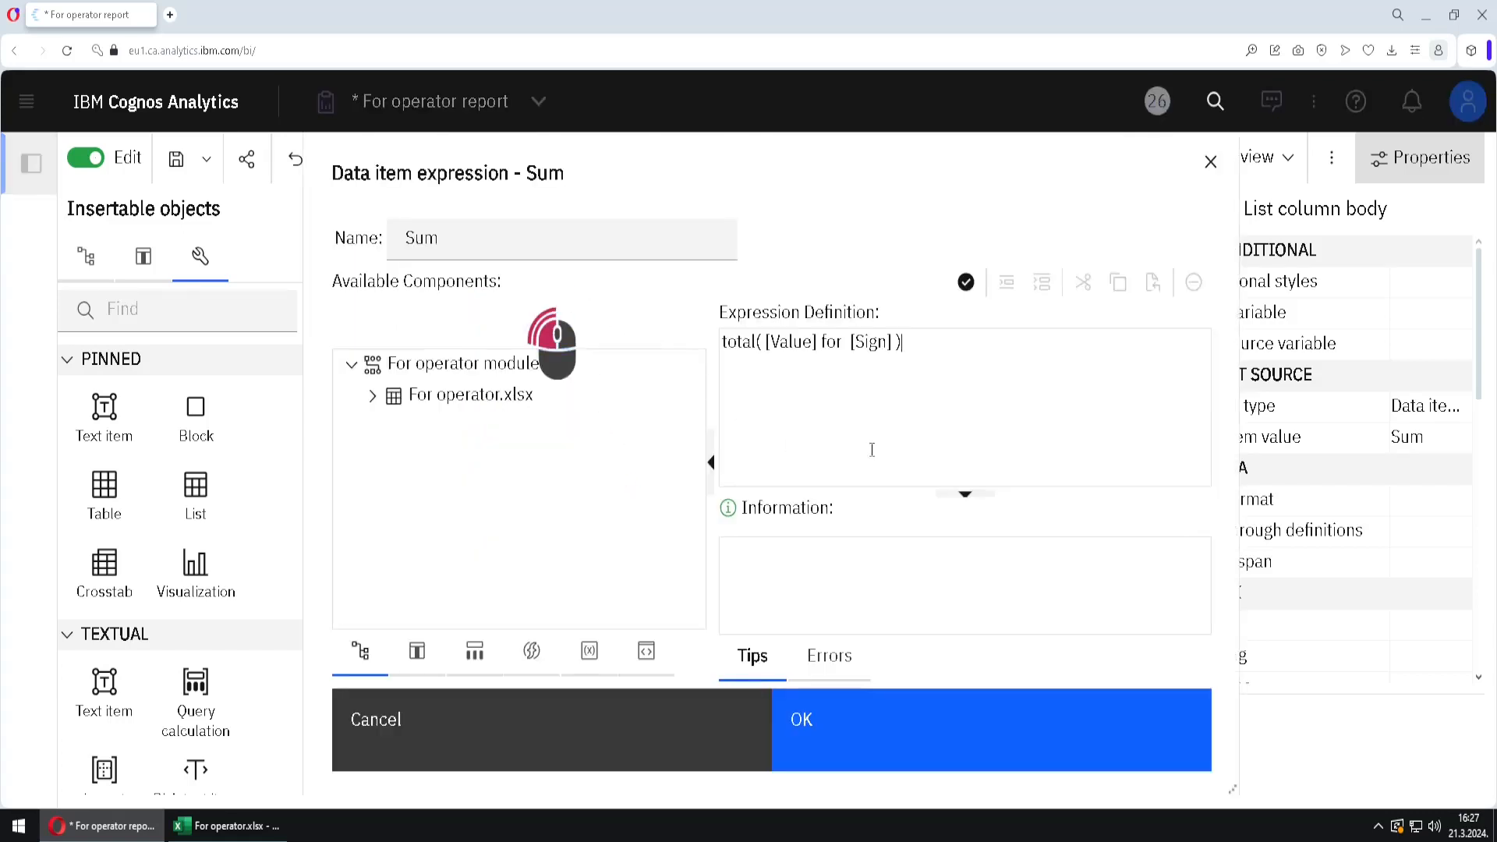
{"action": "left_click_drag", "start_coordinate": [897, 342], "coordinate": [851, 343]}
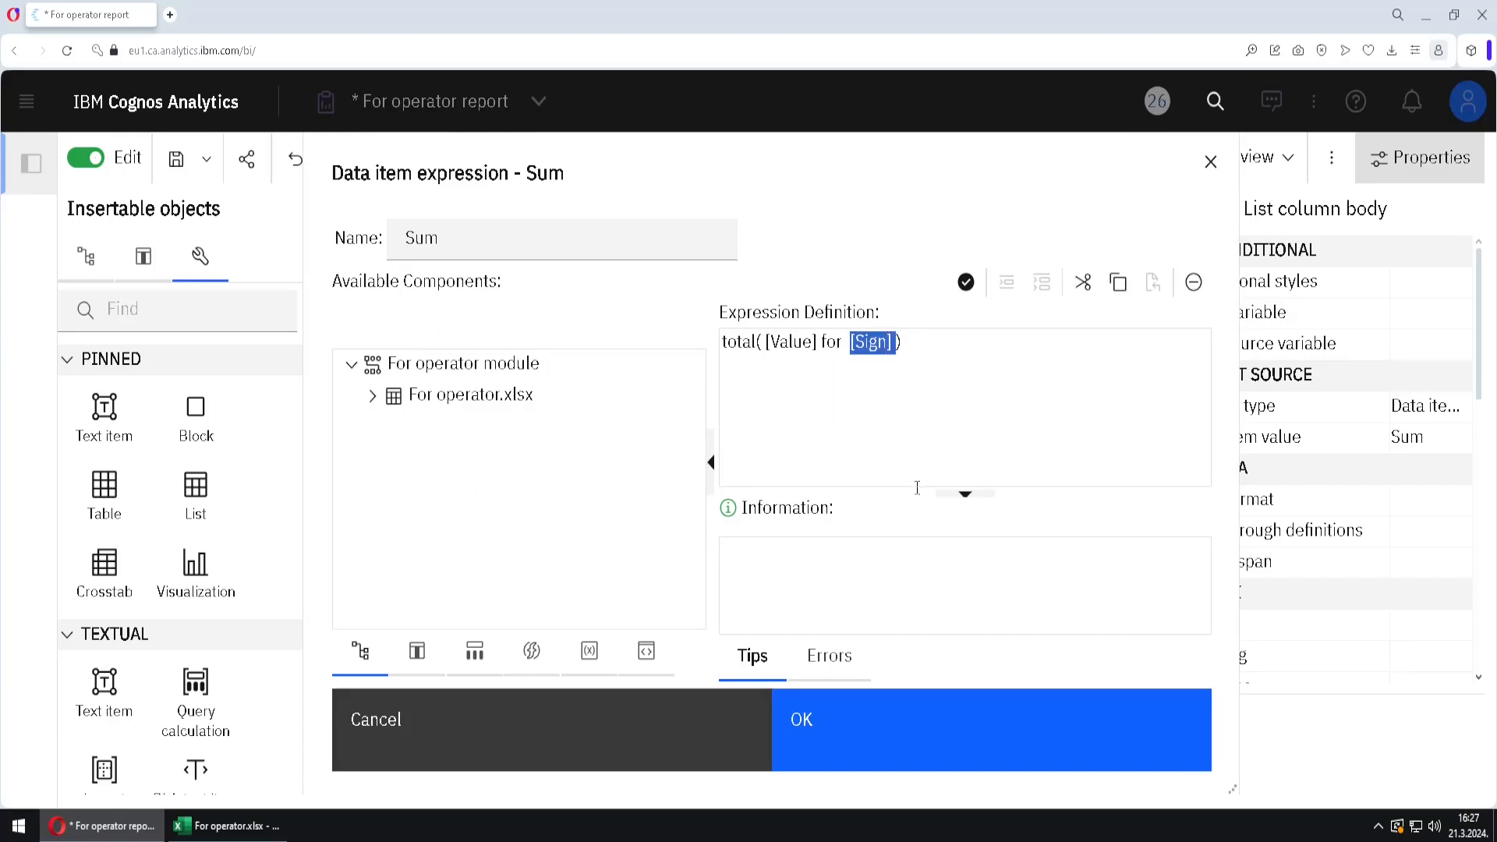
{"action": "type", "text": "Repo"}
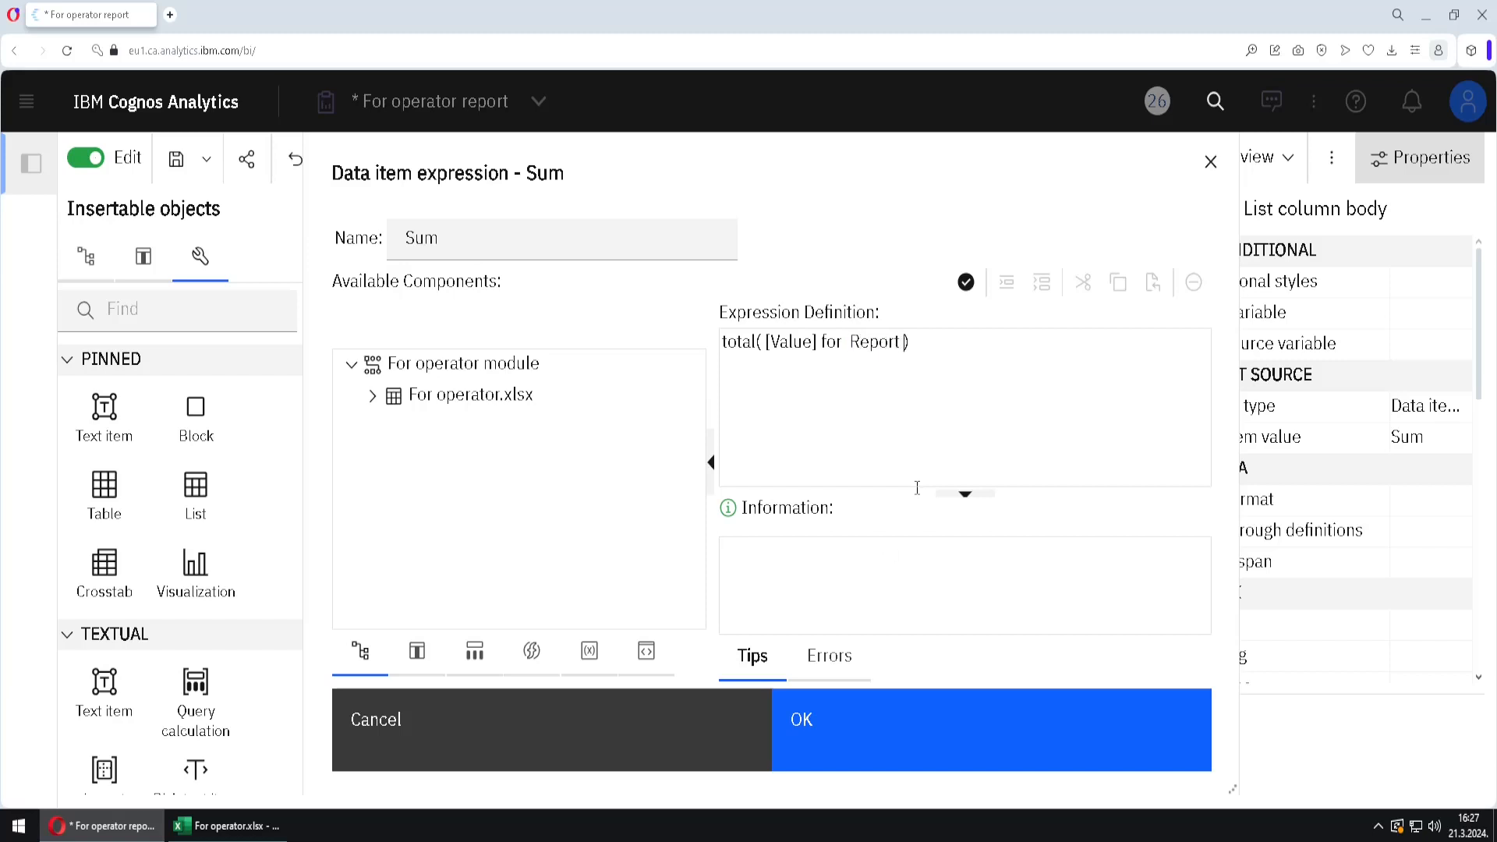
{"action": "type", "text": "rt"}
{"action": "left_click", "coordinate": [896, 756]}
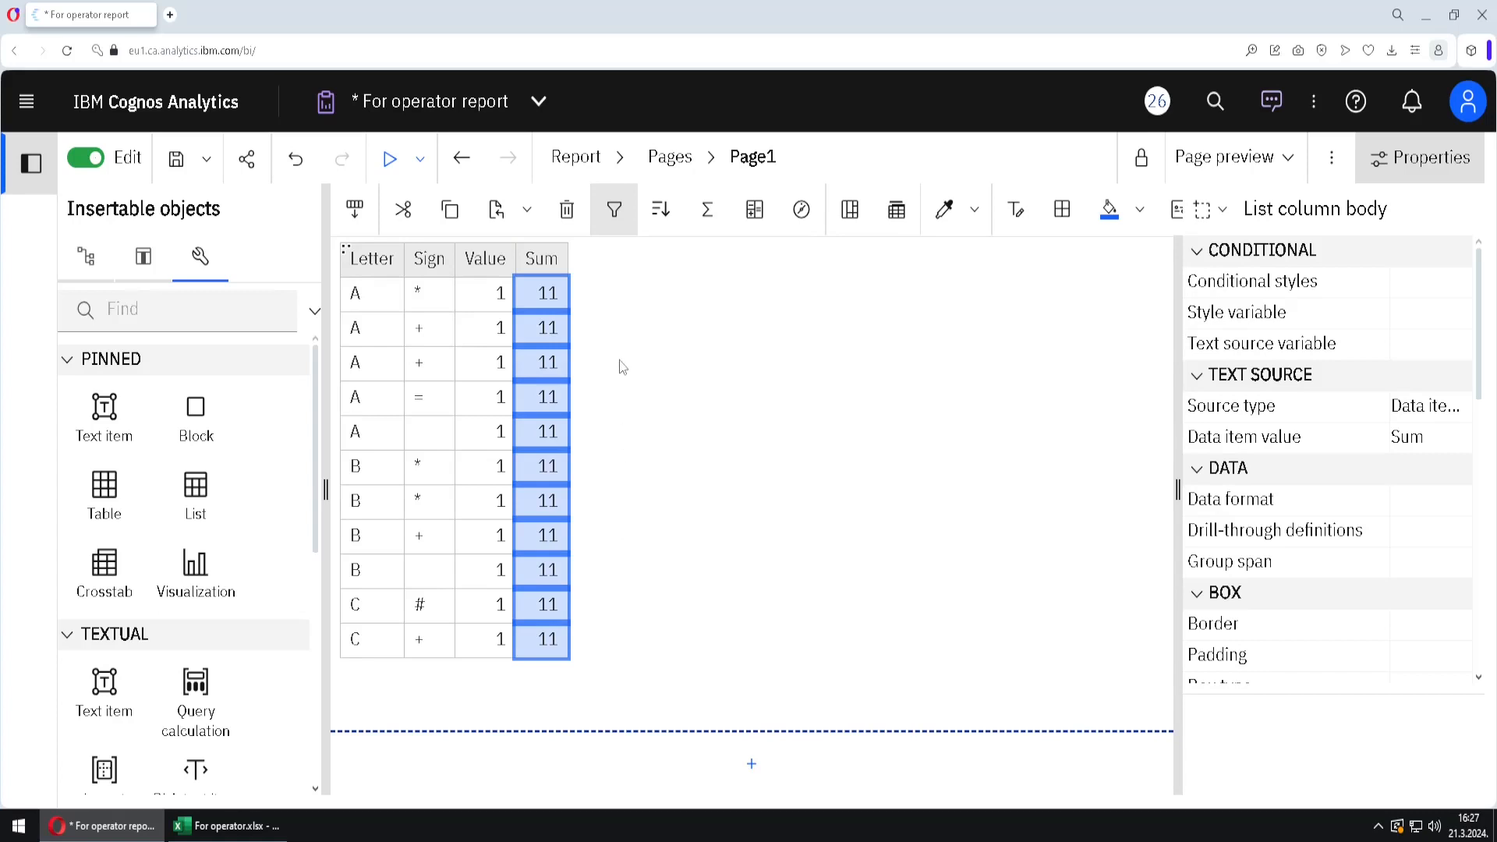
Step: Change the Sum column's scope from Report to the Letter and Sign data items, validating total( [Value] for [Letter], [Sign] )
{"action": "double_click", "coordinate": [559, 296]}
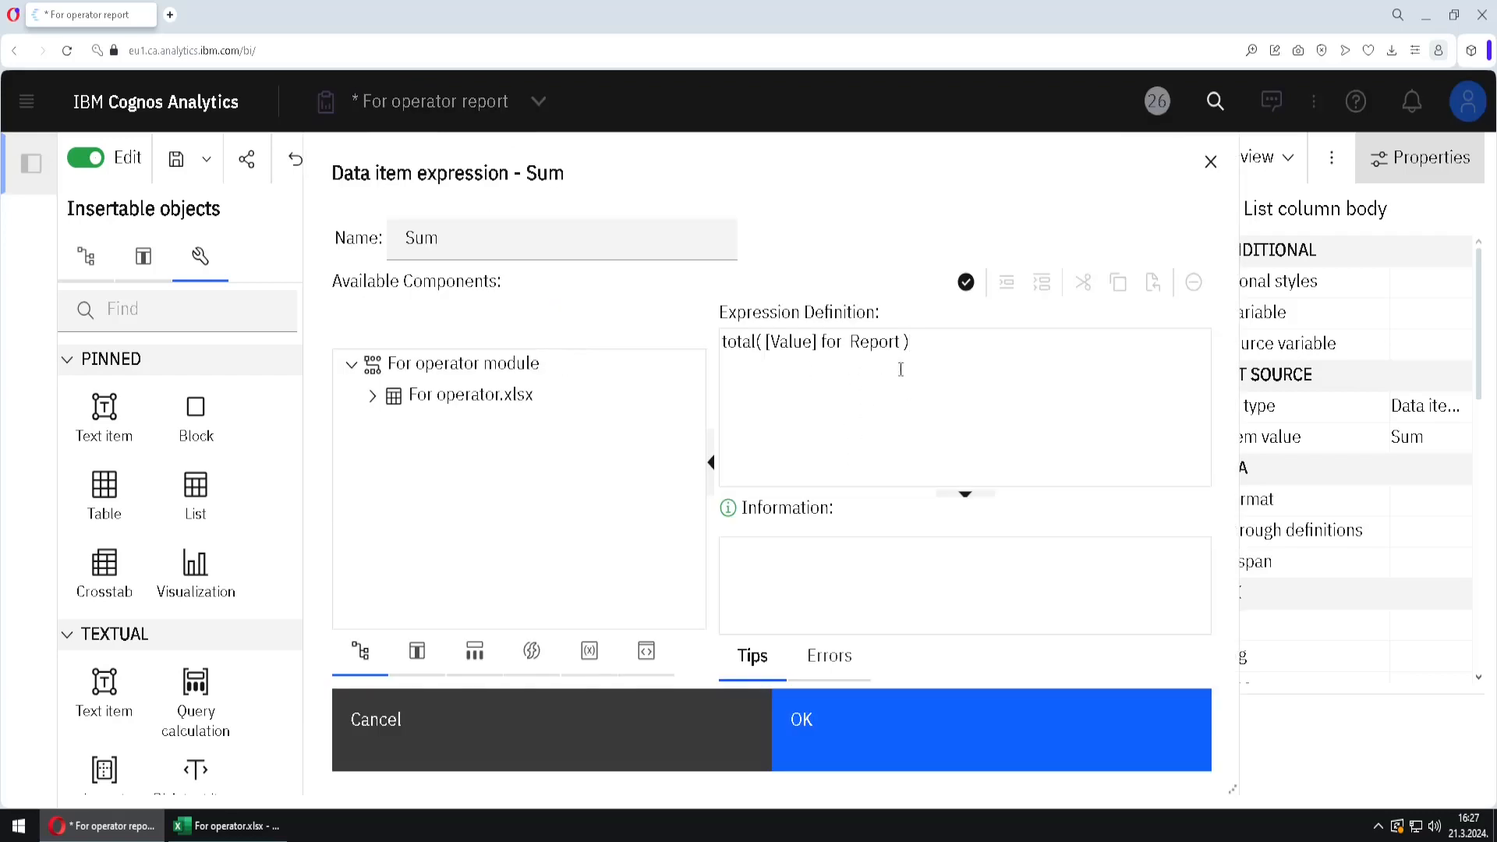
{"action": "left_click_drag", "start_coordinate": [905, 343], "coordinate": [856, 346]}
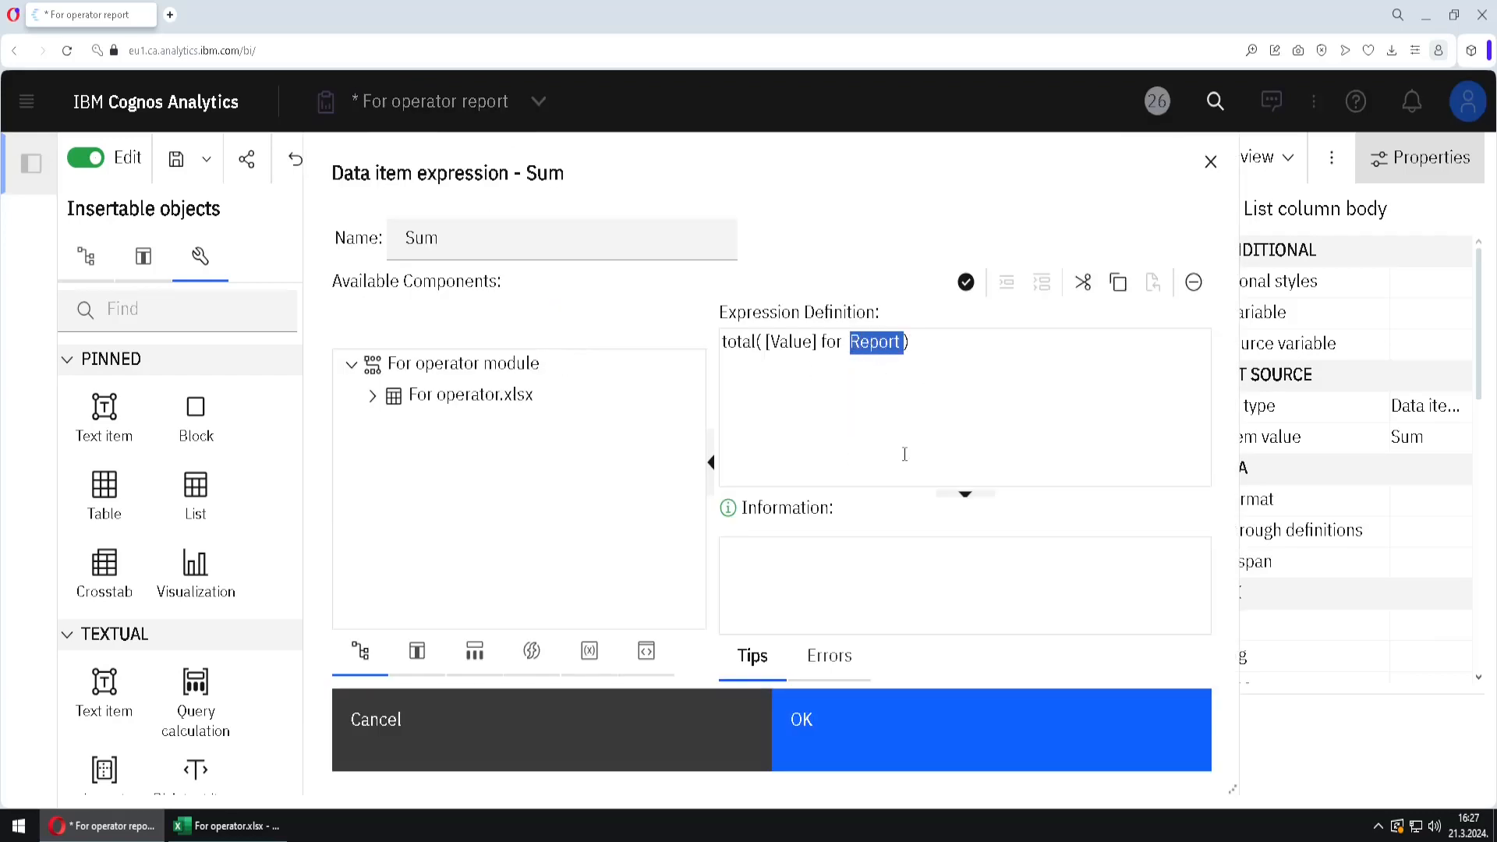
{"action": "key", "text": "Delete"}
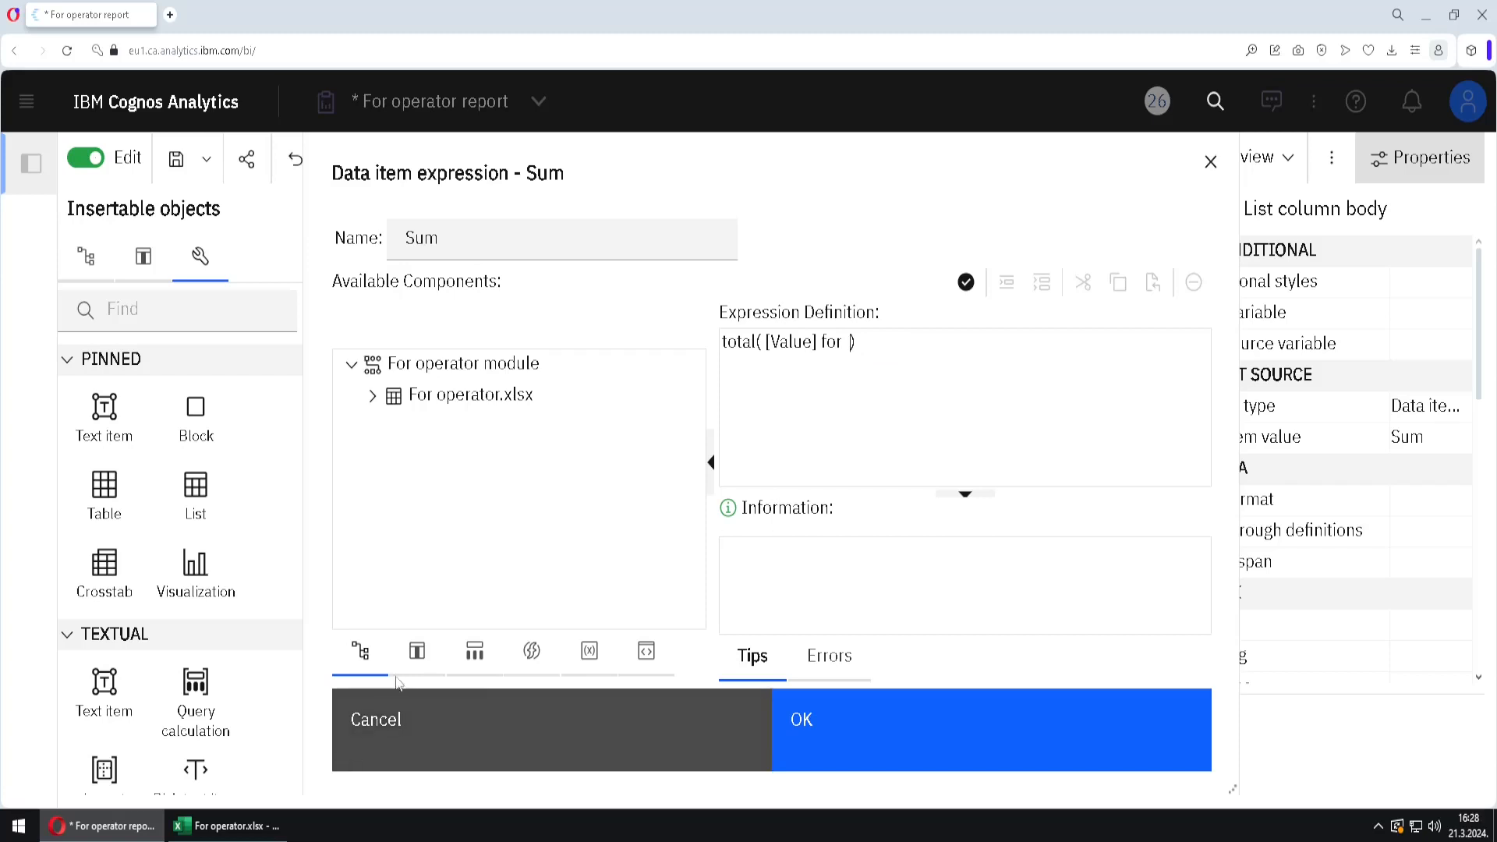
{"action": "left_click", "coordinate": [415, 657]}
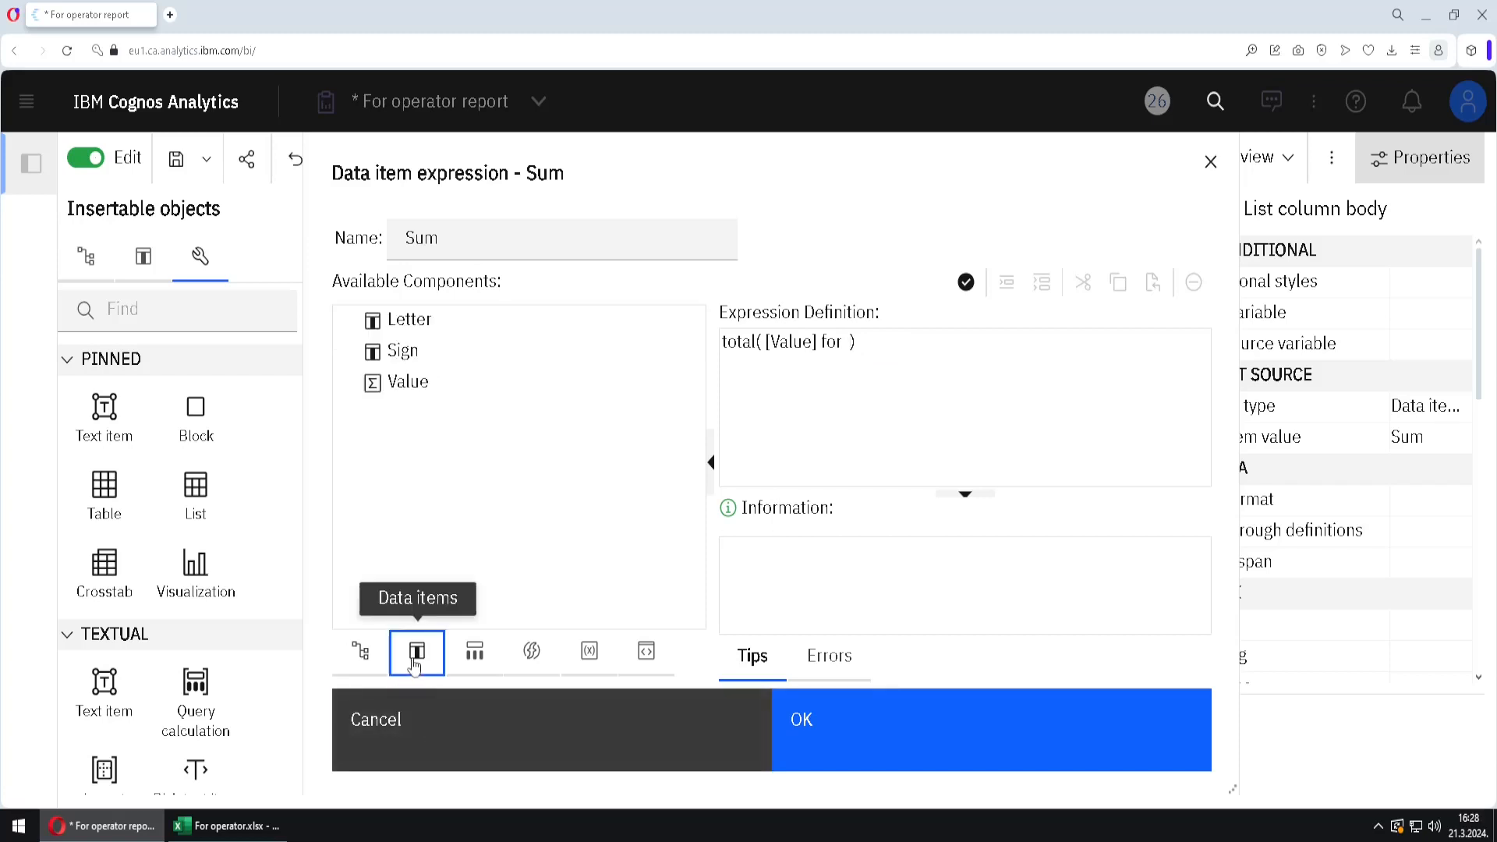
{"action": "double_click", "coordinate": [428, 329]}
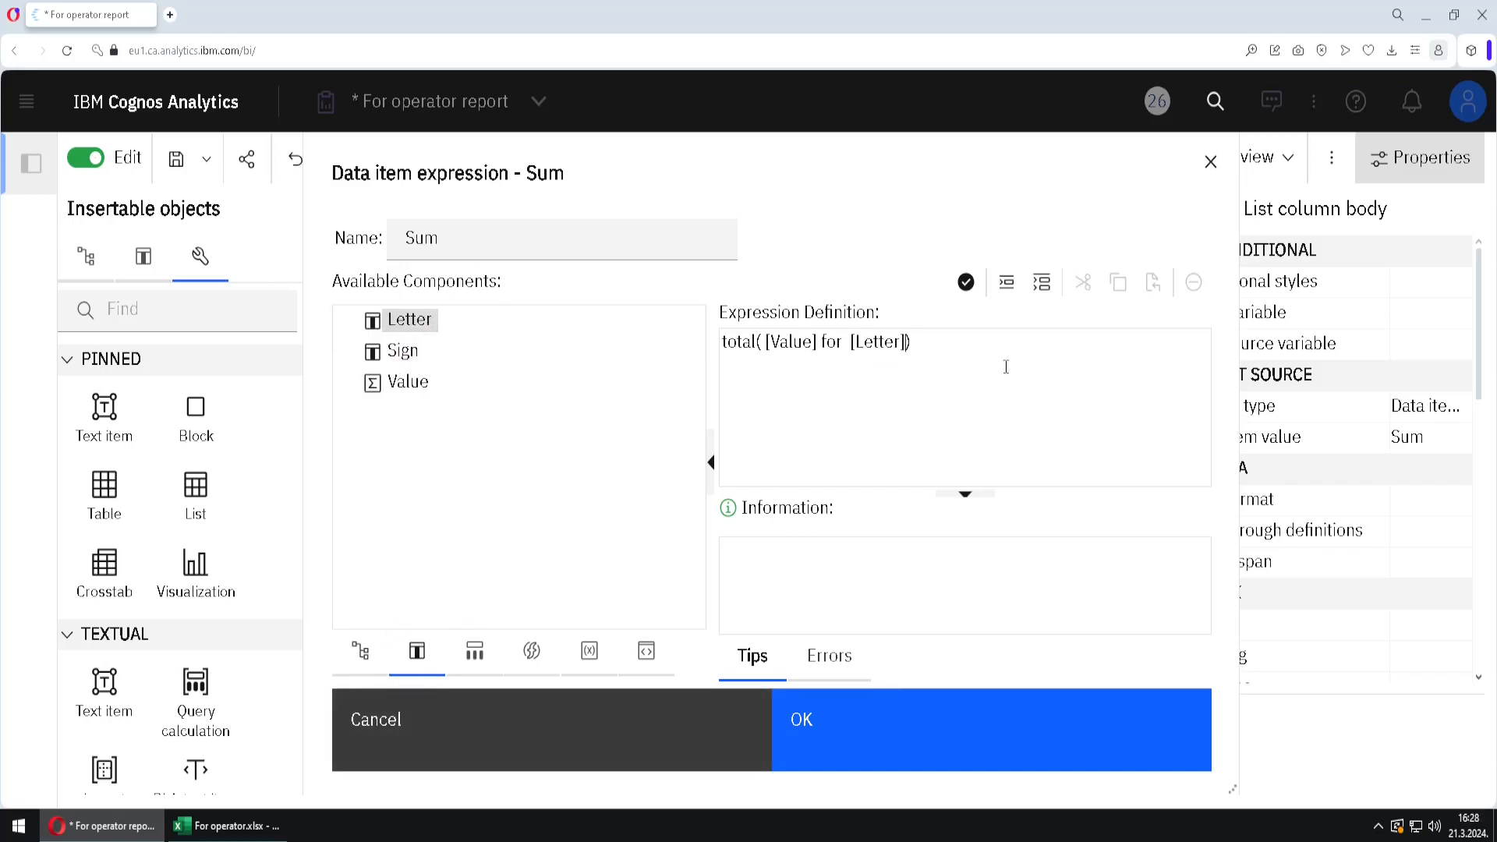
{"action": "double_click", "coordinate": [398, 359]}
{"action": "left_click", "coordinate": [966, 282]}
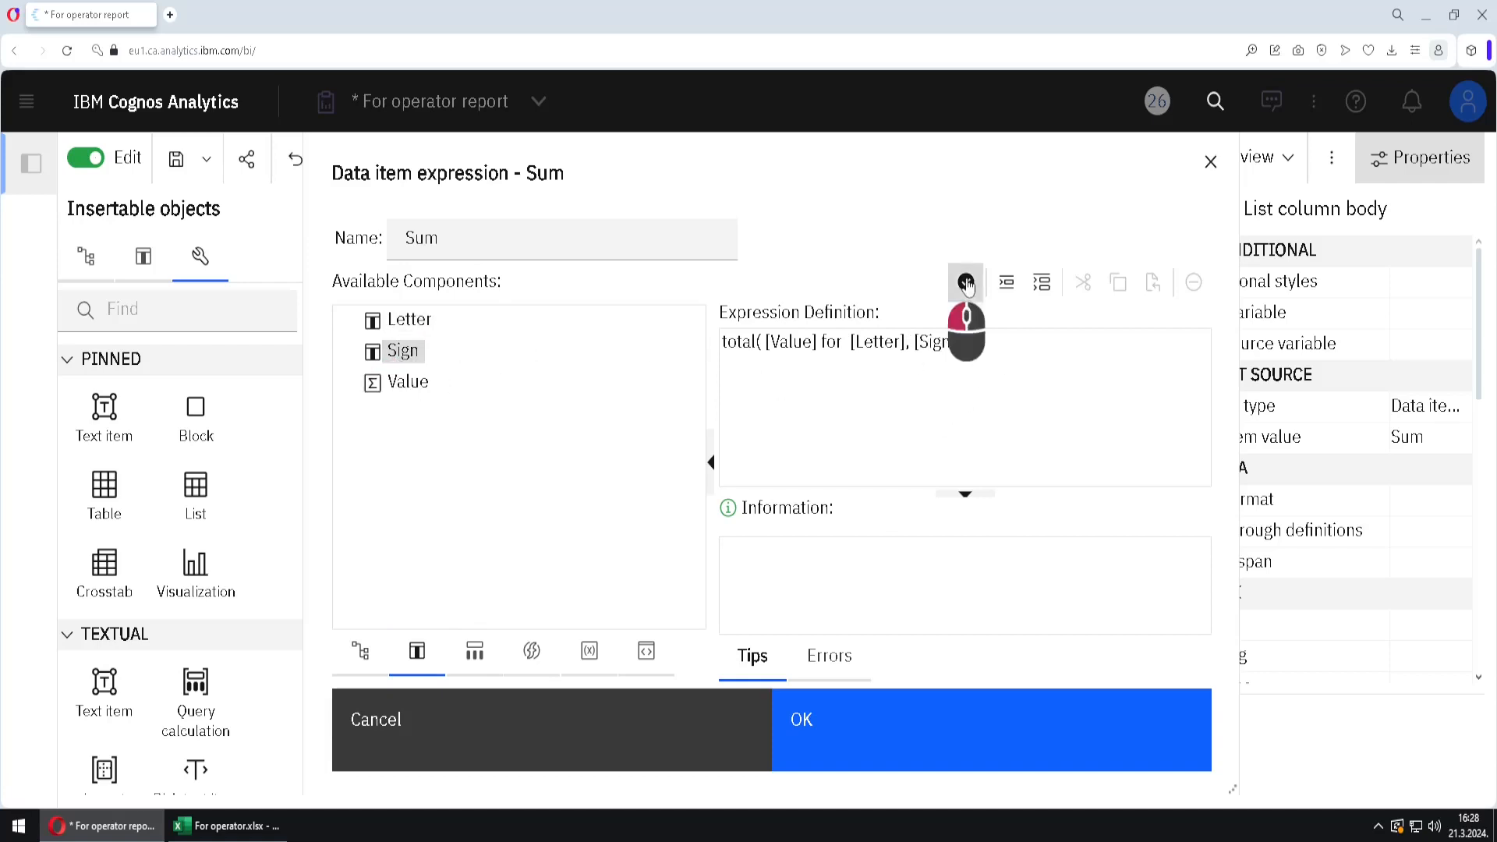
{"action": "left_click", "coordinate": [936, 761]}
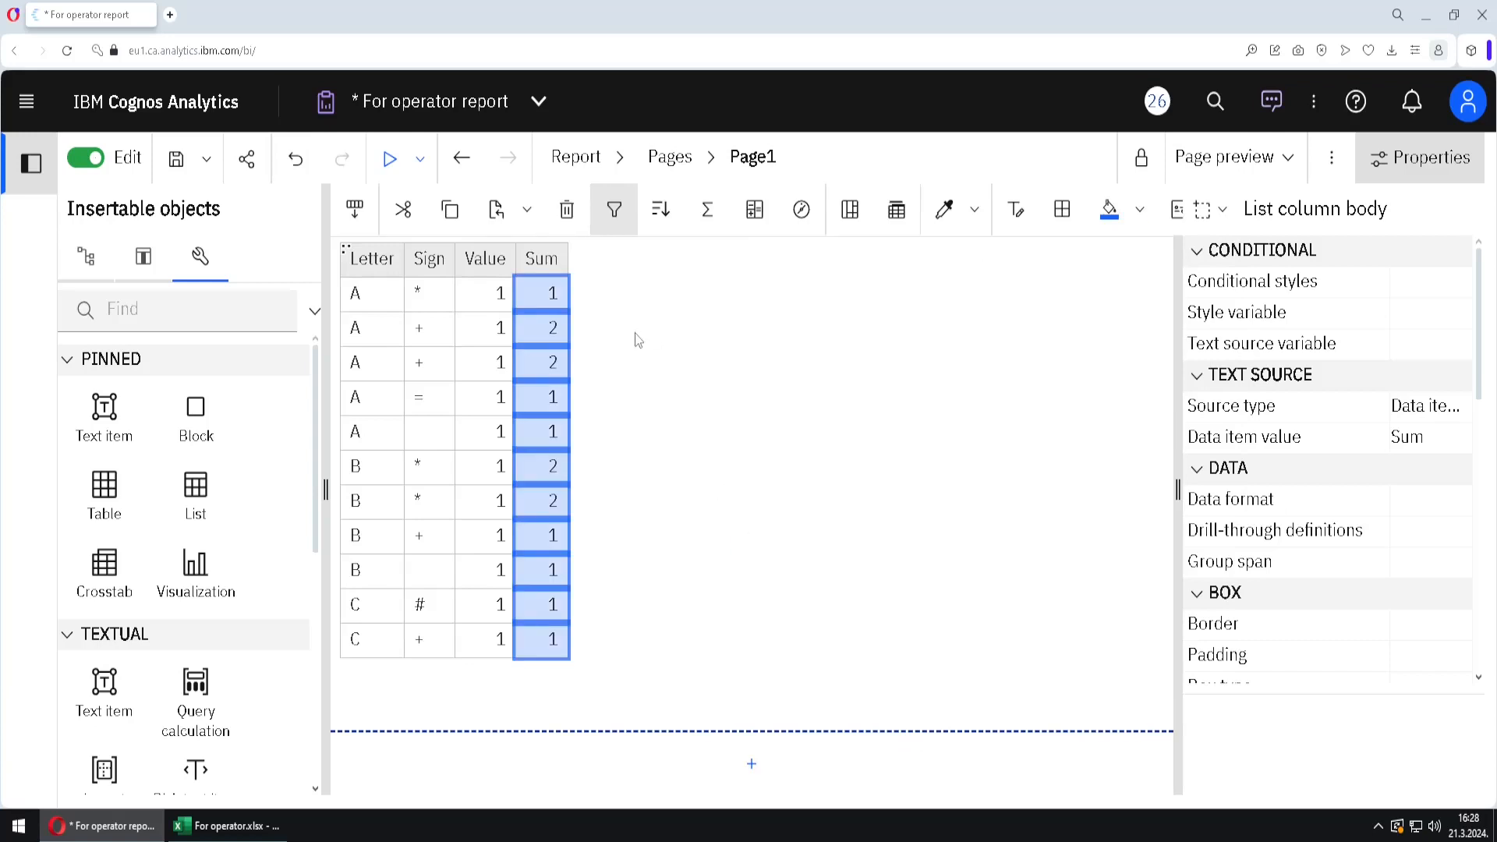
Step: Compare the Sum entries with each Letter and Sign combination, including the A with +, B with * and C rows
{"action": "key", "text": "ctrl"}
{"action": "left_click_drag", "start_coordinate": [325, 389], "coordinate": [452, 308]}
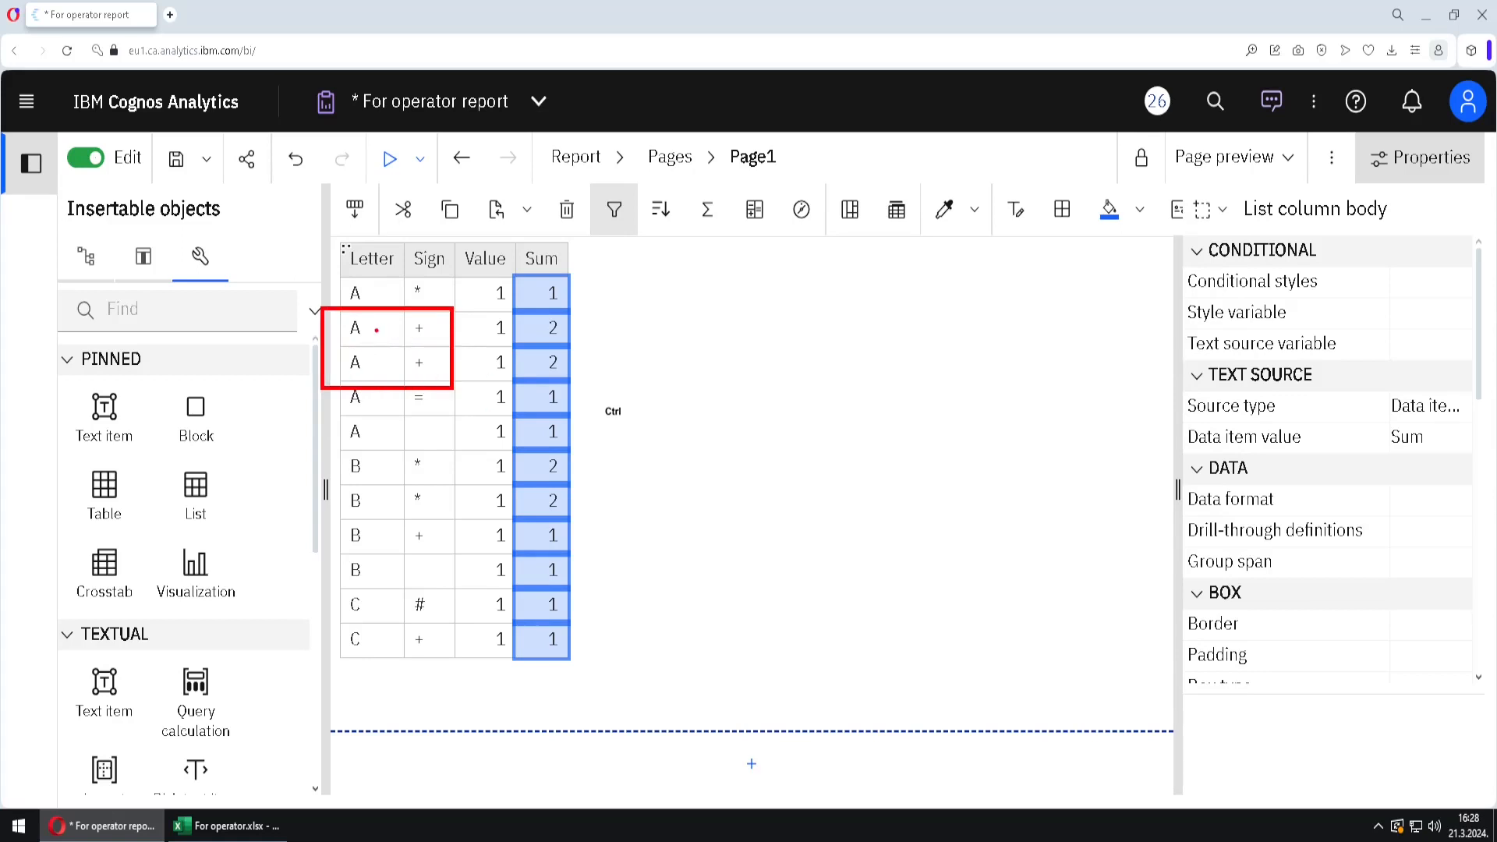
{"action": "mouse_move", "coordinate": [377, 330]}
{"action": "left_mouse_down"}
{"action": "mouse_move", "coordinate": [409, 330]}
{"action": "mouse_move", "coordinate": [414, 363]}
{"action": "left_mouse_up"}
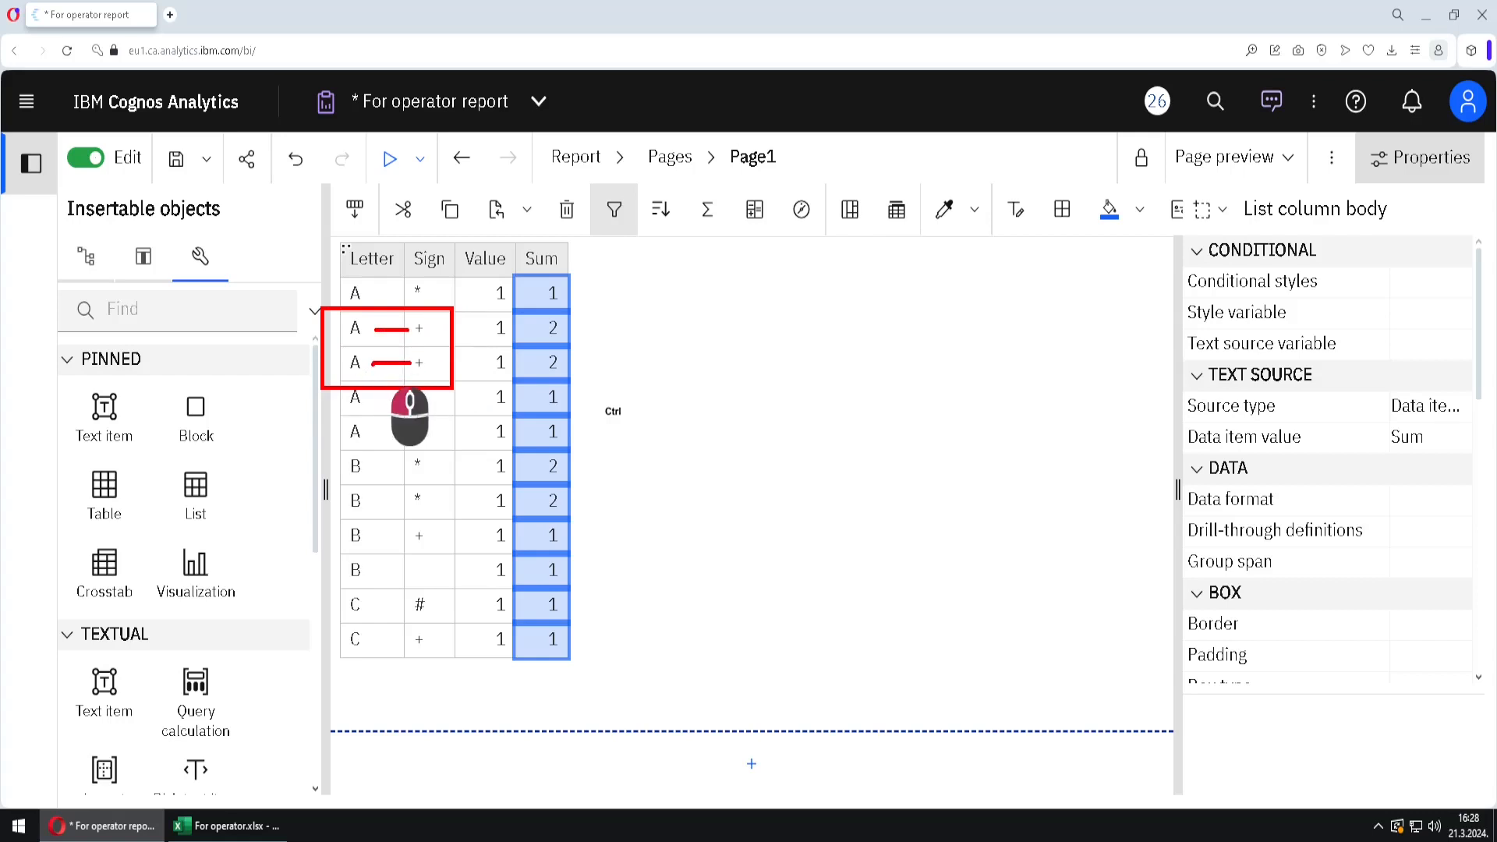
{"action": "mouse_move", "coordinate": [564, 347]}
{"action": "left_mouse_down"}
{"action": "mouse_move", "coordinate": [527, 334]}
{"action": "mouse_move", "coordinate": [569, 316]}
{"action": "mouse_move", "coordinate": [555, 340]}
{"action": "left_mouse_up"}
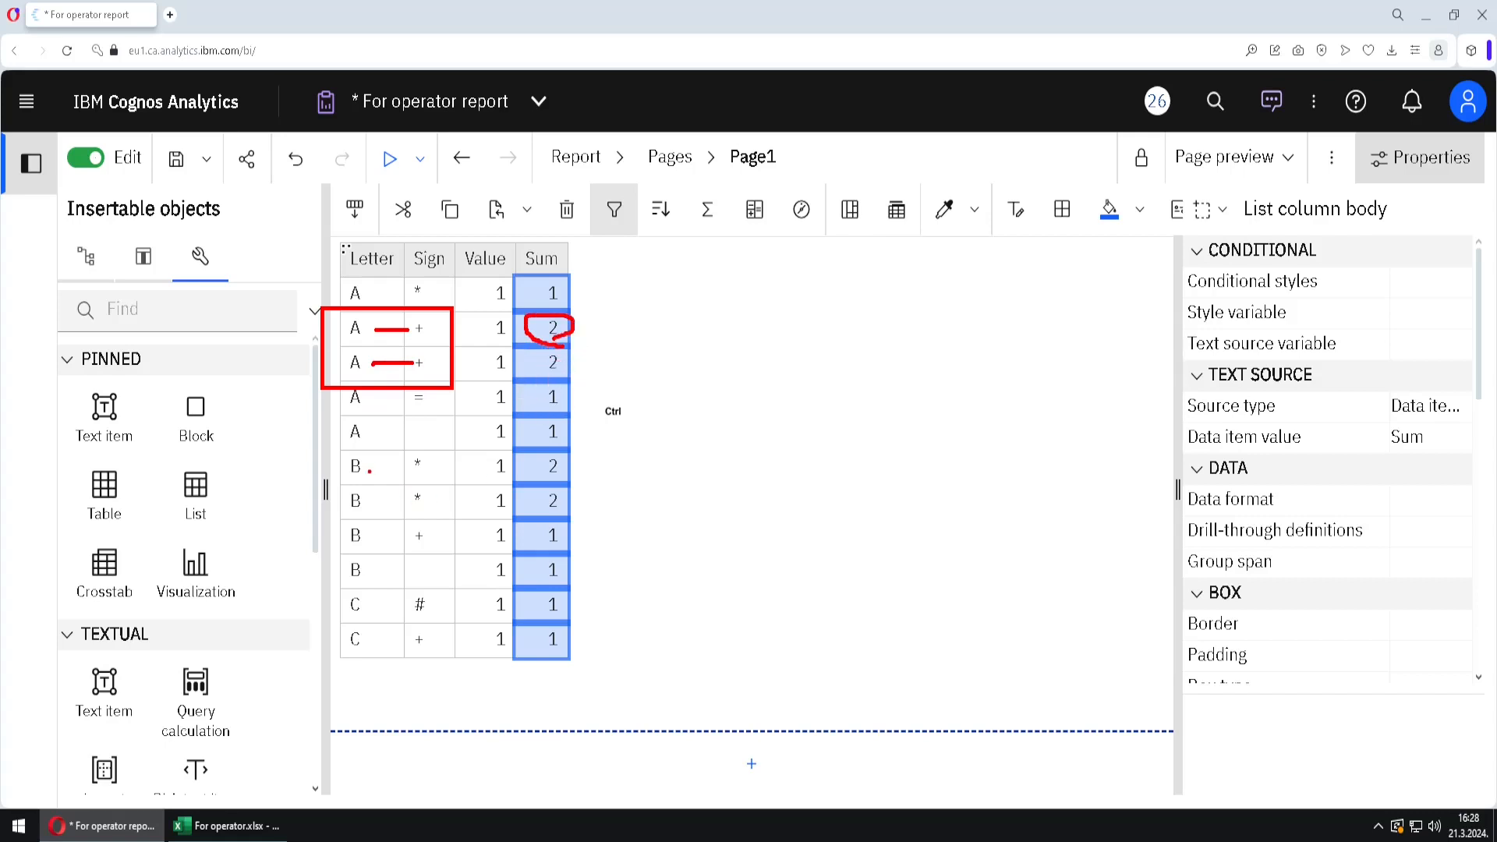
{"action": "mouse_move", "coordinate": [370, 468]}
{"action": "left_mouse_down"}
{"action": "mouse_move", "coordinate": [408, 466]}
{"action": "mouse_move", "coordinate": [405, 501]}
{"action": "left_mouse_up"}
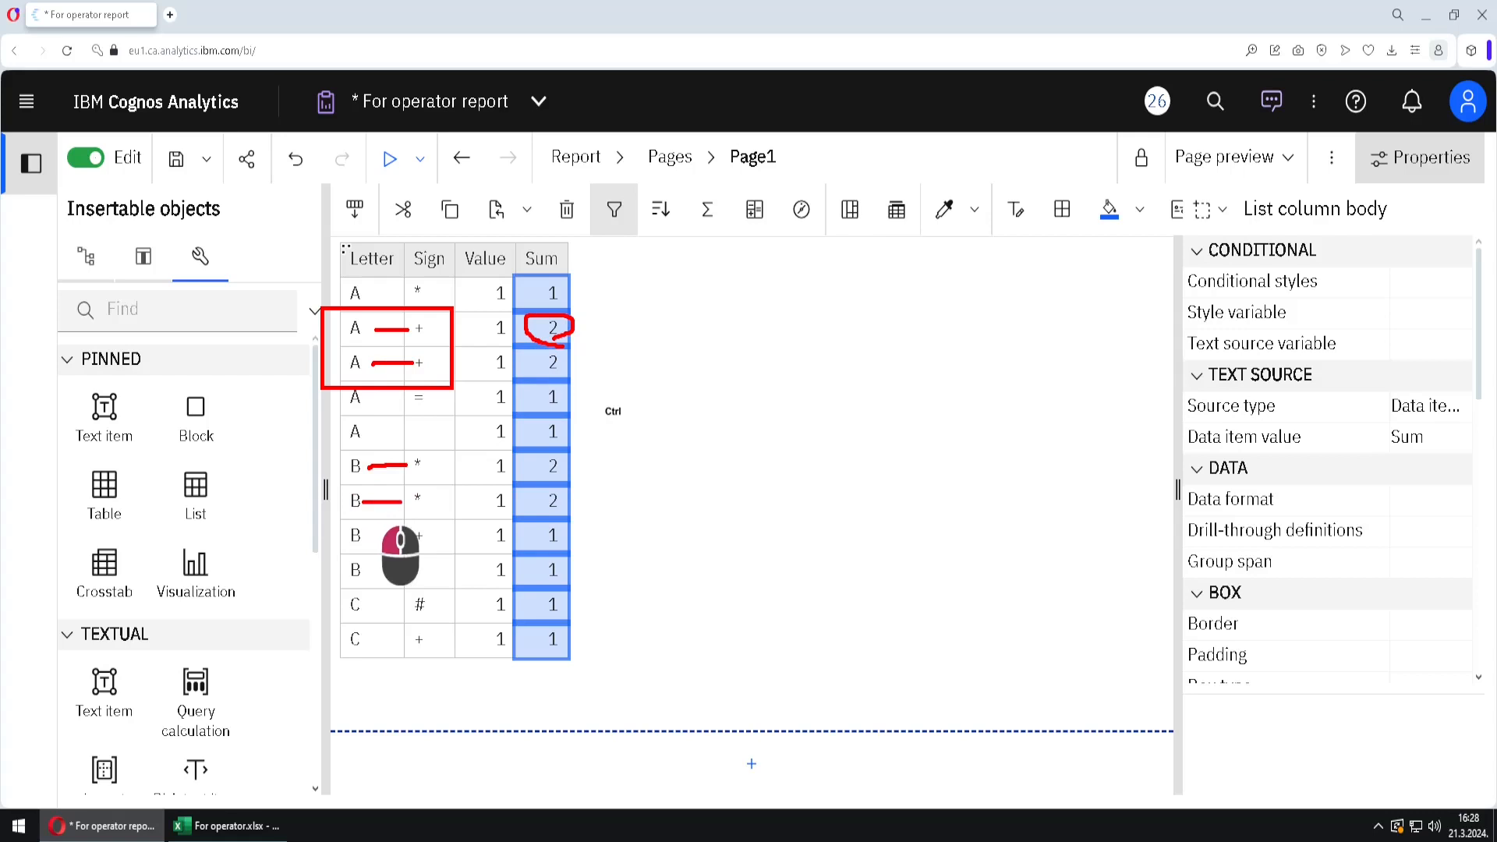
{"action": "mouse_move", "coordinate": [538, 486]}
{"action": "left_mouse_down"}
{"action": "mouse_move", "coordinate": [546, 458]}
{"action": "mouse_move", "coordinate": [538, 487]}
{"action": "left_mouse_up"}
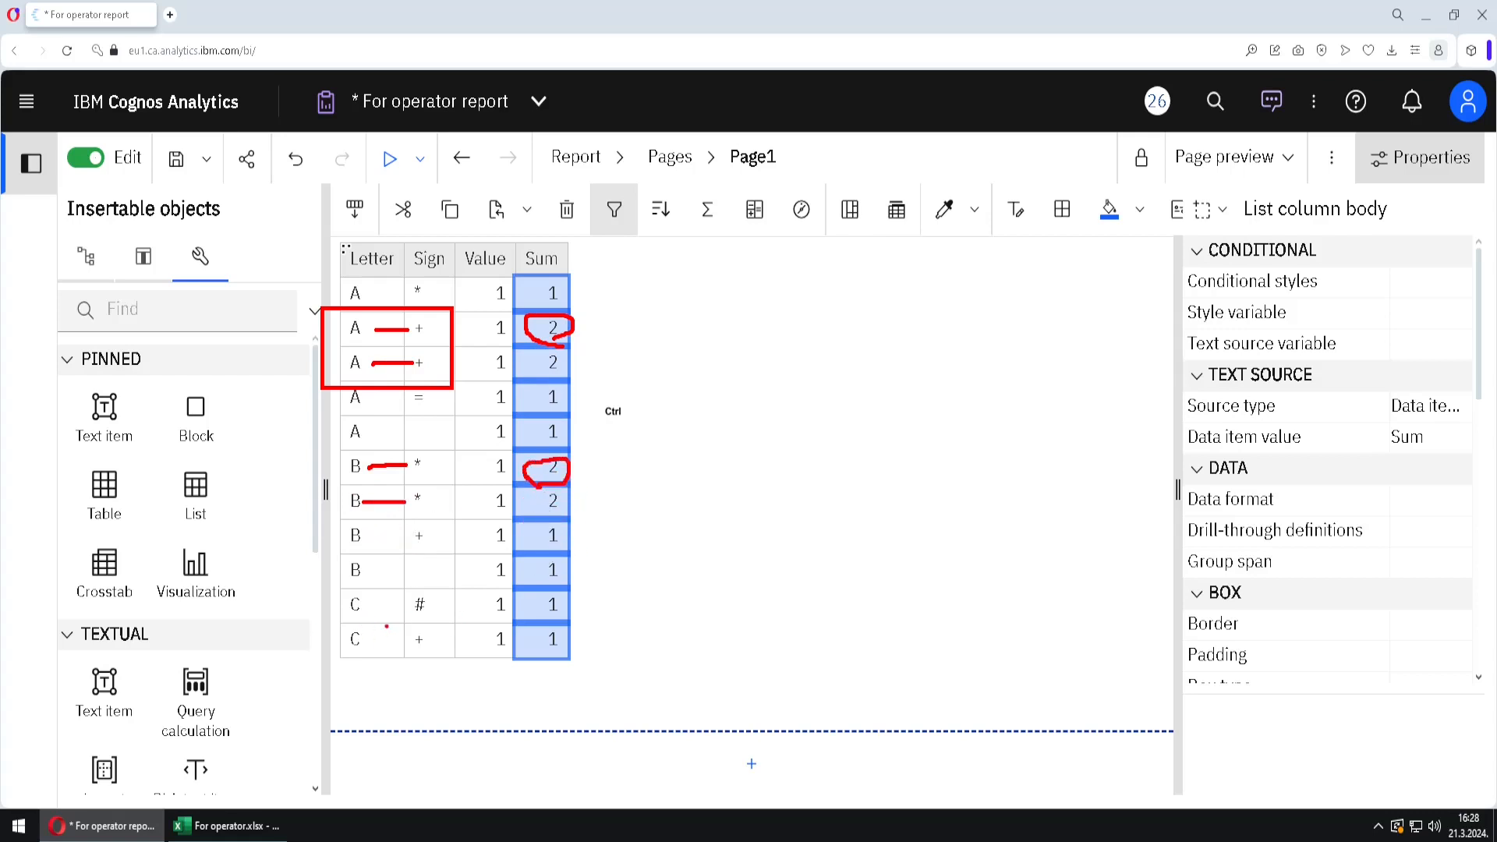
{"action": "mouse_move", "coordinate": [375, 607]}
{"action": "left_mouse_down"}
{"action": "mouse_move", "coordinate": [410, 604]}
{"action": "mouse_move", "coordinate": [386, 633]}
{"action": "mouse_move", "coordinate": [403, 633]}
{"action": "left_mouse_up"}
{"action": "left_click_drag", "start_coordinate": [385, 571], "coordinate": [419, 569]}
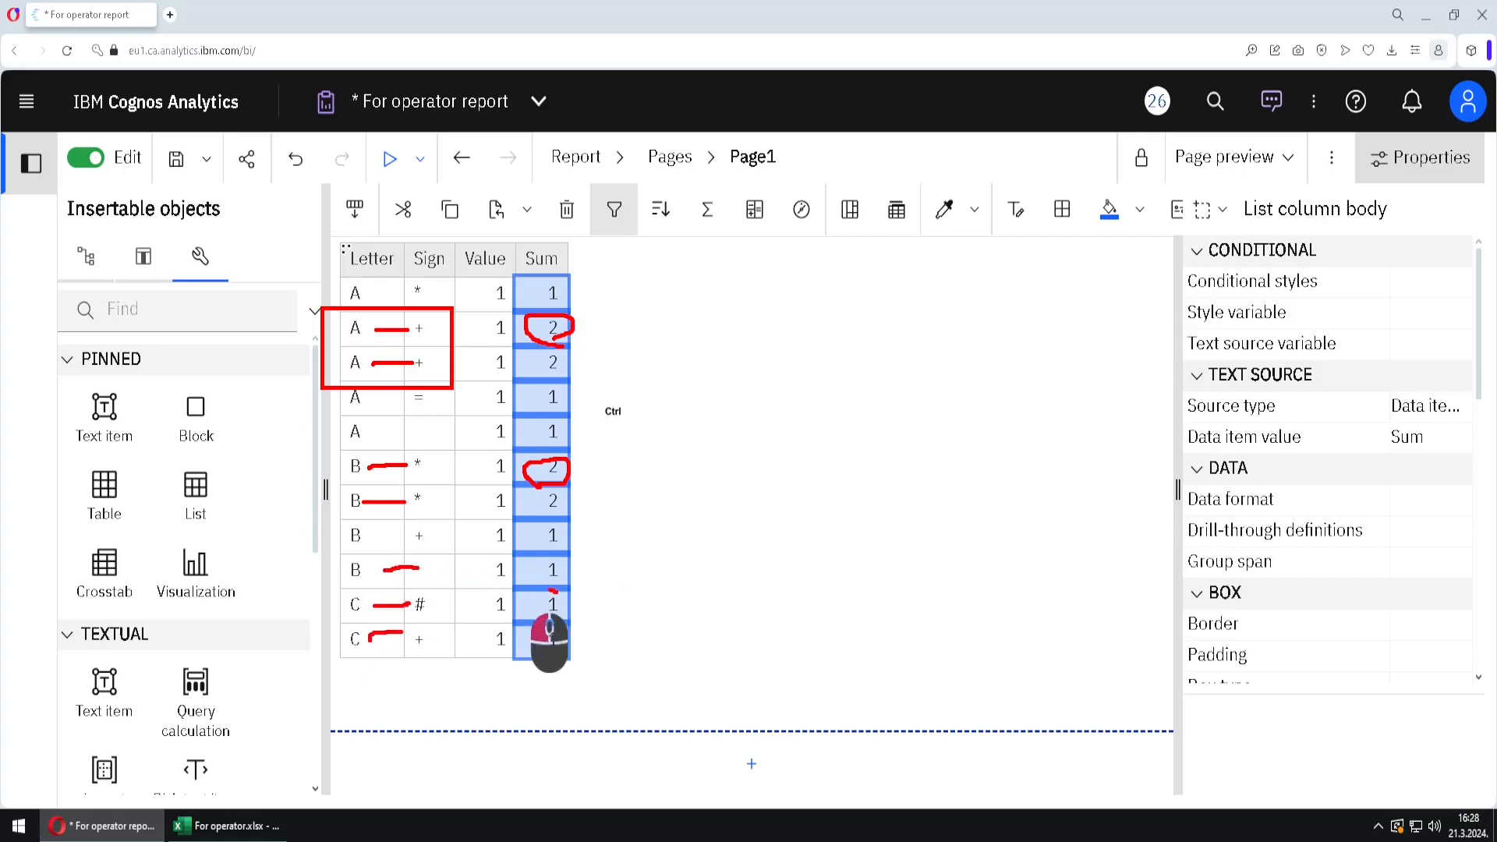
{"action": "mouse_move", "coordinate": [536, 589]}
{"action": "left_mouse_down"}
{"action": "mouse_move", "coordinate": [569, 556]}
{"action": "mouse_move", "coordinate": [555, 592]}
{"action": "left_mouse_up"}
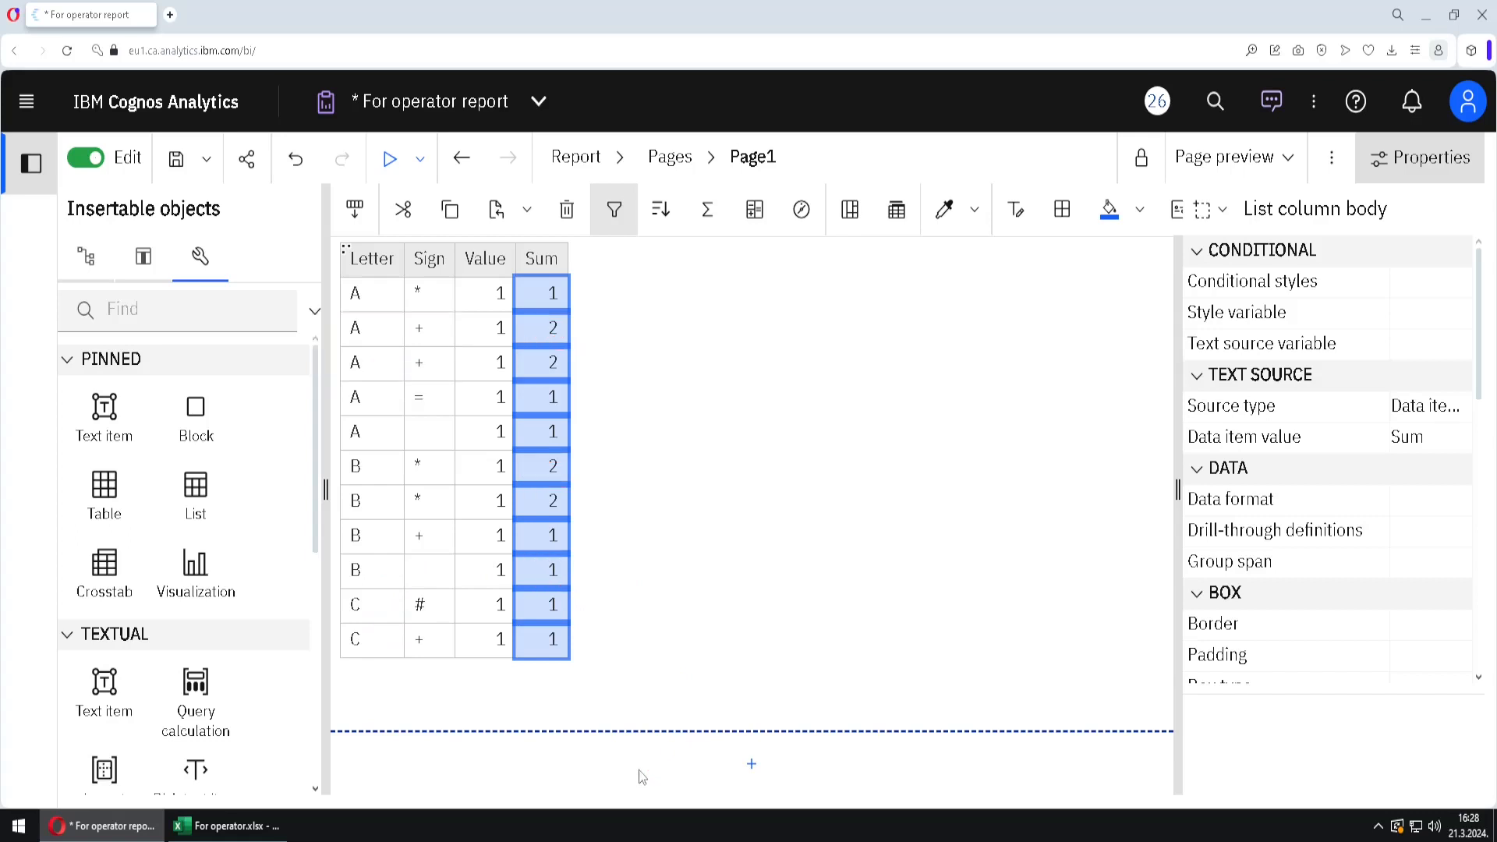
{"action": "left_click", "coordinate": [635, 756]}
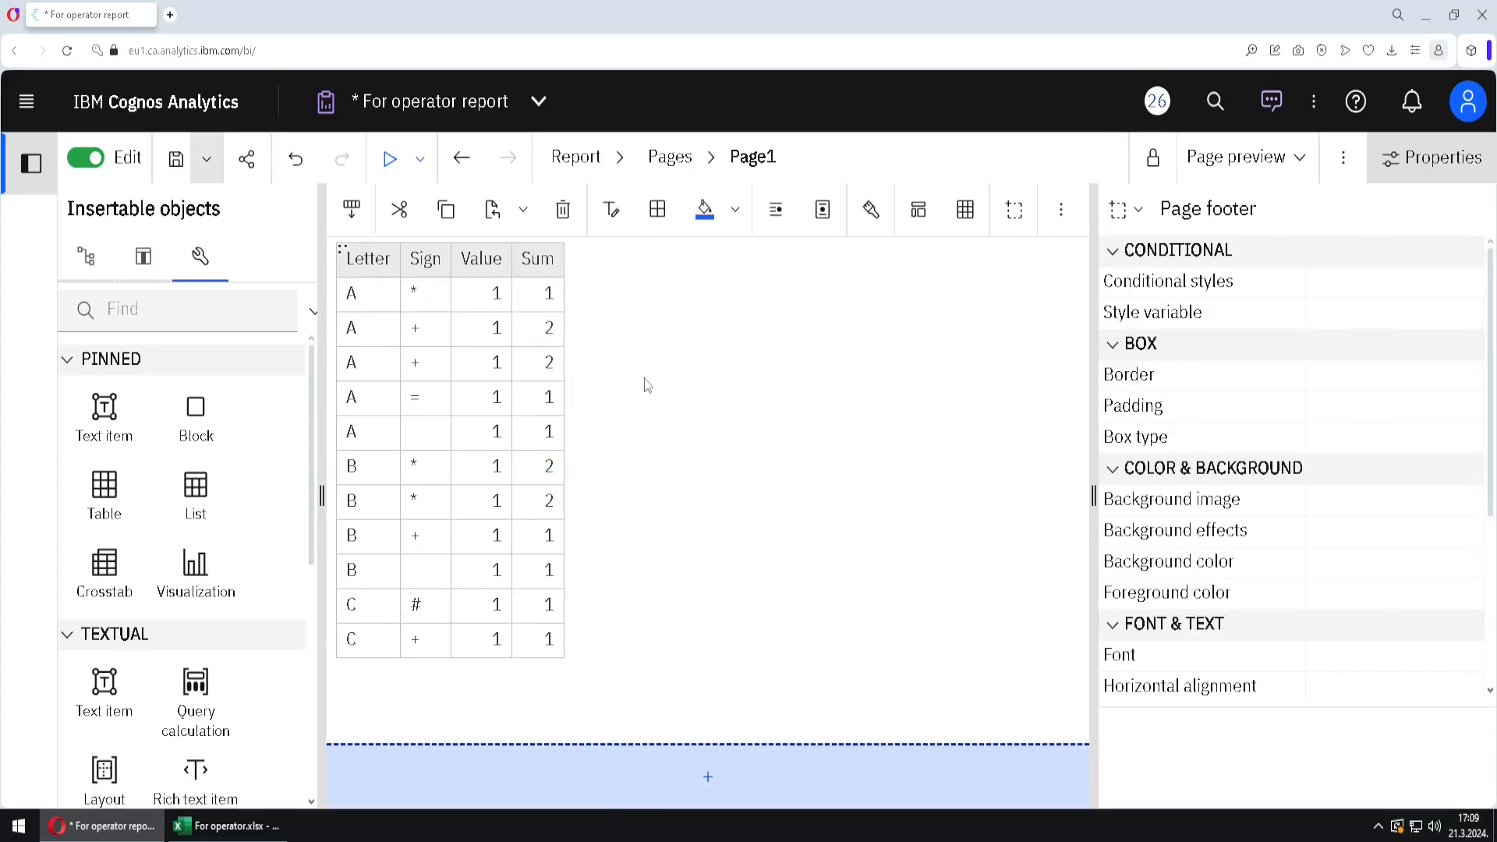
Step: Add conditions to the Sum expression's scope, making it total( [Value] for [Letter] = 'A', [Sign] = '+' )
{"action": "double_click", "coordinate": [545, 303]}
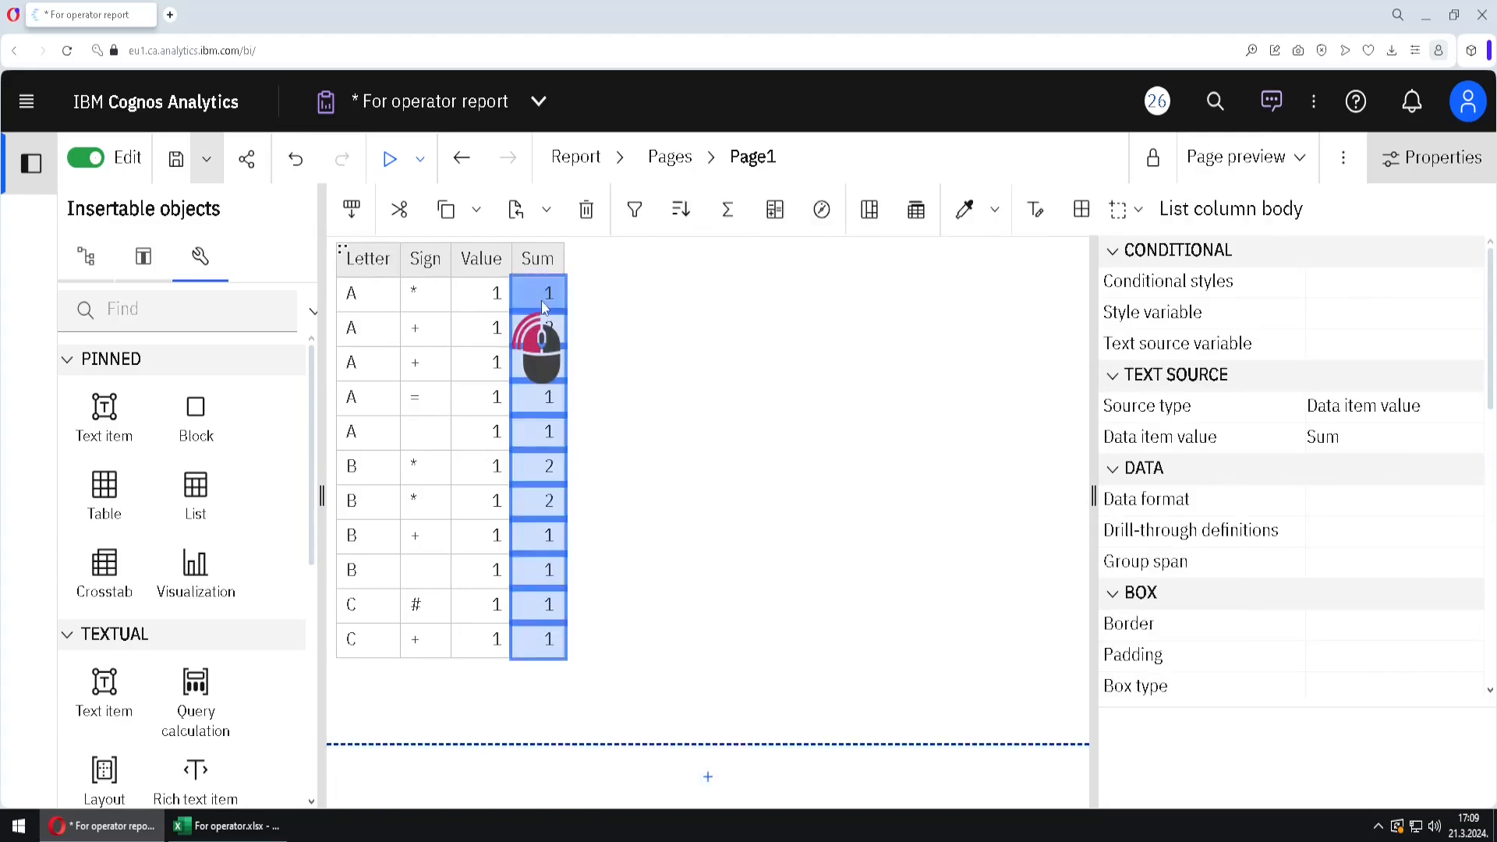
{"action": "left_click", "coordinate": [910, 347]}
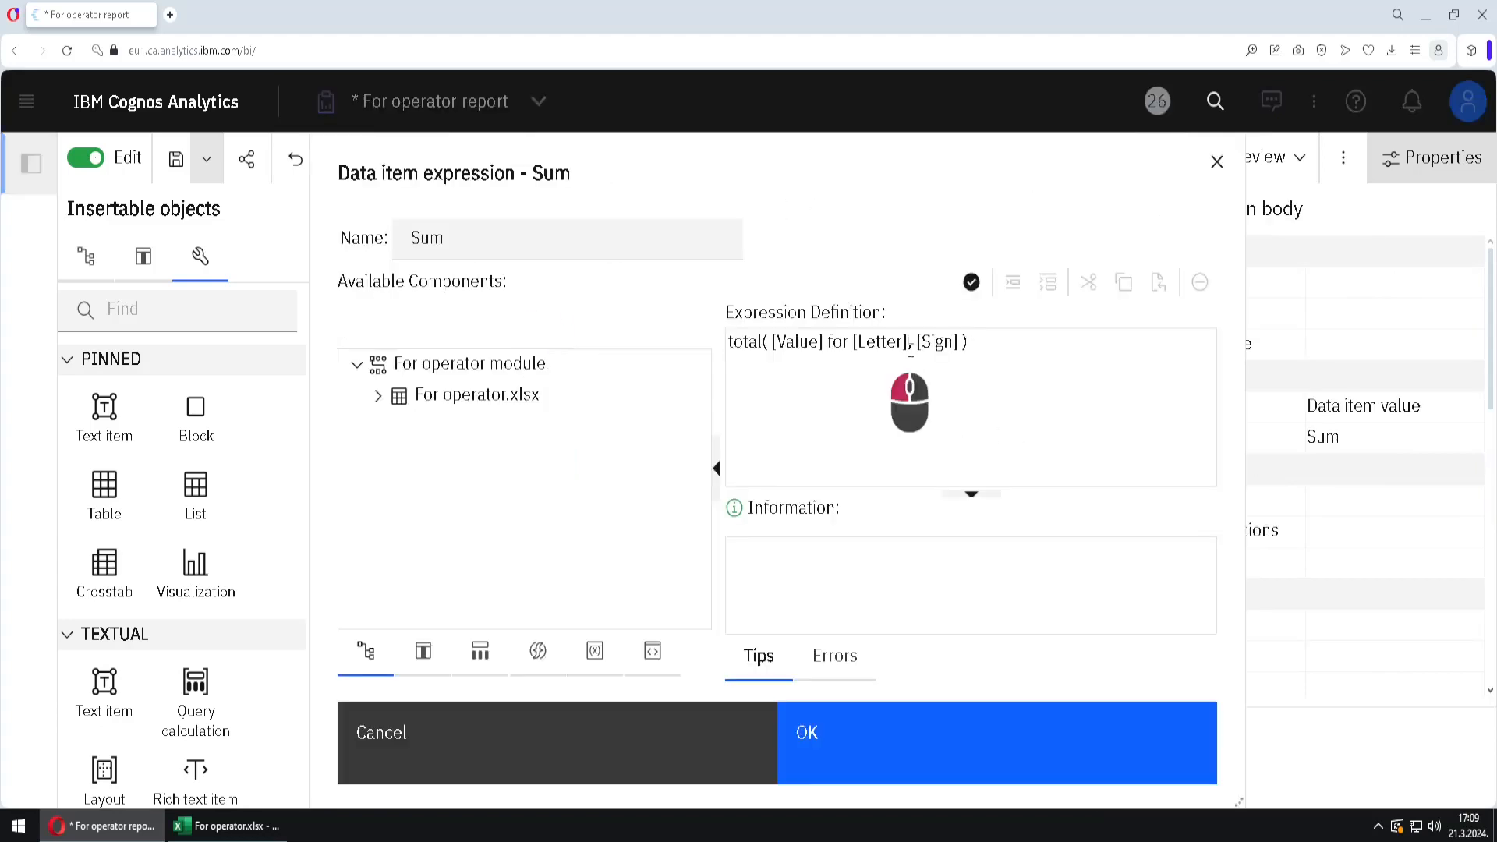
{"action": "type", "text": "= 'A',"}
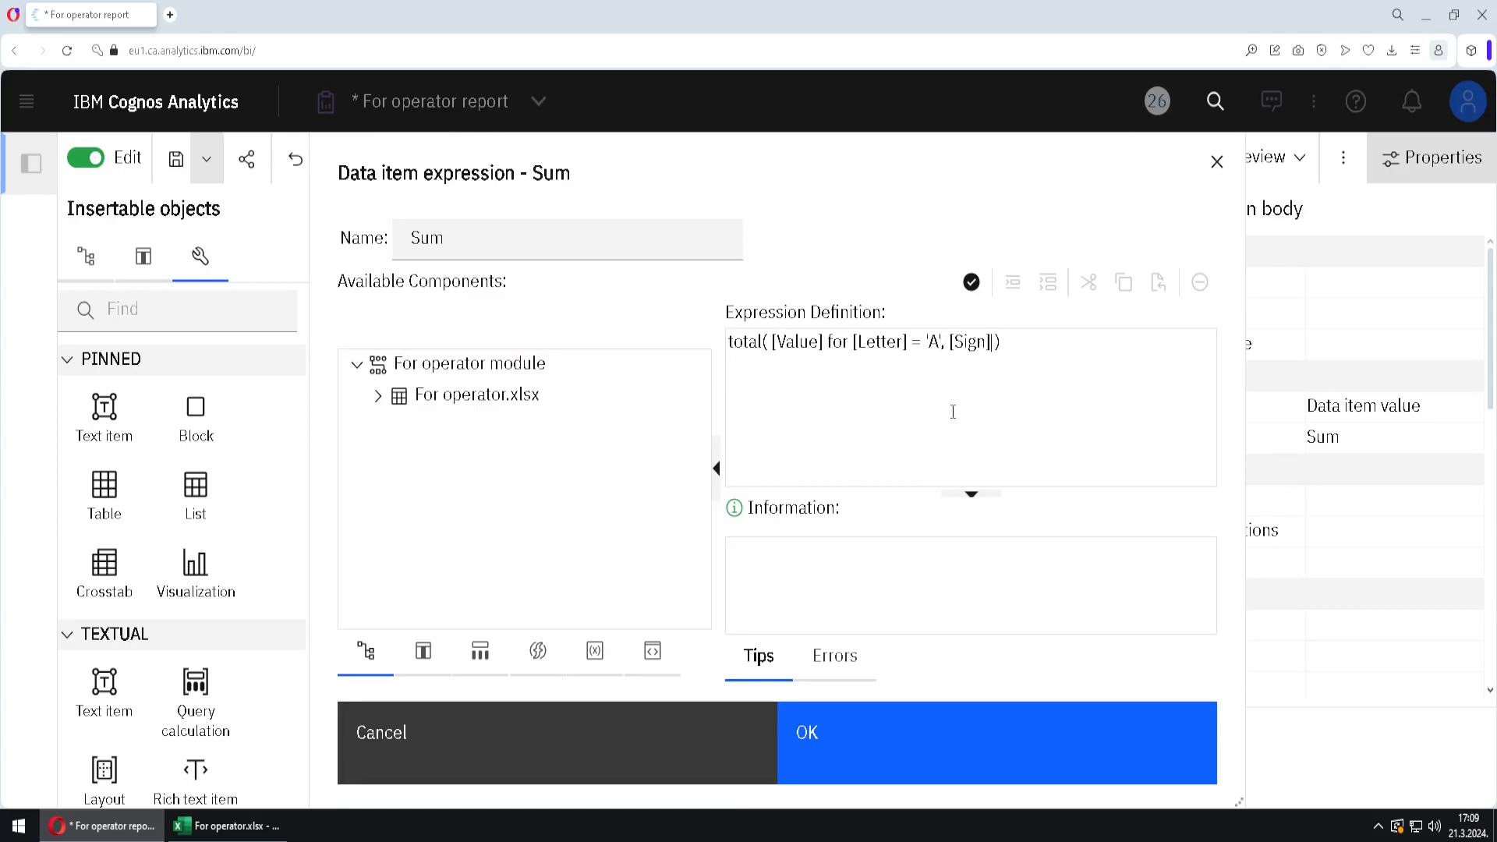
{"action": "type", "text": " [Sign] = '+'"}
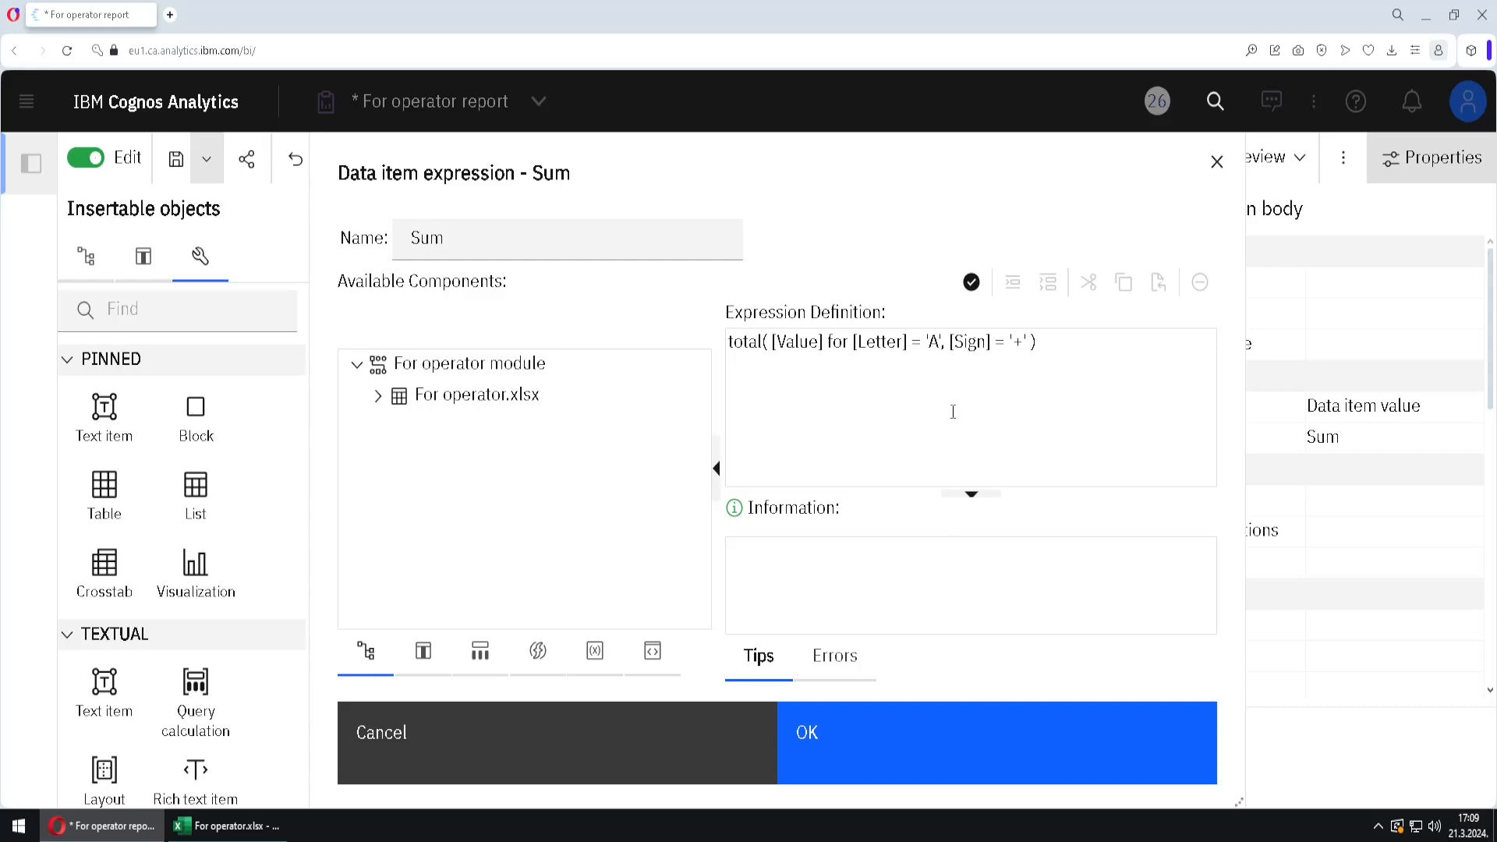
{"action": "left_click", "coordinate": [884, 745]}
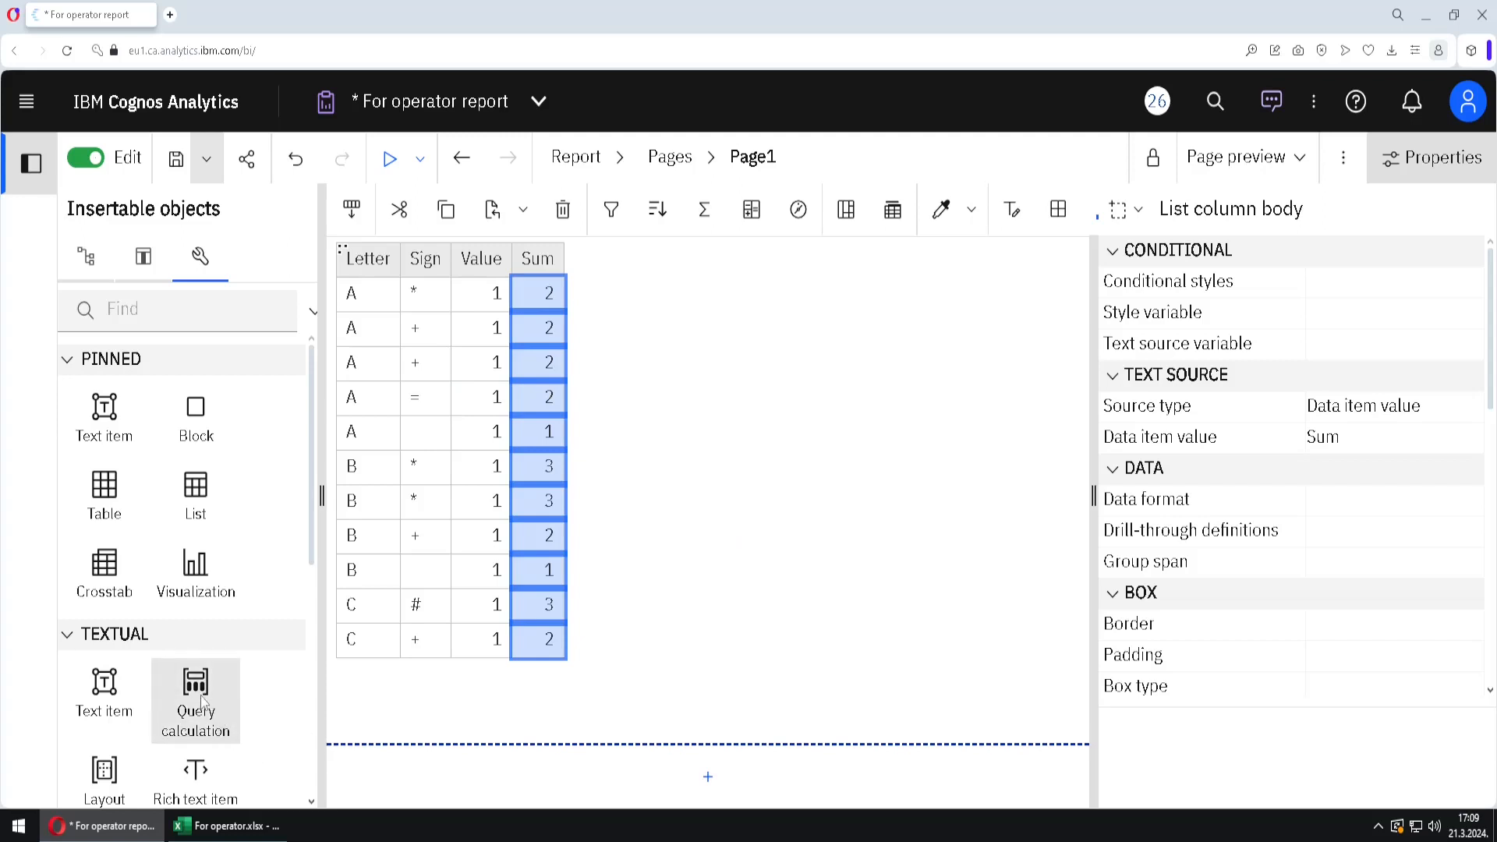
Step: Insert a query calculation named Letter A between the Value and Sum columns, with the expression [Letter] = 'A'
{"action": "left_click_drag", "start_coordinate": [199, 694], "coordinate": [500, 269]}
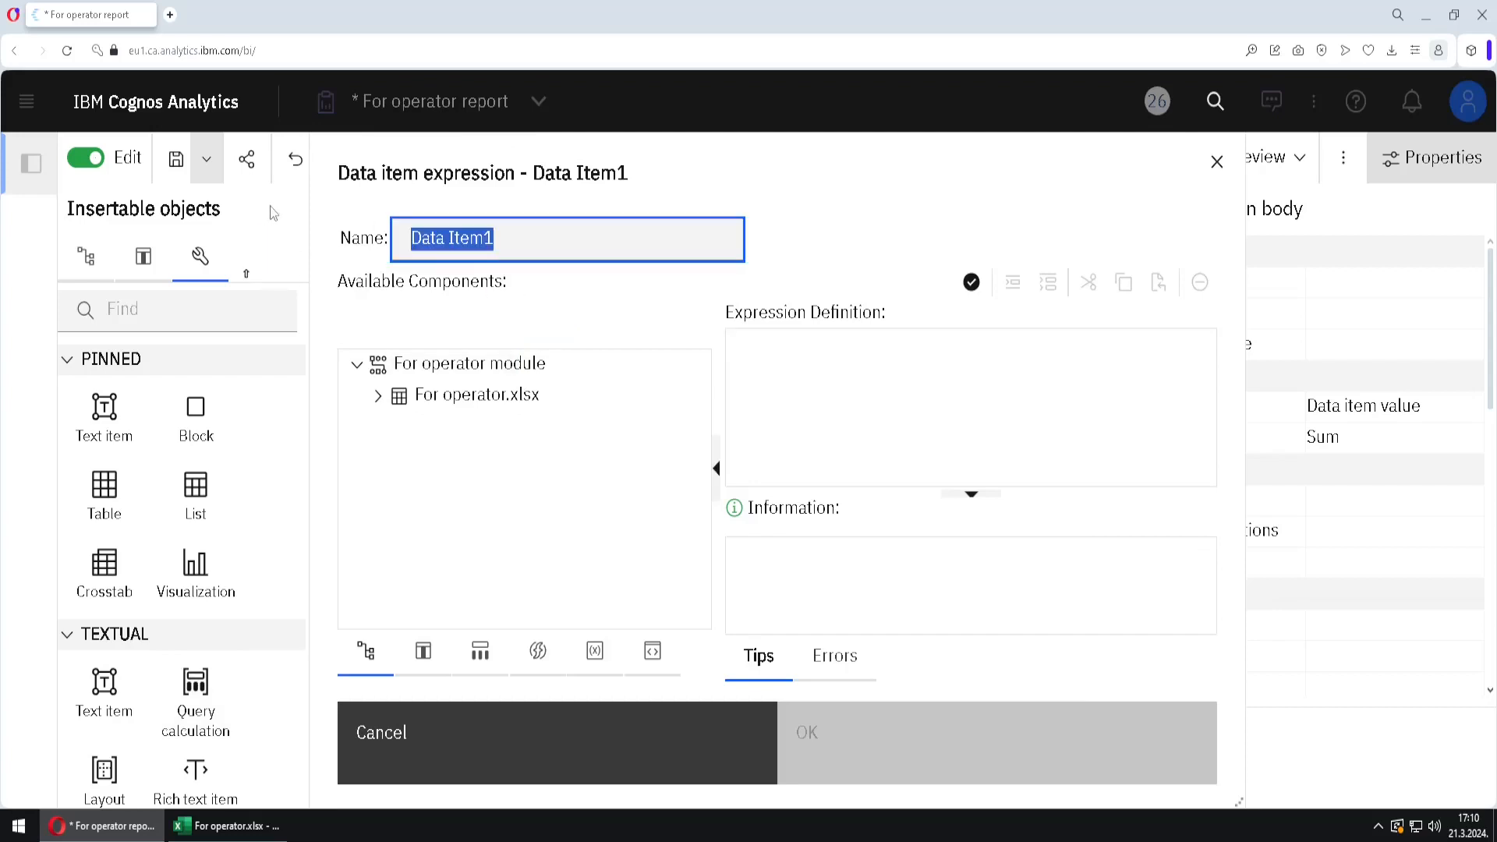
{"action": "type", "text": "Letter A"}
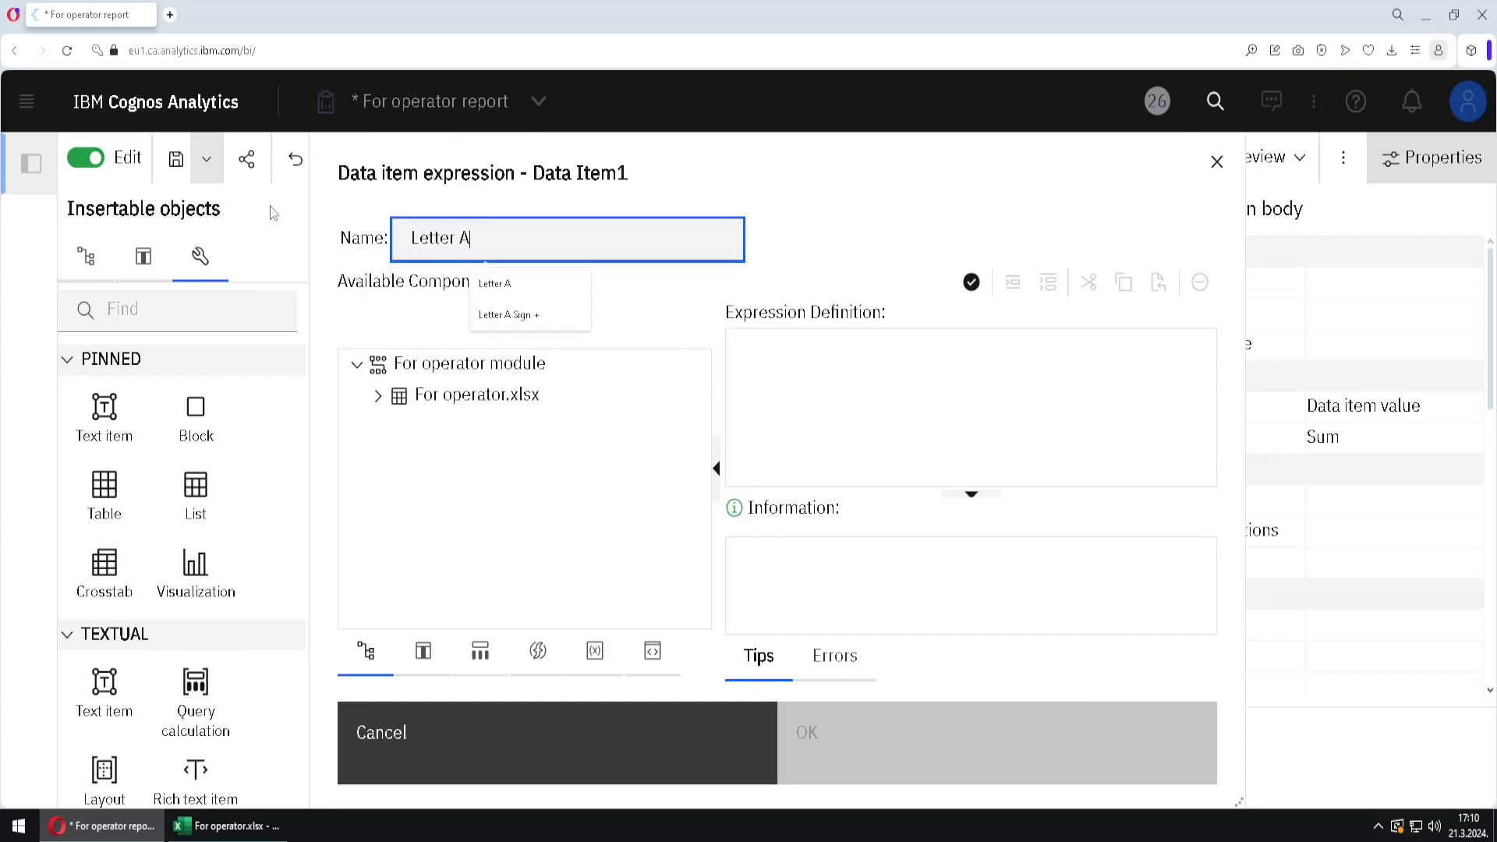
{"action": "left_click", "coordinate": [424, 652]}
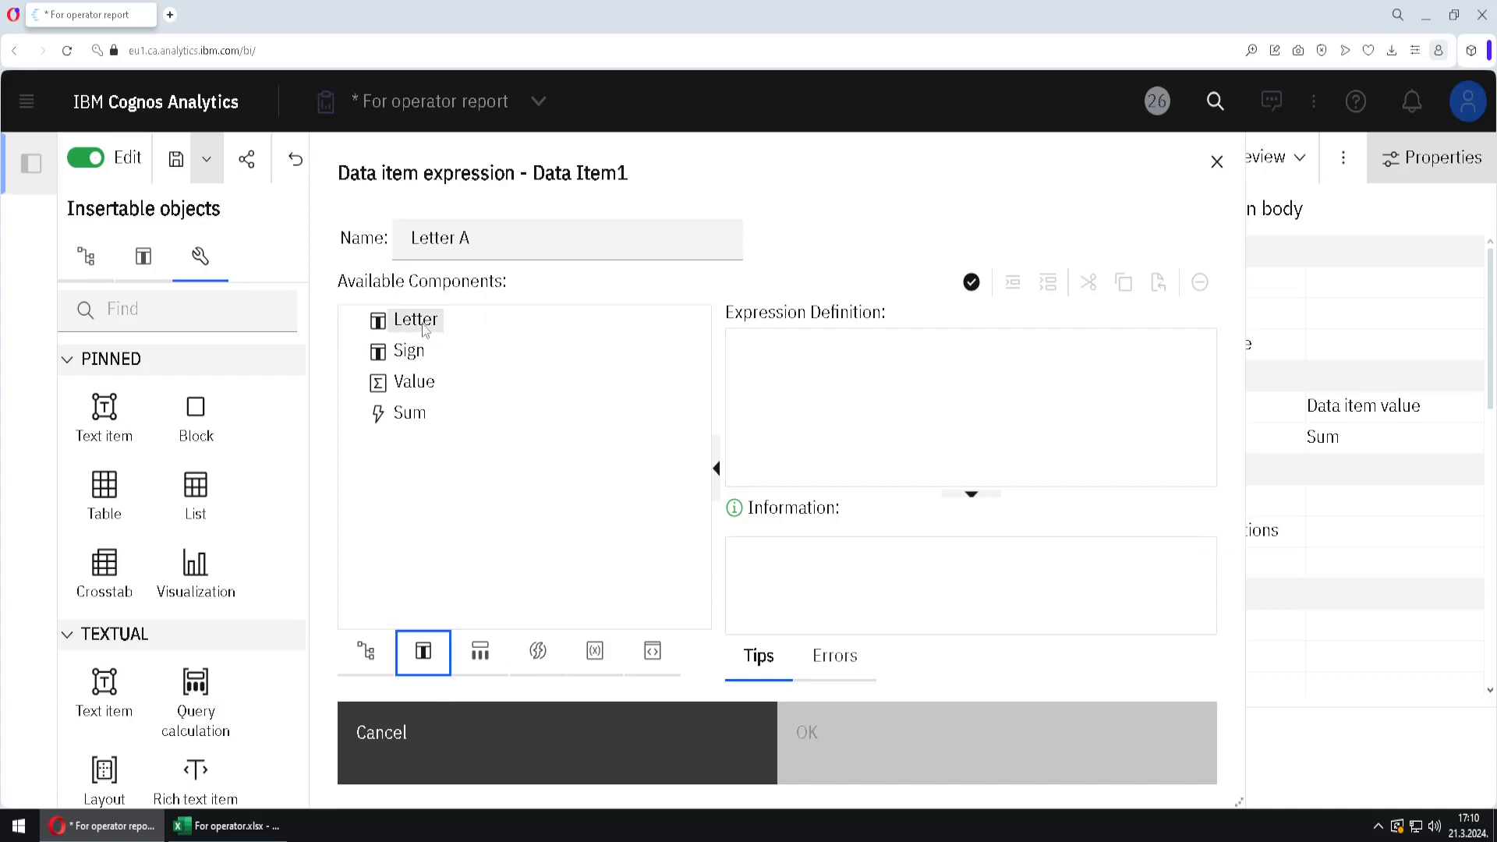
{"action": "left_click_drag", "start_coordinate": [414, 320], "coordinate": [816, 351]}
{"action": "type", "text": "="}
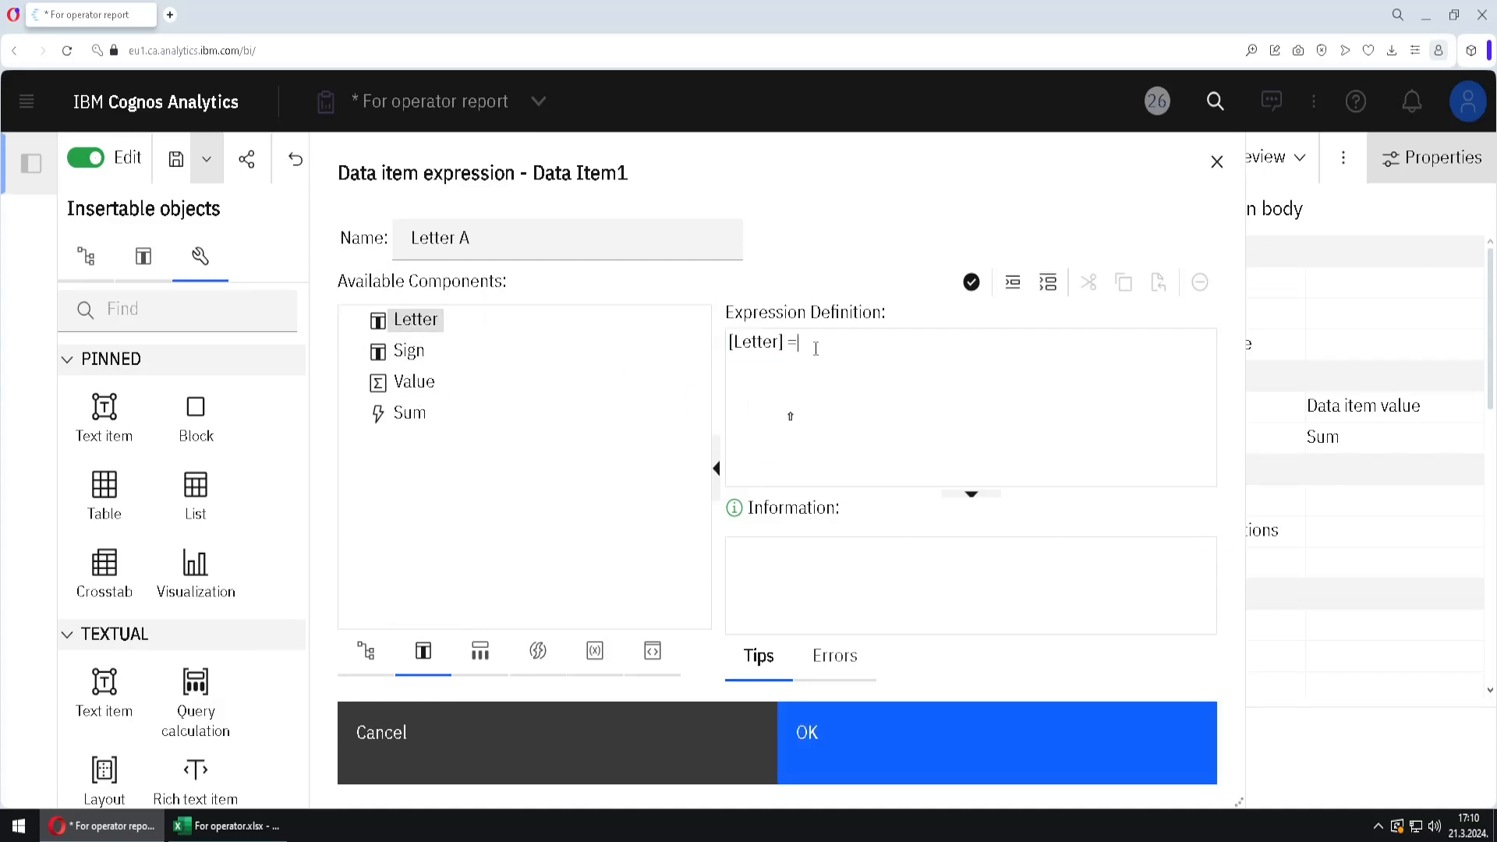
{"action": "type", "text": " 'A'"}
{"action": "left_click", "coordinate": [873, 731]}
Step: Insert a query calculation named Sign + between the Letter A and Sum columns, with the expression [Sign] = '+'
{"action": "left_click_drag", "start_coordinate": [181, 698], "coordinate": [589, 270]}
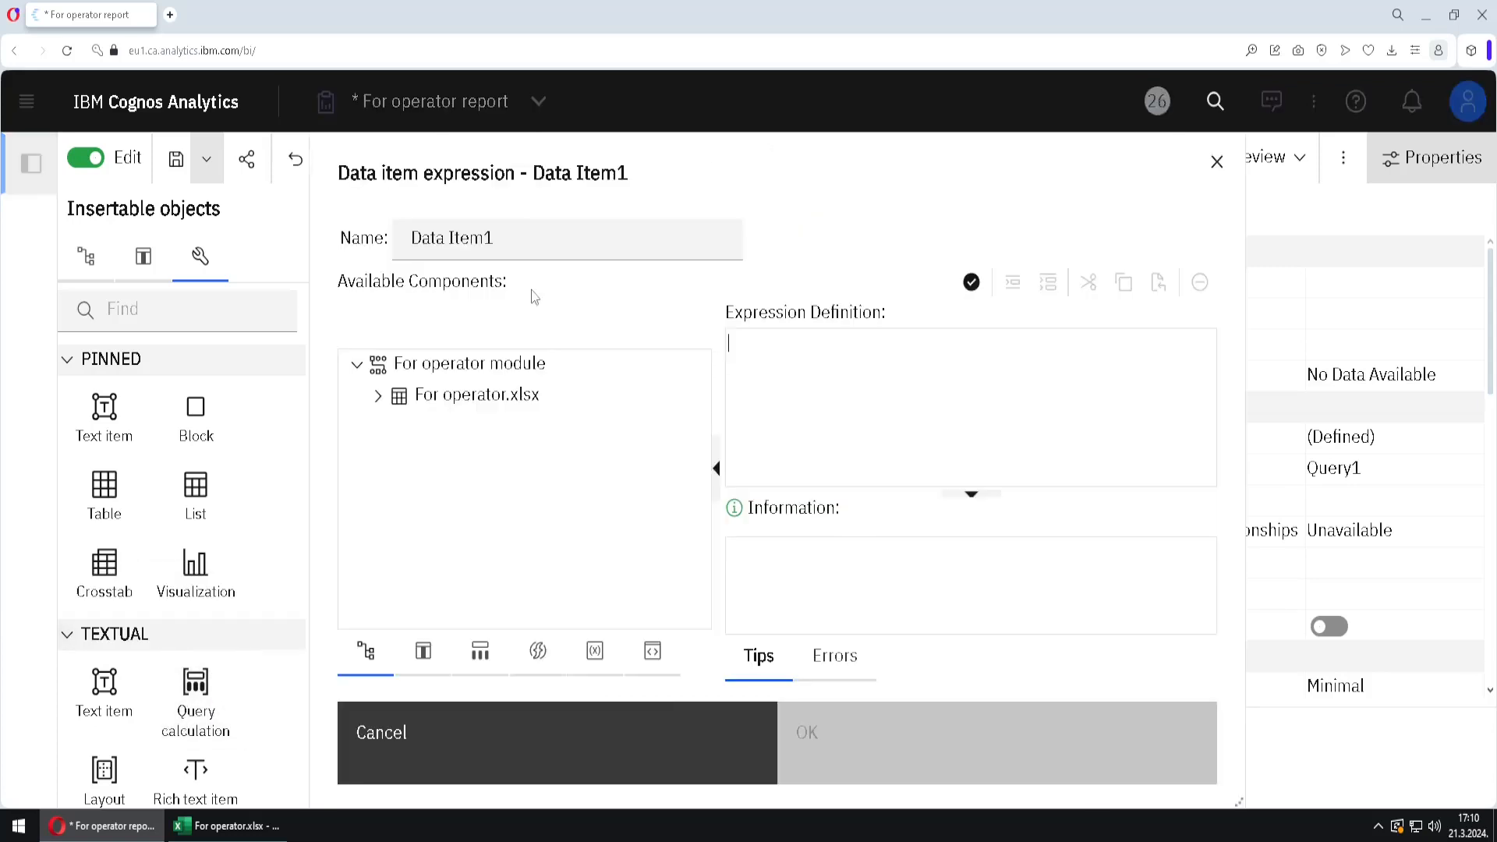
{"action": "type", "text": "Sign +"}
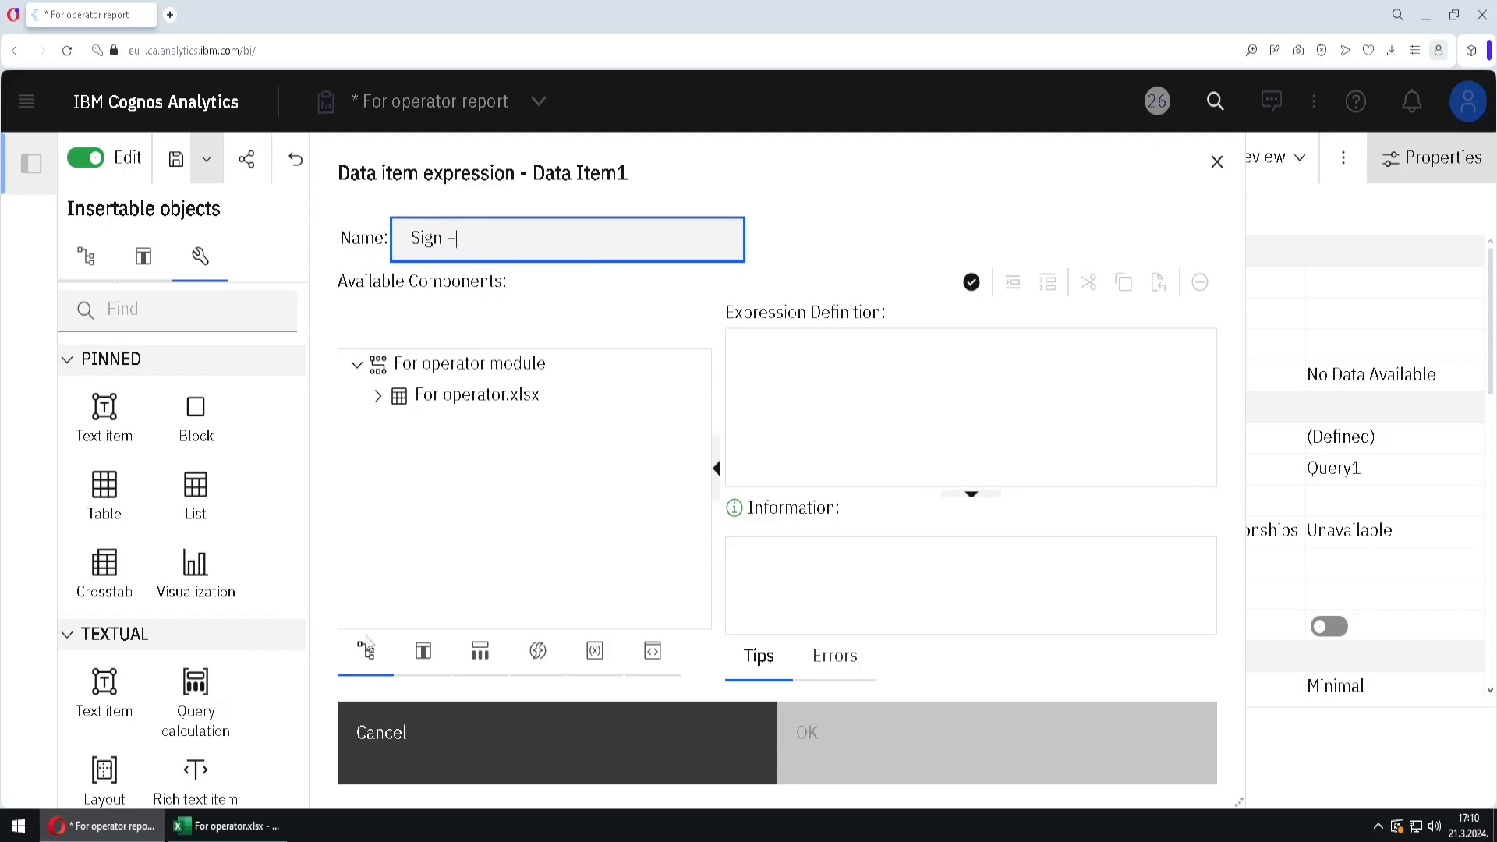
{"action": "left_click", "coordinate": [424, 651]}
{"action": "left_click_drag", "start_coordinate": [412, 351], "coordinate": [836, 363]}
{"action": "left_click", "coordinate": [794, 376]}
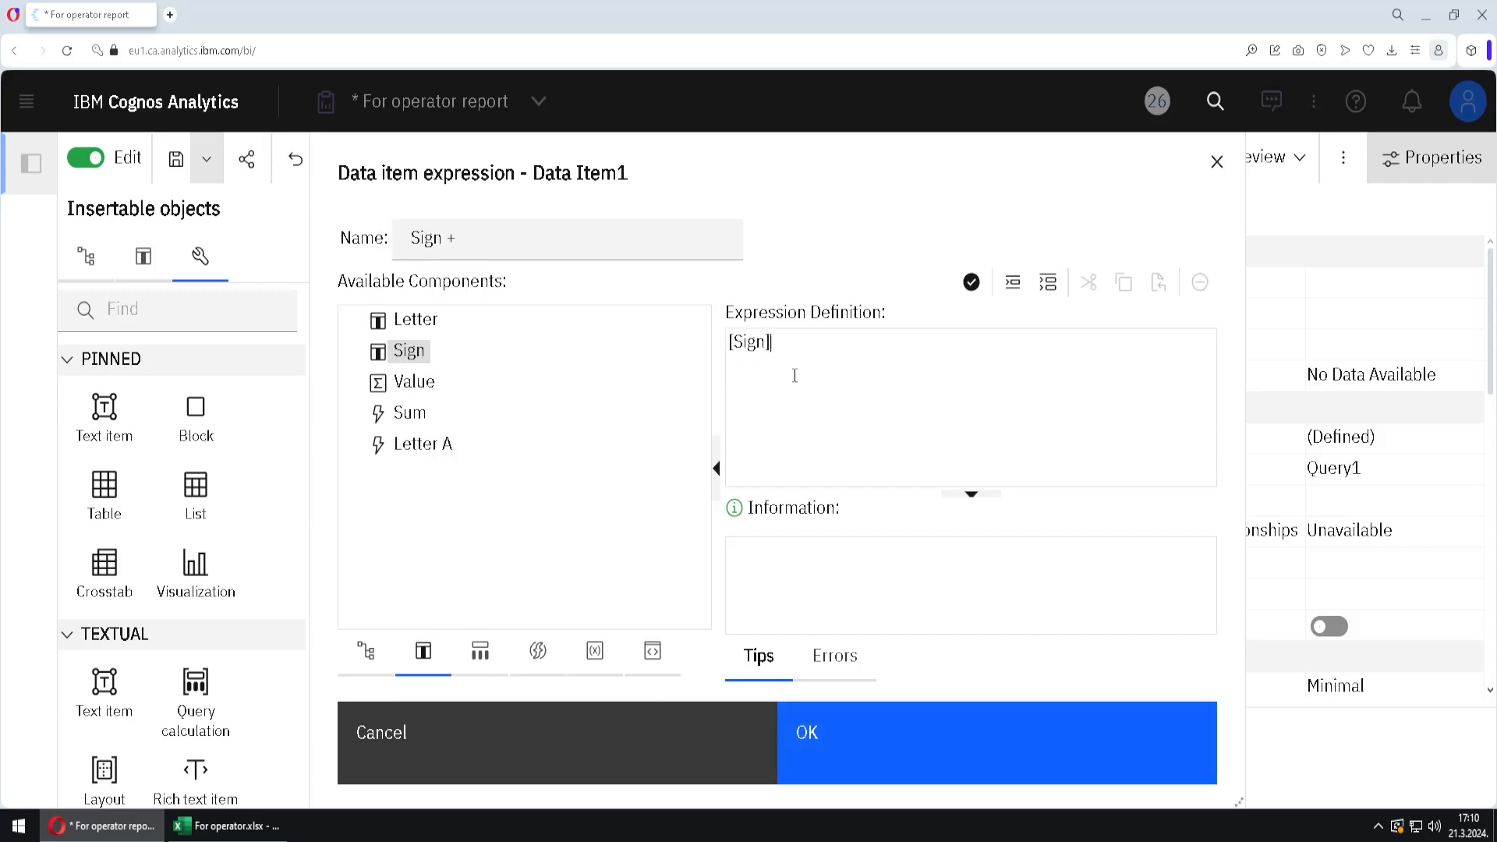
{"action": "type", "text": "= '+"}
{"action": "left_click", "coordinate": [889, 752]}
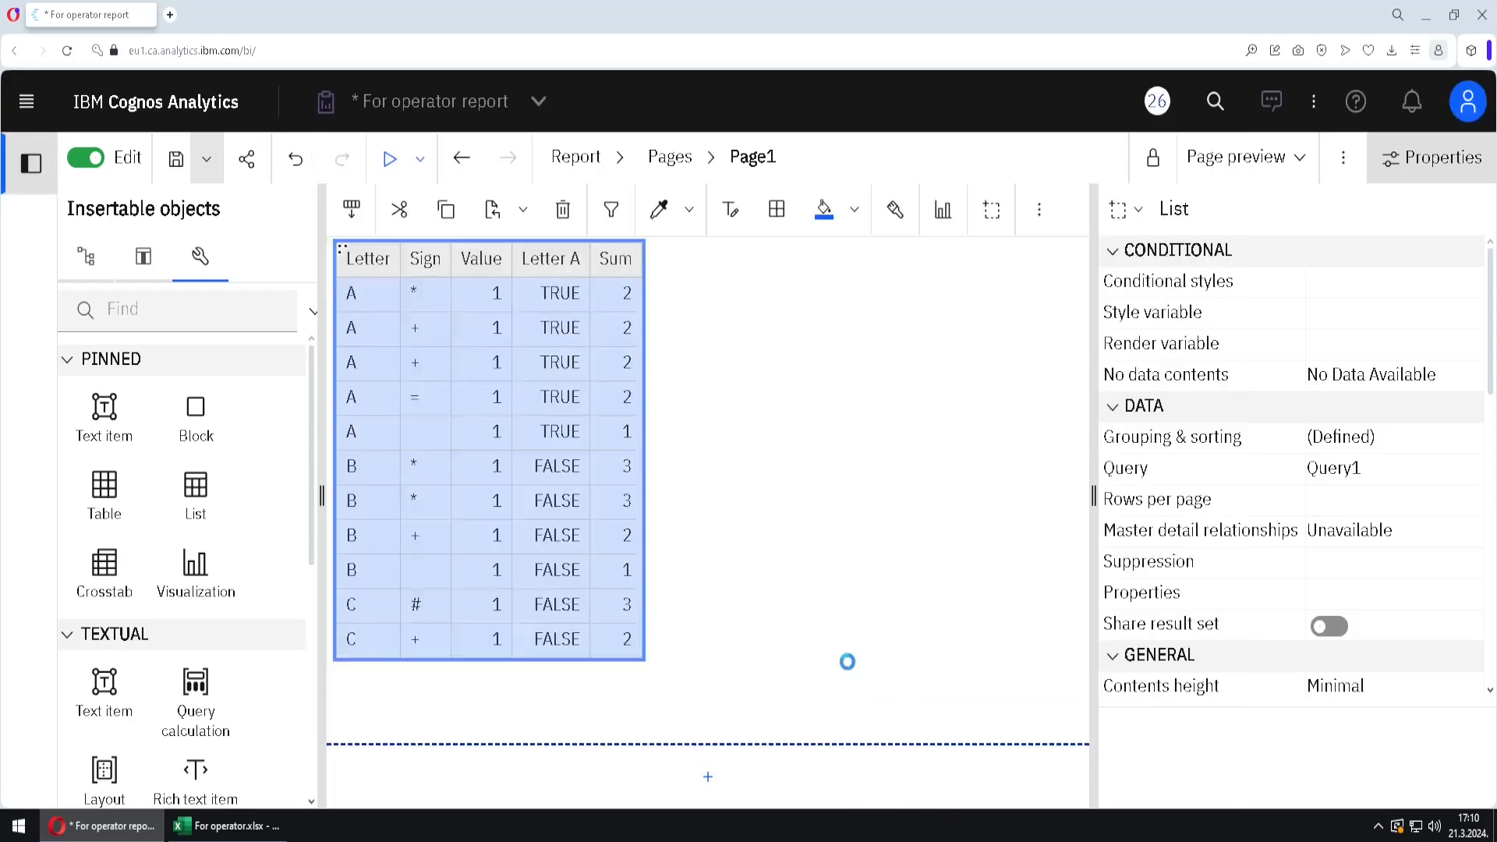
Step: Compare the Sum entries with each combination of Letter A and Sign + flags, including the A row with an empty sign
{"action": "key", "text": "ctrl"}
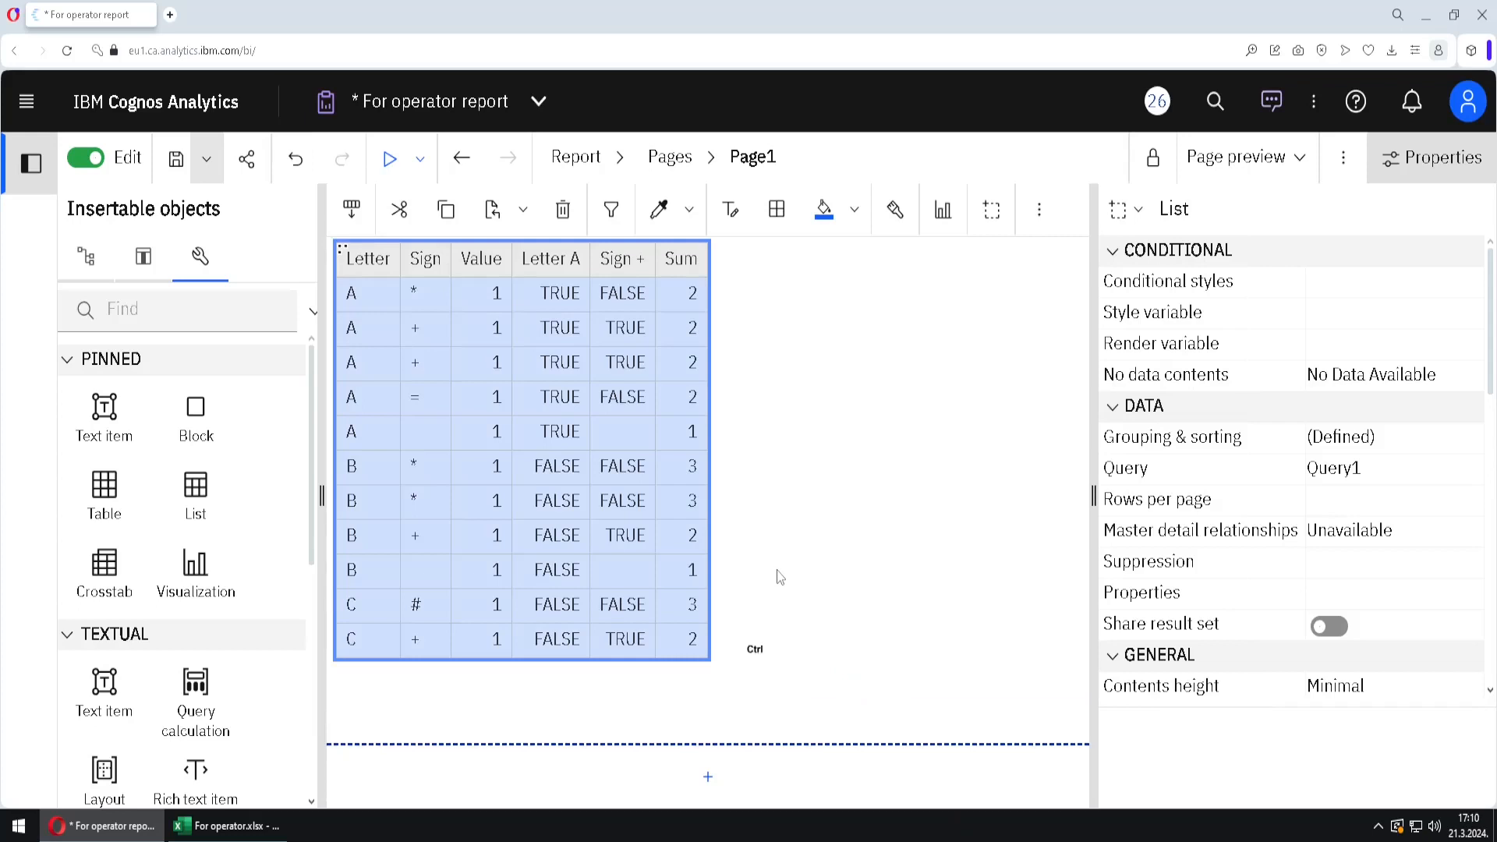
{"action": "mouse_move", "coordinate": [526, 414]}
{"action": "left_mouse_down"}
{"action": "mouse_move", "coordinate": [546, 450]}
{"action": "mouse_move", "coordinate": [654, 453]}
{"action": "mouse_move", "coordinate": [675, 427]}
{"action": "mouse_move", "coordinate": [719, 429]}
{"action": "mouse_move", "coordinate": [672, 452]}
{"action": "left_mouse_up"}
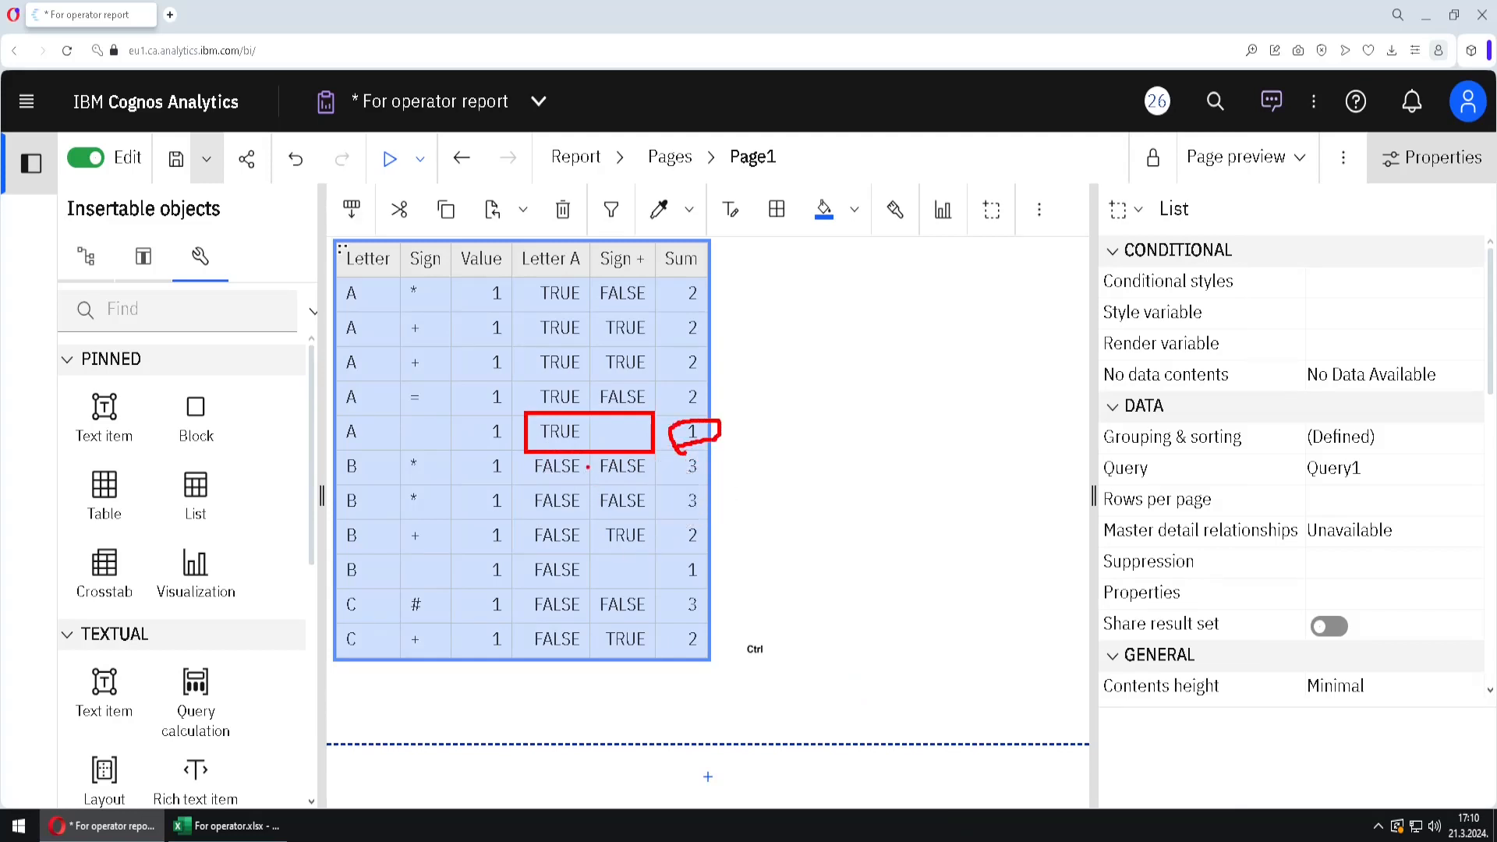
{"action": "left_click_drag", "start_coordinate": [586, 471], "coordinate": [597, 502]}
{"action": "left_click_drag", "start_coordinate": [587, 605], "coordinate": [600, 605]}
{"action": "mouse_move", "coordinate": [685, 623]}
{"action": "left_mouse_down"}
{"action": "mouse_move", "coordinate": [665, 593]}
{"action": "mouse_move", "coordinate": [716, 620]}
{"action": "left_mouse_up"}
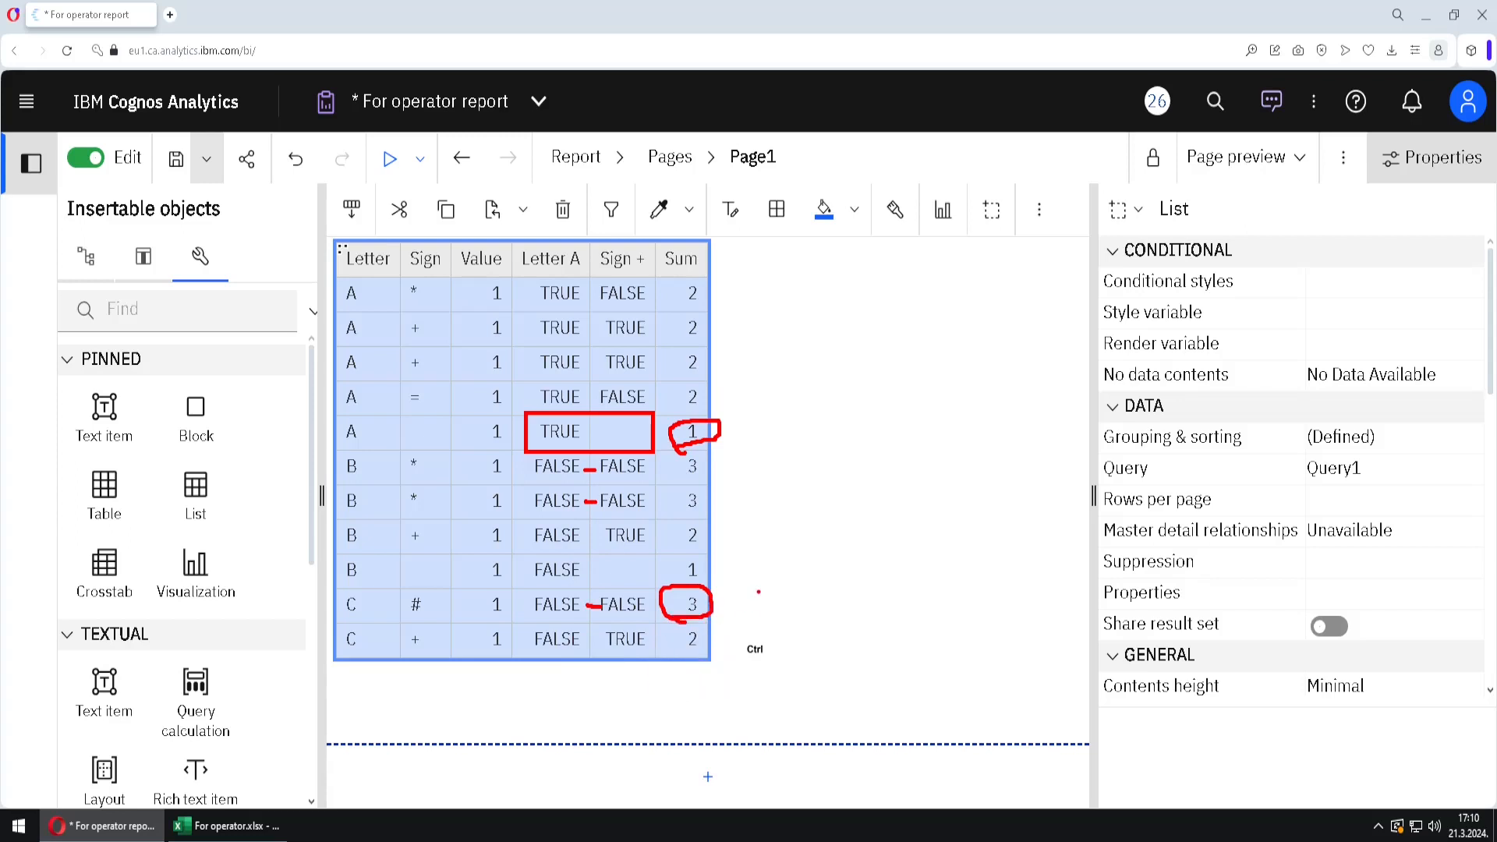
{"action": "key", "text": "Escape"}
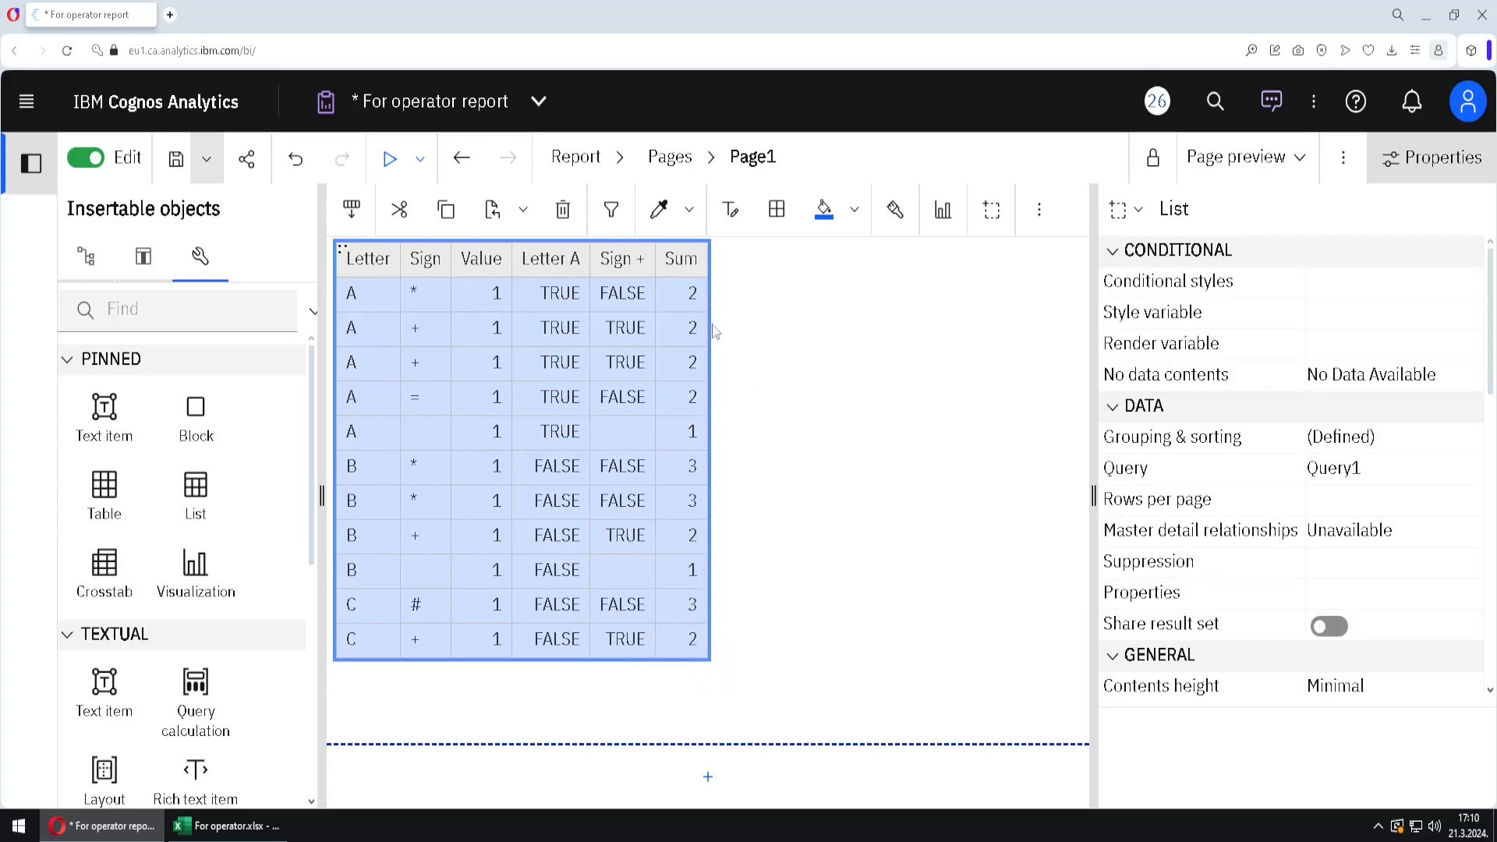
Step: Join the two scope conditions of the Sum column with and, making it total( [Value] for [Letter] = 'A' and [Sign] = '+' )
{"action": "double_click", "coordinate": [695, 309]}
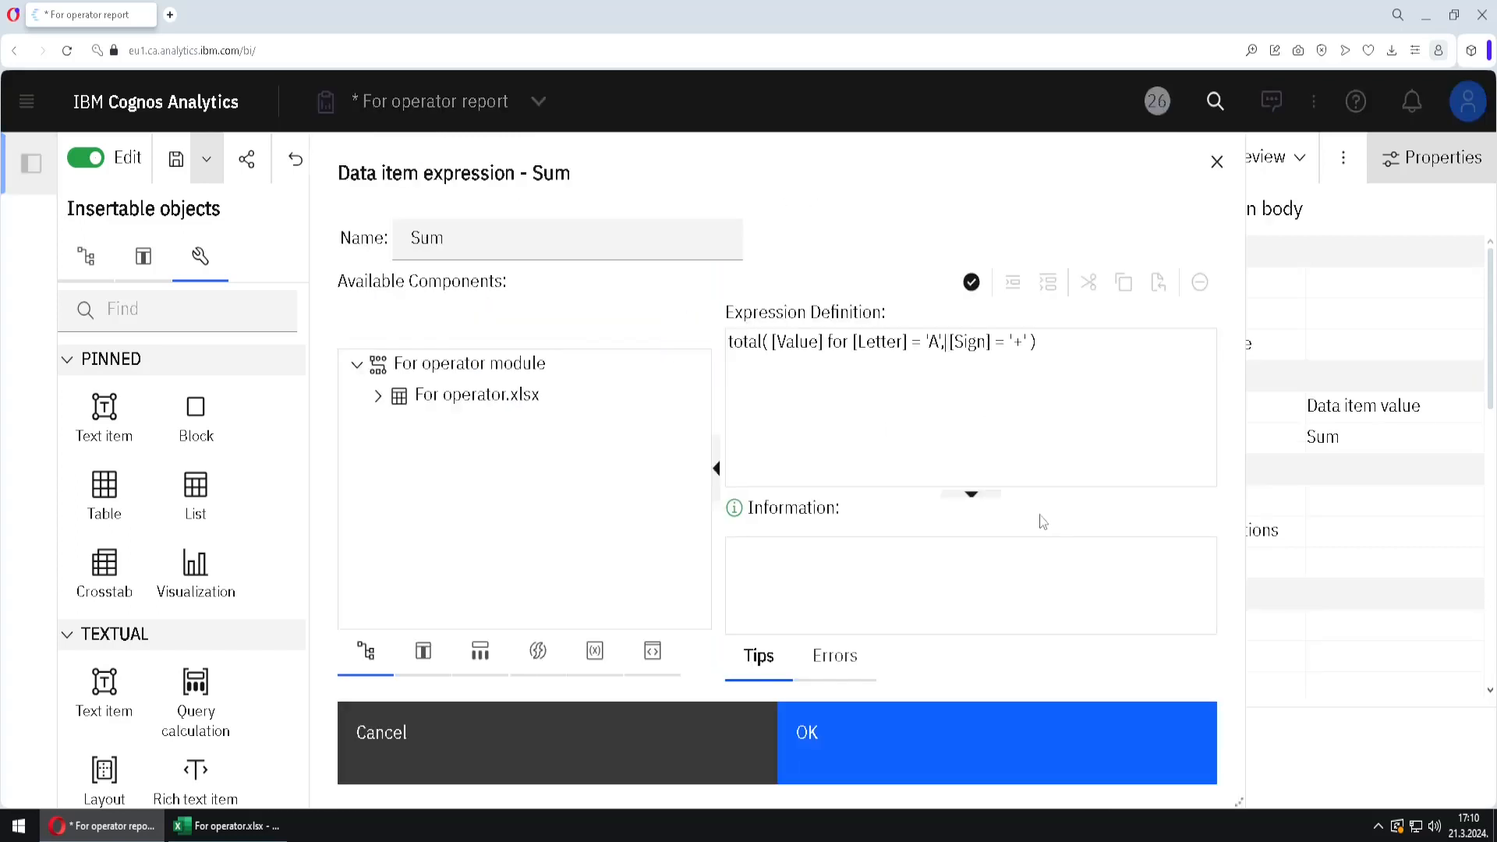
{"action": "key", "text": "BackSpace"}
{"action": "key", "text": "BackSpace"}
{"action": "type", "text": "and"}
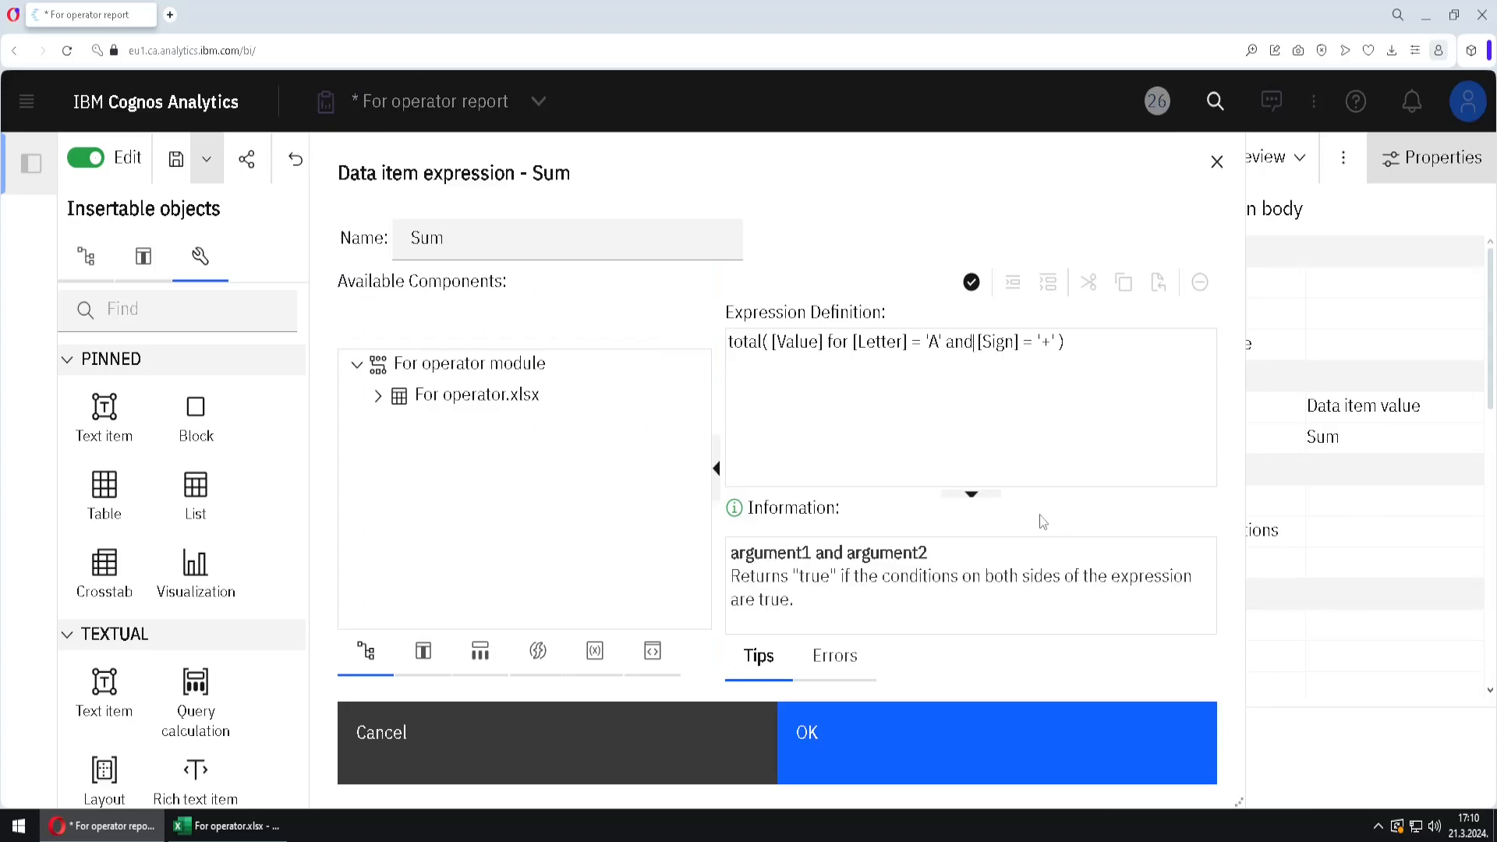
{"action": "left_click", "coordinate": [886, 762]}
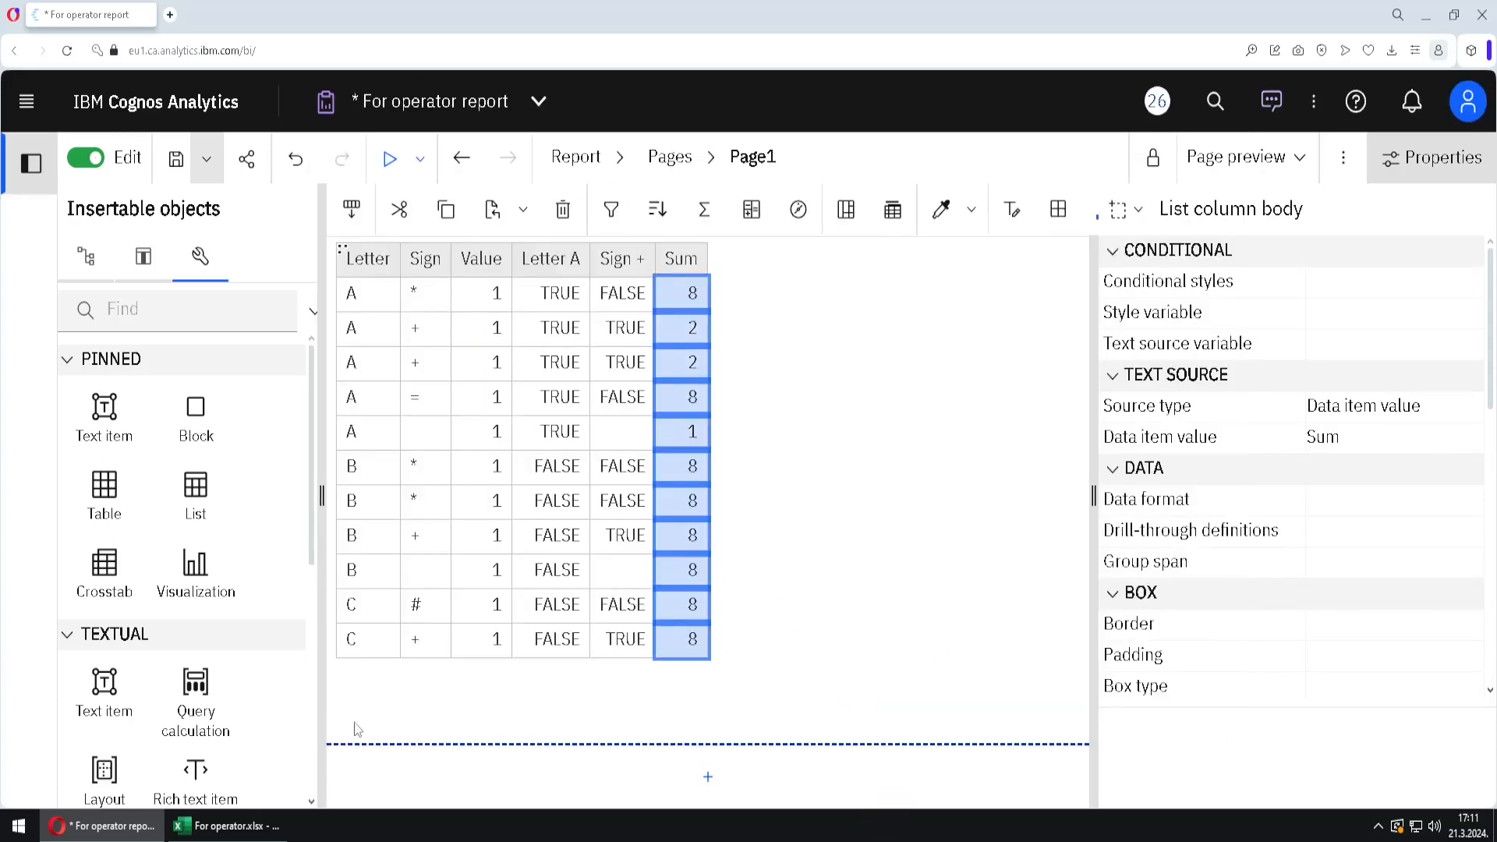
Step: Insert a query calculation named Letter A Sign + before the Sum column, with the expression [Letter] = 'A' and [Sign] = '+'
{"action": "left_click_drag", "start_coordinate": [203, 696], "coordinate": [661, 265]}
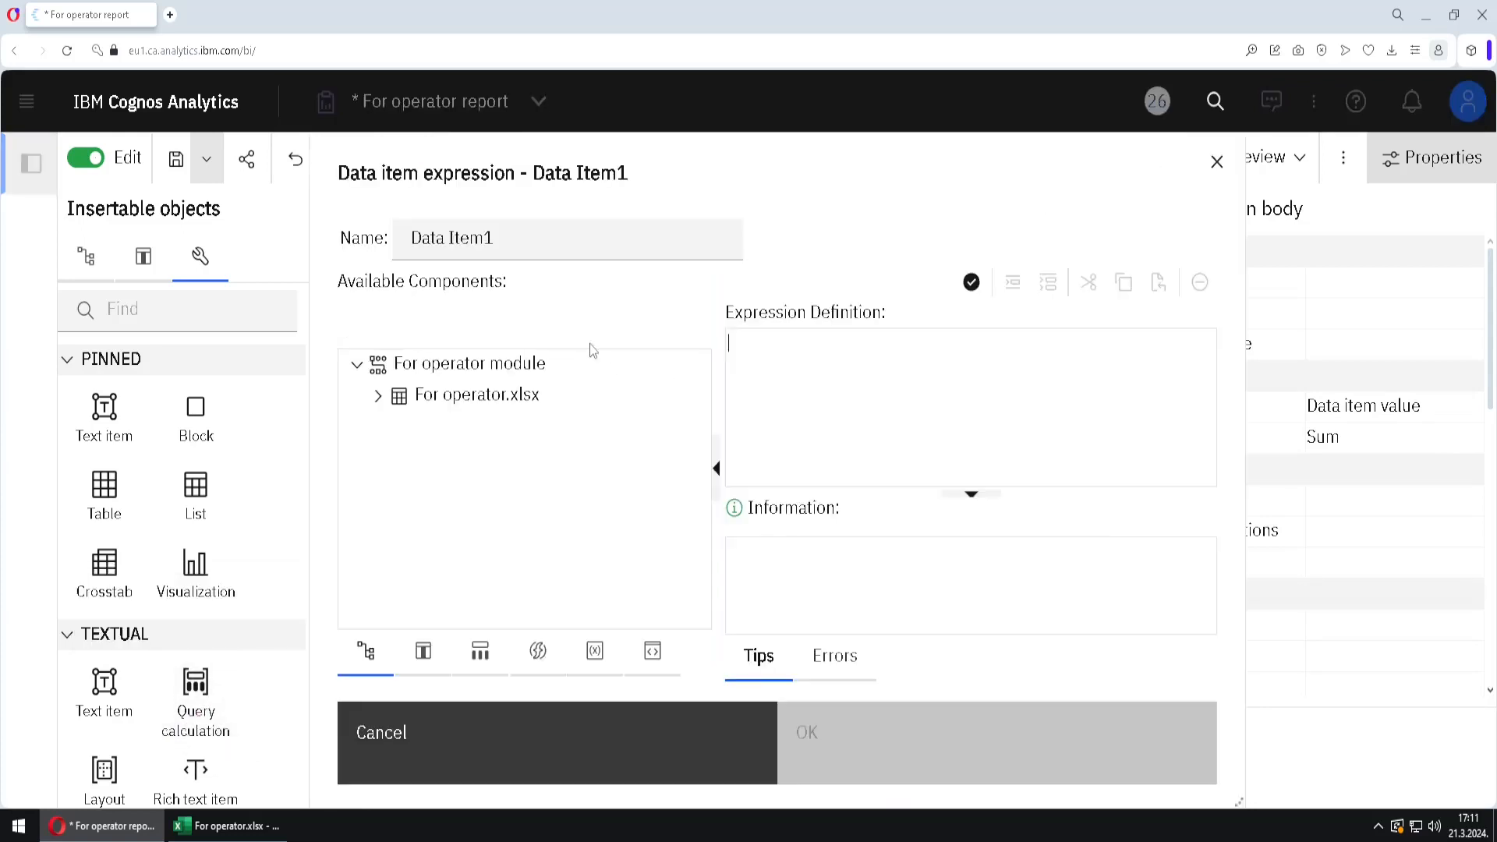
{"action": "type", "text": "Le"}
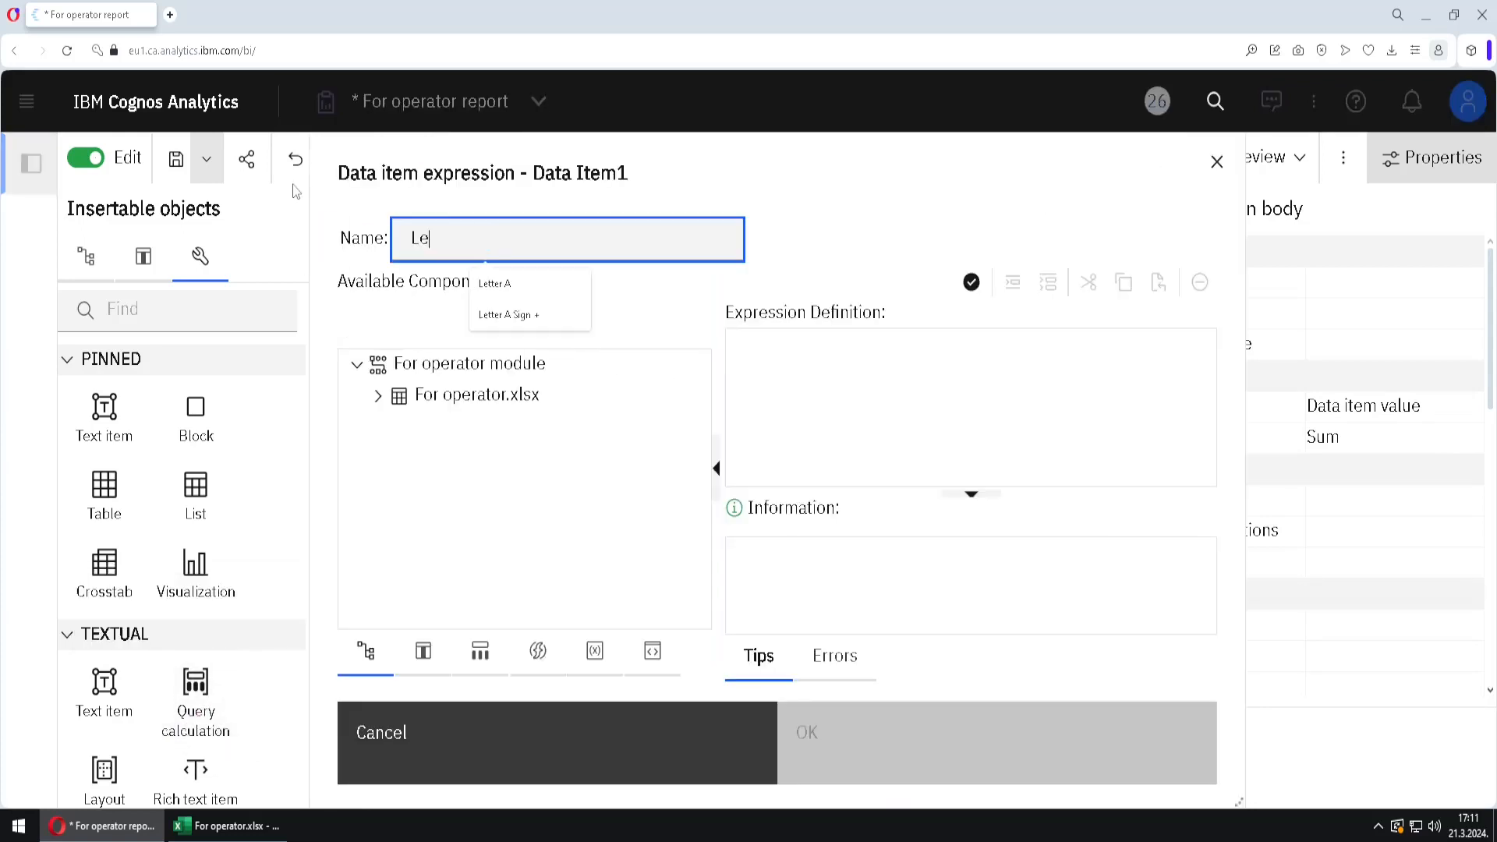
{"action": "type", "text": "tter A Sign"}
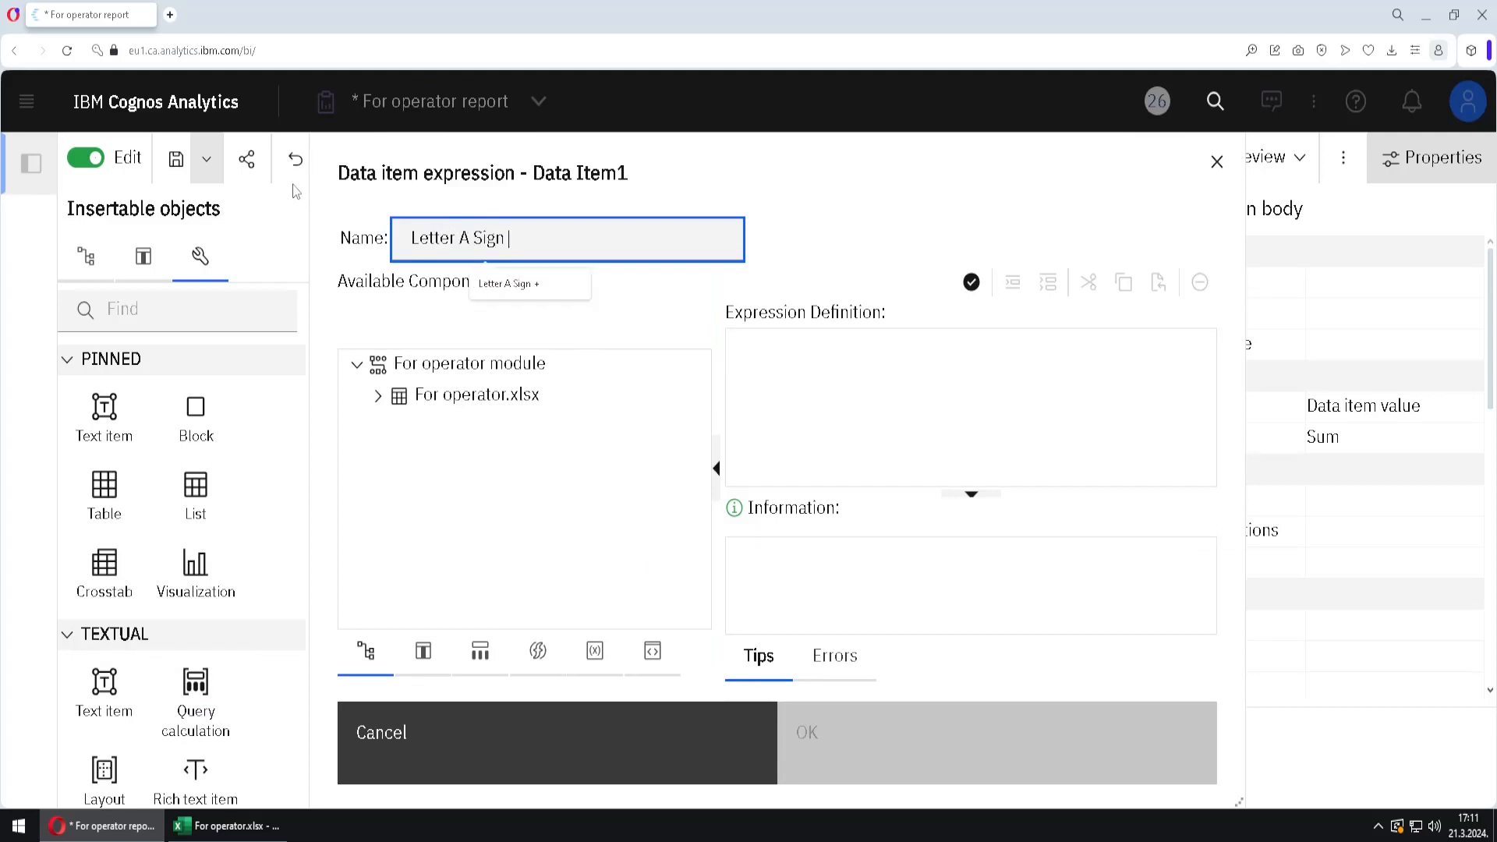
{"action": "key", "text": "Down"}
{"action": "key", "text": "Return"}
{"action": "left_click", "coordinate": [415, 659]}
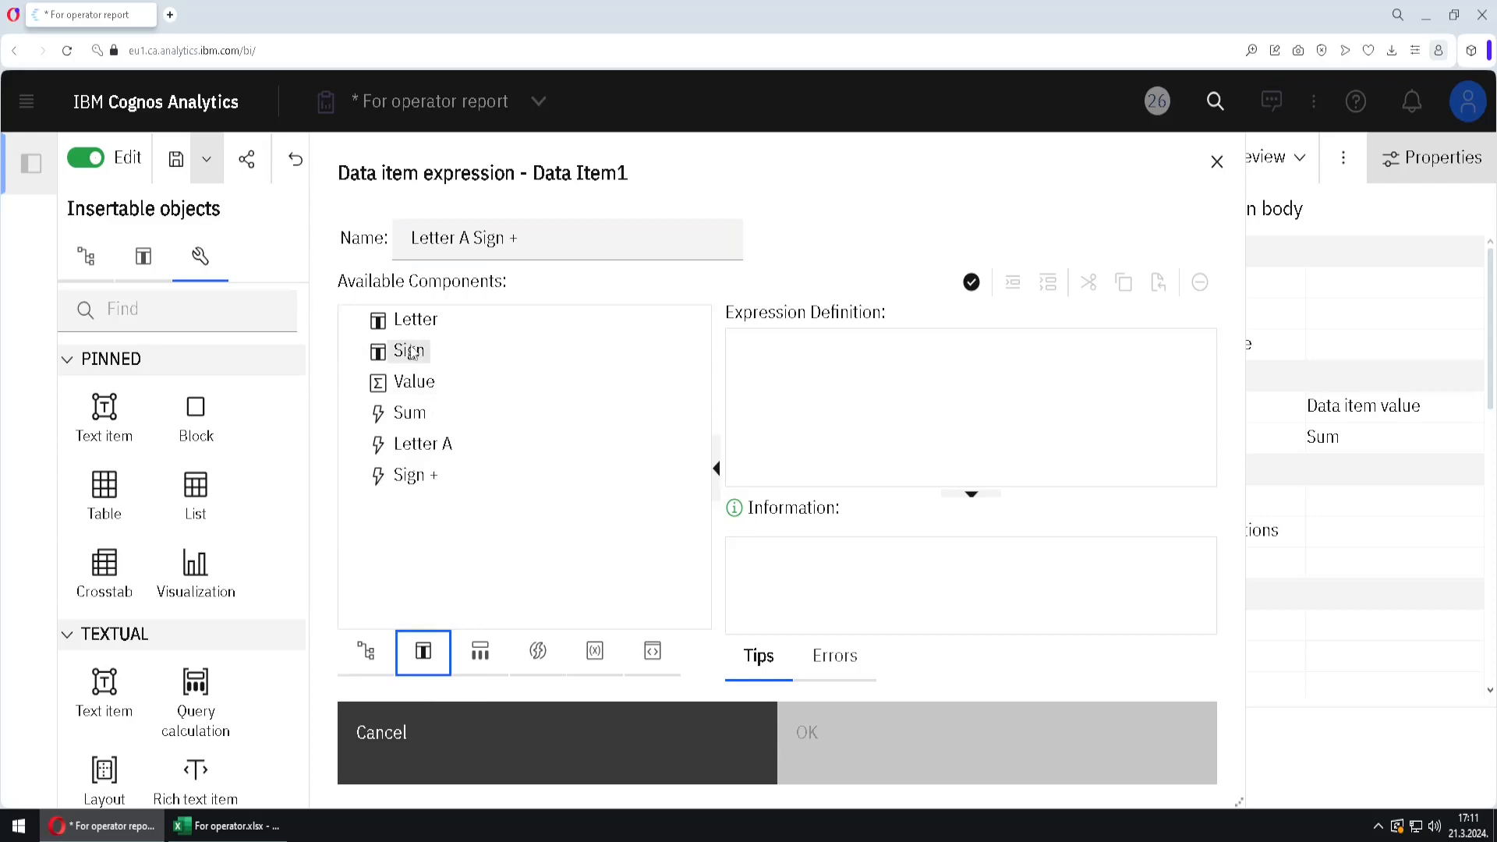
{"action": "left_click_drag", "start_coordinate": [416, 320], "coordinate": [834, 348]}
{"action": "left_click", "coordinate": [835, 349]}
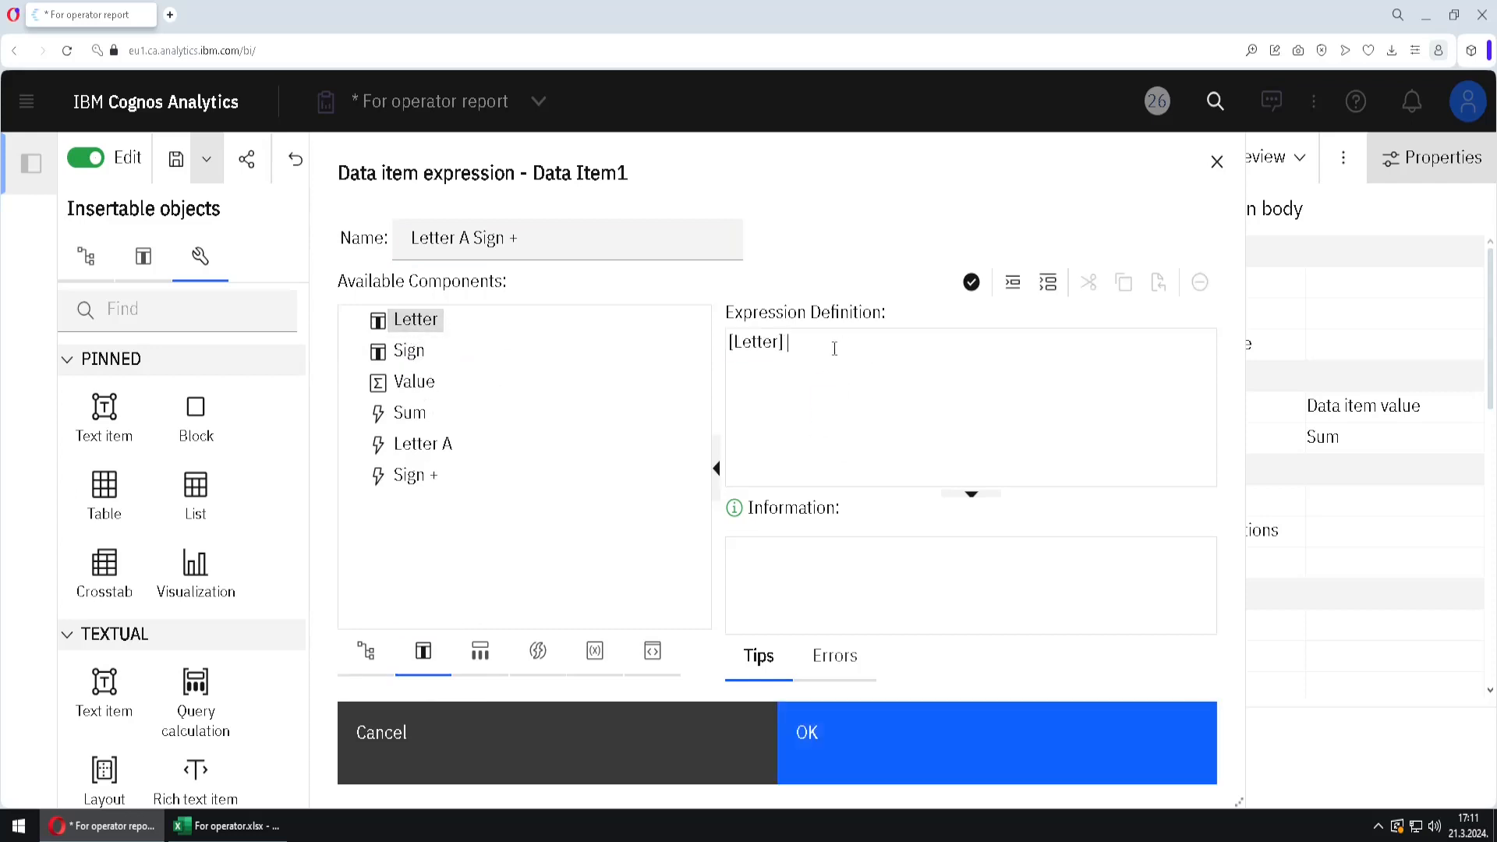
{"action": "type", "text": "= 'A' and"}
{"action": "double_click", "coordinate": [408, 352]}
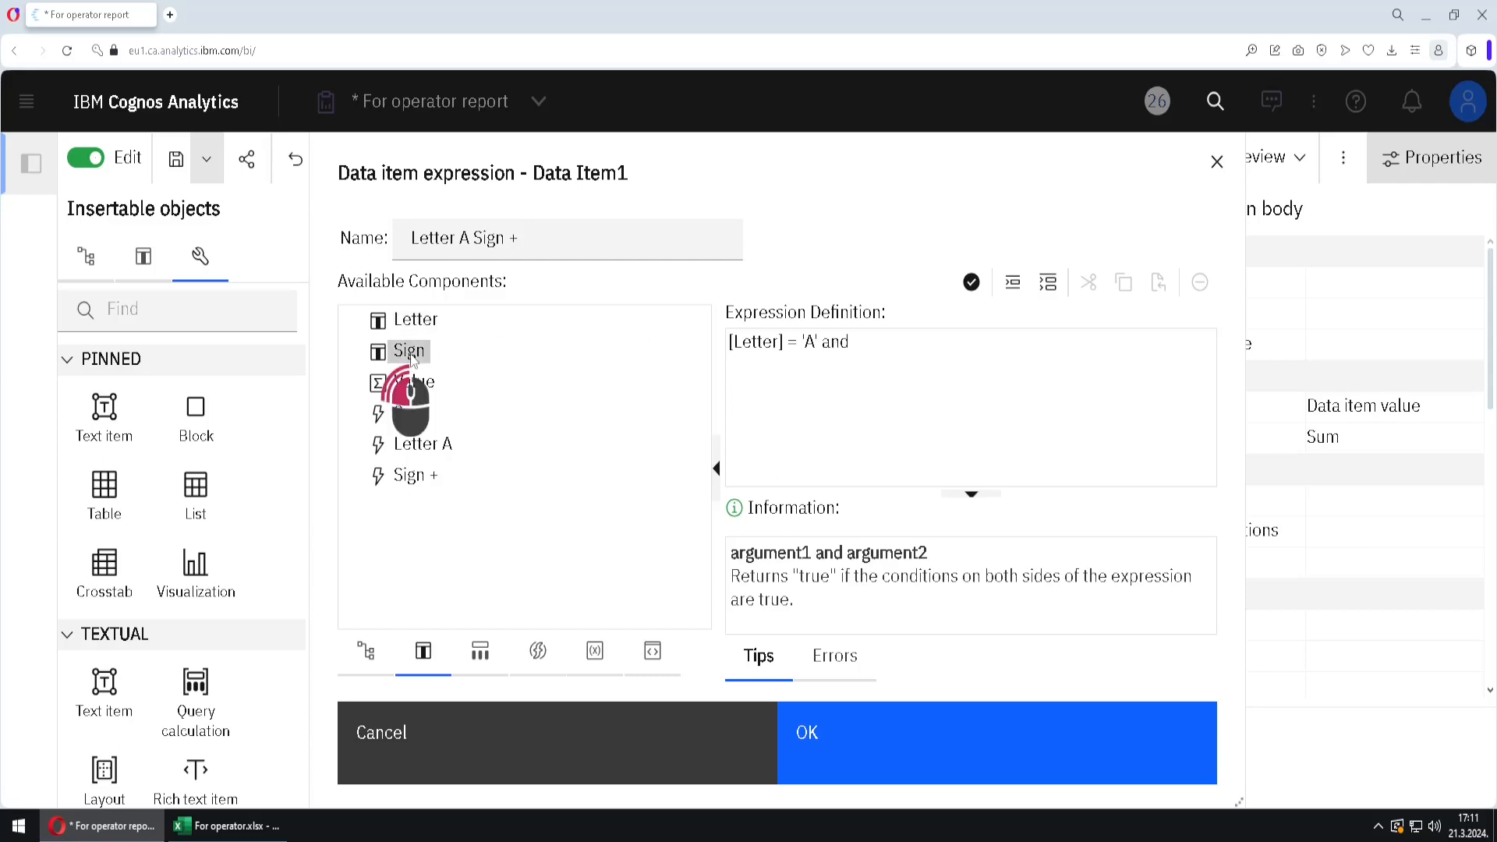
{"action": "type", "text": "="}
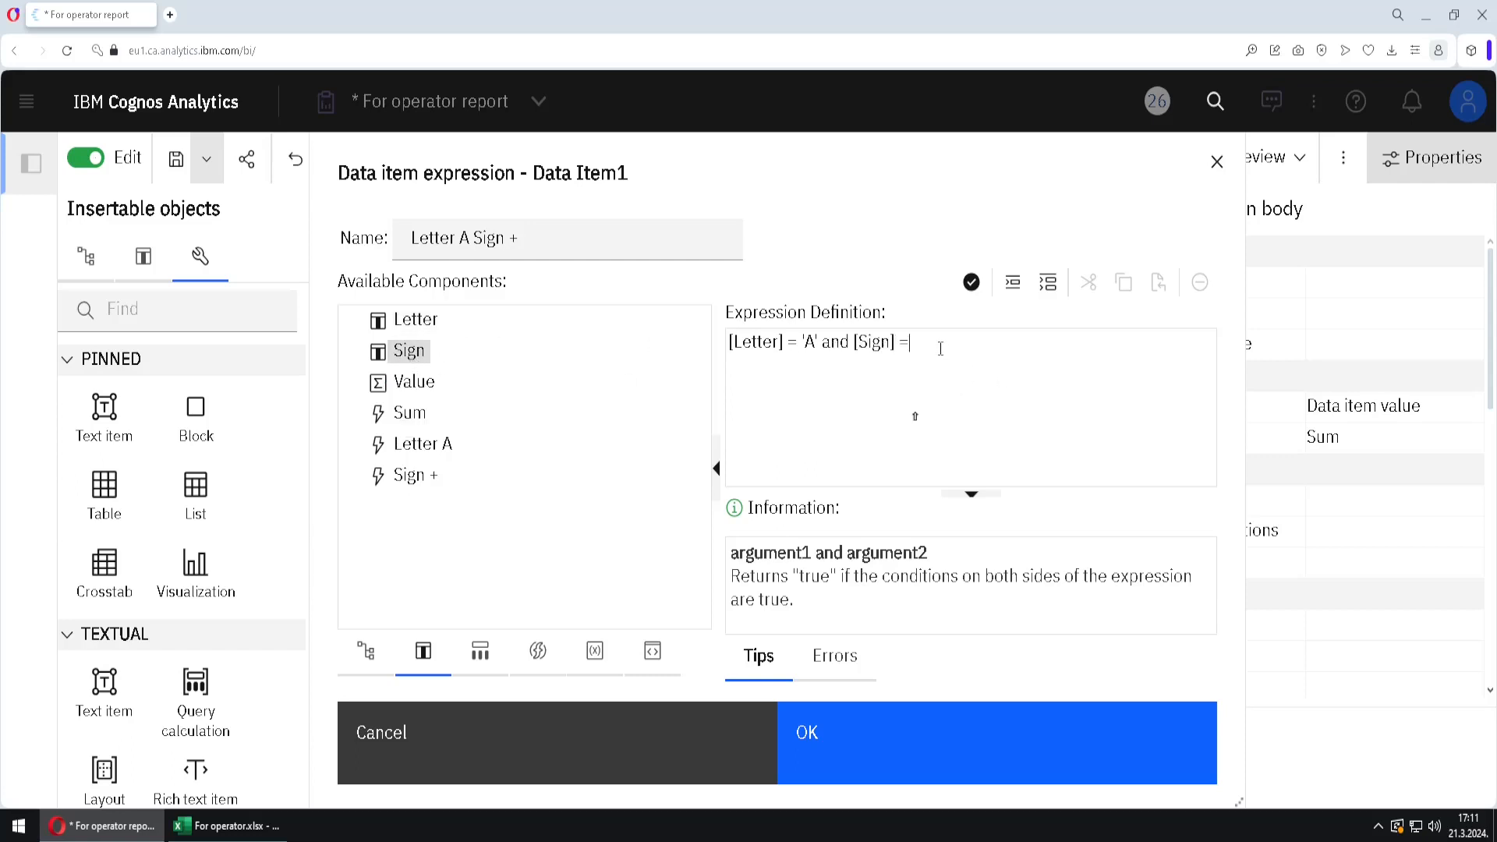
{"action": "type", "text": " '+"}
{"action": "left_click", "coordinate": [879, 739]}
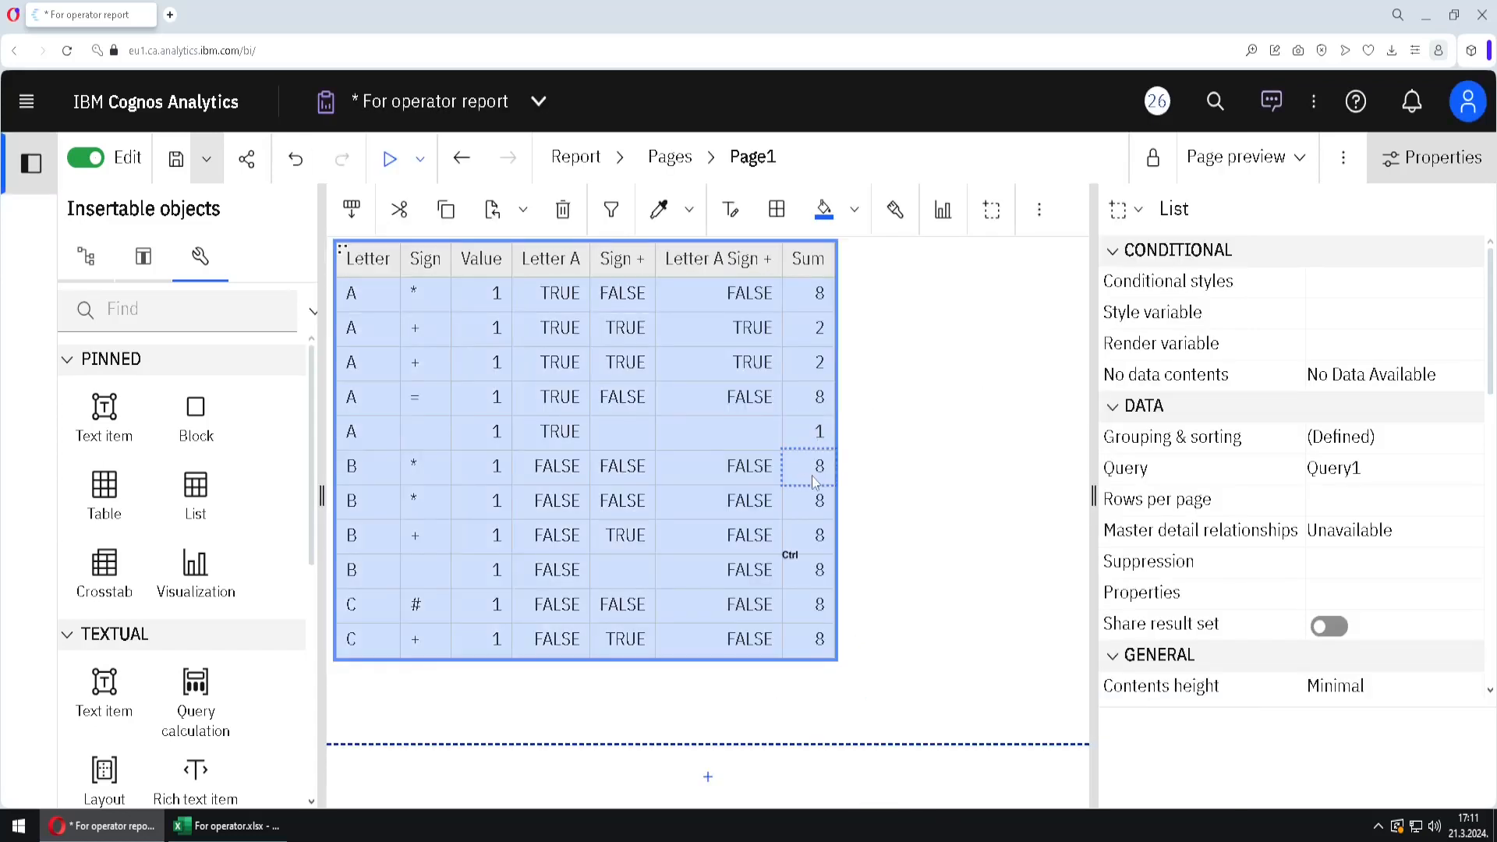
Step: Compare the Sum entries with the true, false and empty rows of the Letter A Sign + column
{"action": "key", "text": "ctrl+2"}
{"action": "mouse_move", "coordinate": [709, 450]}
{"action": "left_mouse_down"}
{"action": "mouse_move", "coordinate": [776, 414]}
{"action": "mouse_move", "coordinate": [819, 447]}
{"action": "mouse_move", "coordinate": [833, 434]}
{"action": "mouse_move", "coordinate": [819, 451]}
{"action": "left_mouse_up"}
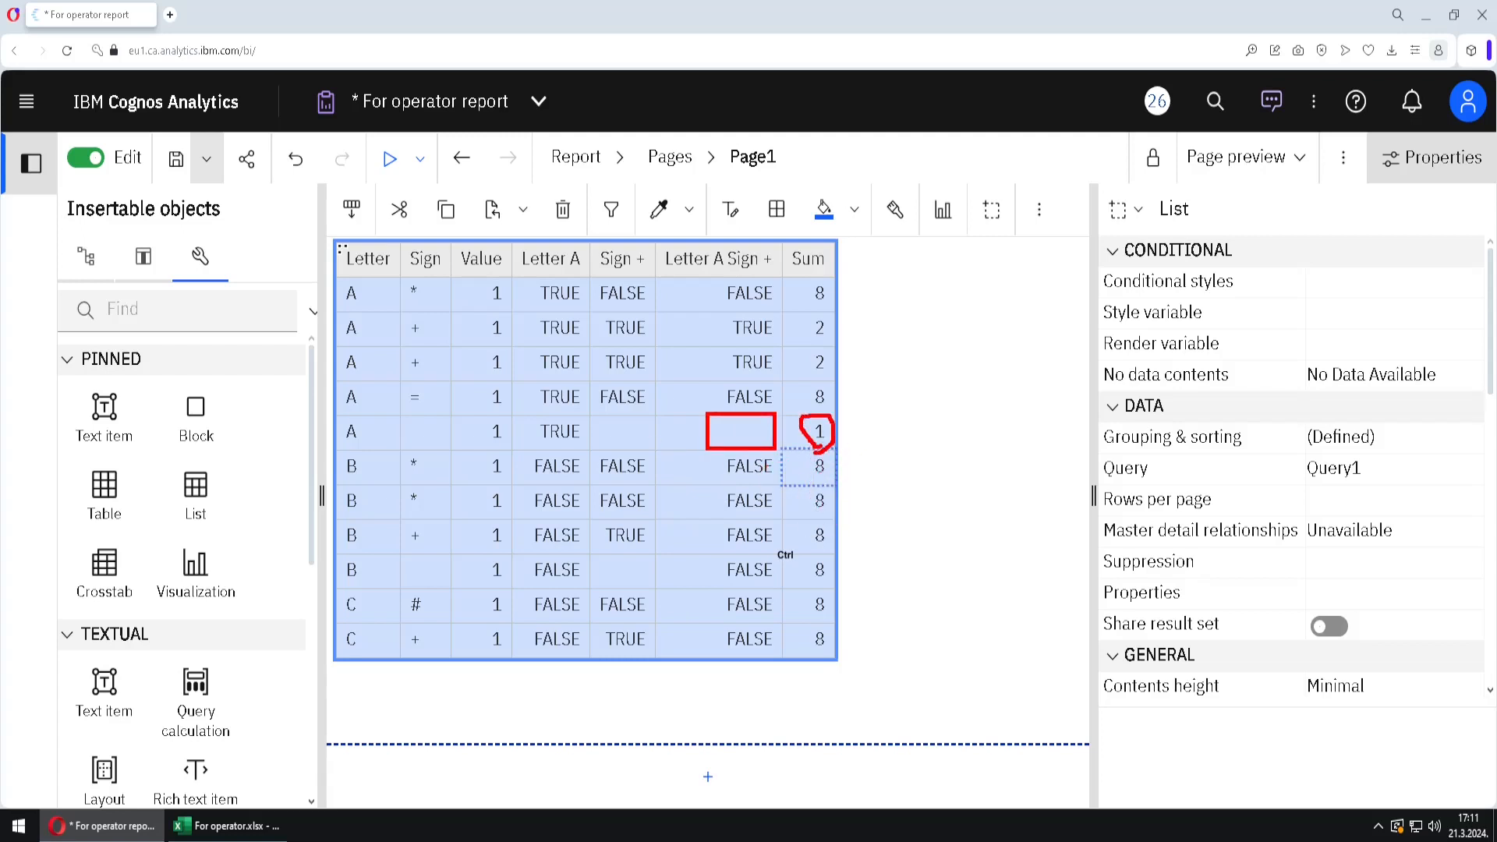
{"action": "mouse_move", "coordinate": [698, 331]}
{"action": "left_mouse_down"}
{"action": "mouse_move", "coordinate": [727, 331]}
{"action": "mouse_move", "coordinate": [712, 364]}
{"action": "left_mouse_up"}
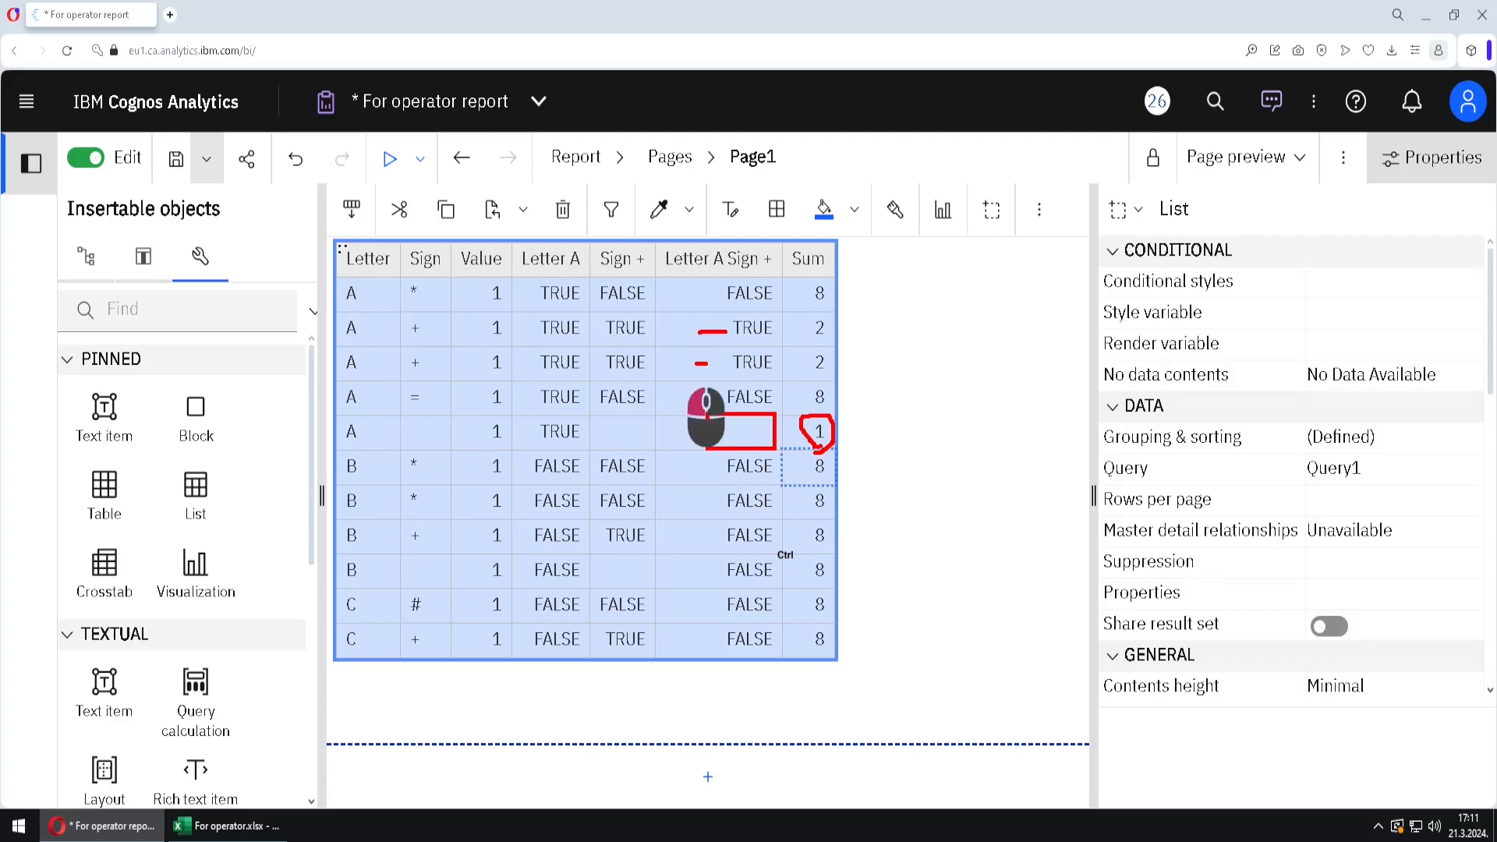
{"action": "mouse_move", "coordinate": [826, 349]}
{"action": "left_mouse_down"}
{"action": "mouse_move", "coordinate": [823, 310]}
{"action": "mouse_move", "coordinate": [829, 353]}
{"action": "left_mouse_up"}
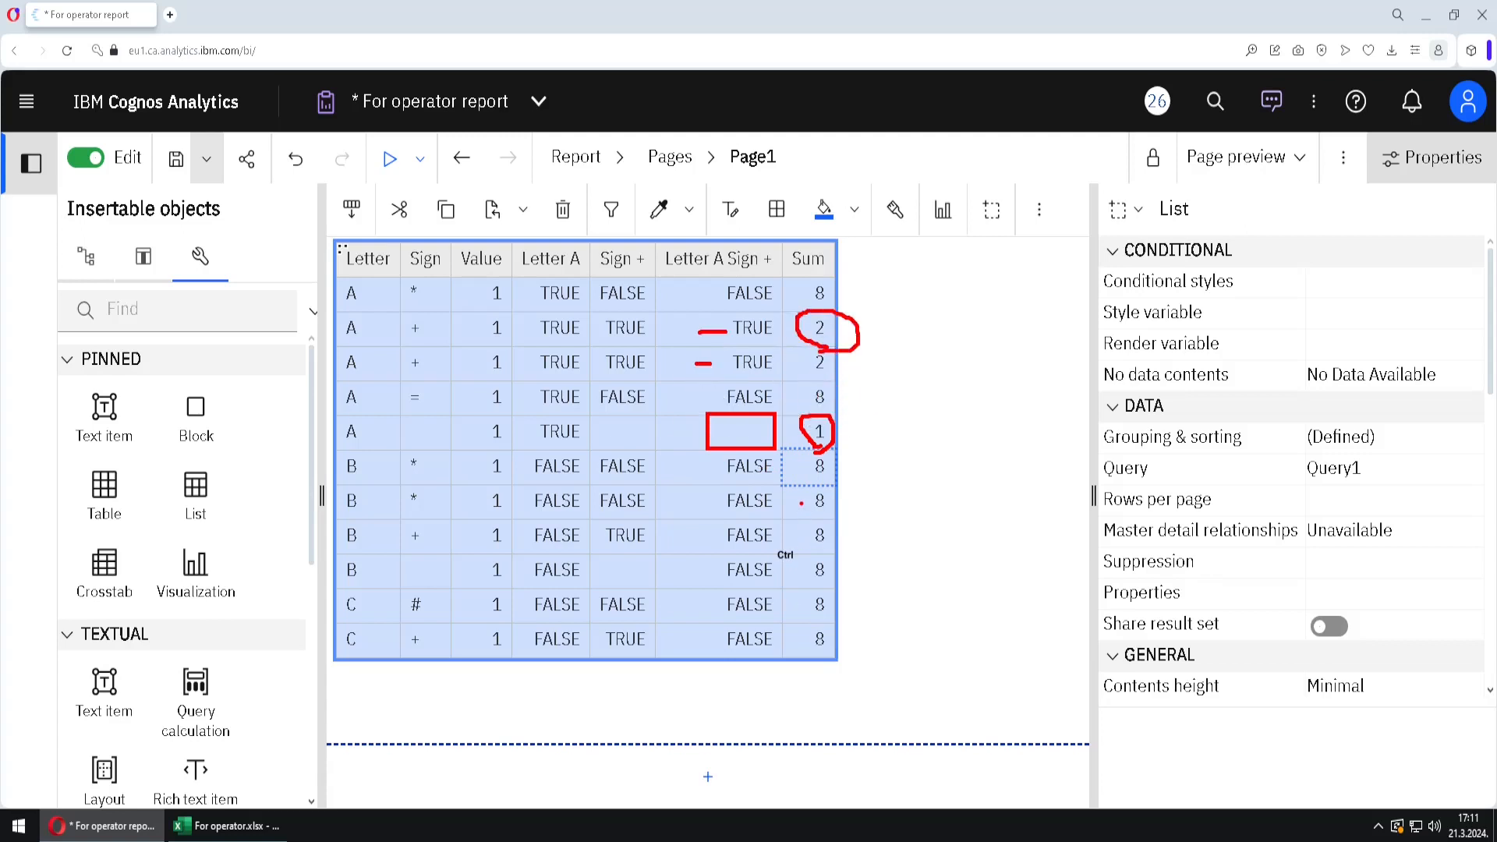
{"action": "left_click_drag", "start_coordinate": [802, 503], "coordinate": [800, 628]}
{"action": "key", "text": "Escape"}
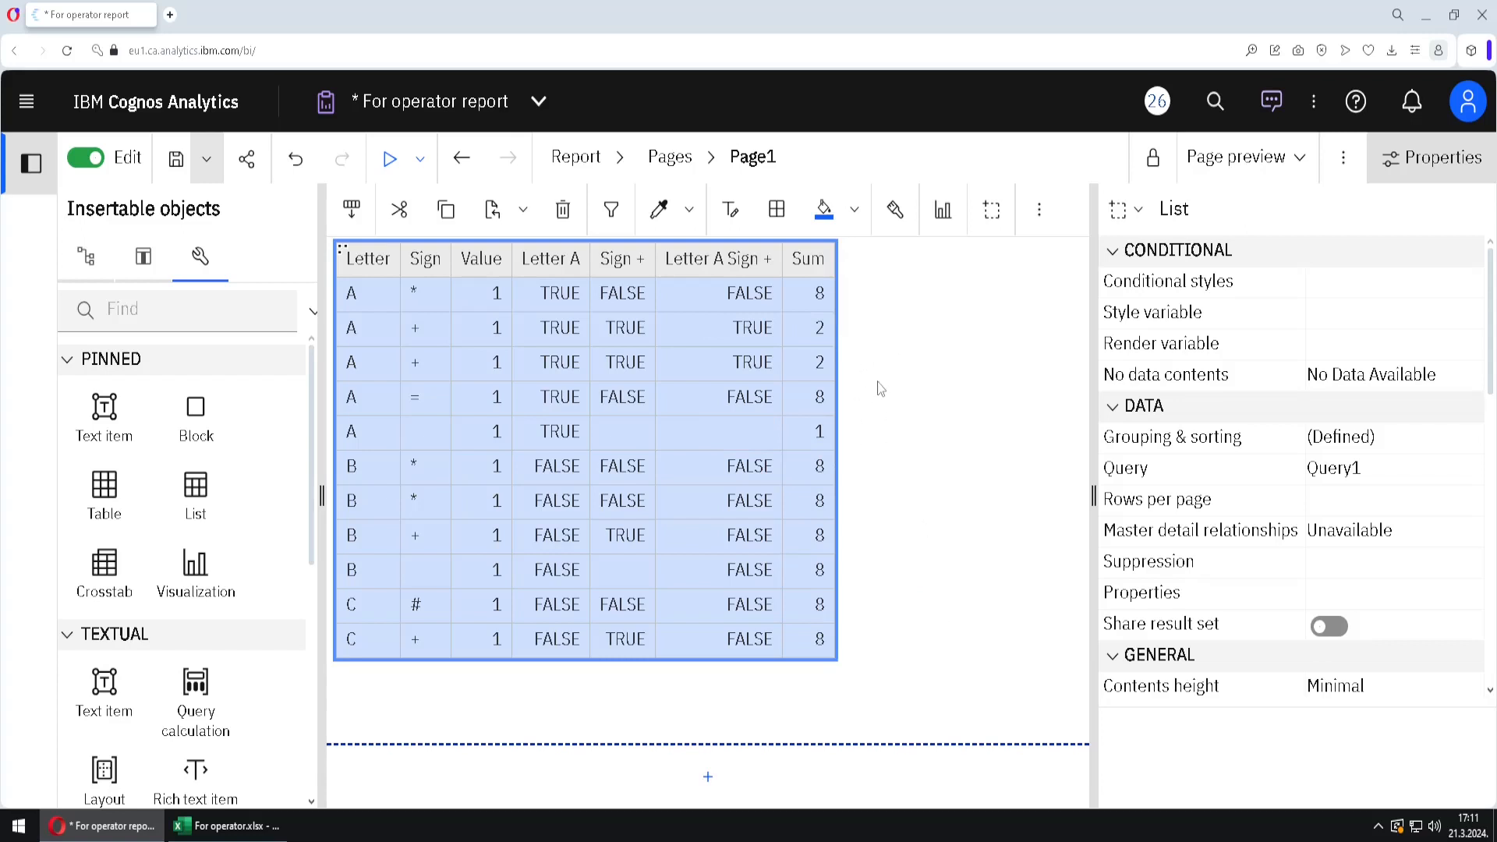
Step: Remove the conditions and Sign from the Sum column's scope, making it total( [Value] for [Letter] )
{"action": "double_click", "coordinate": [809, 304]}
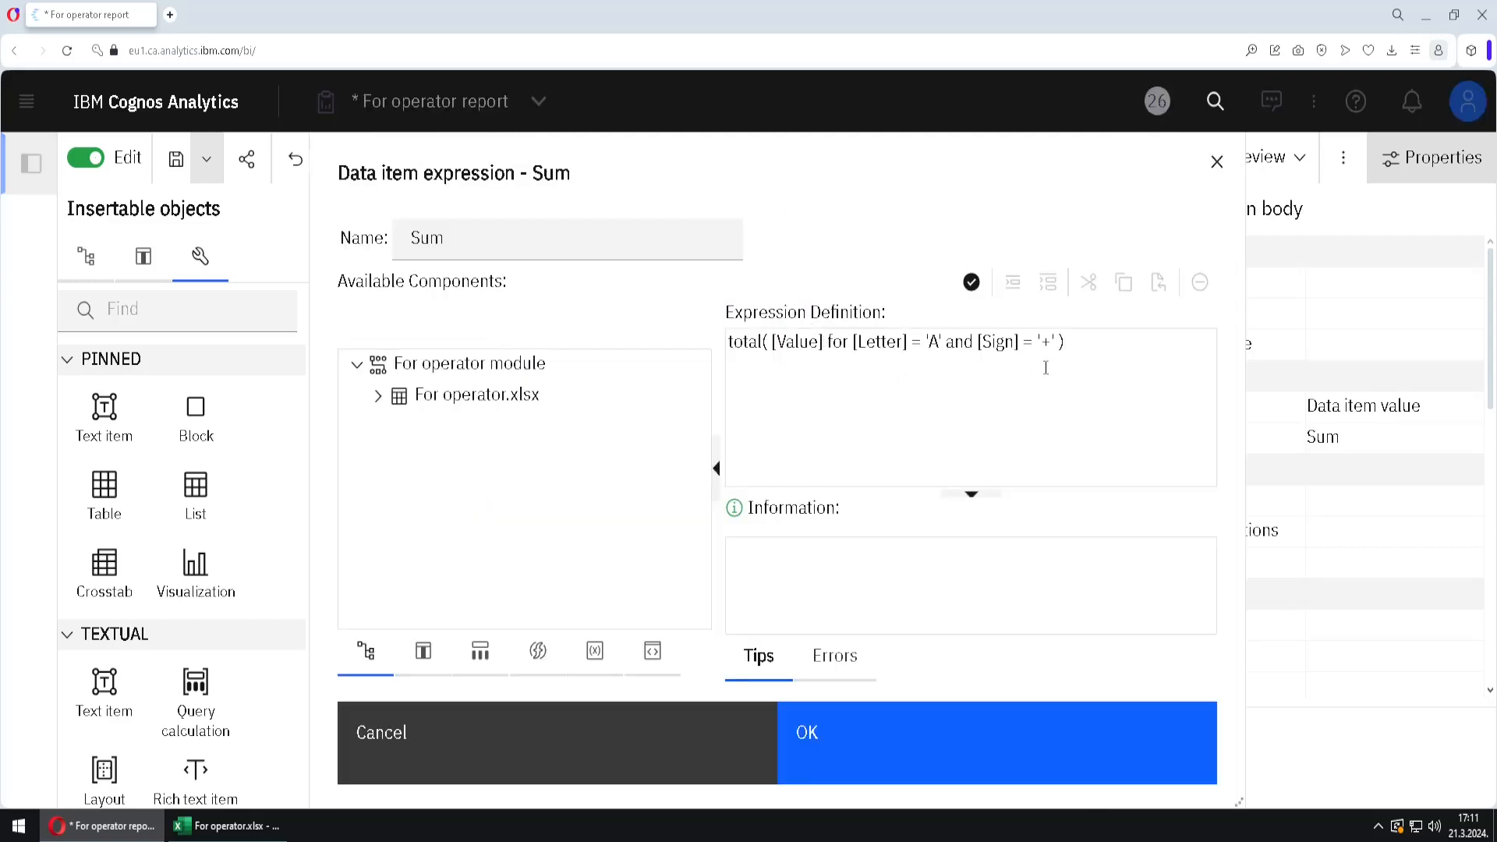
{"action": "left_click_drag", "start_coordinate": [1059, 341], "coordinate": [912, 341]}
{"action": "key", "text": "Delete"}
{"action": "left_click", "coordinate": [868, 742]}
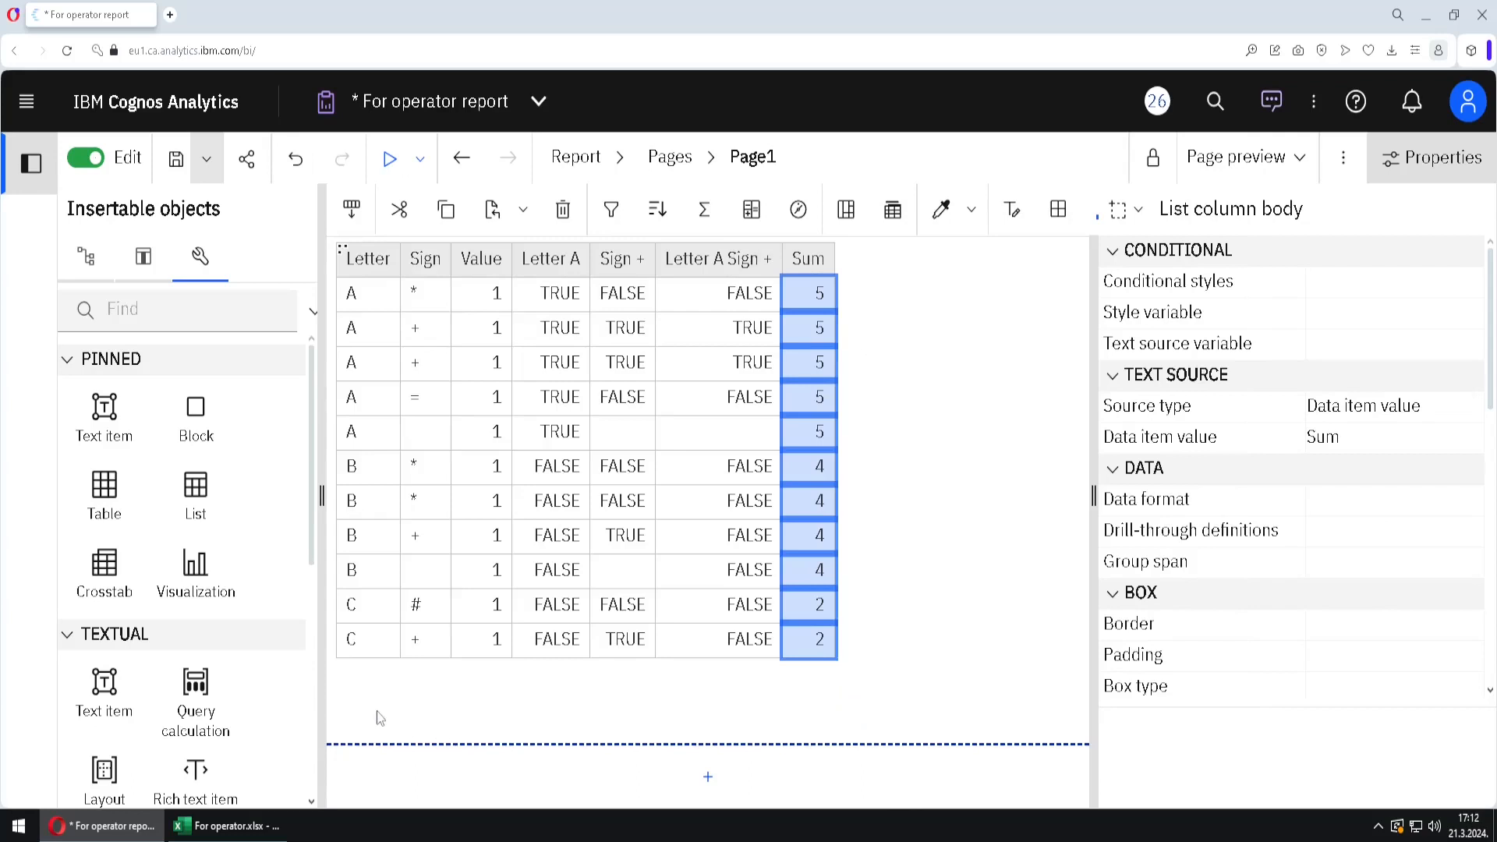
Step: Insert a query calculation named Participation after the Sum column, with the expression [Value] / [Sum]
{"action": "left_click_drag", "start_coordinate": [196, 698], "coordinate": [826, 261]}
{"action": "left_click", "coordinate": [375, 232]}
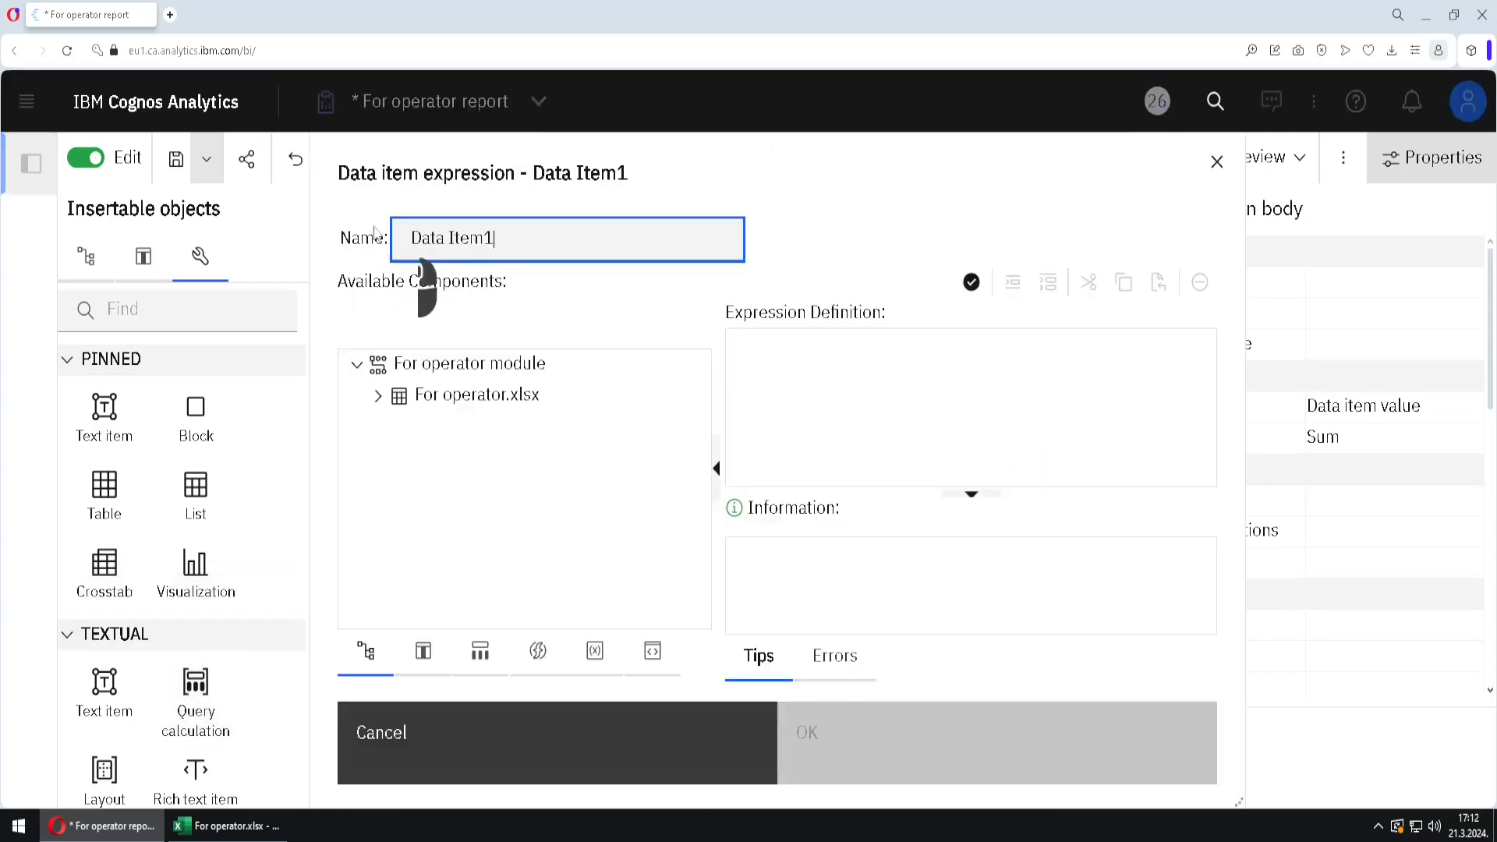
{"action": "left_click_drag", "start_coordinate": [507, 238], "coordinate": [375, 232]}
{"action": "type", "text": "Par"}
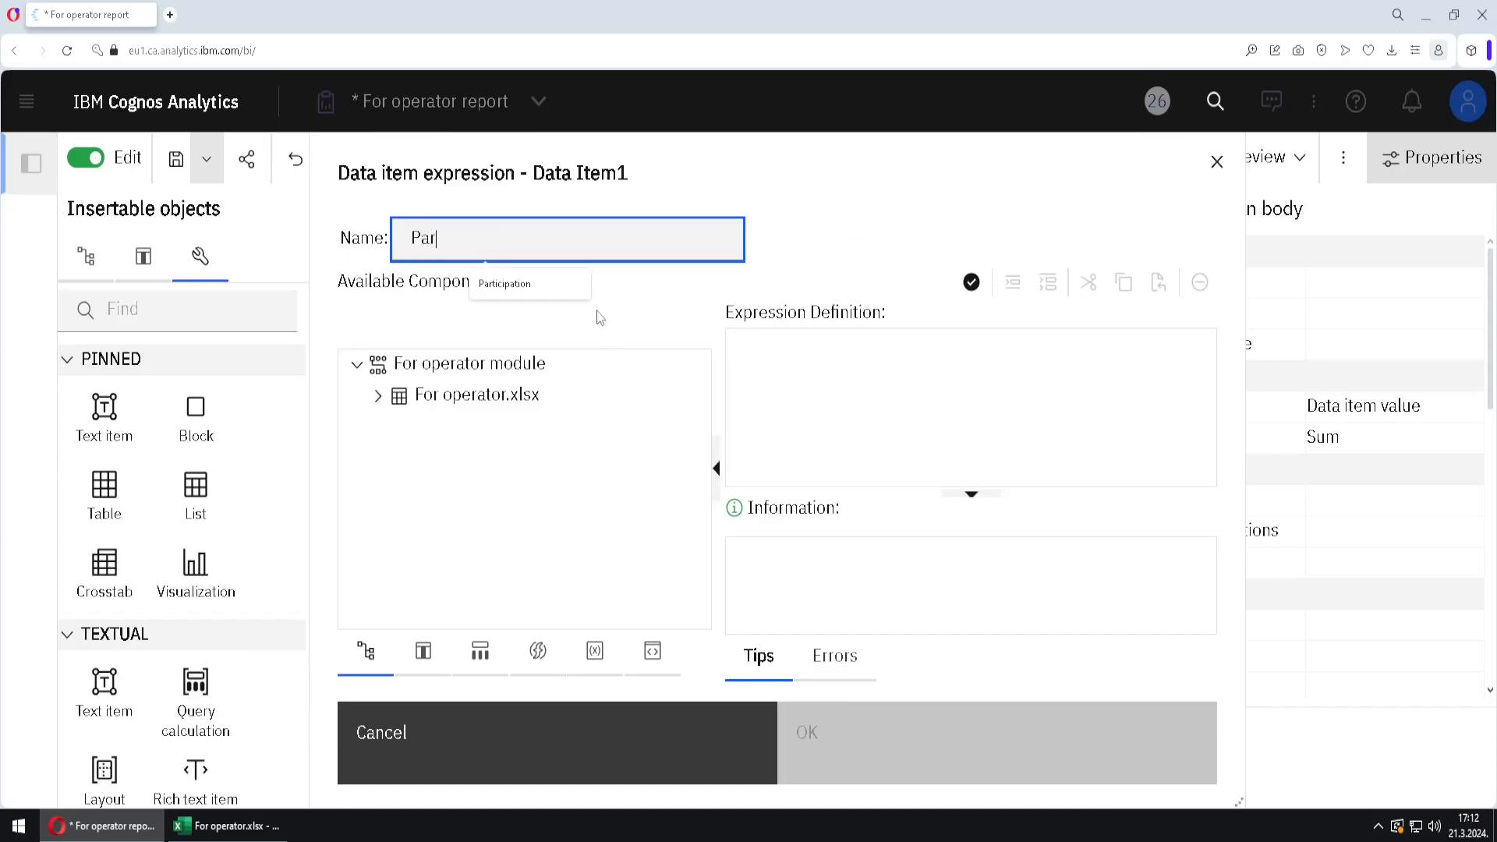
{"action": "type", "text": "ticipation"}
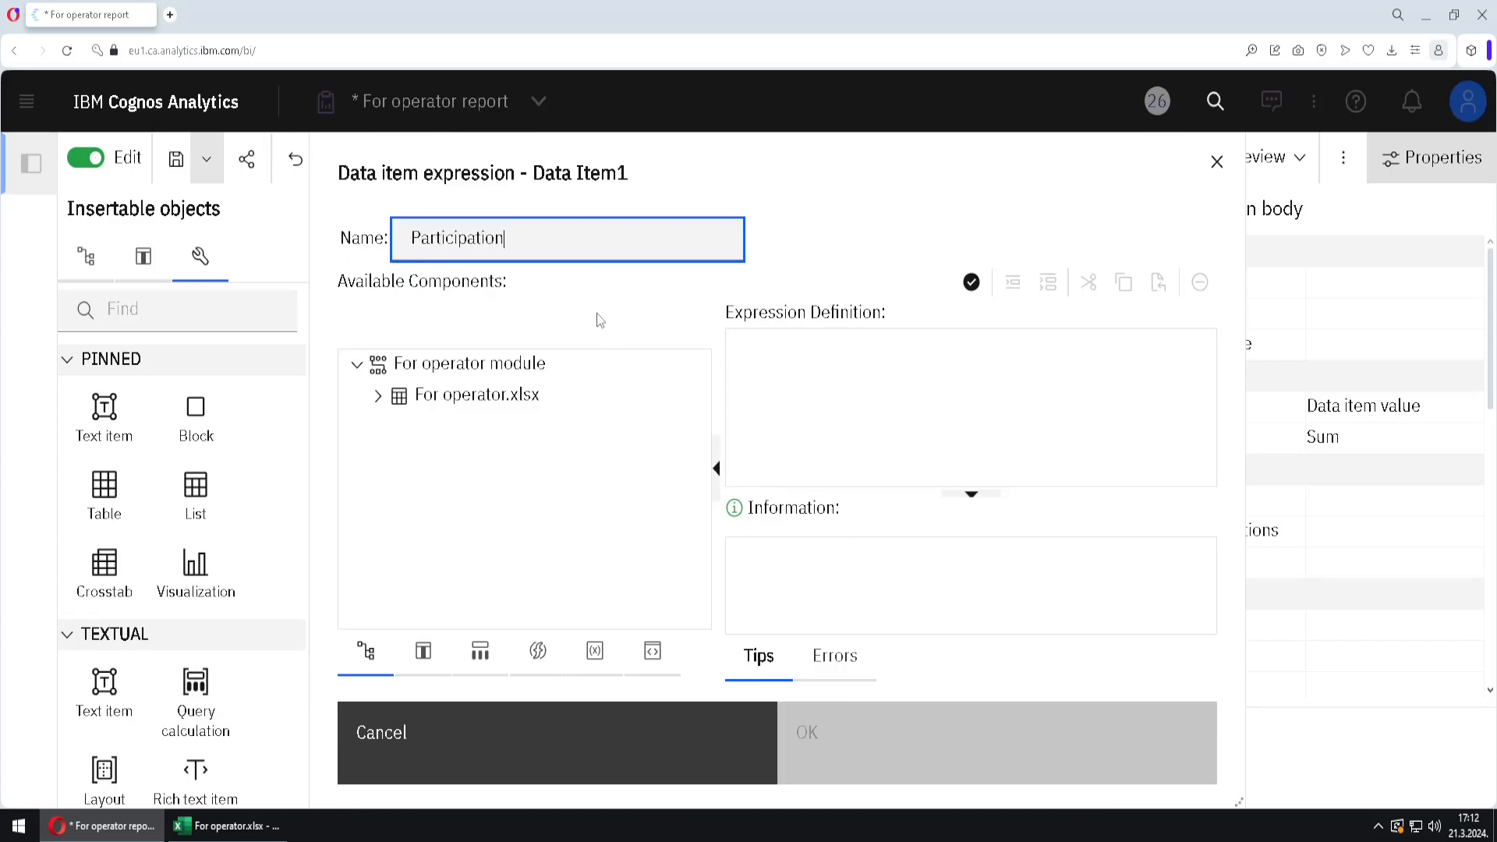
{"action": "left_click", "coordinate": [424, 652]}
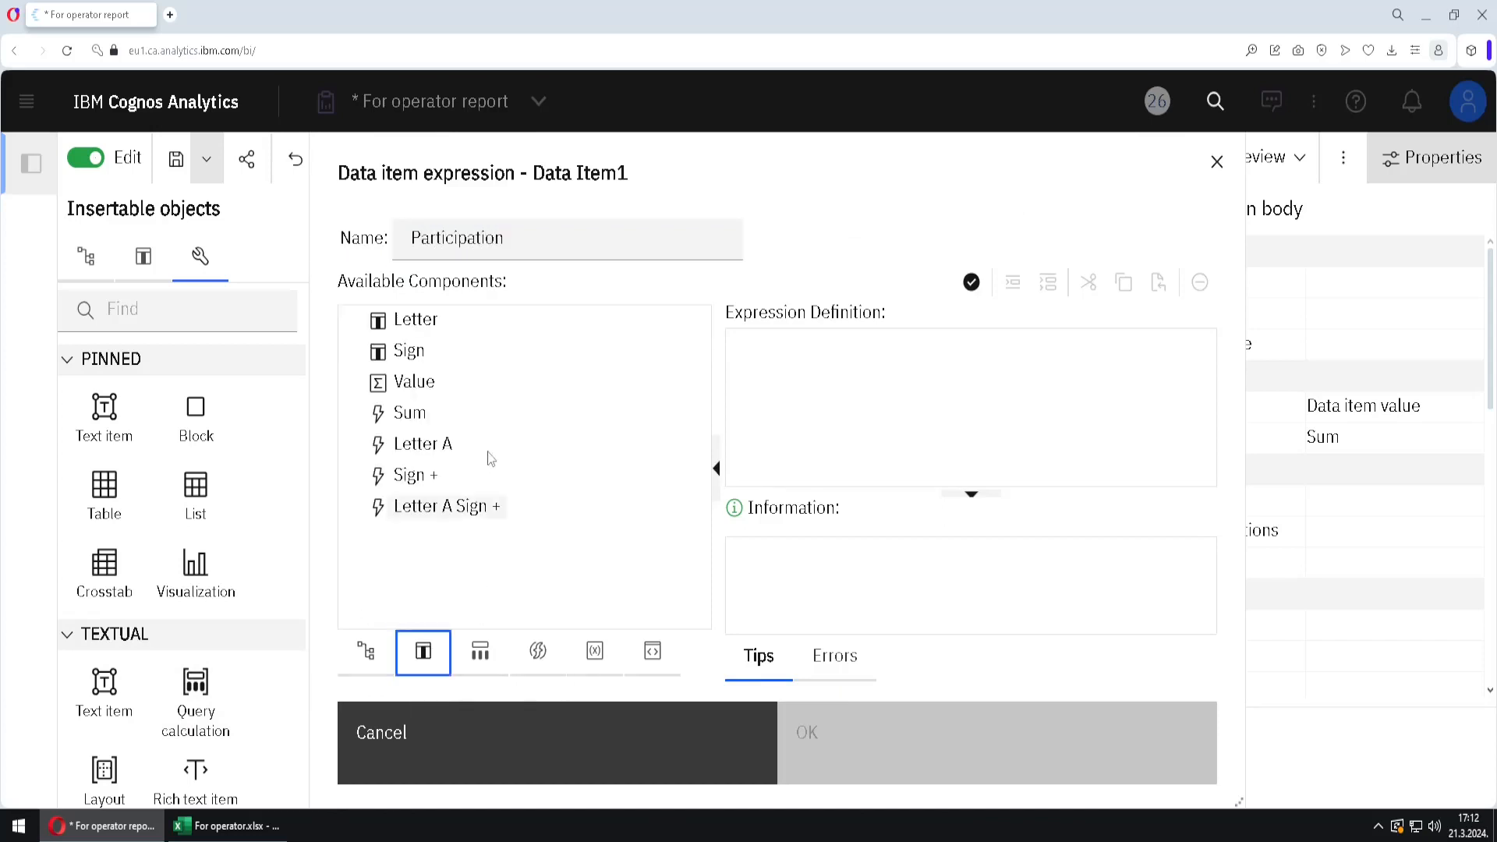
{"action": "left_click_drag", "start_coordinate": [428, 390], "coordinate": [836, 375]}
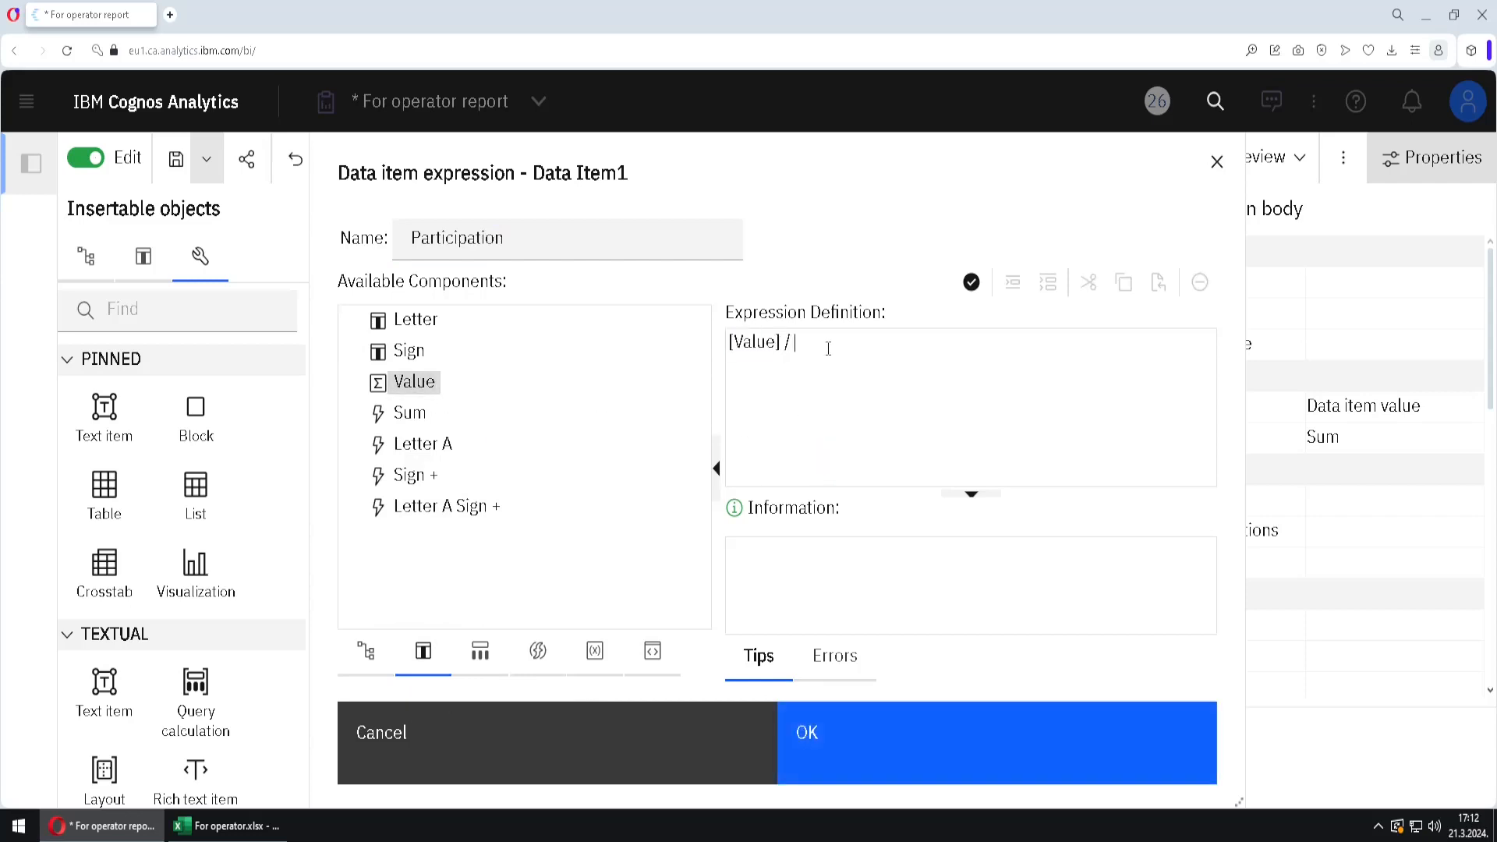
{"action": "left_click_drag", "start_coordinate": [383, 417], "coordinate": [889, 413]}
{"action": "left_click", "coordinate": [920, 746]}
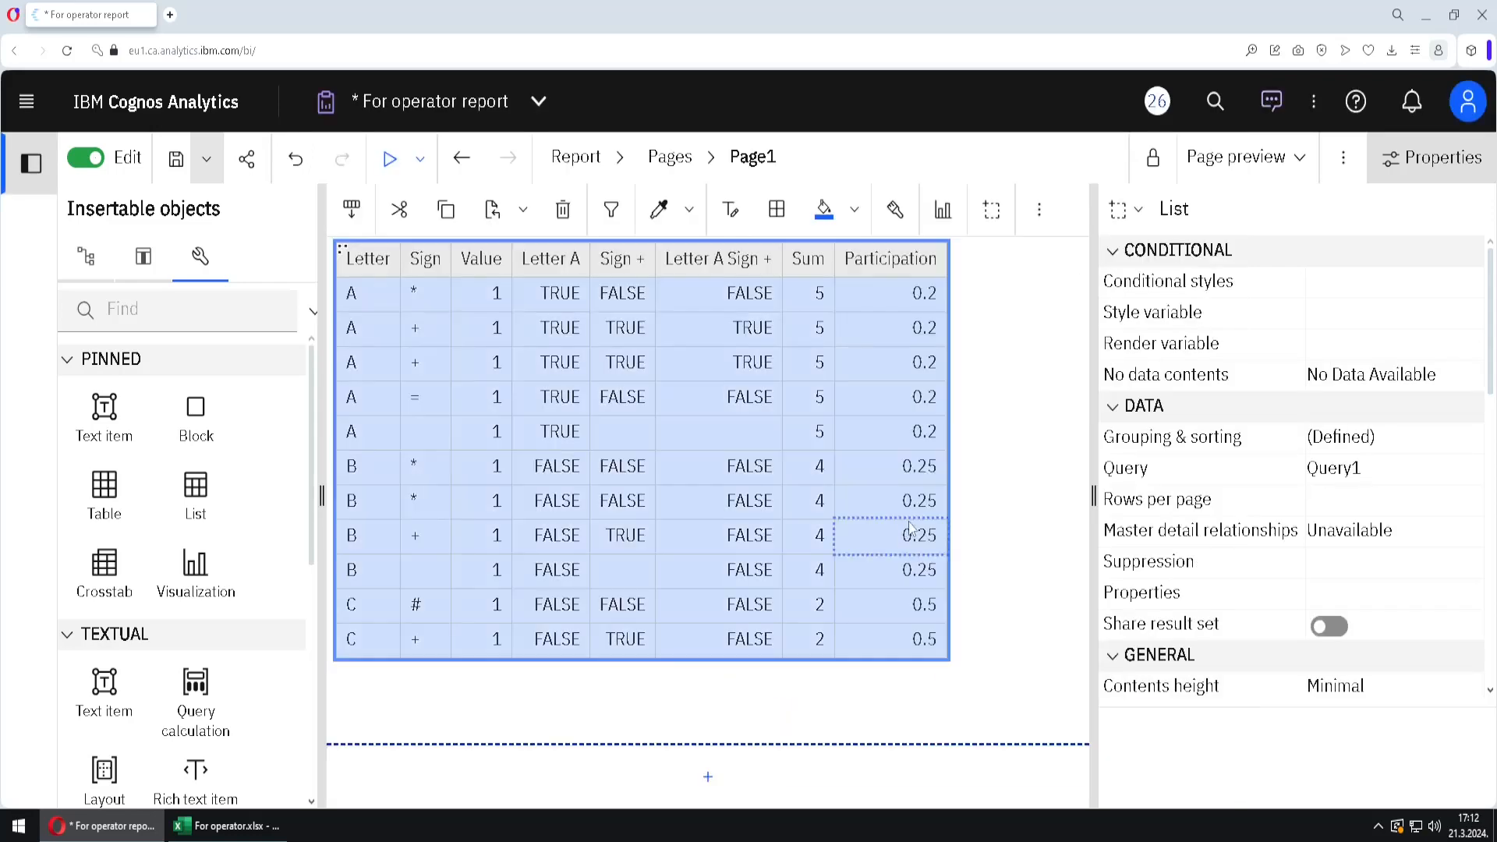
Step: Format the Participation column's values as Percent
{"action": "left_click", "coordinate": [897, 298]}
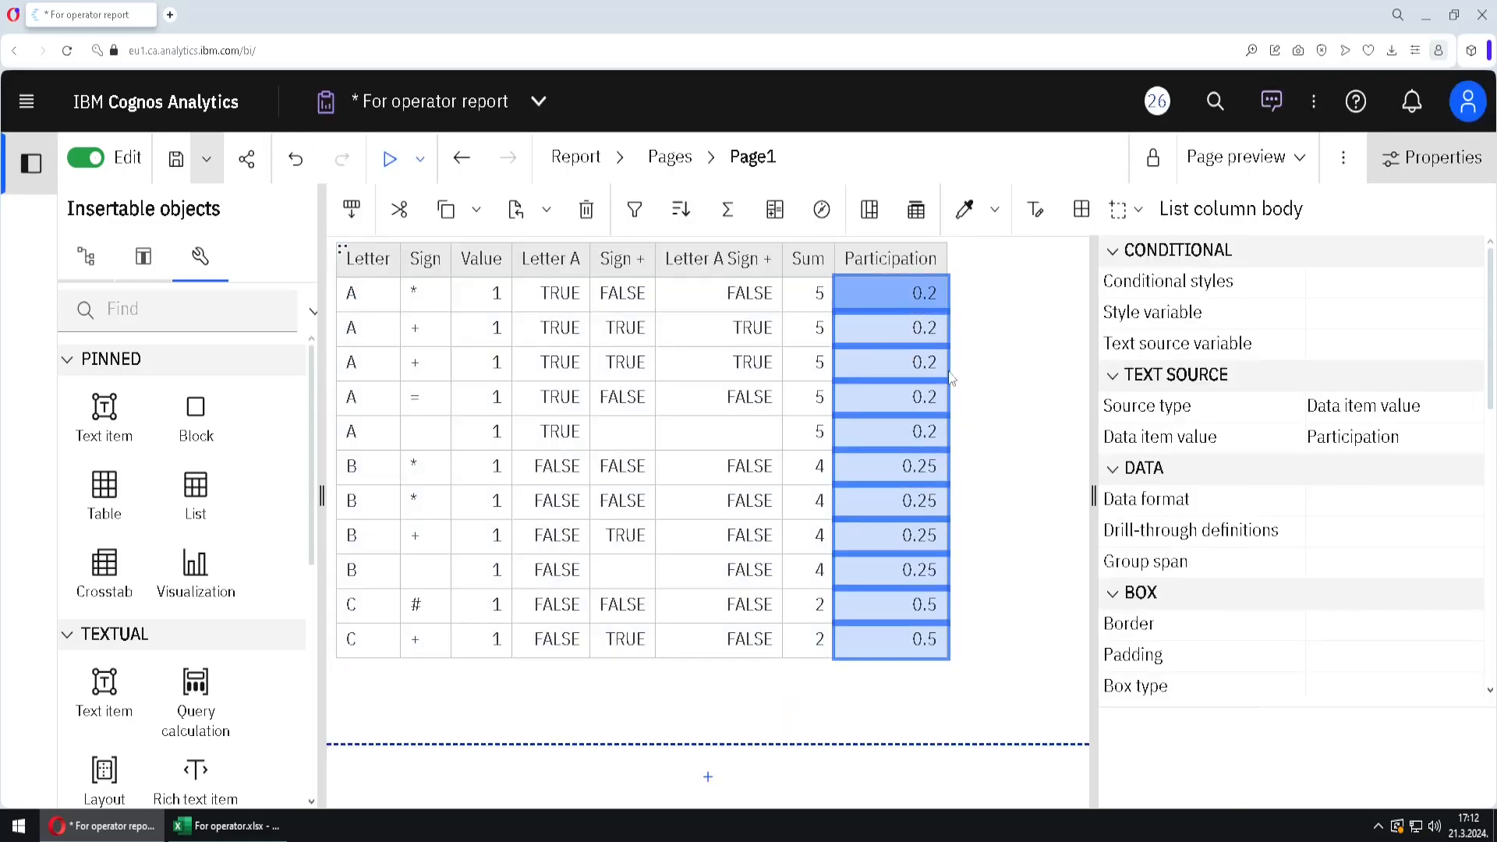
{"action": "left_click", "coordinate": [1405, 516]}
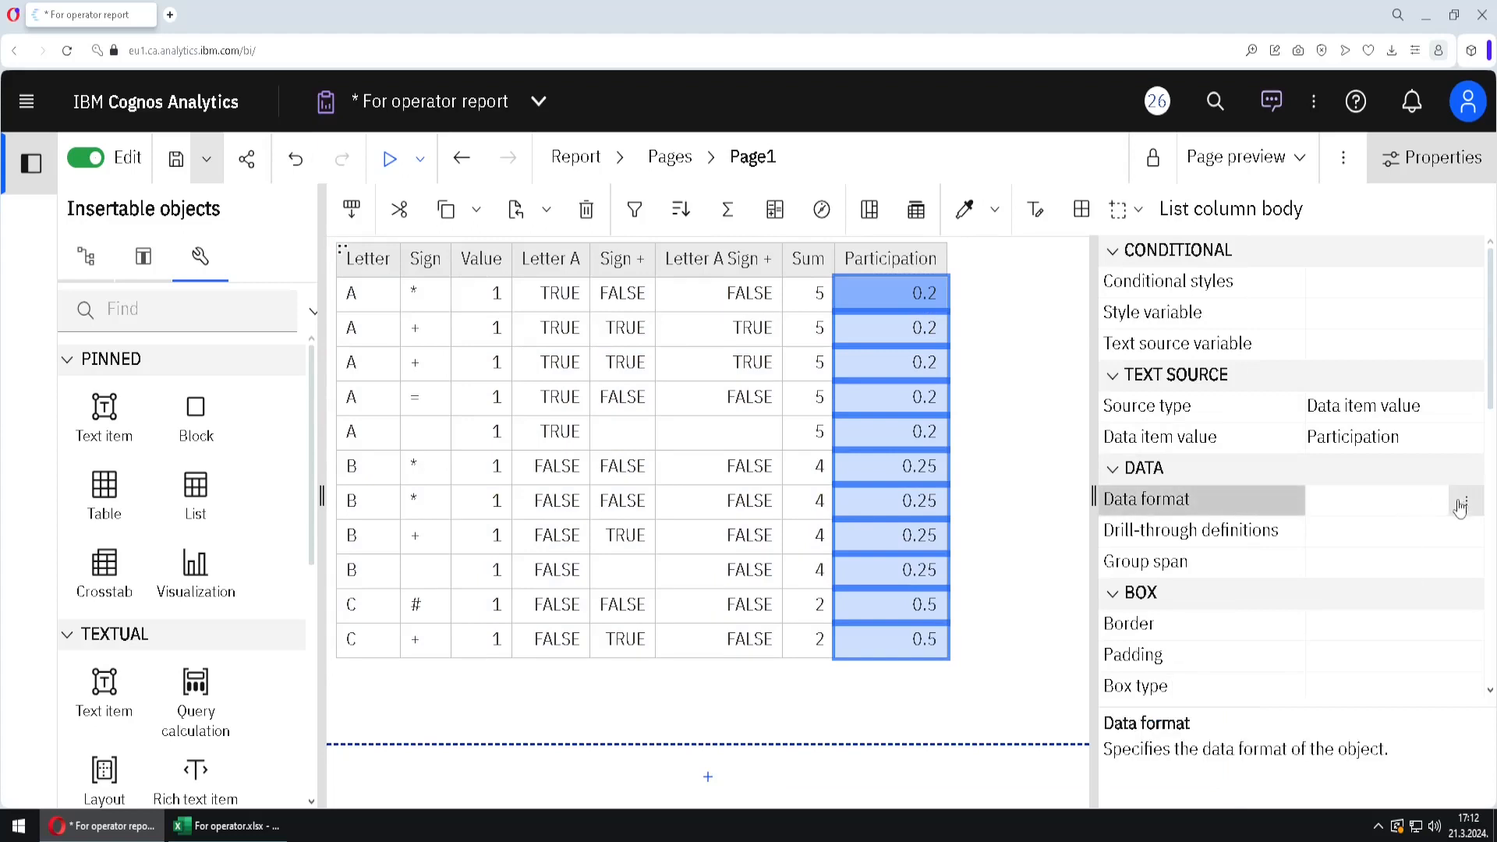
{"action": "left_click", "coordinate": [1466, 500]}
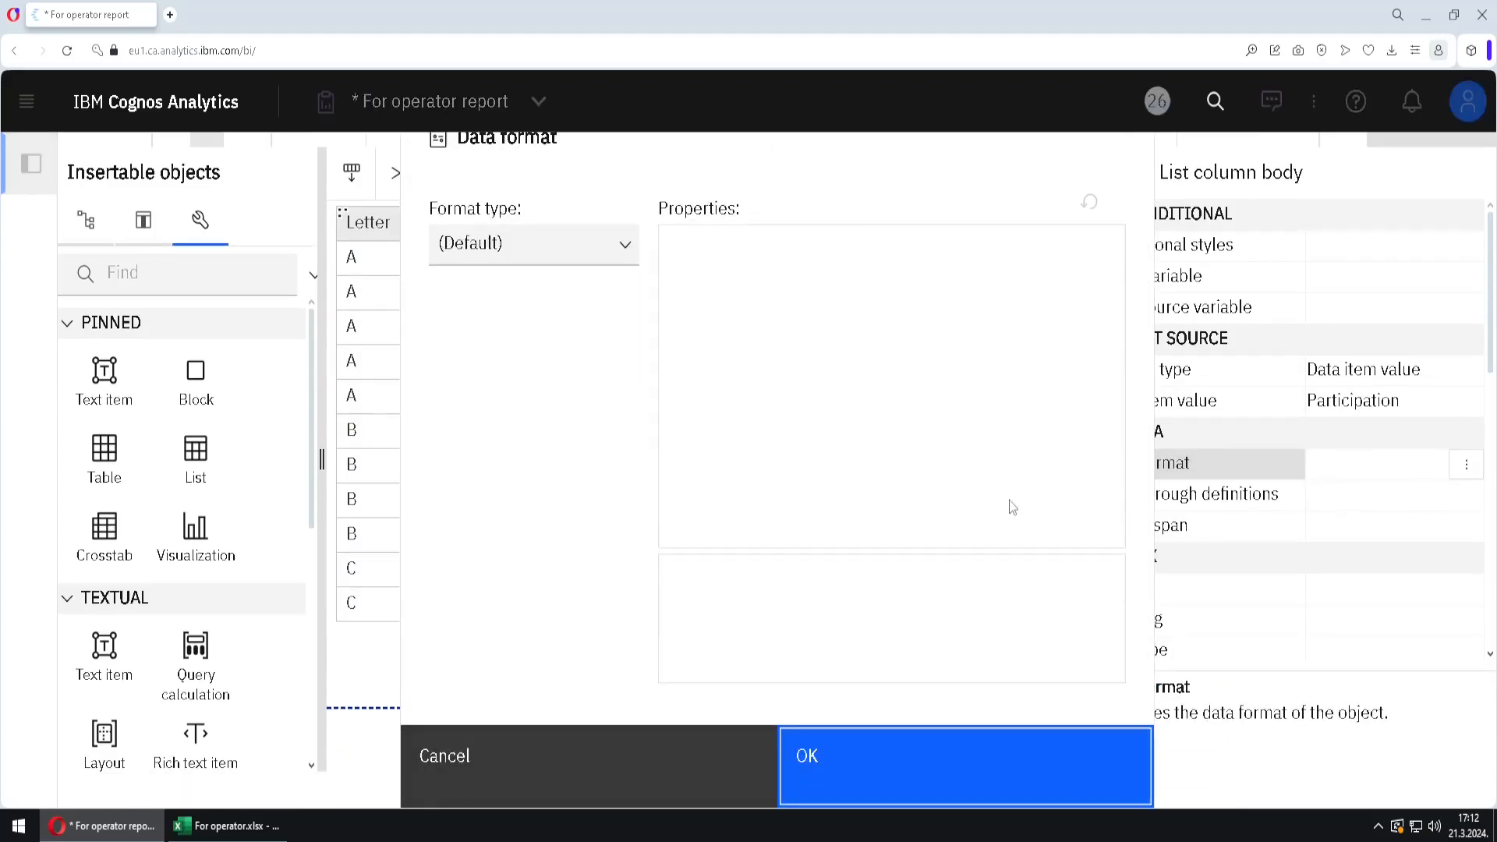
{"action": "left_click", "coordinate": [620, 257]}
{"action": "left_click", "coordinate": [545, 452]}
{"action": "left_click", "coordinate": [933, 775]}
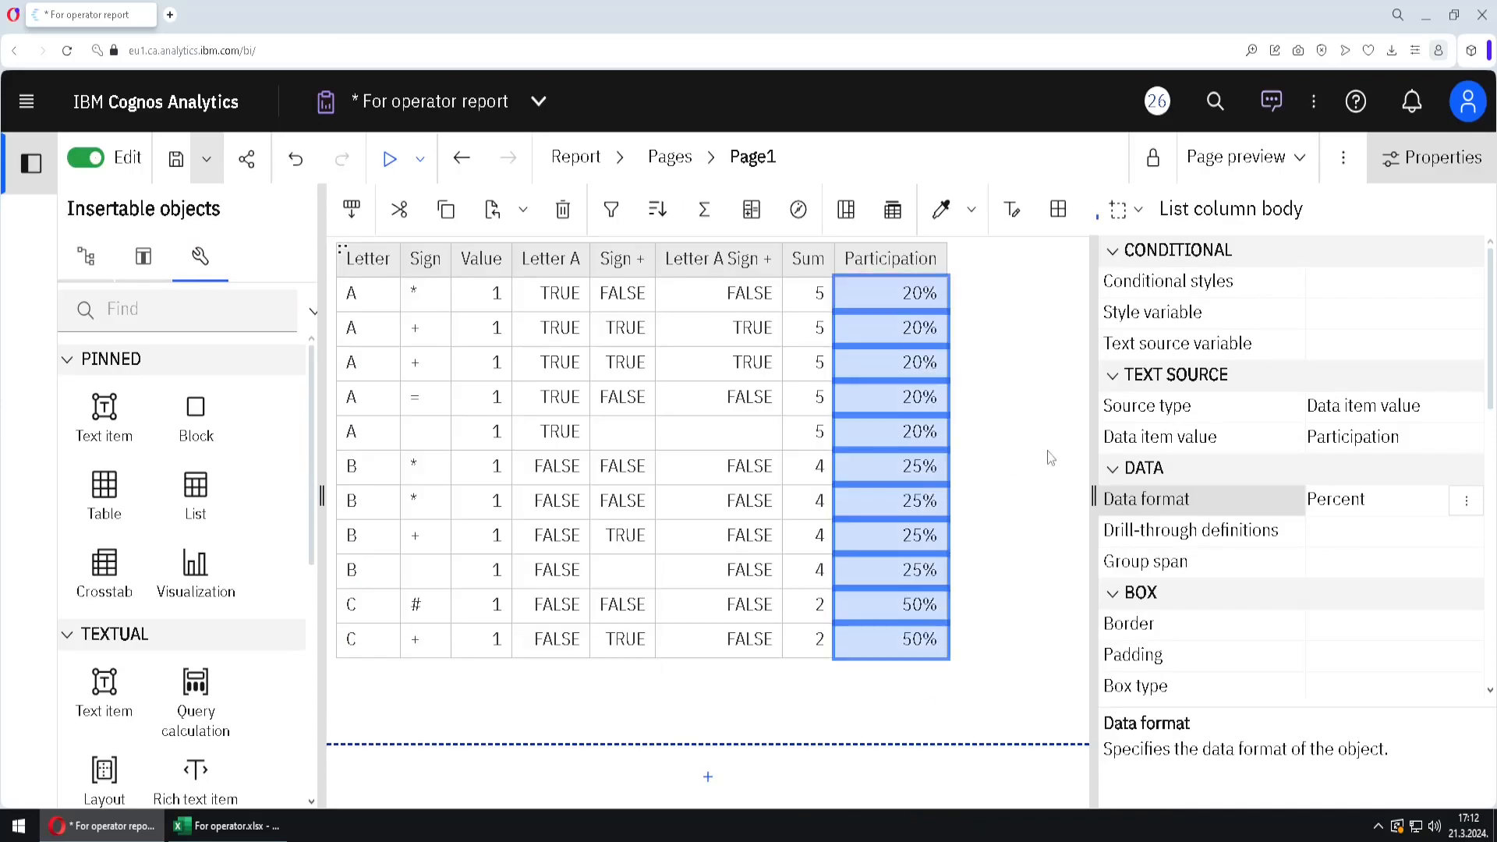
{"action": "left_click", "coordinate": [799, 785]}
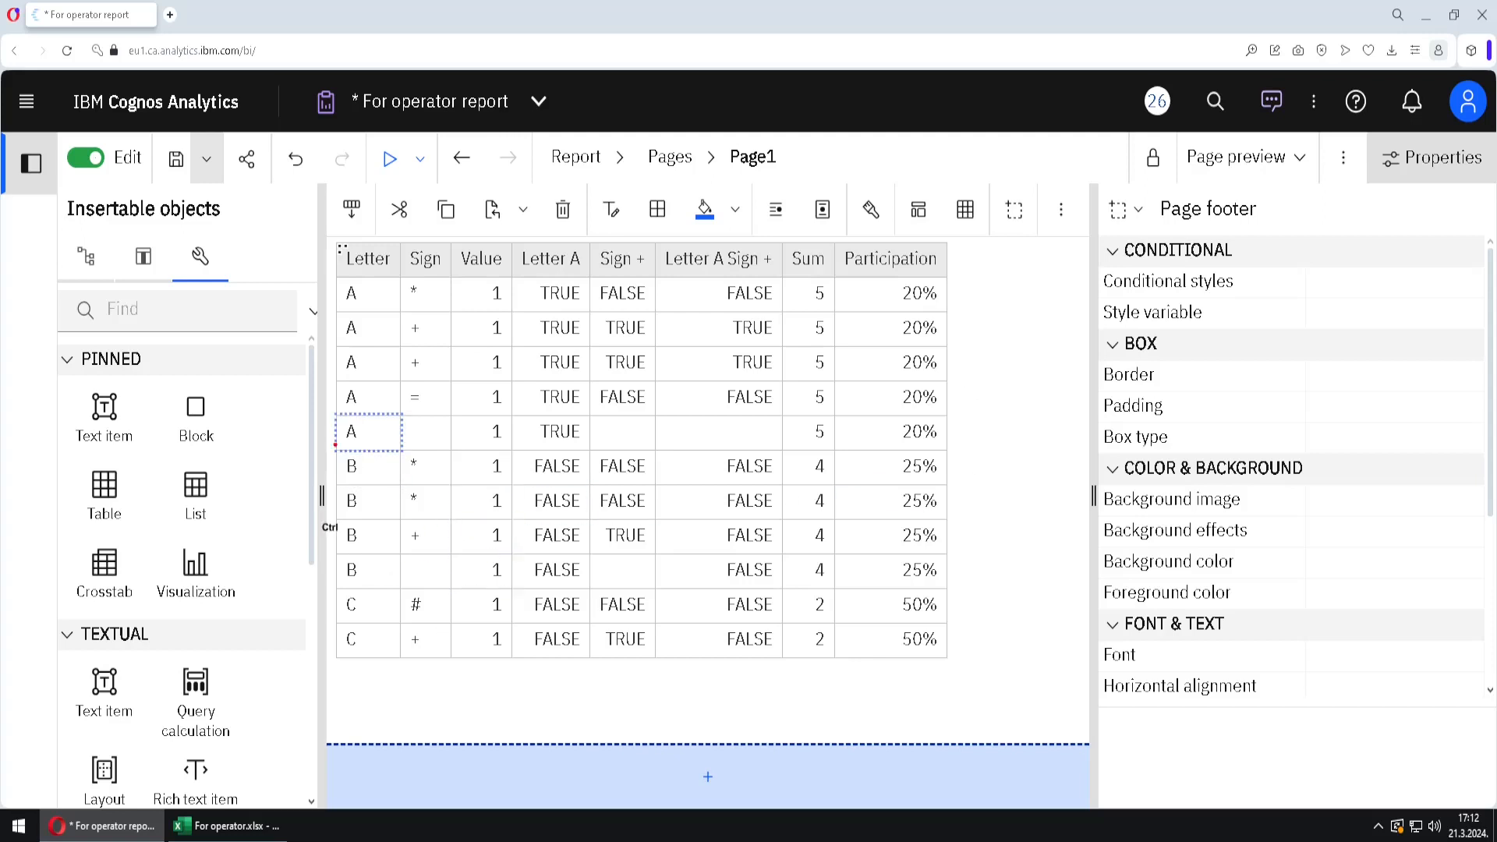
Step: Compare the Value and Sum entries in the letter A rows with their Participation percentages
{"action": "mouse_move", "coordinate": [333, 460]}
{"action": "left_mouse_down"}
{"action": "mouse_move", "coordinate": [374, 266]}
{"action": "mouse_move", "coordinate": [387, 277]}
{"action": "mouse_move", "coordinate": [374, 436]}
{"action": "left_mouse_up"}
{"action": "left_click", "coordinate": [371, 408]}
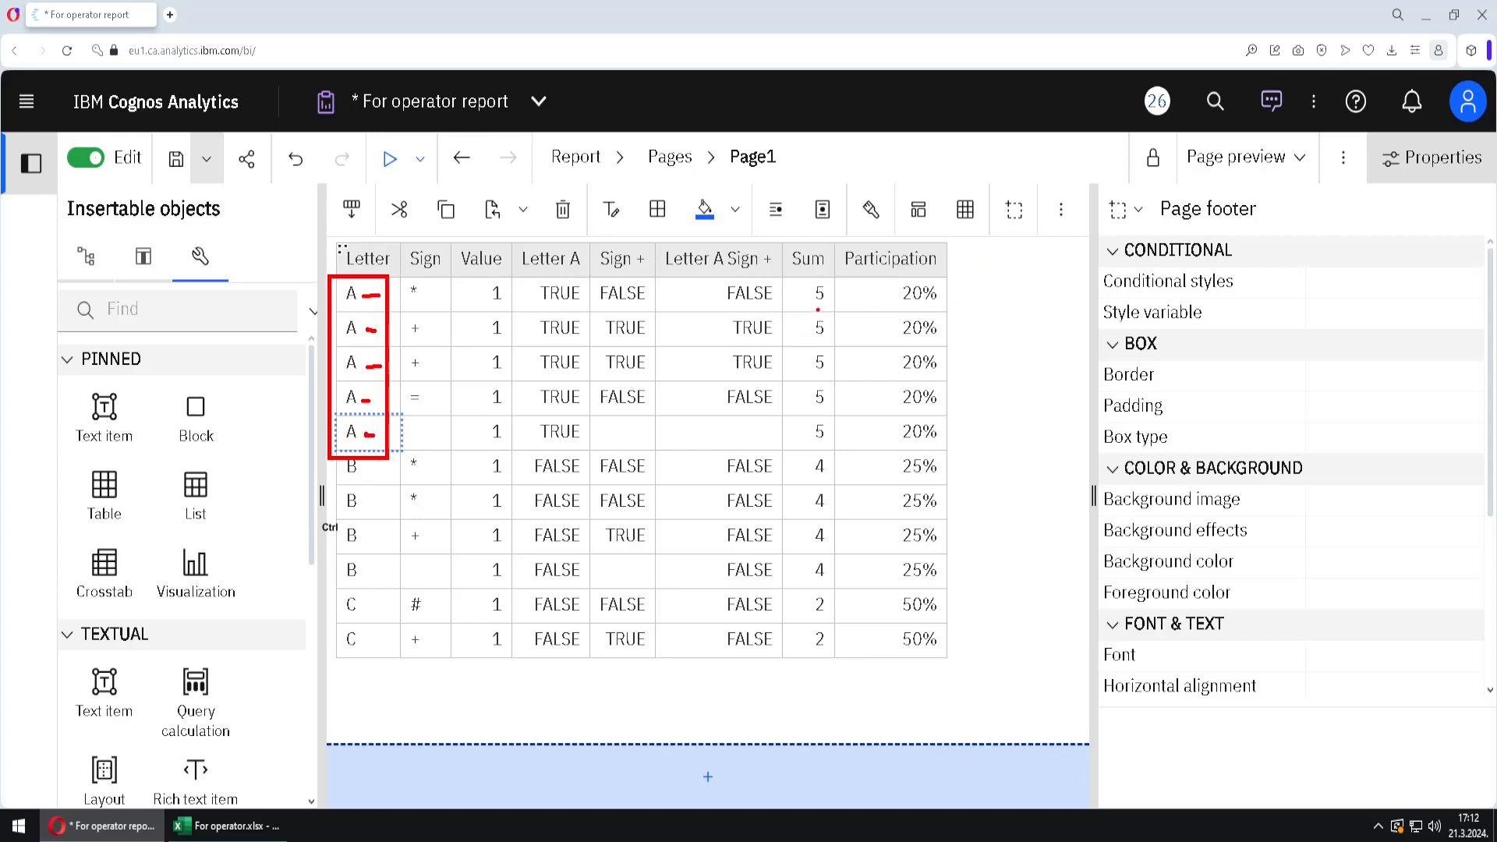
{"action": "mouse_move", "coordinate": [817, 314]}
{"action": "left_mouse_down"}
{"action": "mouse_move", "coordinate": [804, 276]}
{"action": "mouse_move", "coordinate": [839, 305]}
{"action": "mouse_move", "coordinate": [815, 316]}
{"action": "left_mouse_up"}
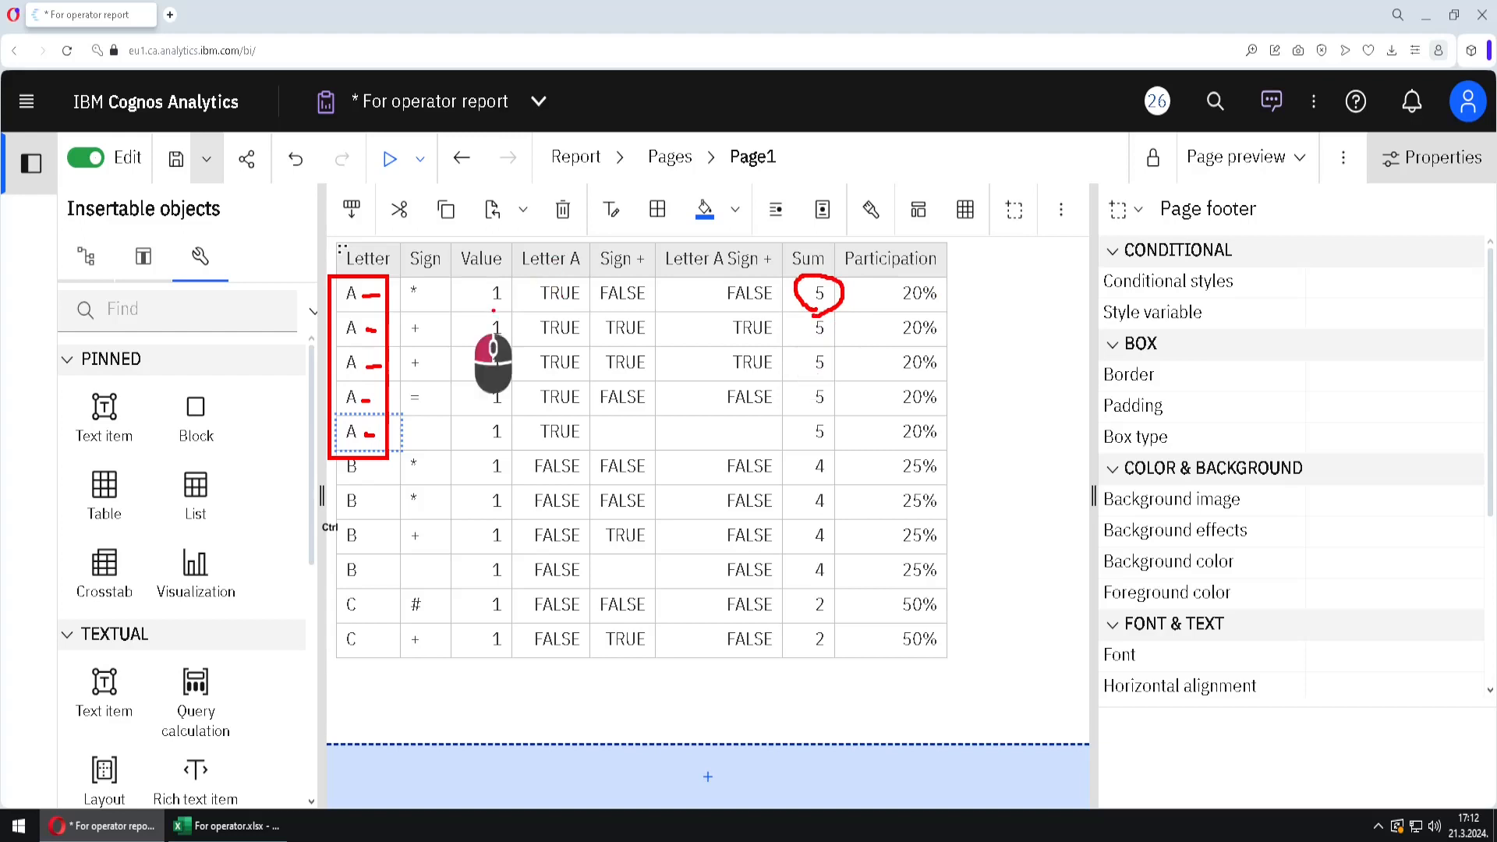
{"action": "mouse_move", "coordinate": [493, 309]}
{"action": "left_mouse_down"}
{"action": "mouse_move", "coordinate": [477, 283]}
{"action": "mouse_move", "coordinate": [515, 301]}
{"action": "mouse_move", "coordinate": [499, 312]}
{"action": "left_mouse_up"}
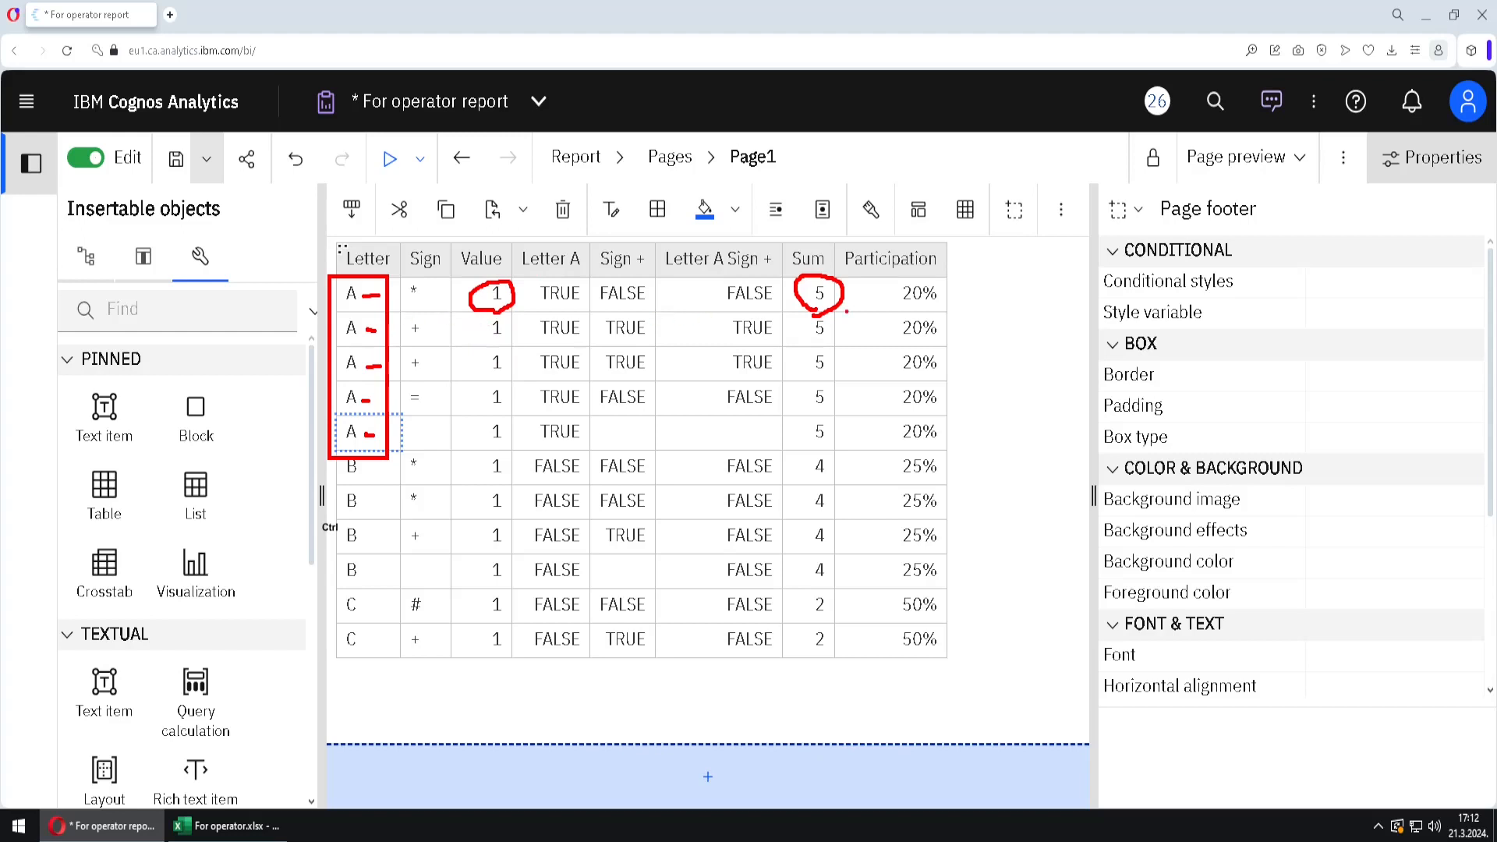
{"action": "left_click_drag", "start_coordinate": [908, 311], "coordinate": [925, 309]}
{"action": "key", "text": "Escape"}
{"action": "left_click", "coordinate": [718, 467]}
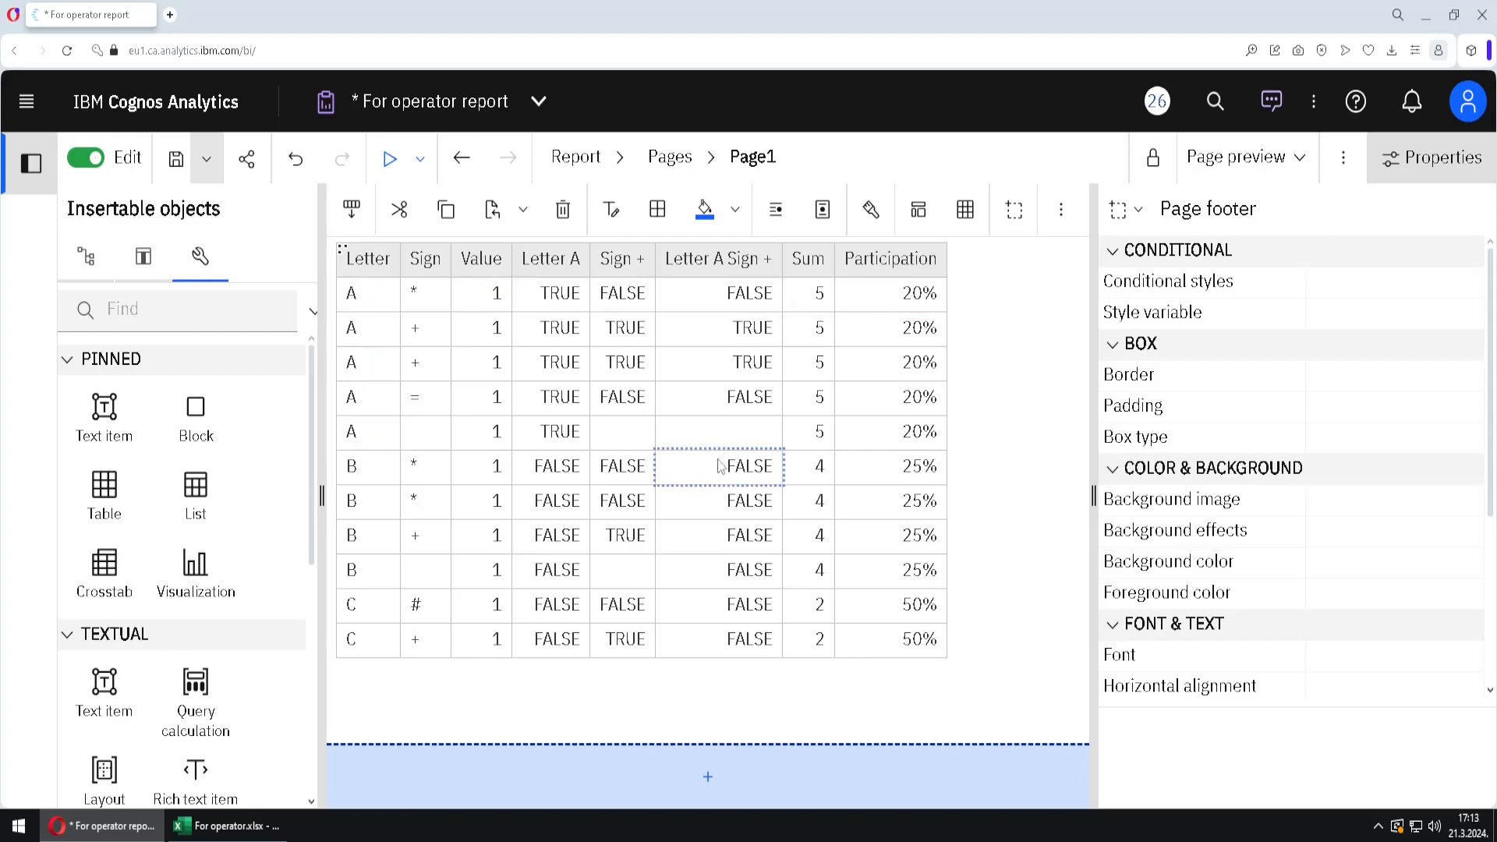
{"action": "left_click", "coordinate": [749, 533]}
{"action": "left_click_drag", "start_coordinate": [342, 668], "coordinate": [974, 704]}
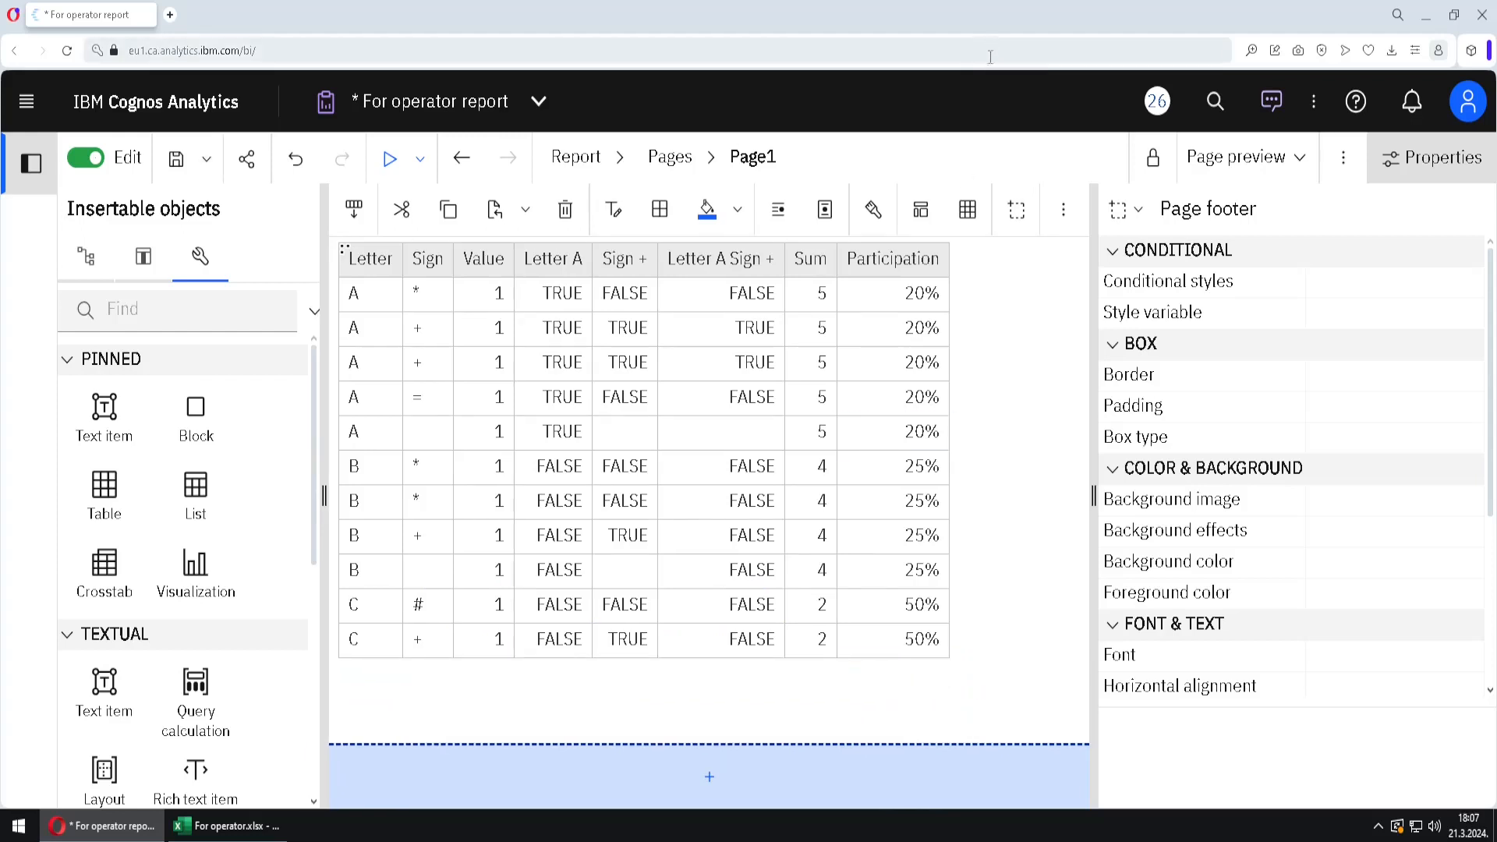
Step: Group the list by Letter and clear the column's group span so each row repeats its letter
{"action": "left_click", "coordinate": [374, 320]}
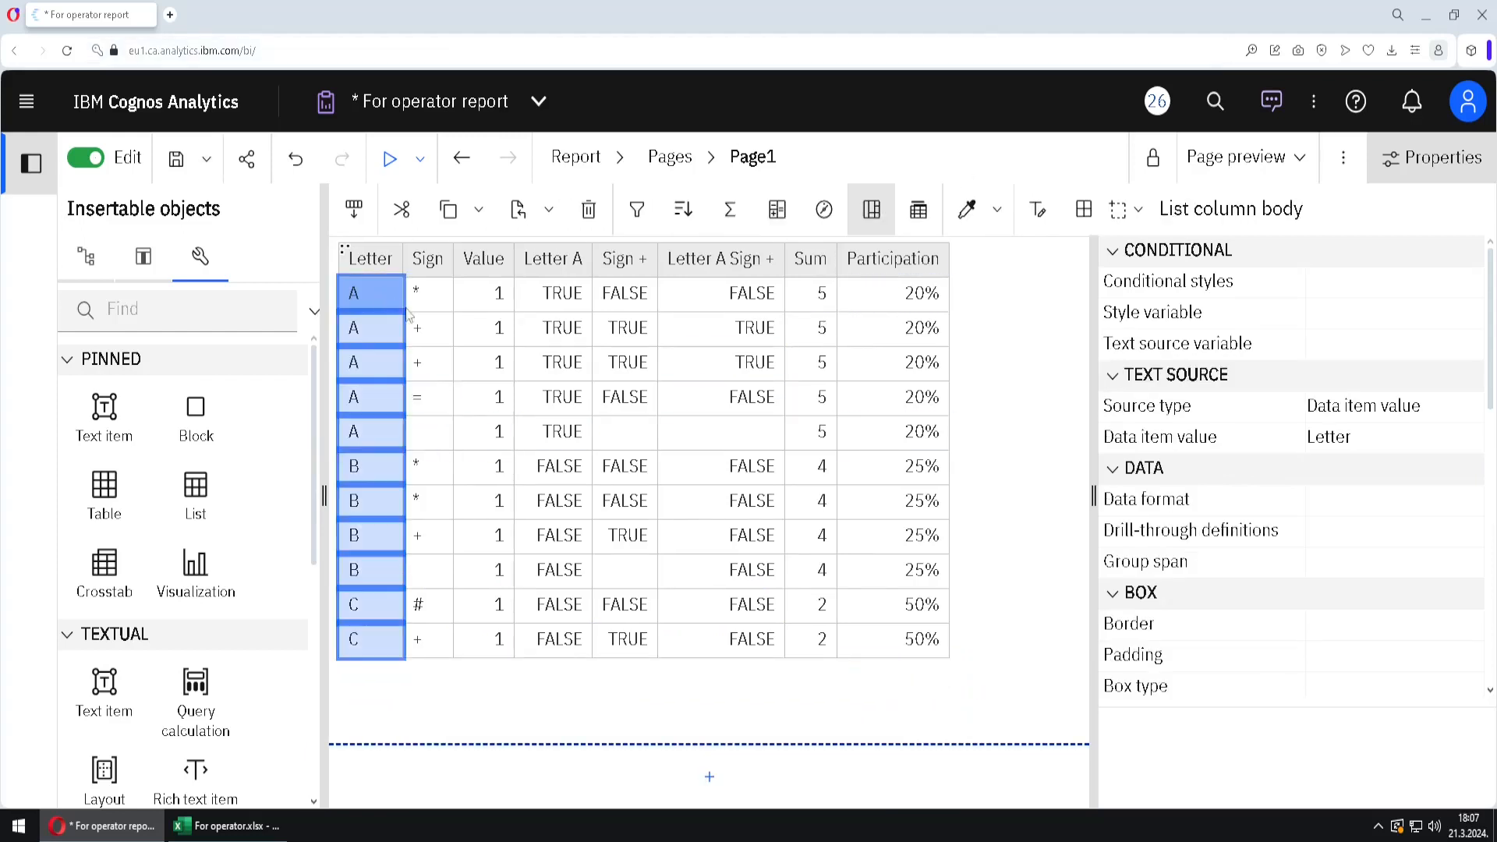
{"action": "left_click", "coordinate": [872, 209]}
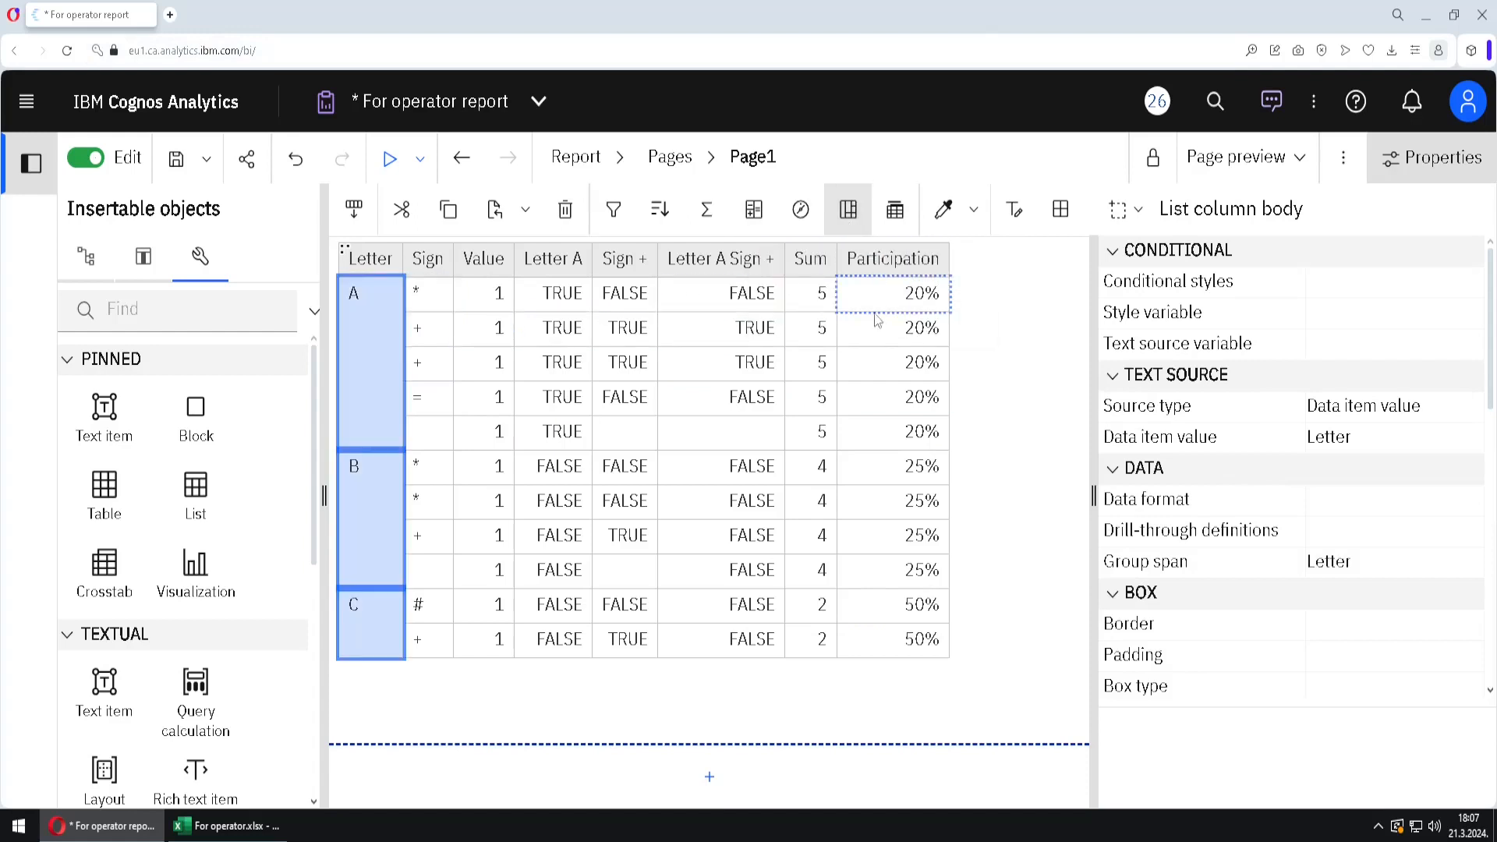
{"action": "left_click", "coordinate": [1460, 565]}
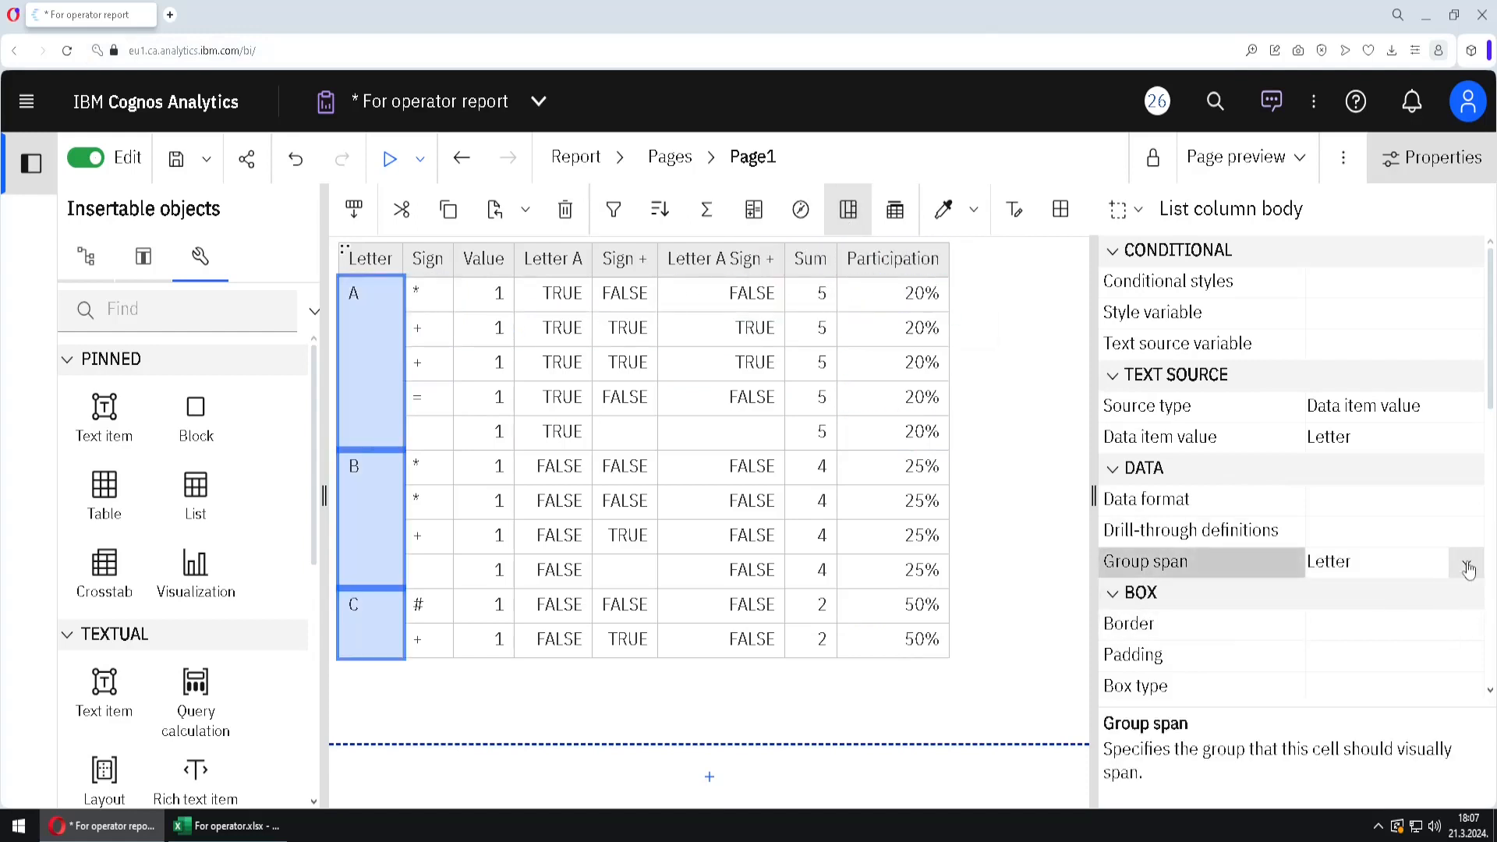
{"action": "left_click", "coordinate": [1419, 606]}
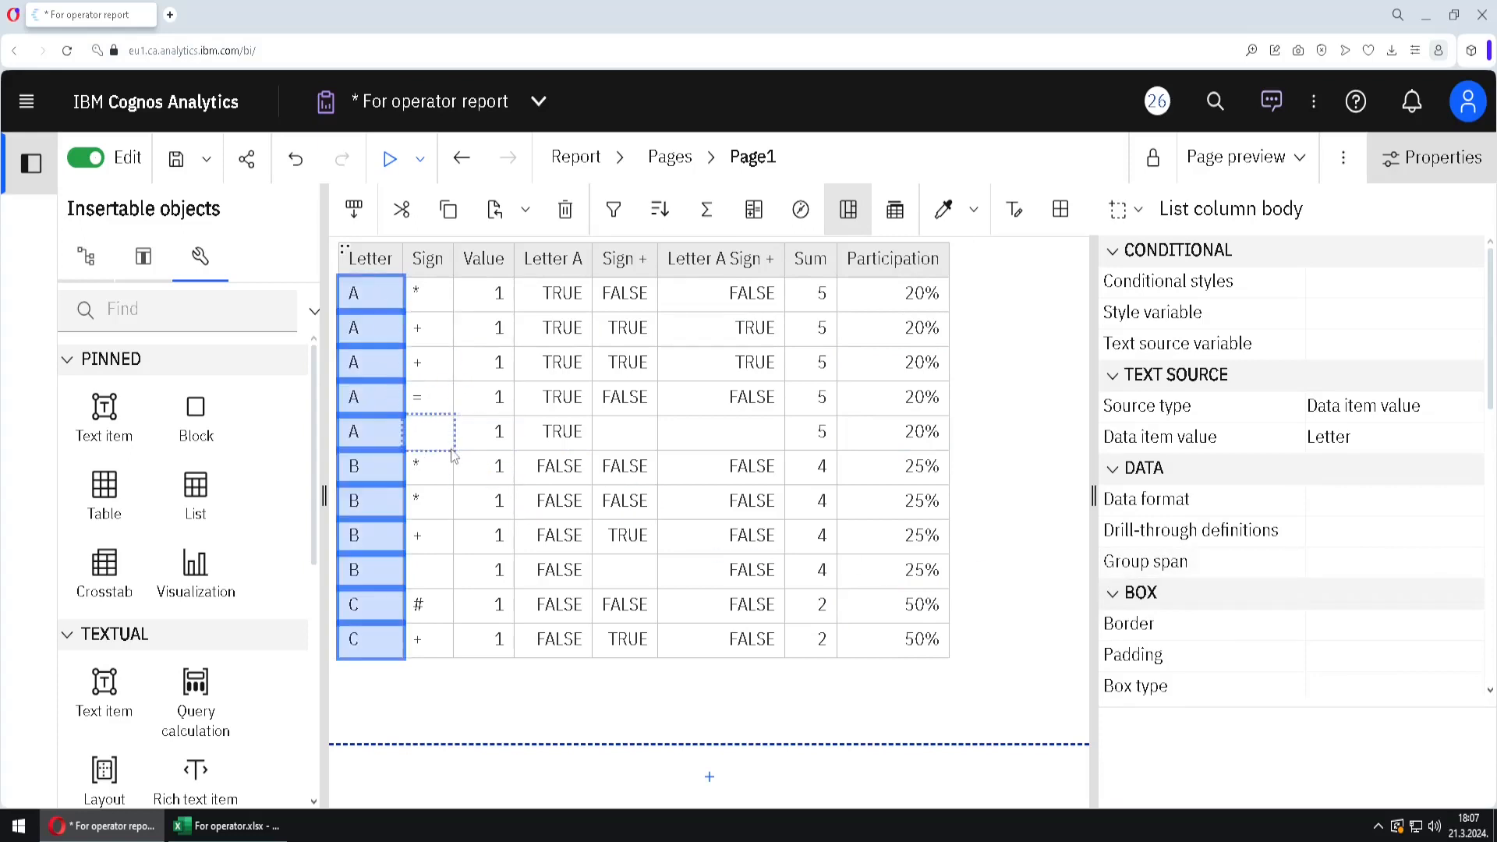
Step: Add the default summary to the Value, Sum and Participation columns
{"action": "left_click", "coordinate": [485, 411]}
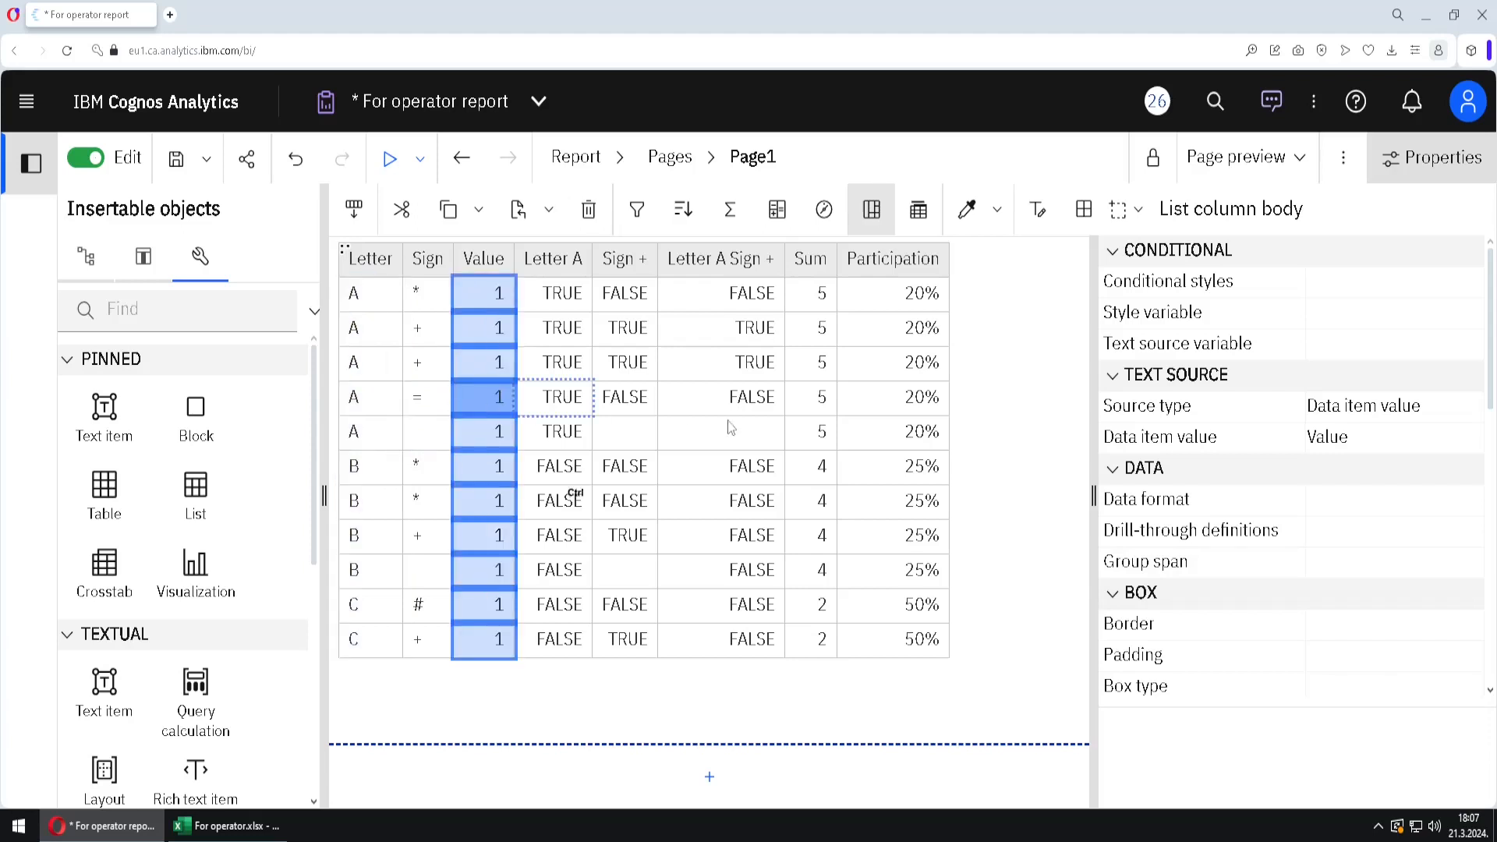
{"action": "left_click", "coordinate": [801, 413], "text": "ctrl"}
{"action": "left_click", "coordinate": [864, 404], "text": "ctrl"}
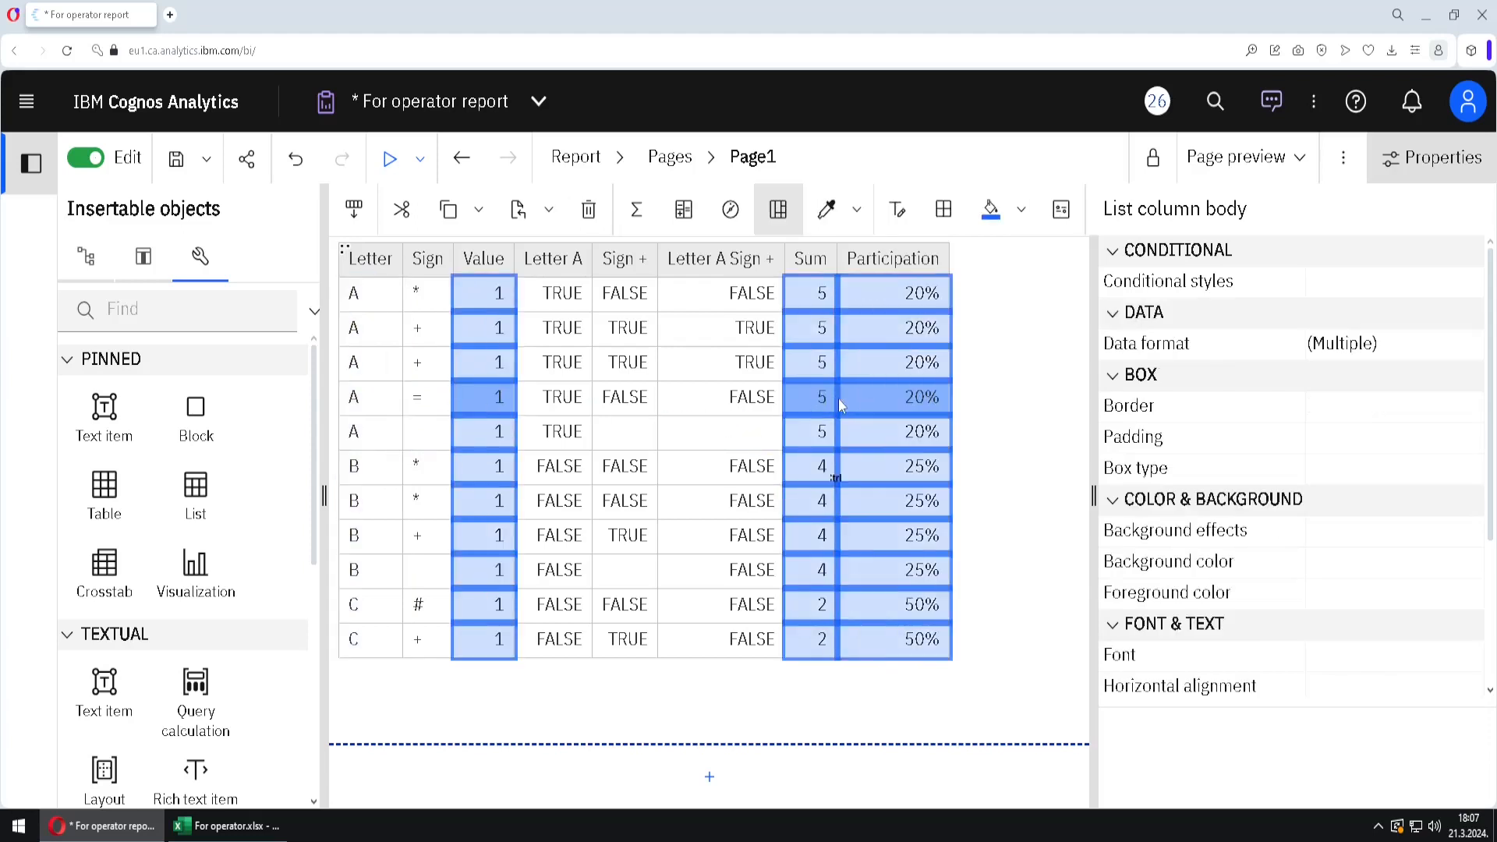
{"action": "left_click", "coordinate": [635, 225]}
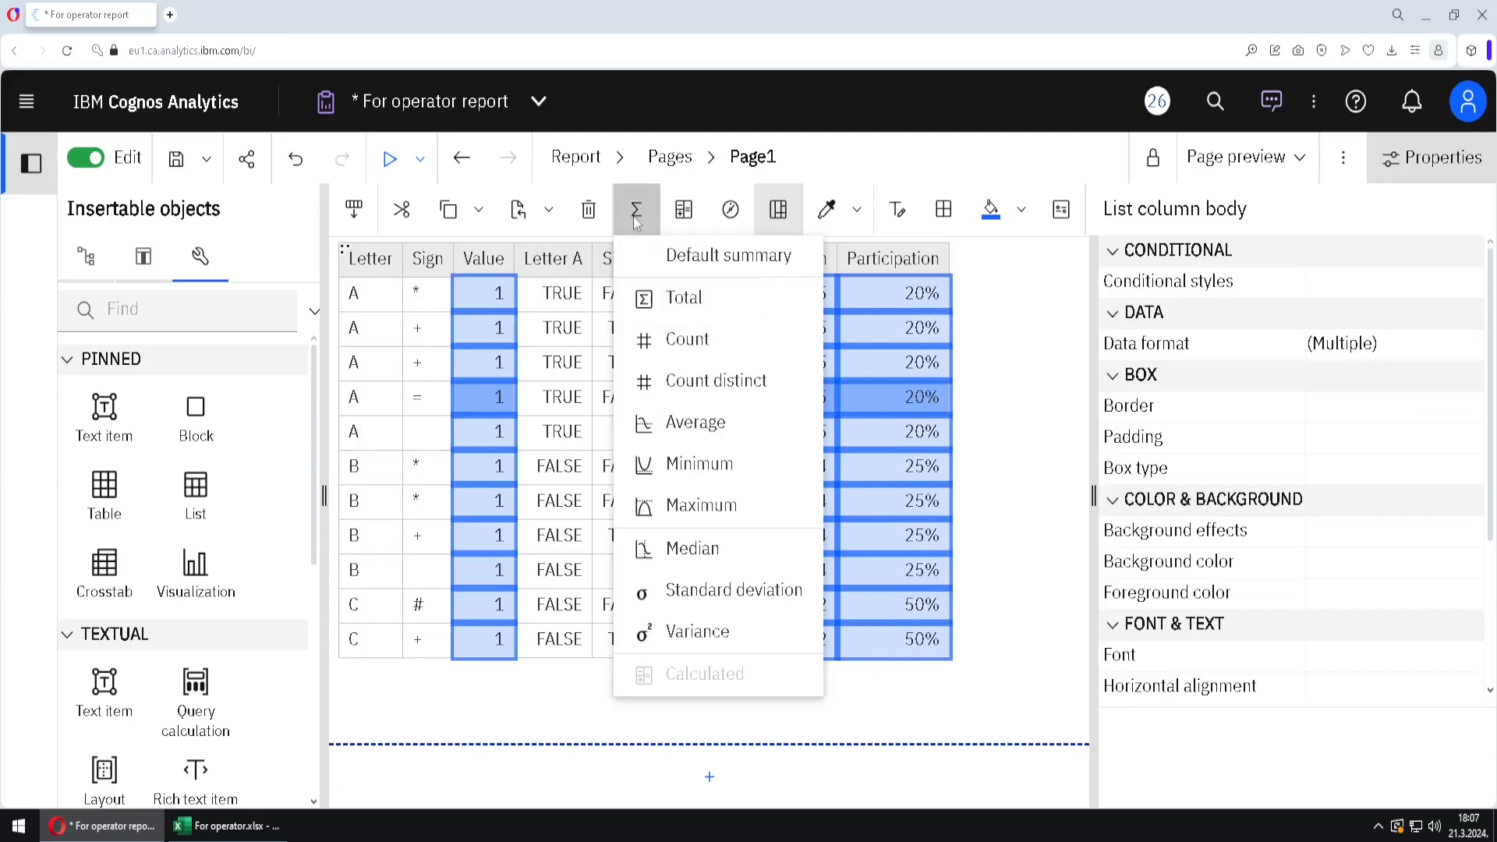
{"action": "left_click", "coordinate": [716, 278]}
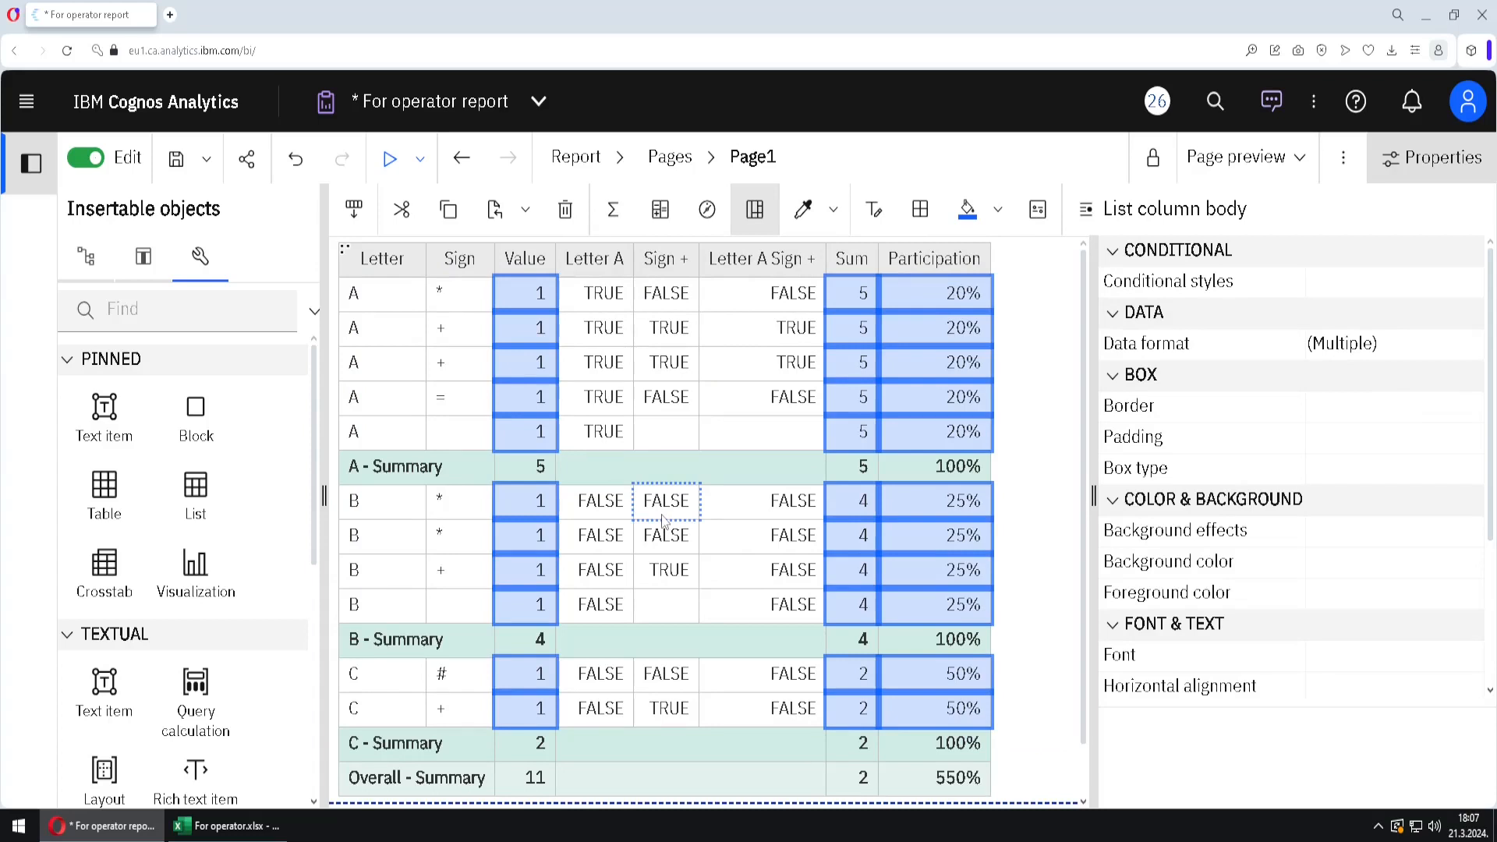
Step: Examine the per-letter and overall summaries of Value, and the overall summaries of Sum and Participation
{"action": "left_click", "coordinate": [530, 472]}
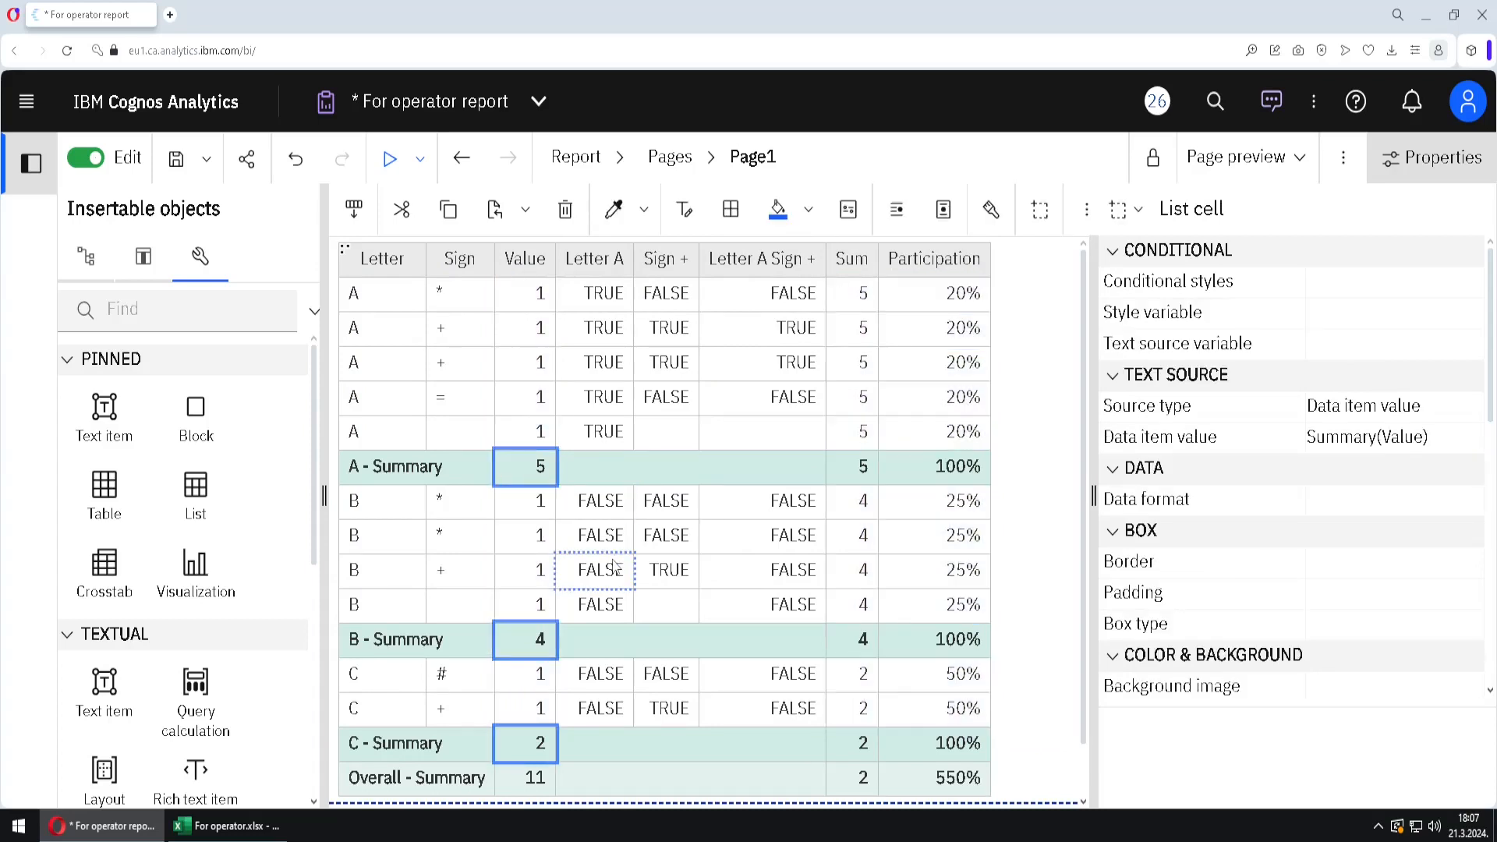
{"action": "left_click", "coordinate": [512, 789]}
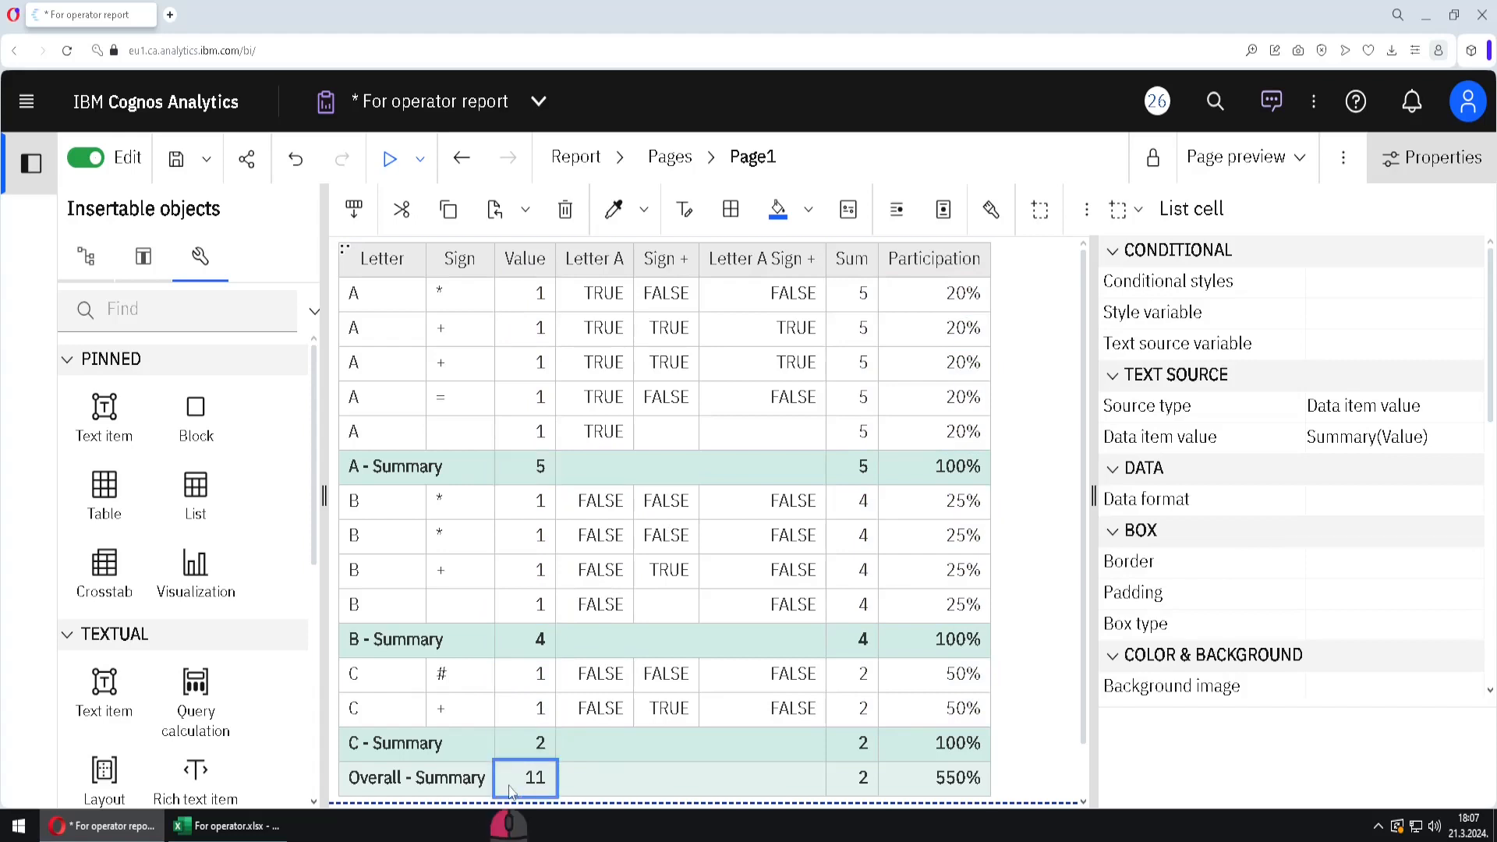
{"action": "left_click", "coordinate": [845, 784]}
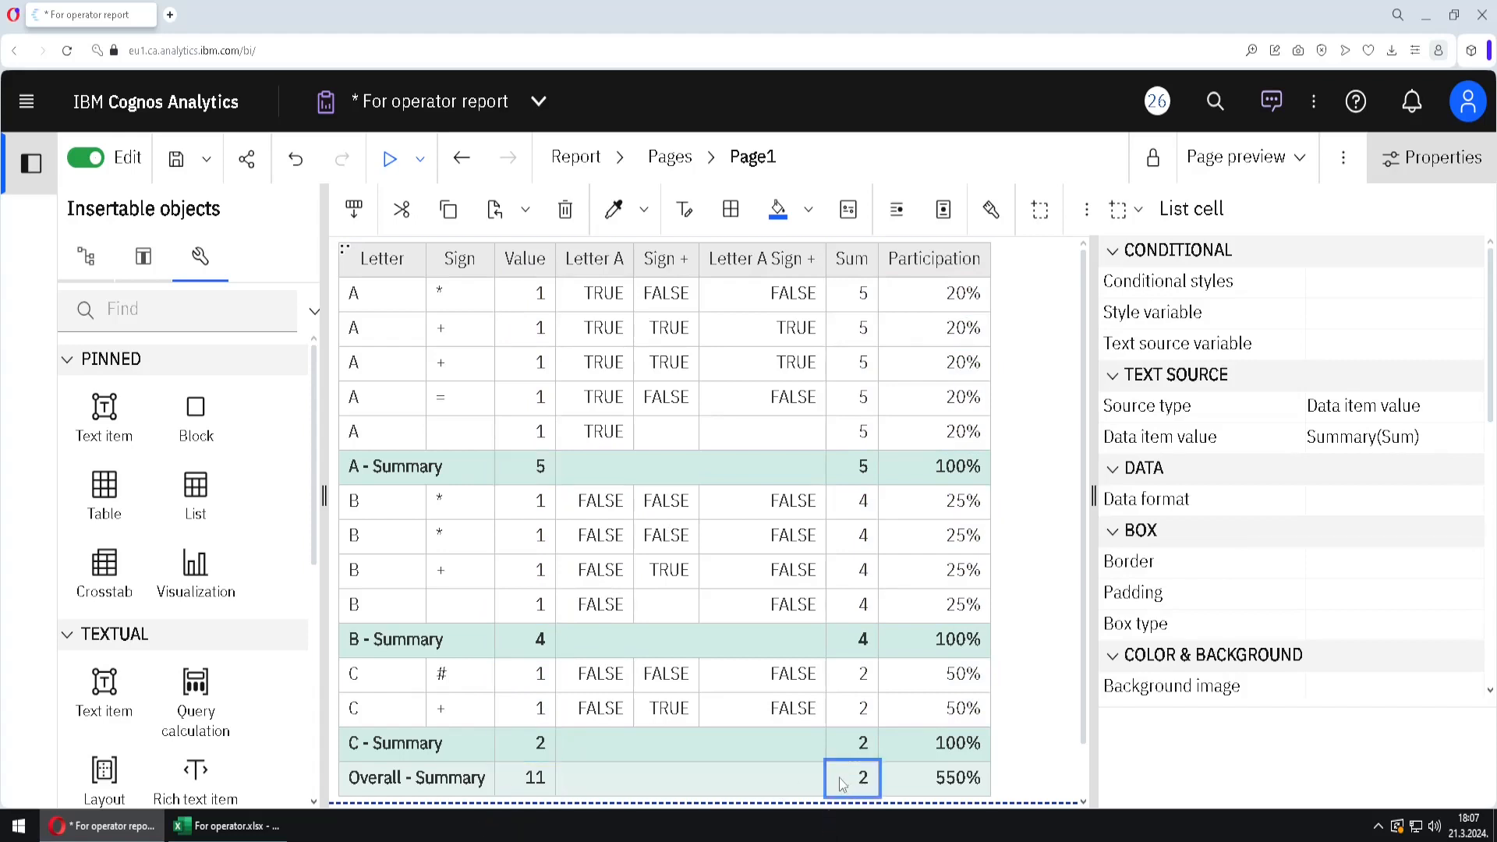
{"action": "left_click", "coordinate": [913, 781]}
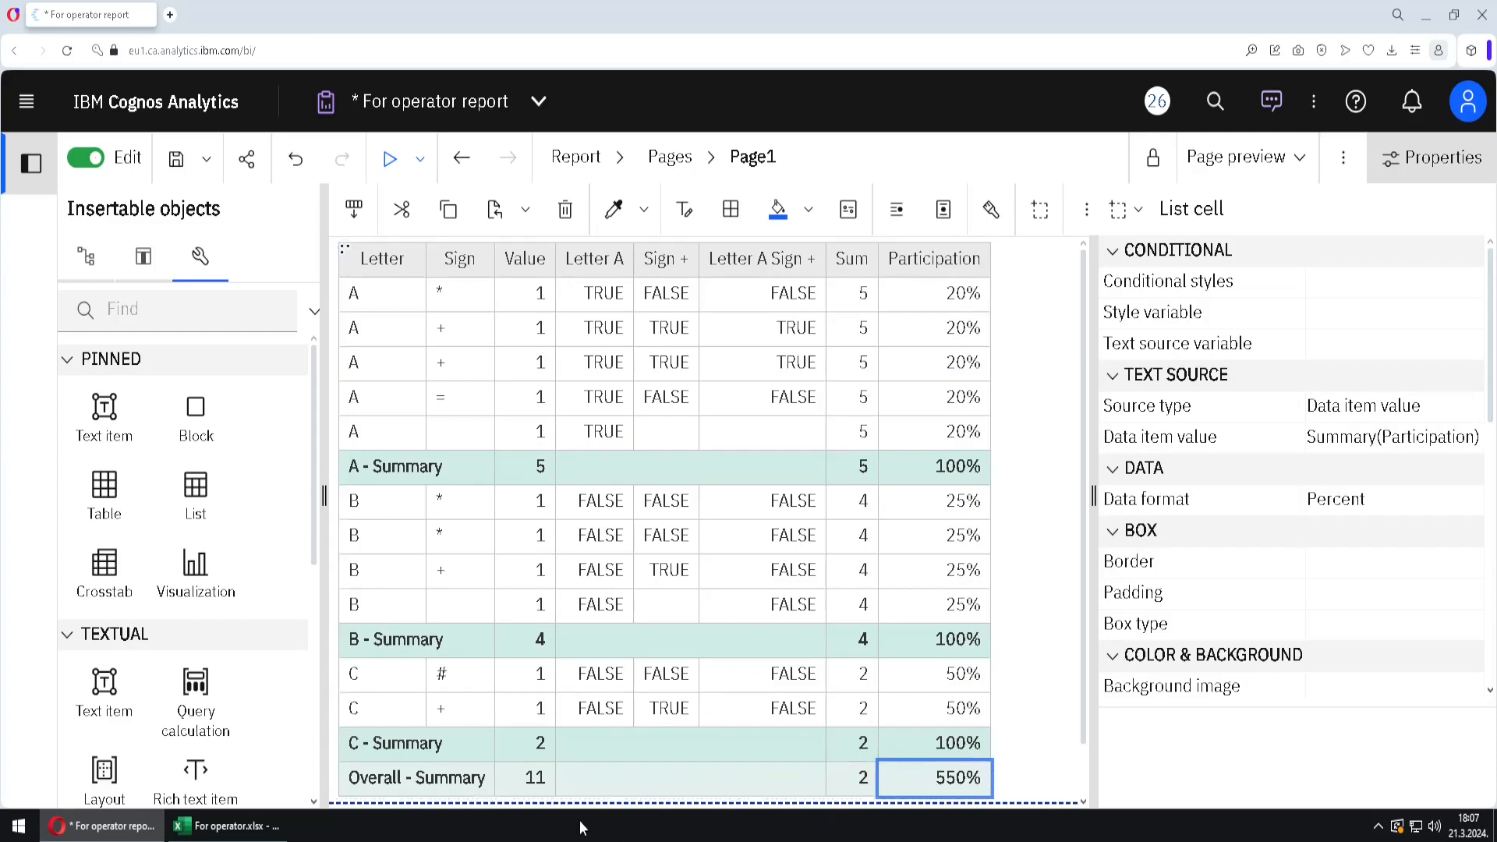
{"action": "left_click", "coordinate": [520, 790]}
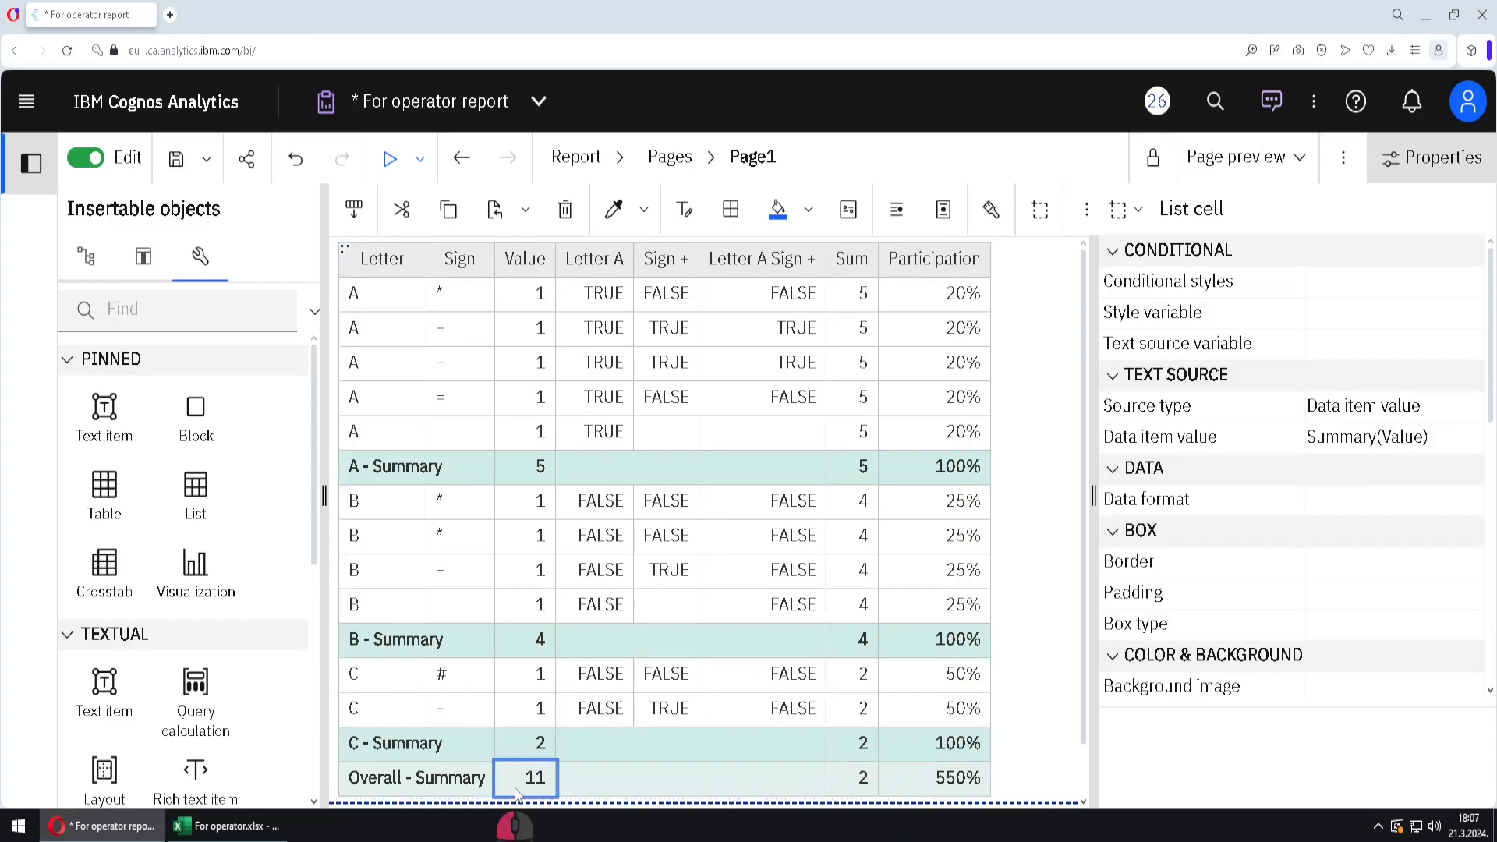
{"action": "left_click", "coordinate": [841, 787]}
{"action": "left_click", "coordinate": [922, 786]}
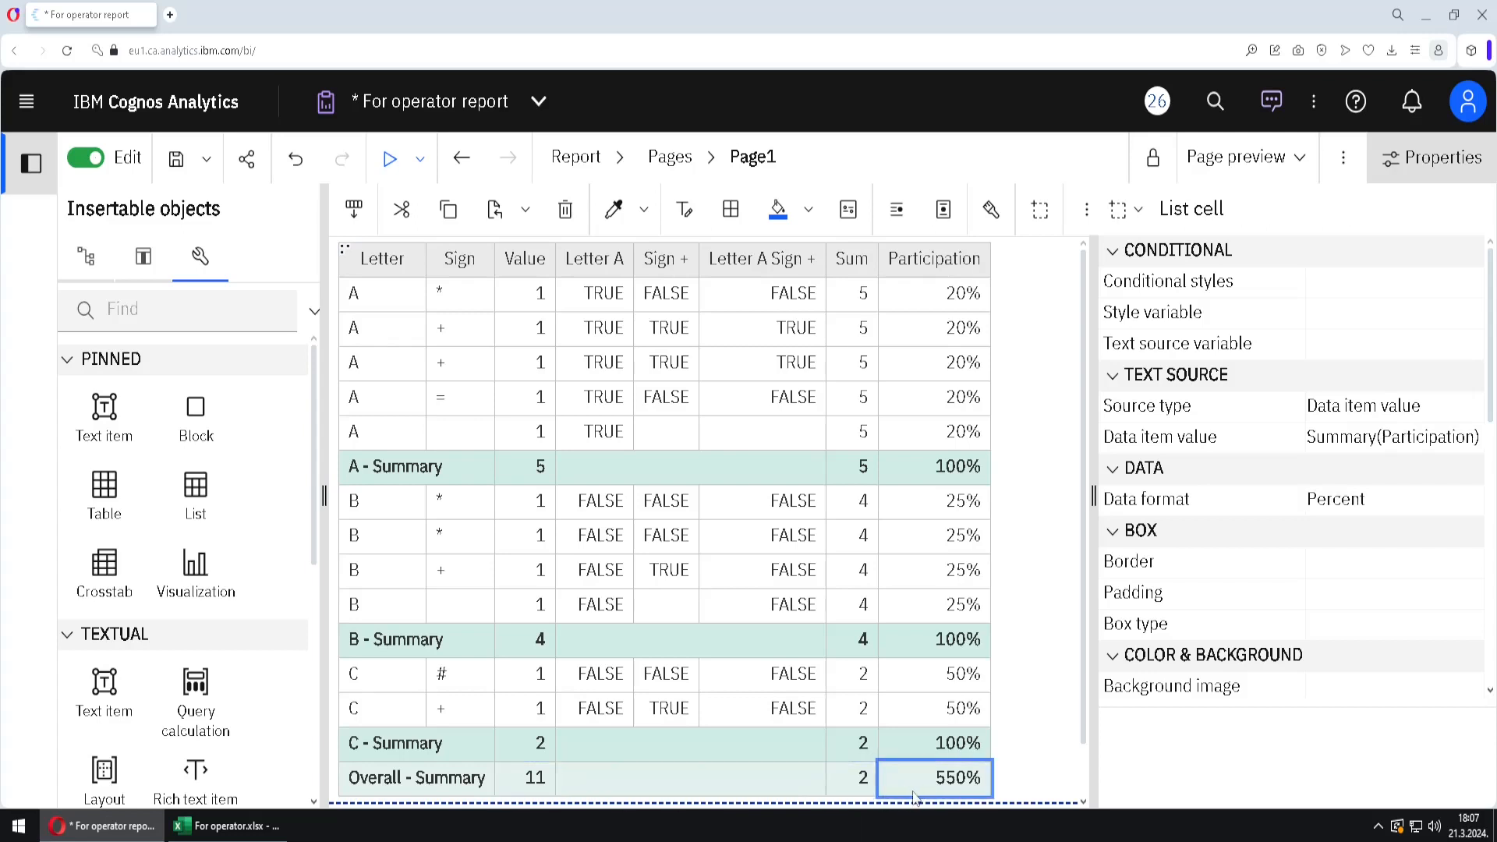
Step: Set the summary method of the Sum column's overall summary to Total
{"action": "left_click", "coordinate": [850, 790]}
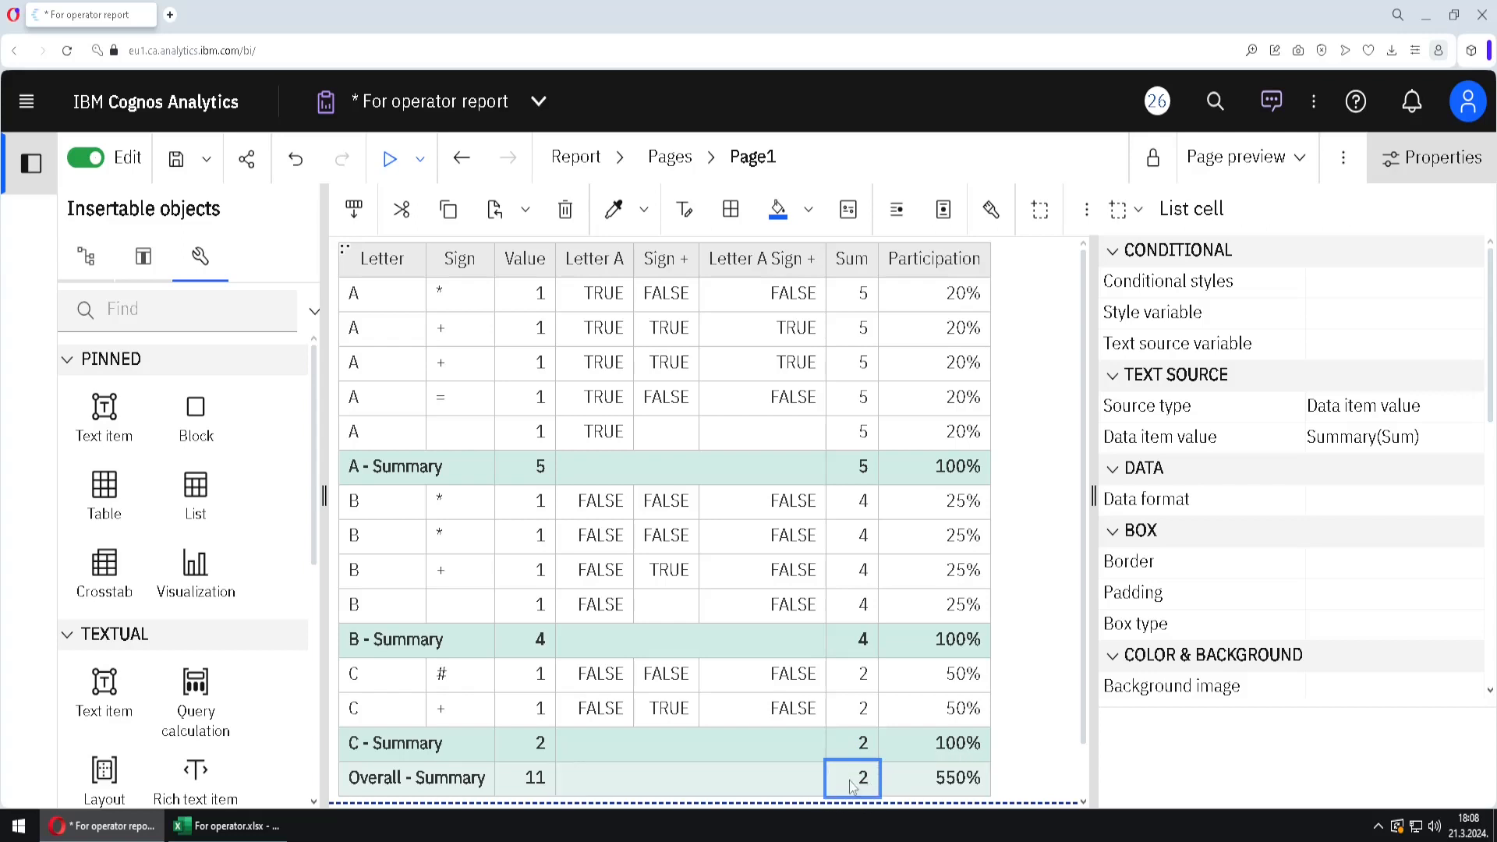
{"action": "scroll", "coordinate": [1435, 484], "scroll_direction": "down", "scroll_amount": 5}
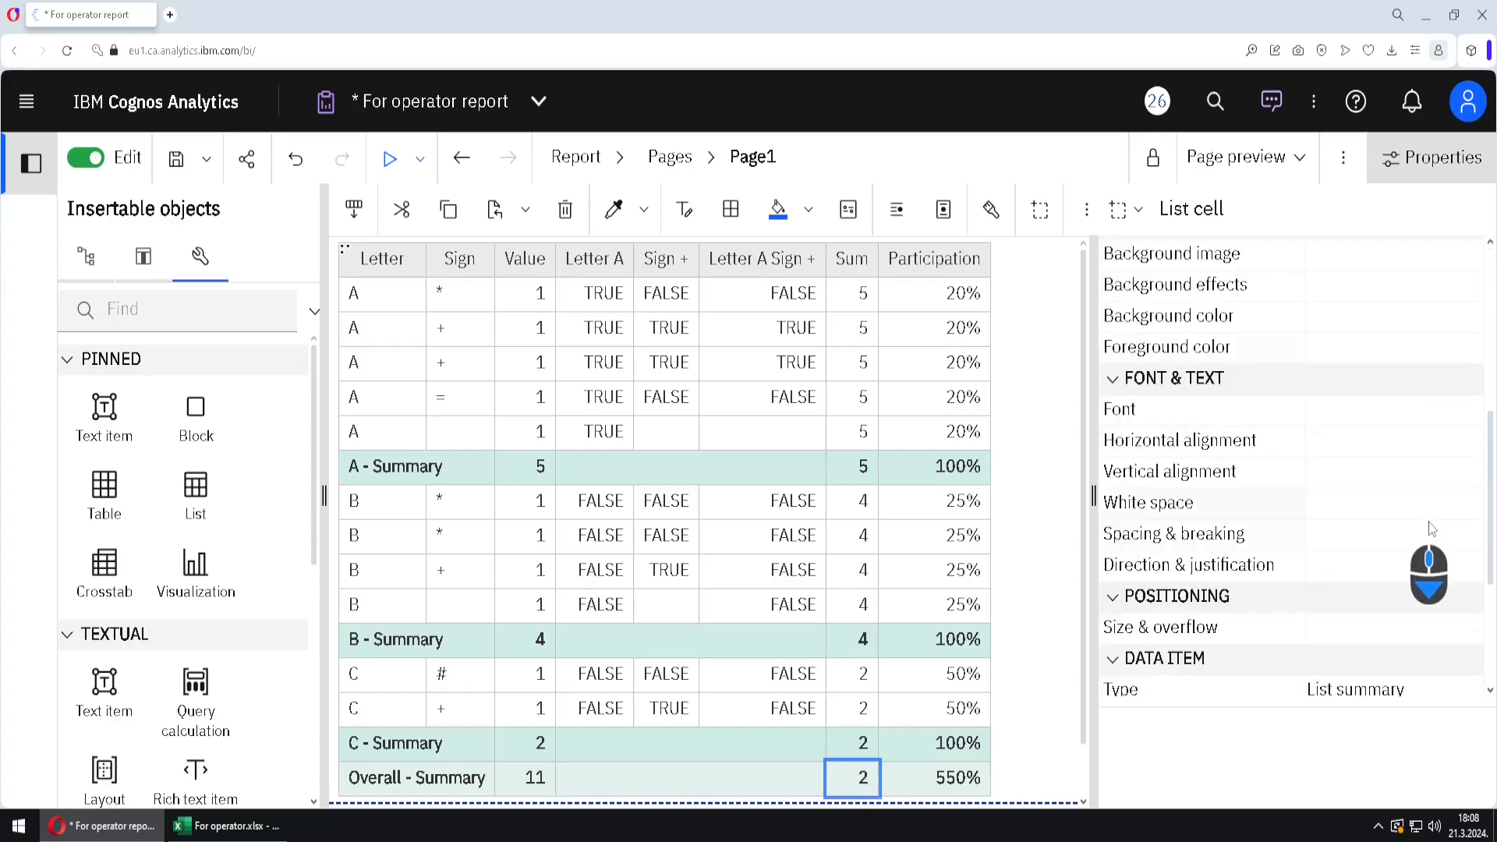
{"action": "scroll", "coordinate": [1429, 577], "scroll_direction": "down", "scroll_amount": 2}
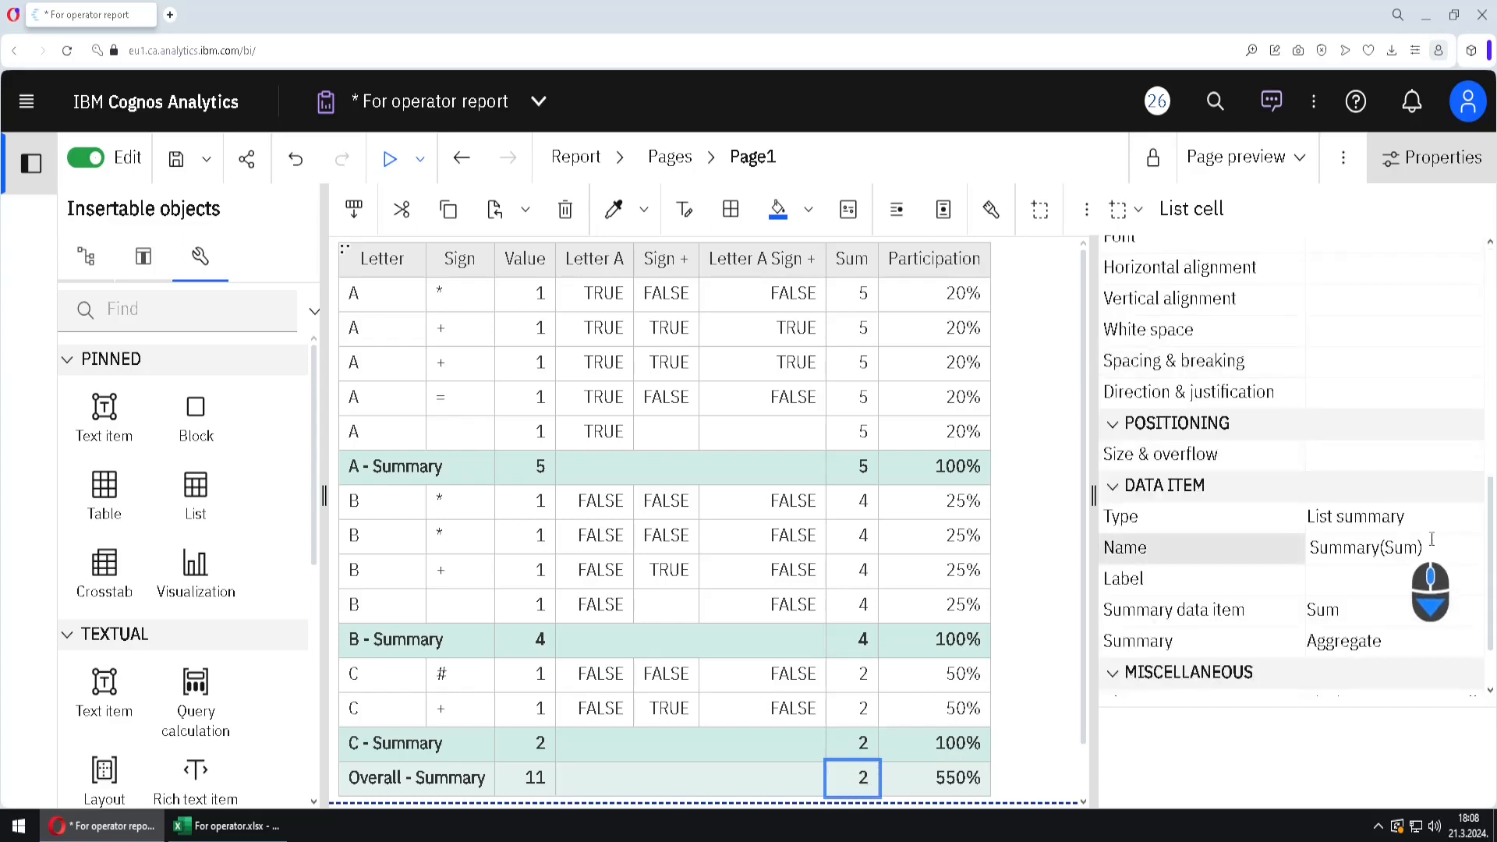
{"action": "left_click", "coordinate": [1427, 641]}
{"action": "scroll", "coordinate": [1447, 577], "scroll_direction": "down", "scroll_amount": 1}
{"action": "left_click", "coordinate": [1464, 555]}
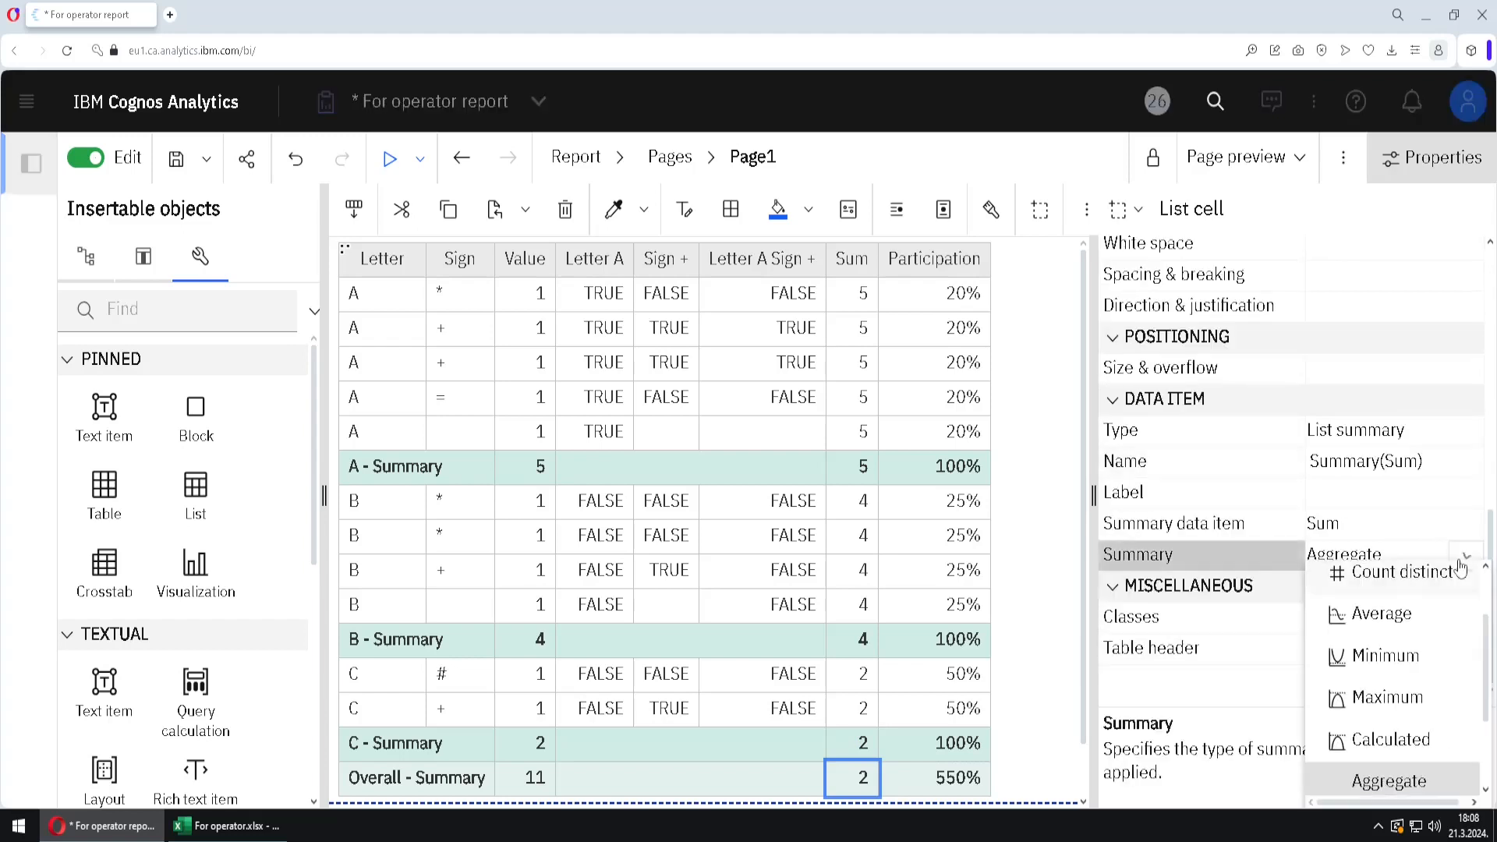
{"action": "scroll", "coordinate": [1423, 640], "scroll_direction": "up", "scroll_amount": 3}
{"action": "left_click", "coordinate": [1396, 589]}
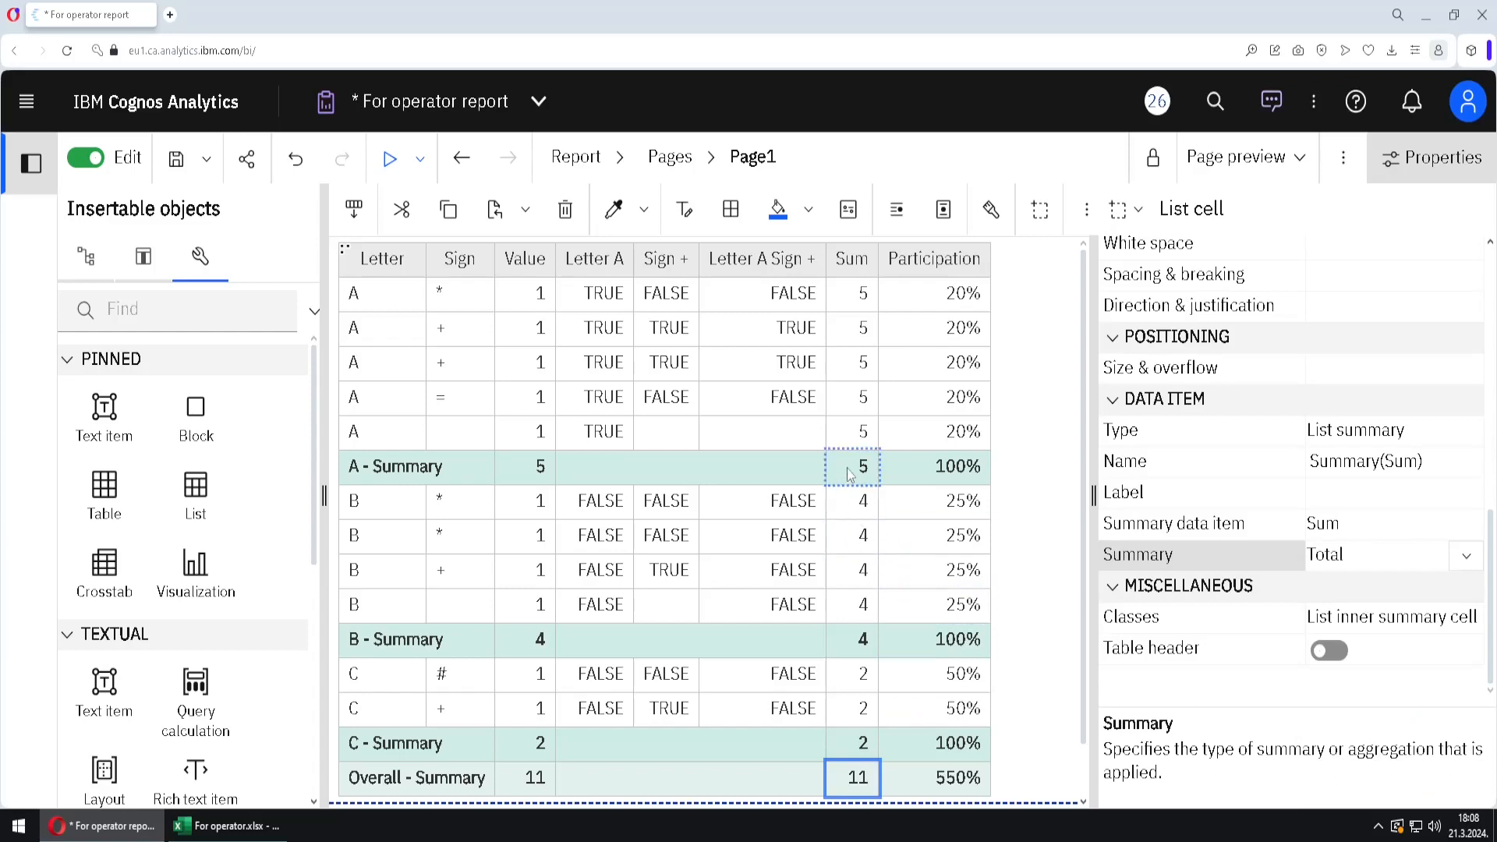
Step: Try Count and then Average as the summary method for the Sum column's summary
{"action": "left_click", "coordinate": [1467, 556]}
{"action": "left_click", "coordinate": [1410, 635]}
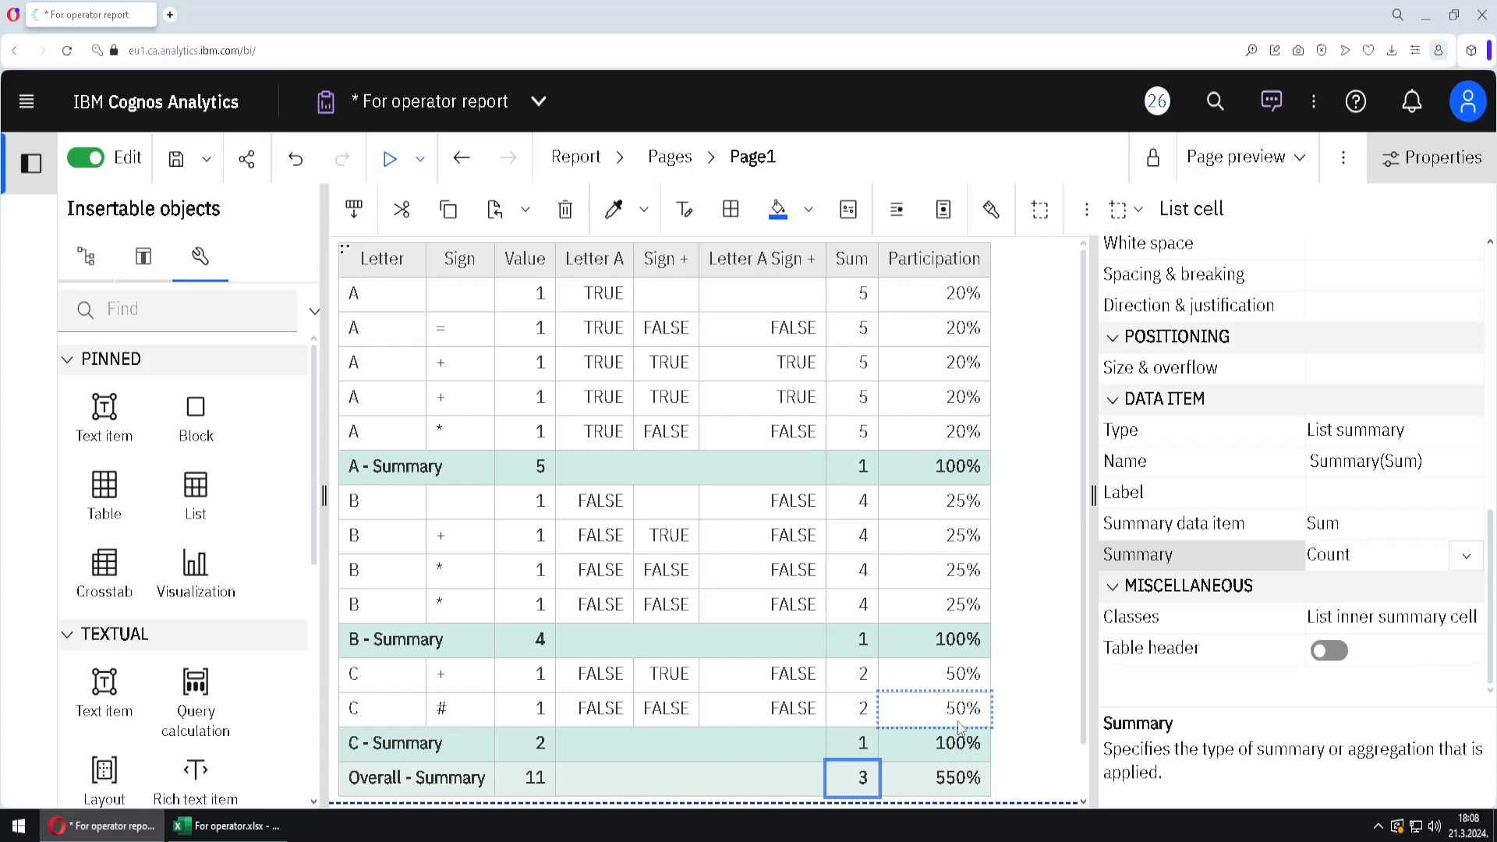
{"action": "left_click", "coordinate": [1465, 556]}
{"action": "left_click", "coordinate": [1419, 705]}
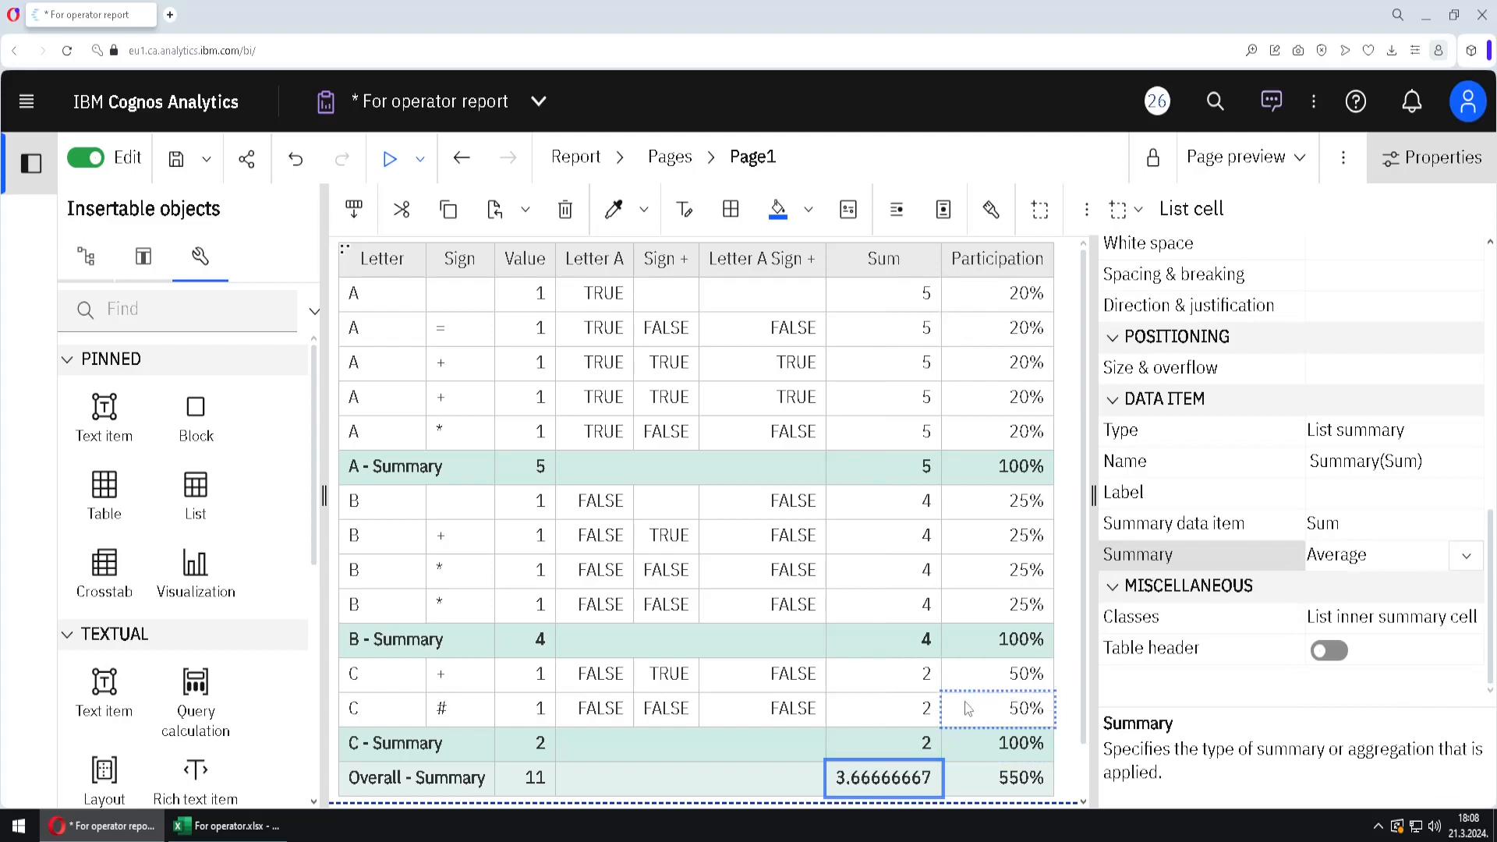
Step: Return the Sum column's summary method to Aggregate, and switch it to Calculated
{"action": "left_click", "coordinate": [1465, 563]}
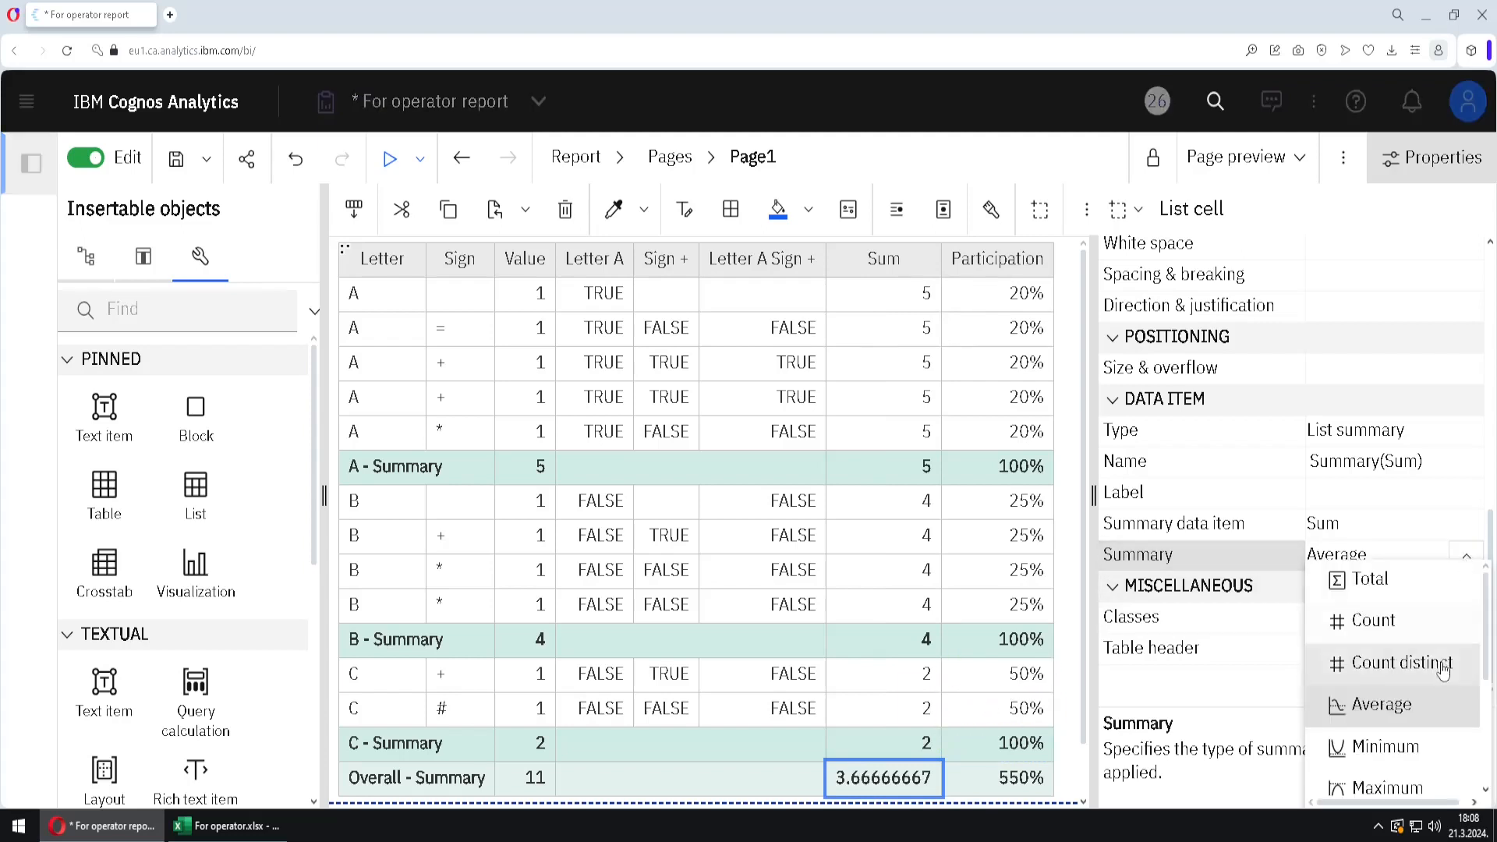
{"action": "scroll", "coordinate": [1431, 686], "scroll_direction": "down", "scroll_amount": 3}
{"action": "left_click", "coordinate": [1433, 698]}
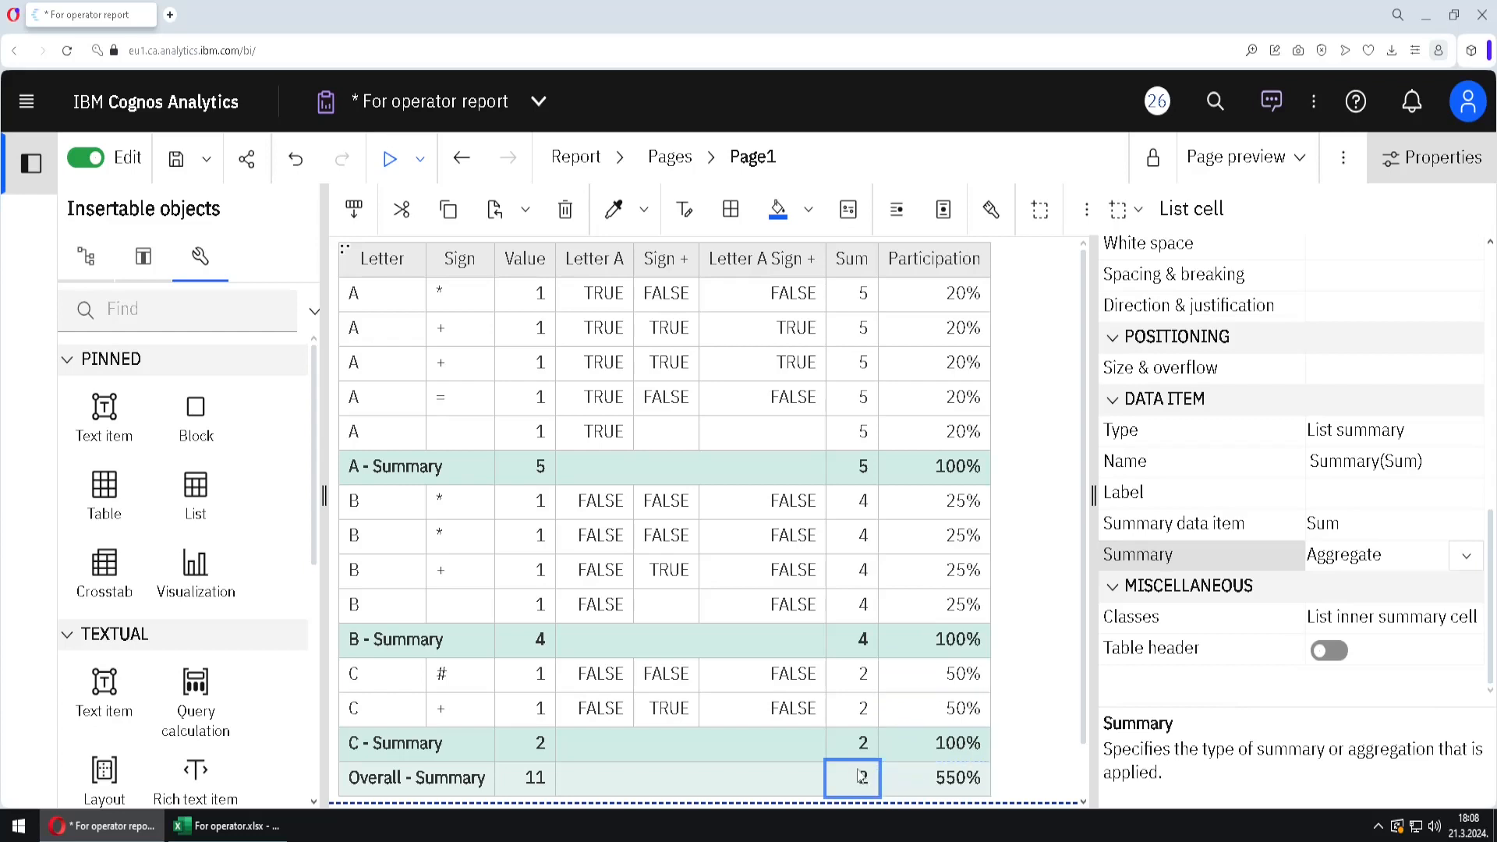
{"action": "left_click", "coordinate": [1467, 557]}
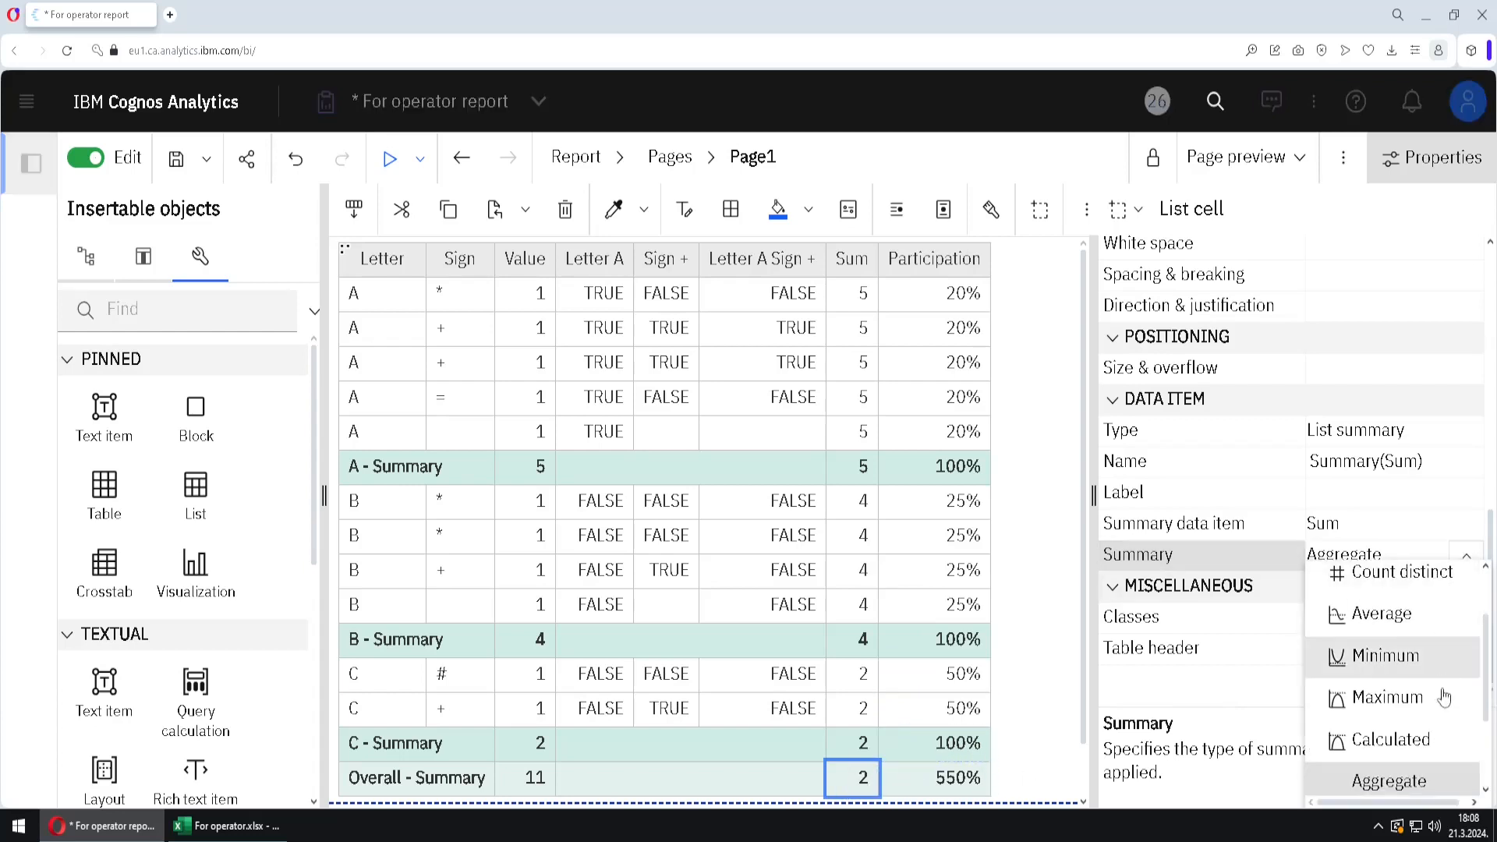
{"action": "left_click", "coordinate": [1441, 740]}
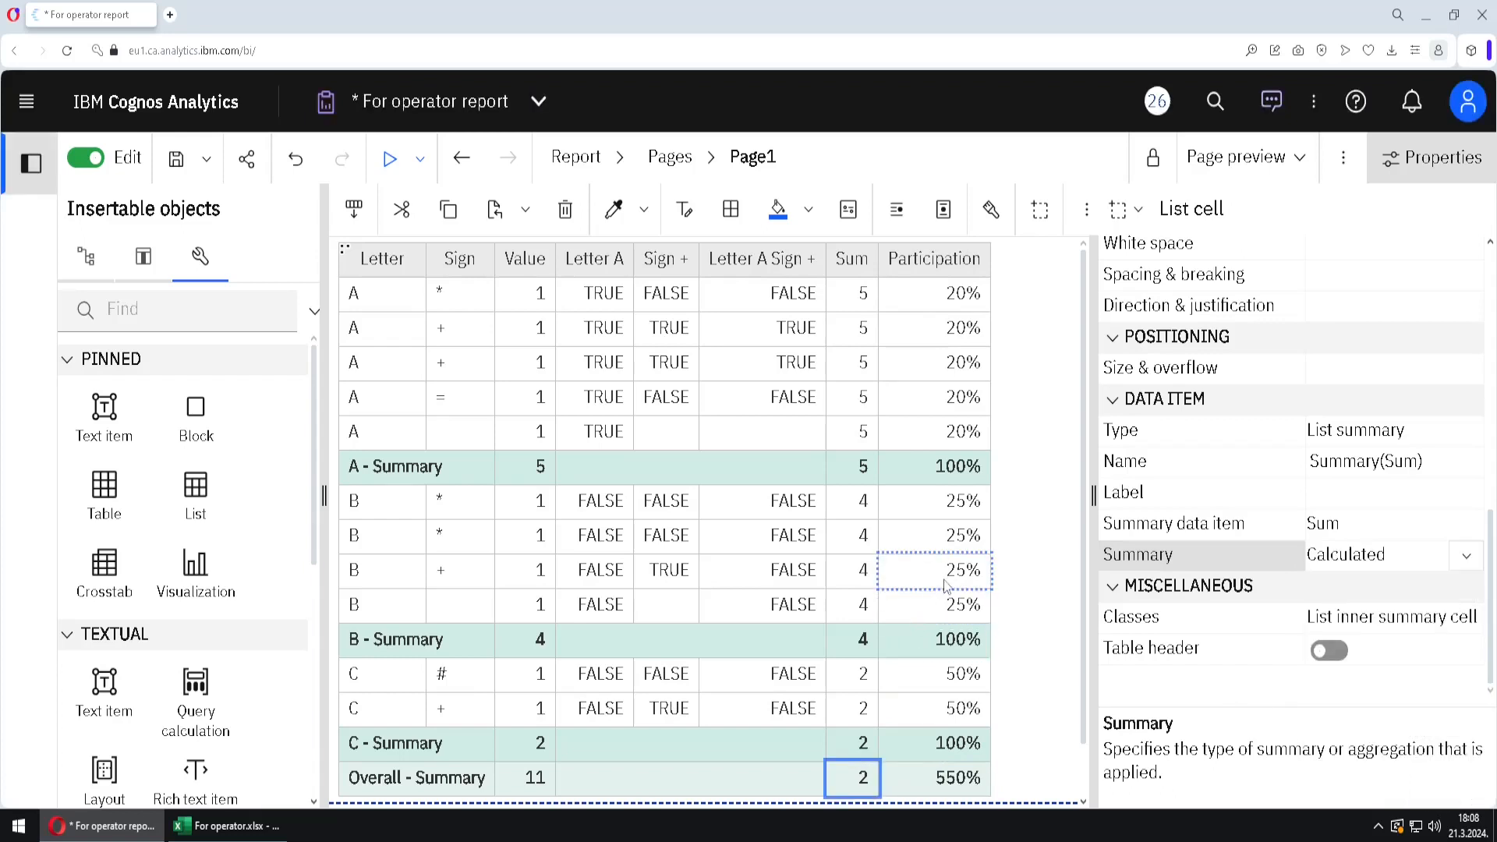
Step: Check the Sum column's expression without changing it, and set the summary method of its overall summary to Total
{"action": "double_click", "coordinate": [850, 400]}
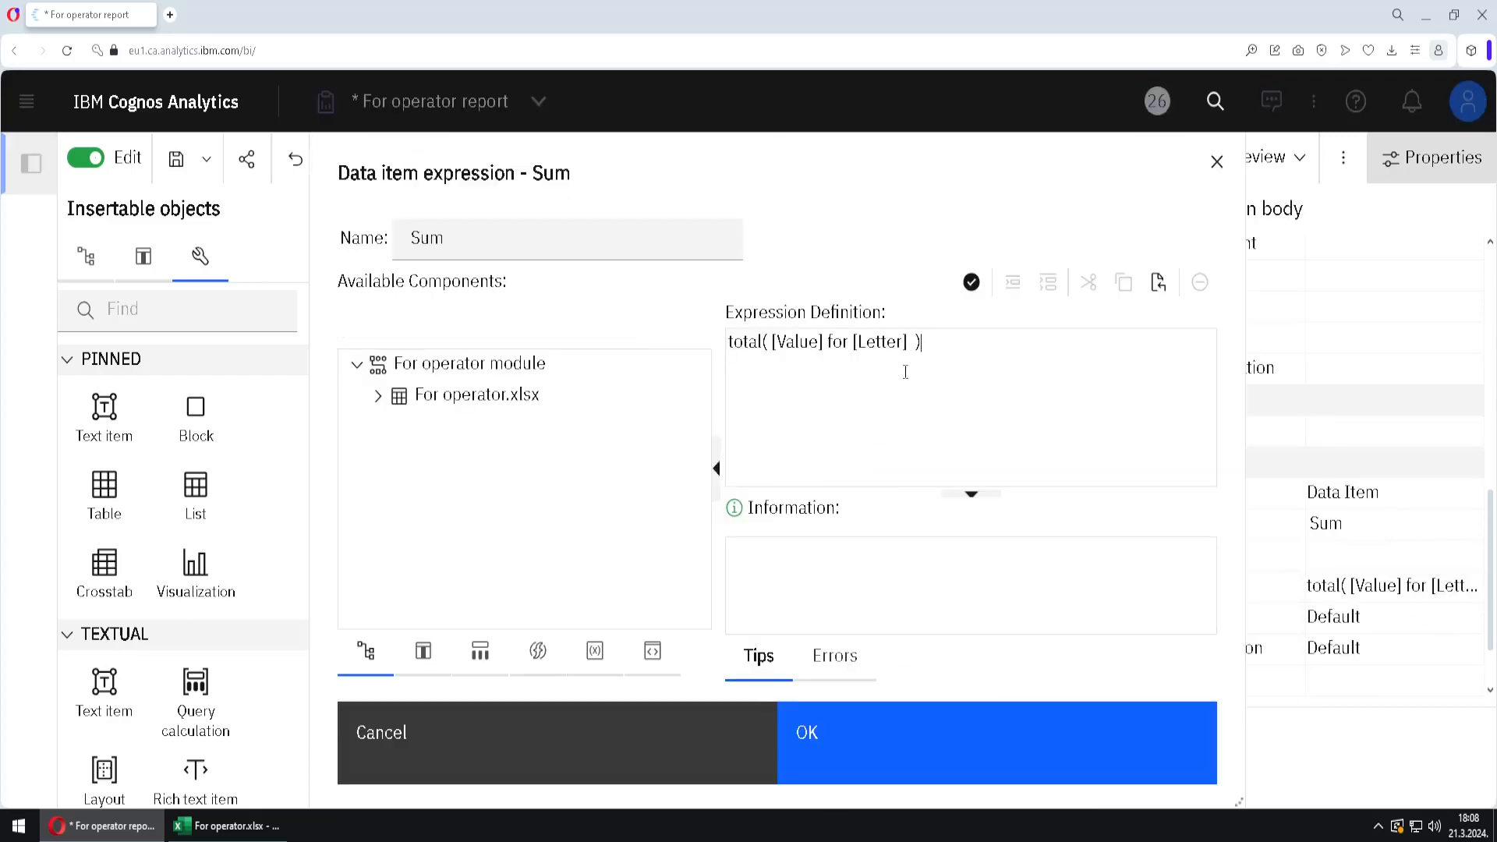
{"action": "left_click", "coordinate": [595, 751]}
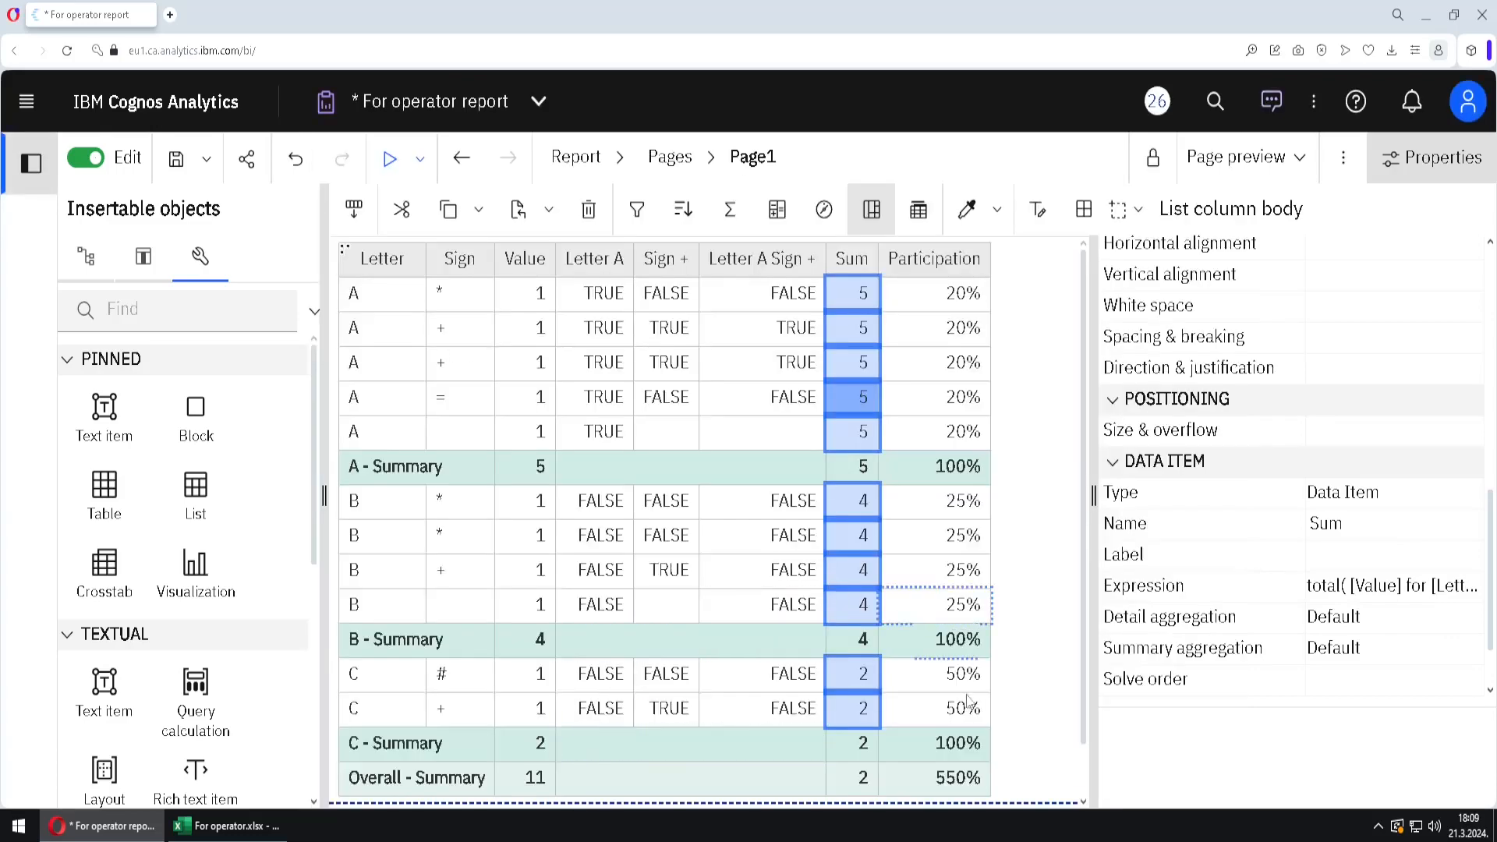
{"action": "left_click", "coordinate": [841, 783]}
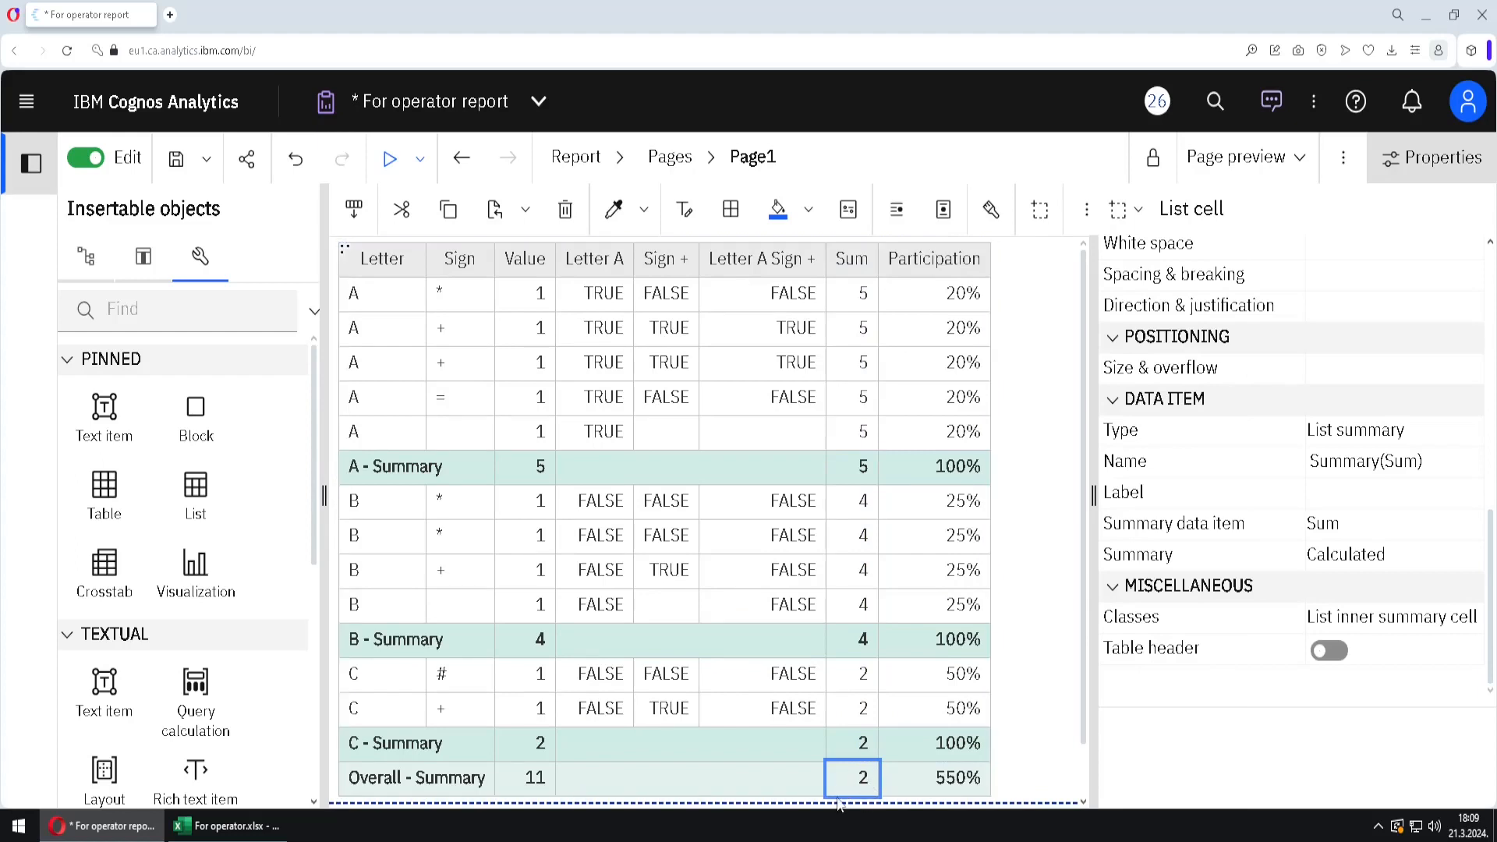
{"action": "scroll", "coordinate": [859, 800], "scroll_direction": "down", "scroll_amount": 1}
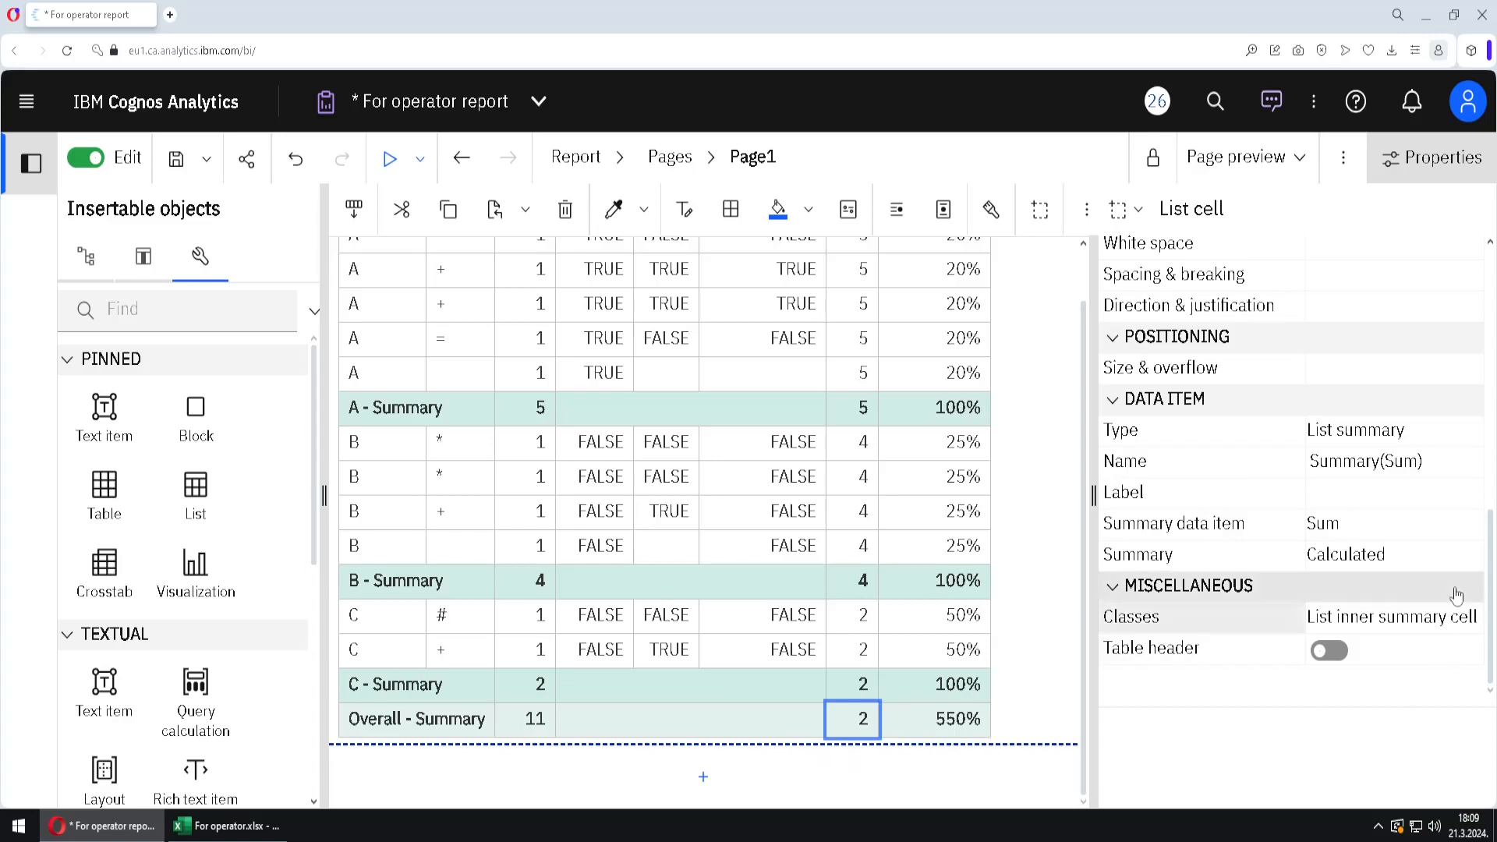
{"action": "left_click", "coordinate": [1450, 554]}
{"action": "left_click", "coordinate": [1459, 565]}
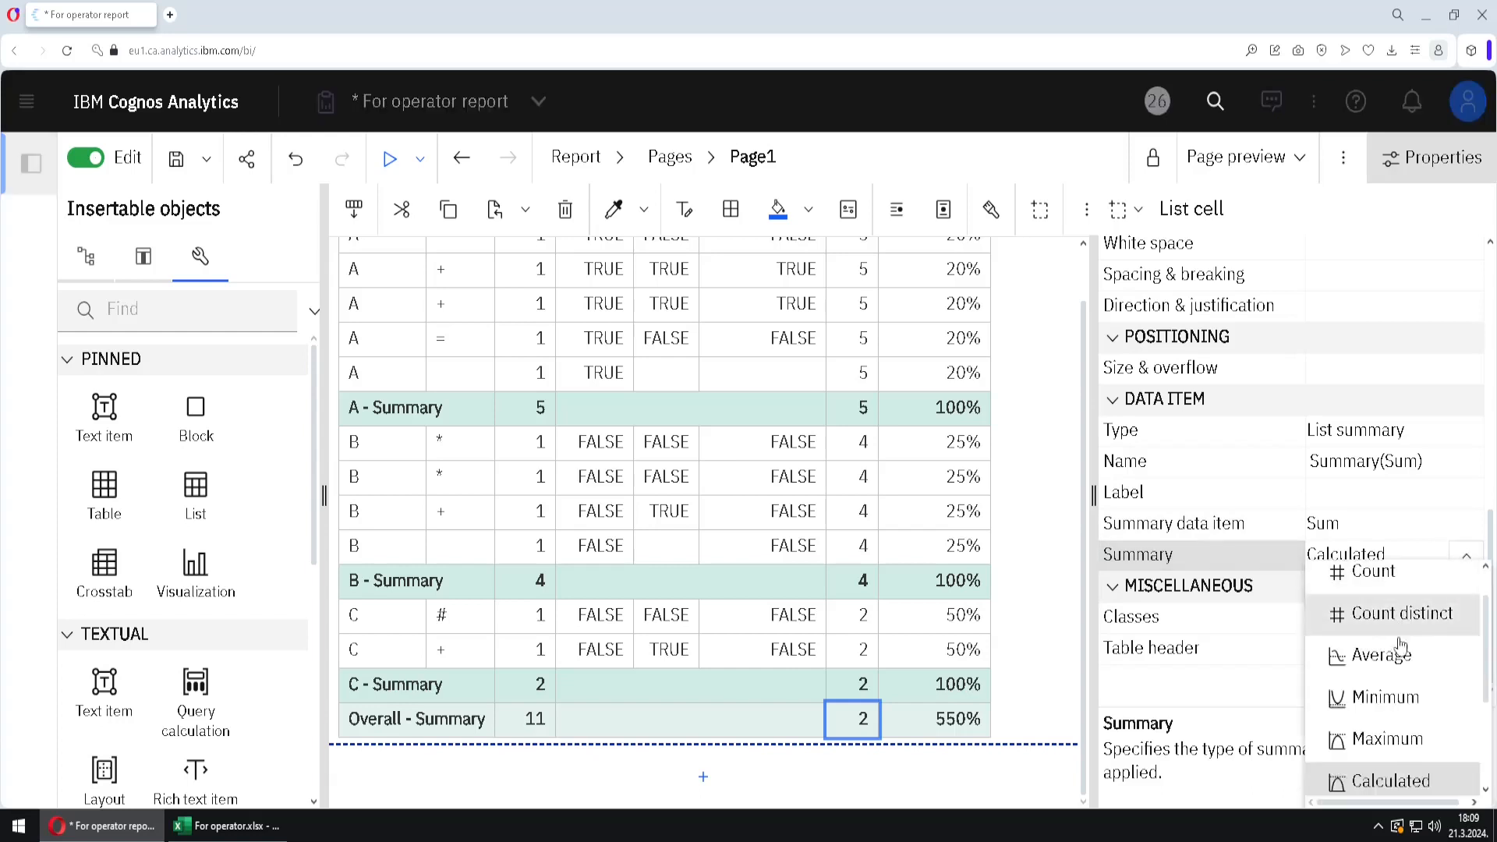
{"action": "scroll", "coordinate": [1392, 608], "scroll_direction": "up", "scroll_amount": 3}
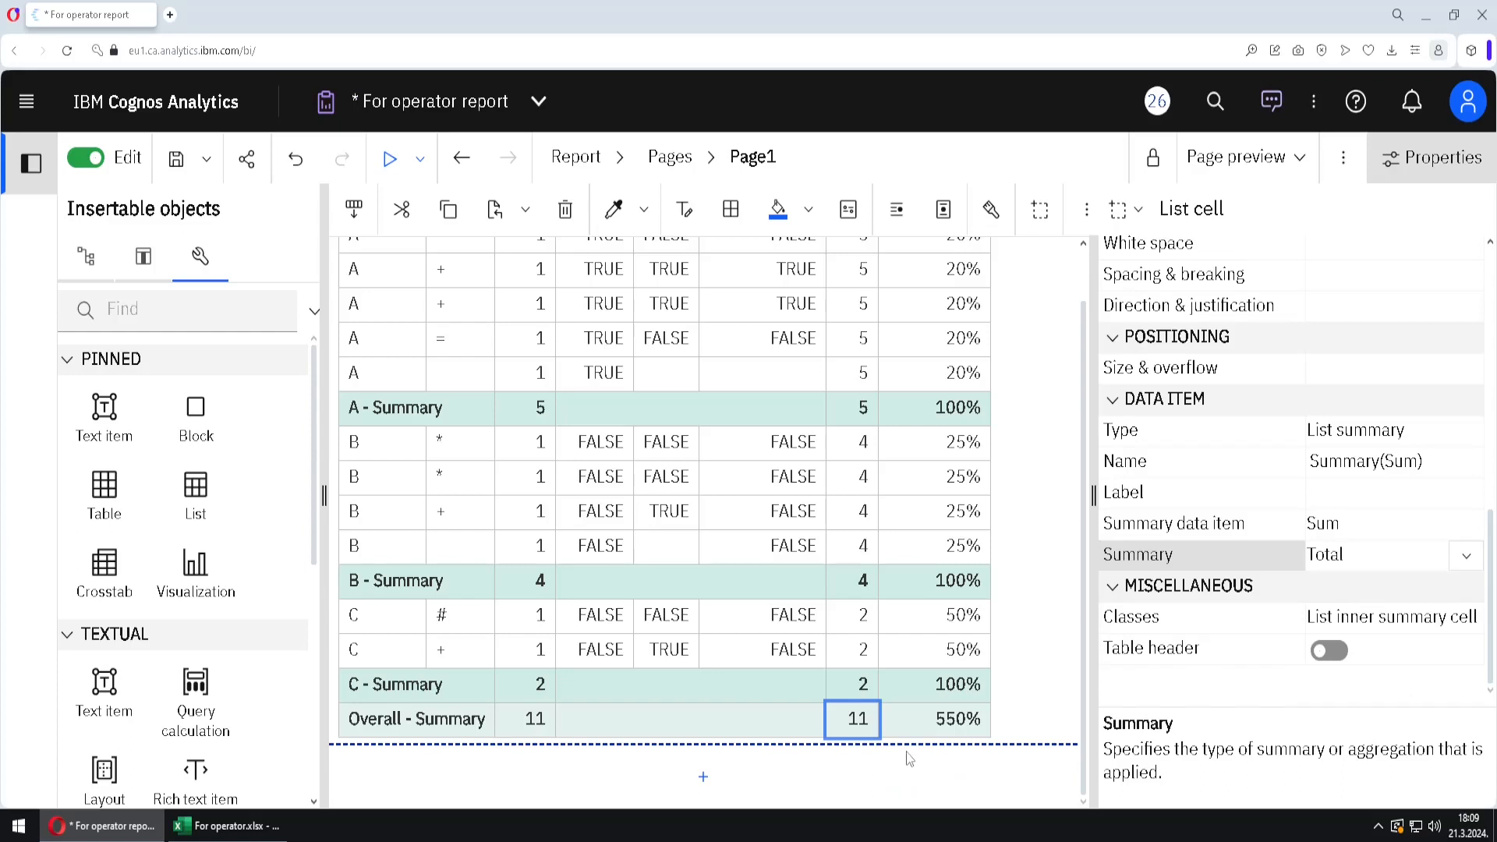
Step: Unlock the page objects and delete the text item in the Participation column's overall summary cell
{"action": "left_click", "coordinate": [928, 733]}
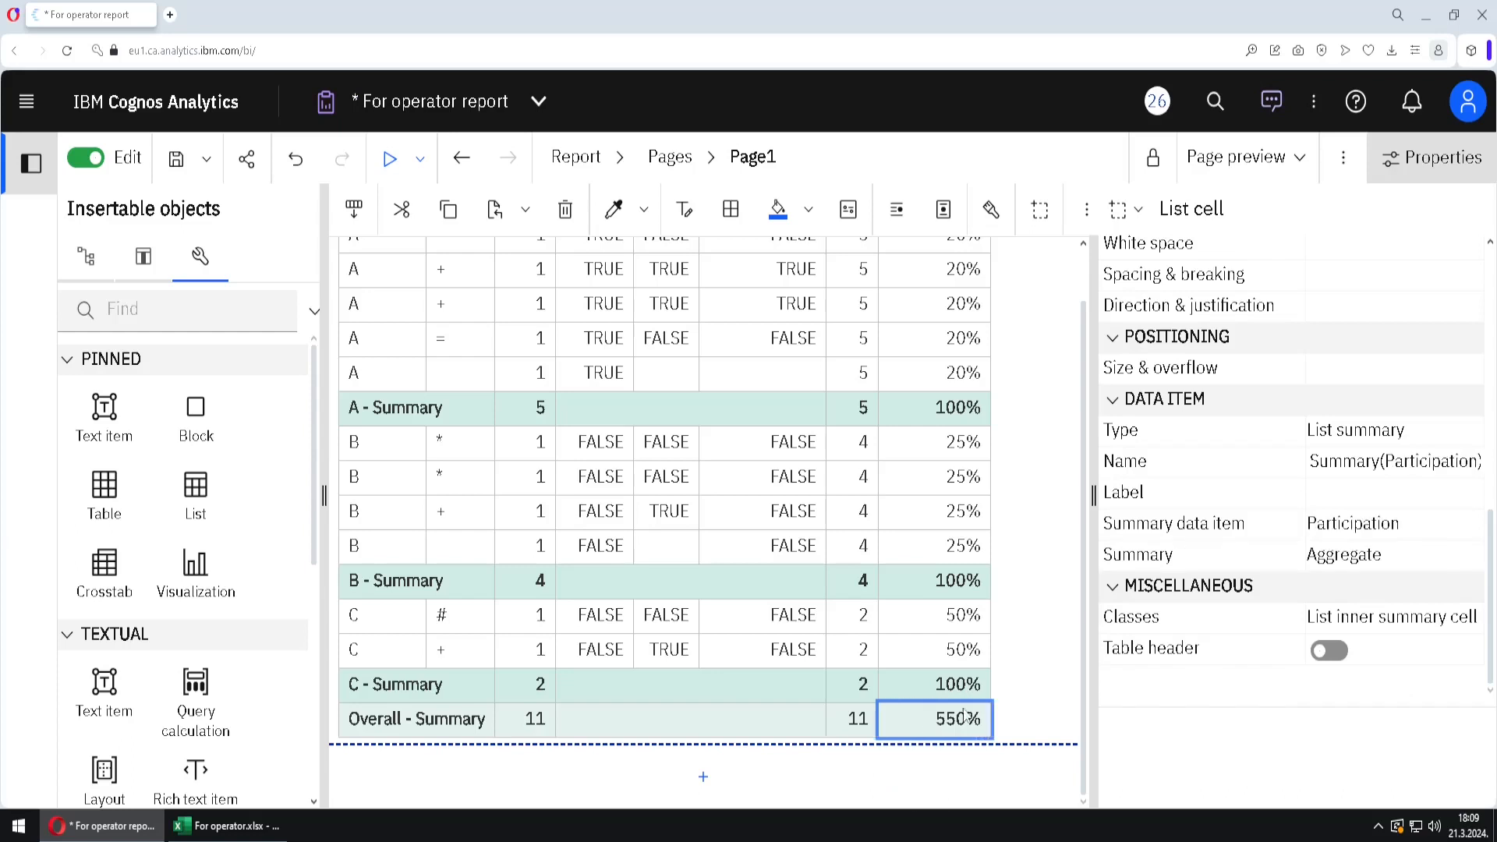
{"action": "left_click", "coordinate": [1157, 160]}
{"action": "left_click", "coordinate": [958, 724]}
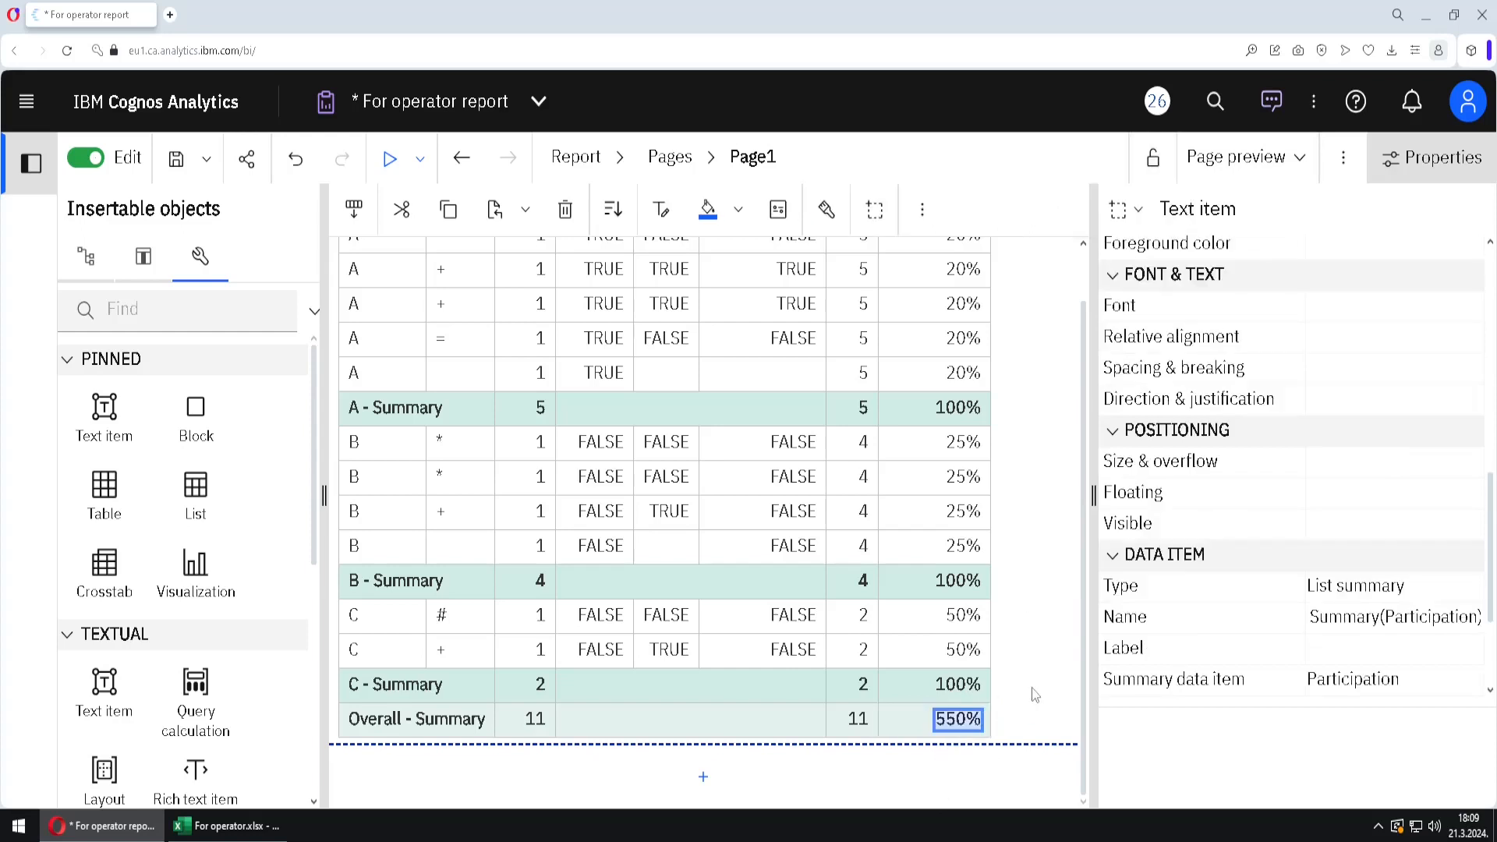
{"action": "key", "text": "Delete"}
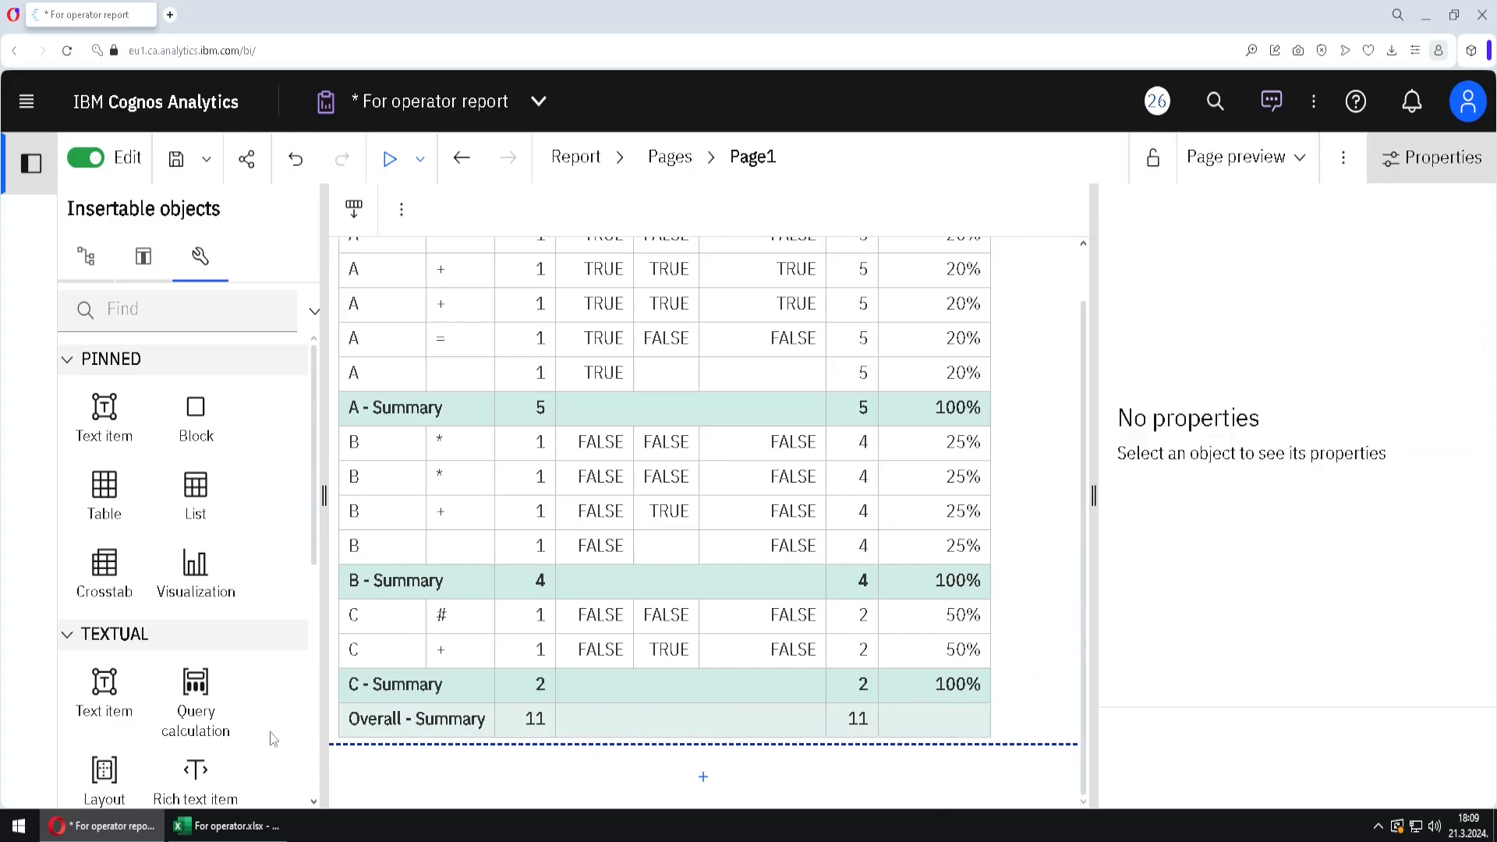
Step: Insert a query calculation with the expression 1 into the empty Participation cell of the overall summary row
{"action": "left_click_drag", "start_coordinate": [196, 702], "coordinate": [950, 731]}
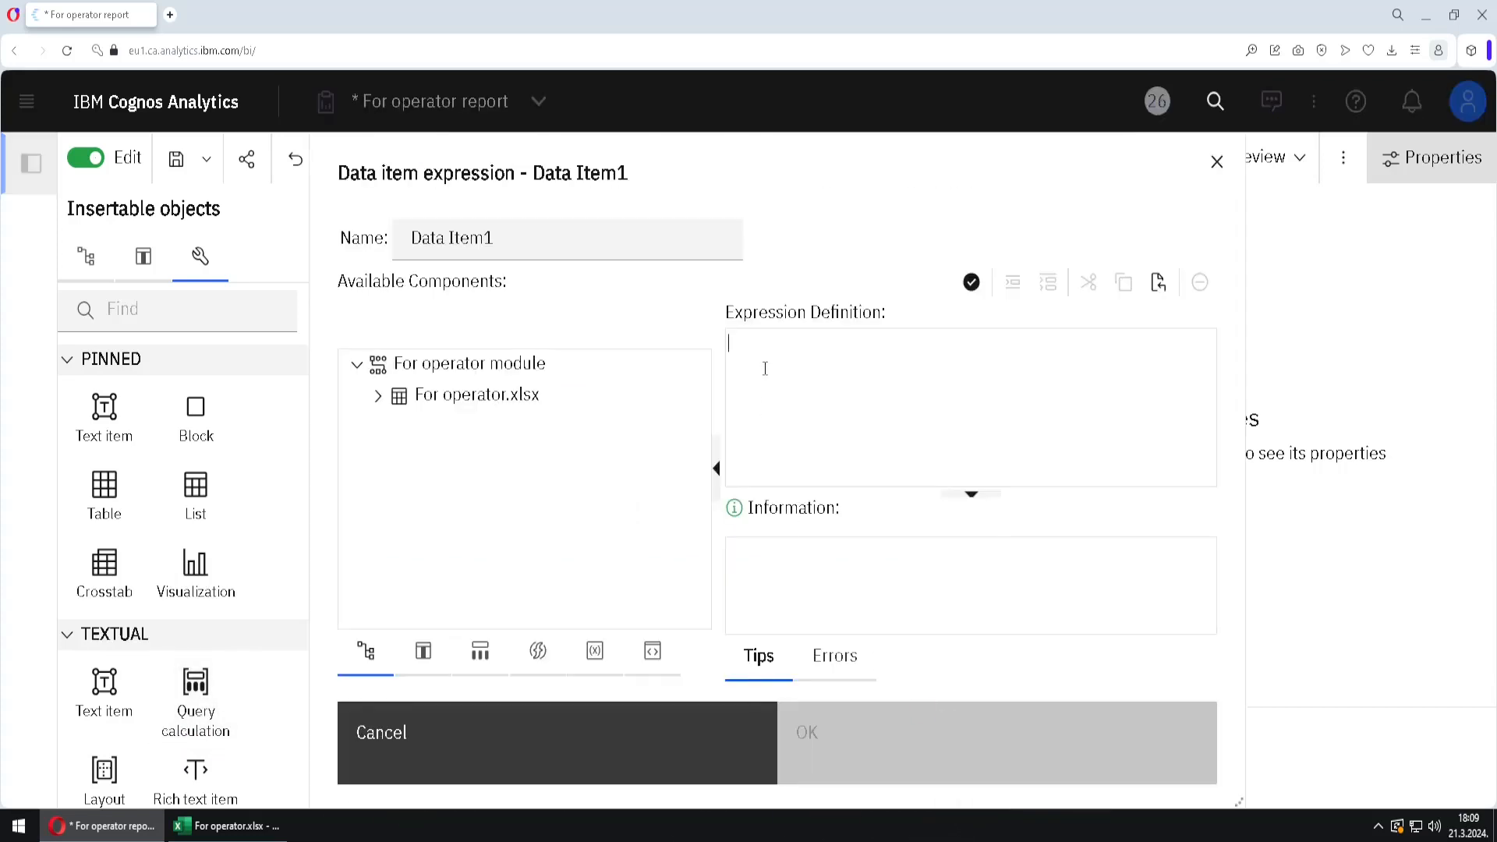
{"action": "type", "text": "1"}
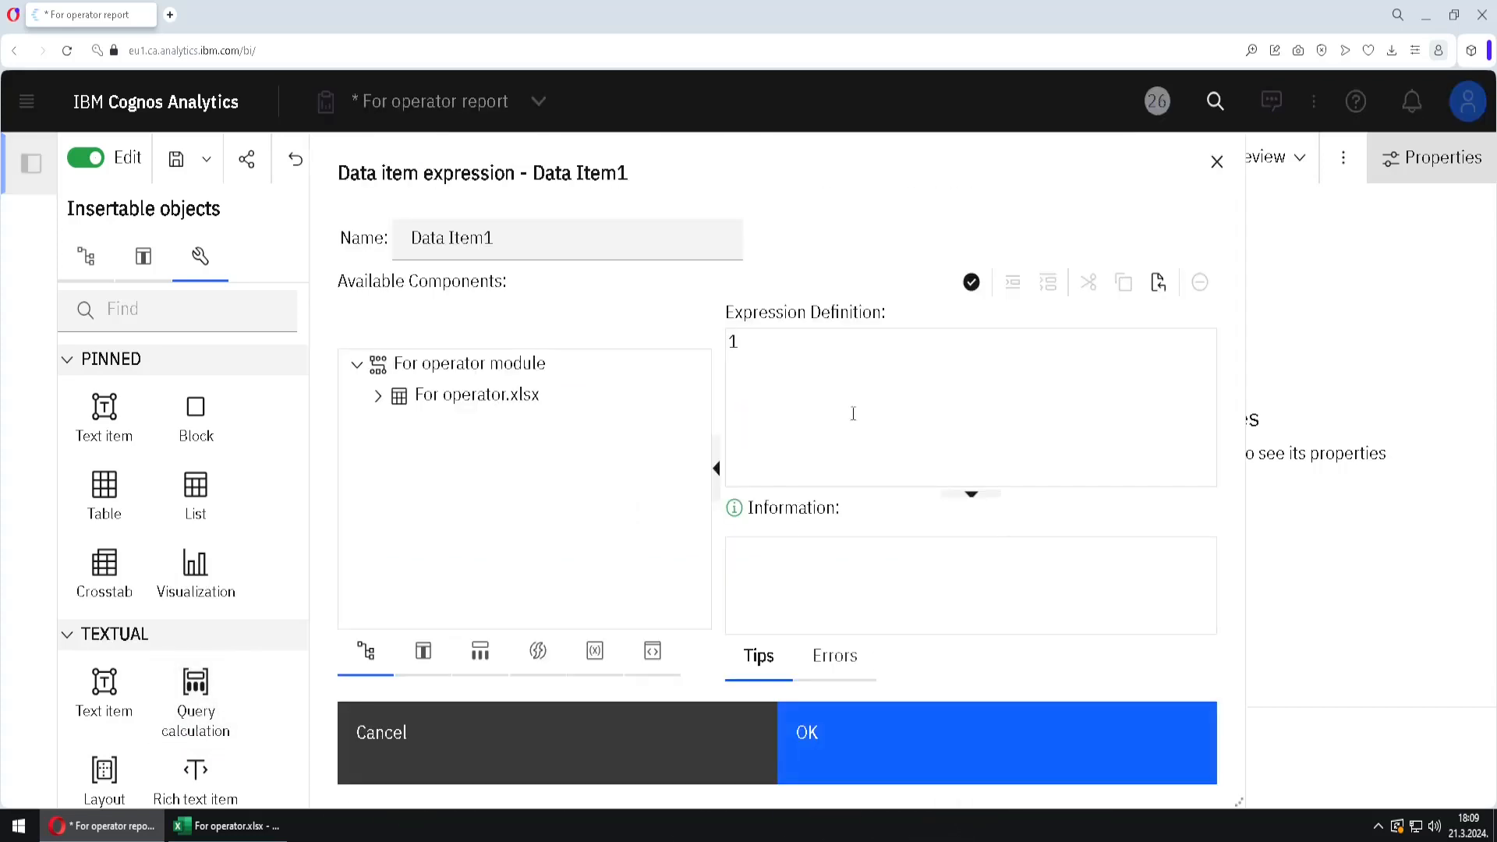
{"action": "left_click", "coordinate": [902, 759]}
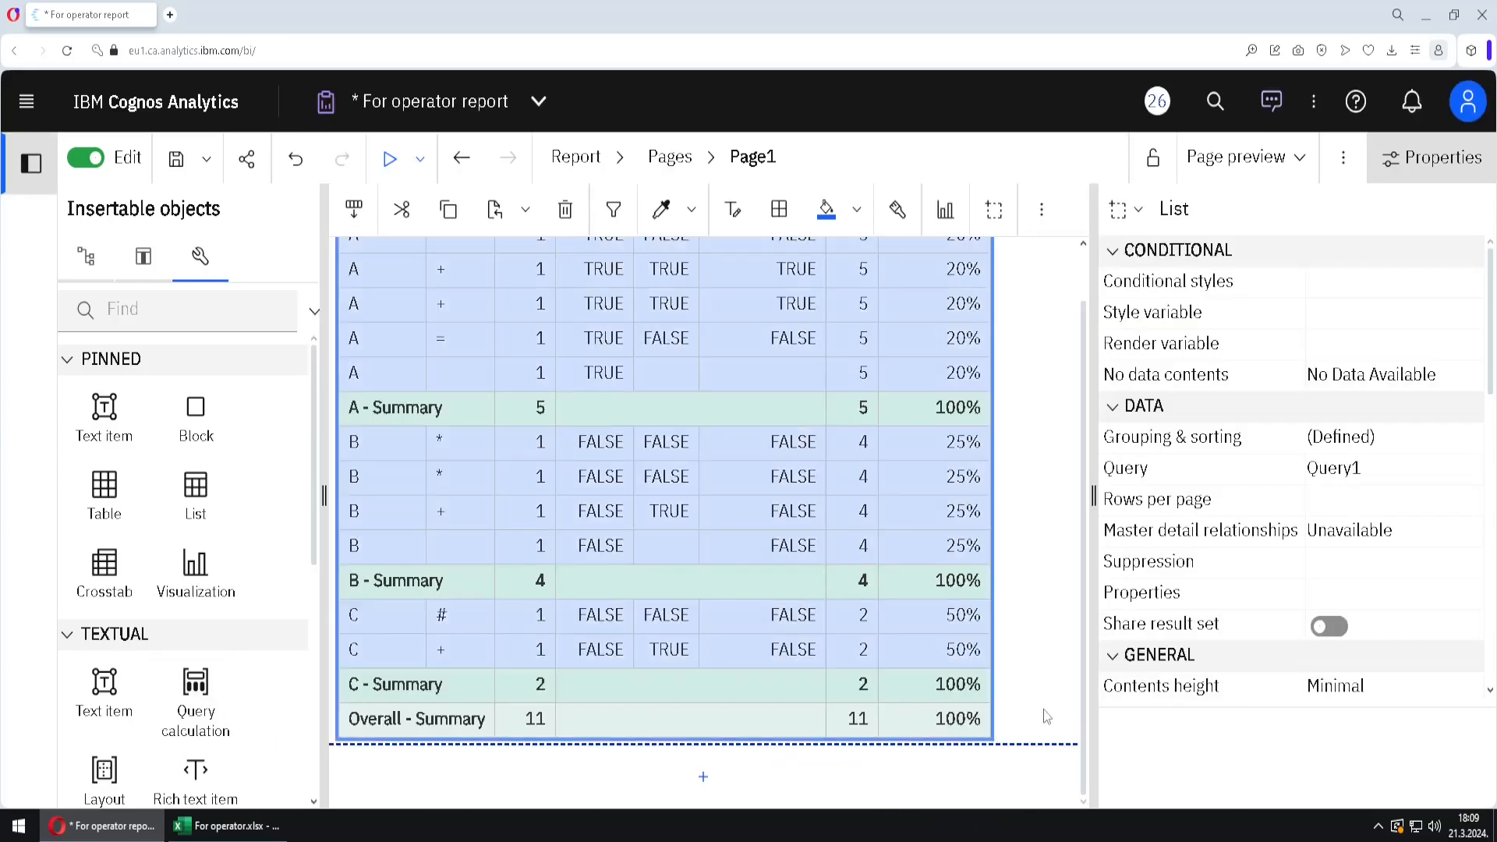
Step: Replace the overall Participation calculation's expression with total([Value]) / total([Value] for Report)
{"action": "left_click", "coordinate": [949, 718]}
{"action": "double_click", "coordinate": [949, 718]}
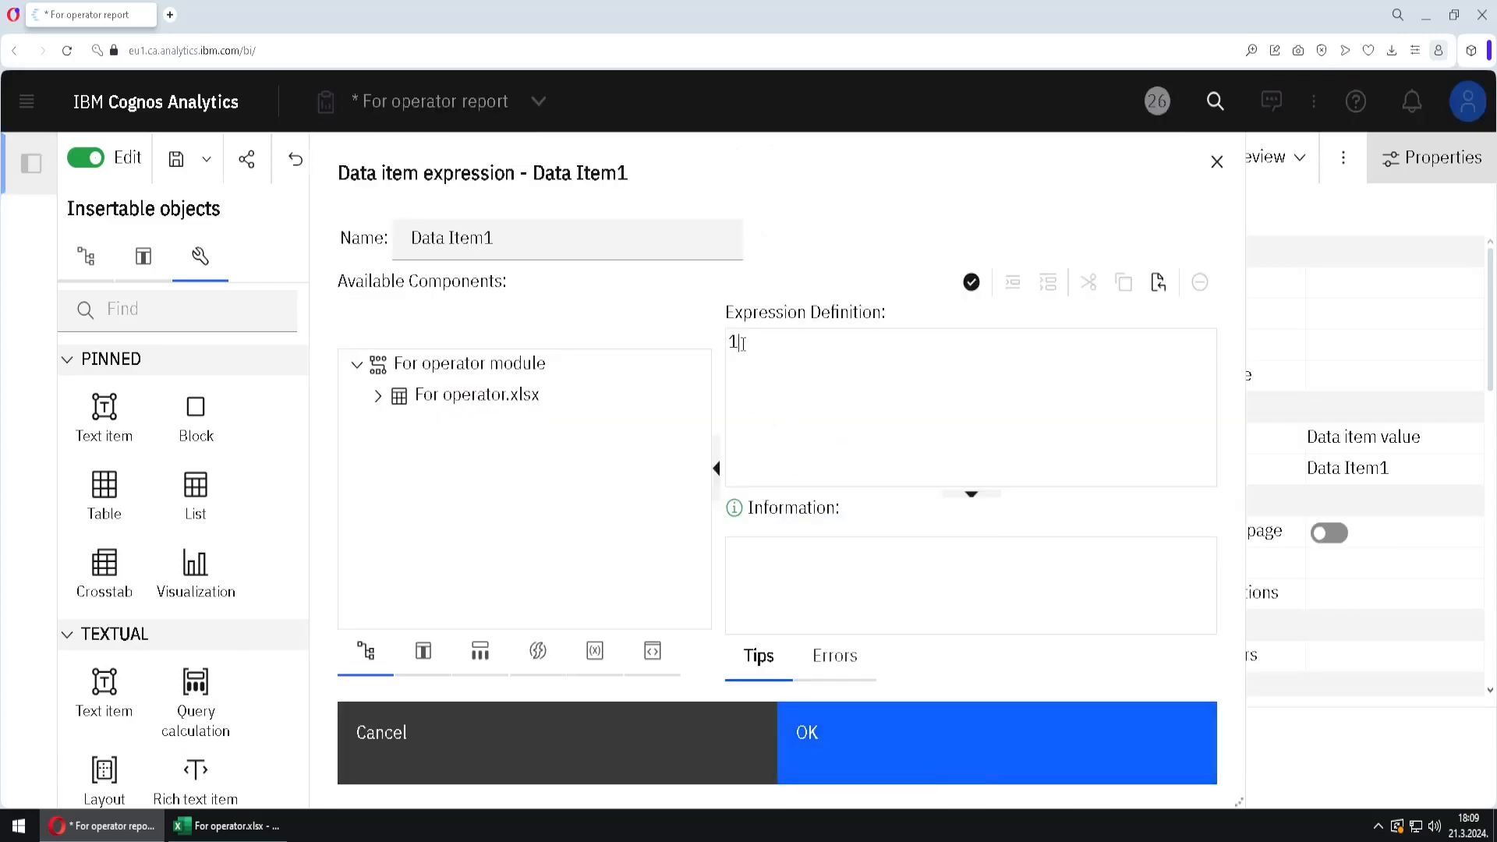
{"action": "key", "text": "BackSpace"}
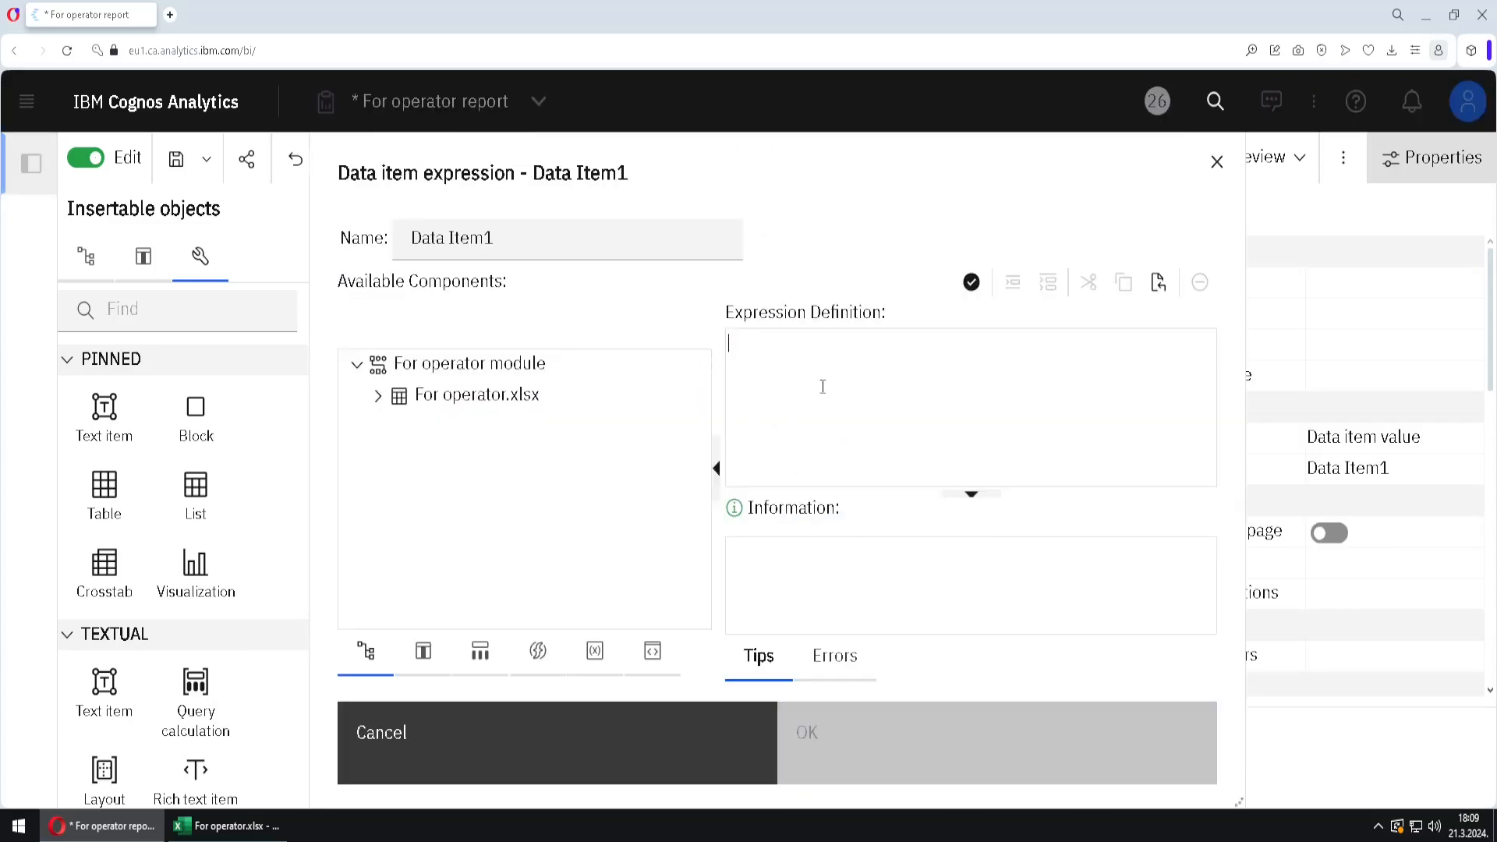
{"action": "type", "text": "total("}
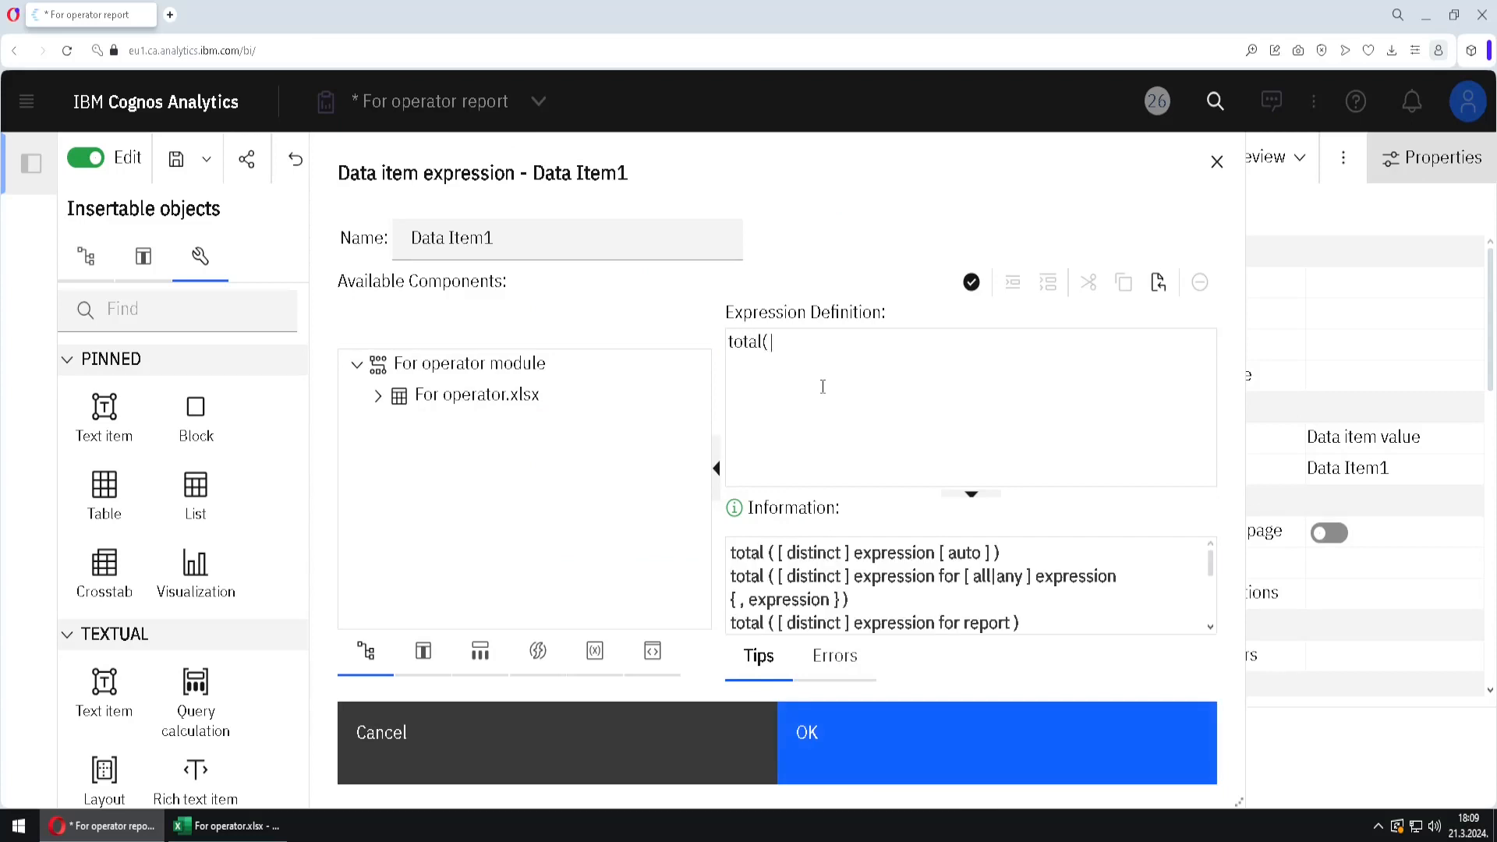
{"action": "left_click", "coordinate": [423, 651]}
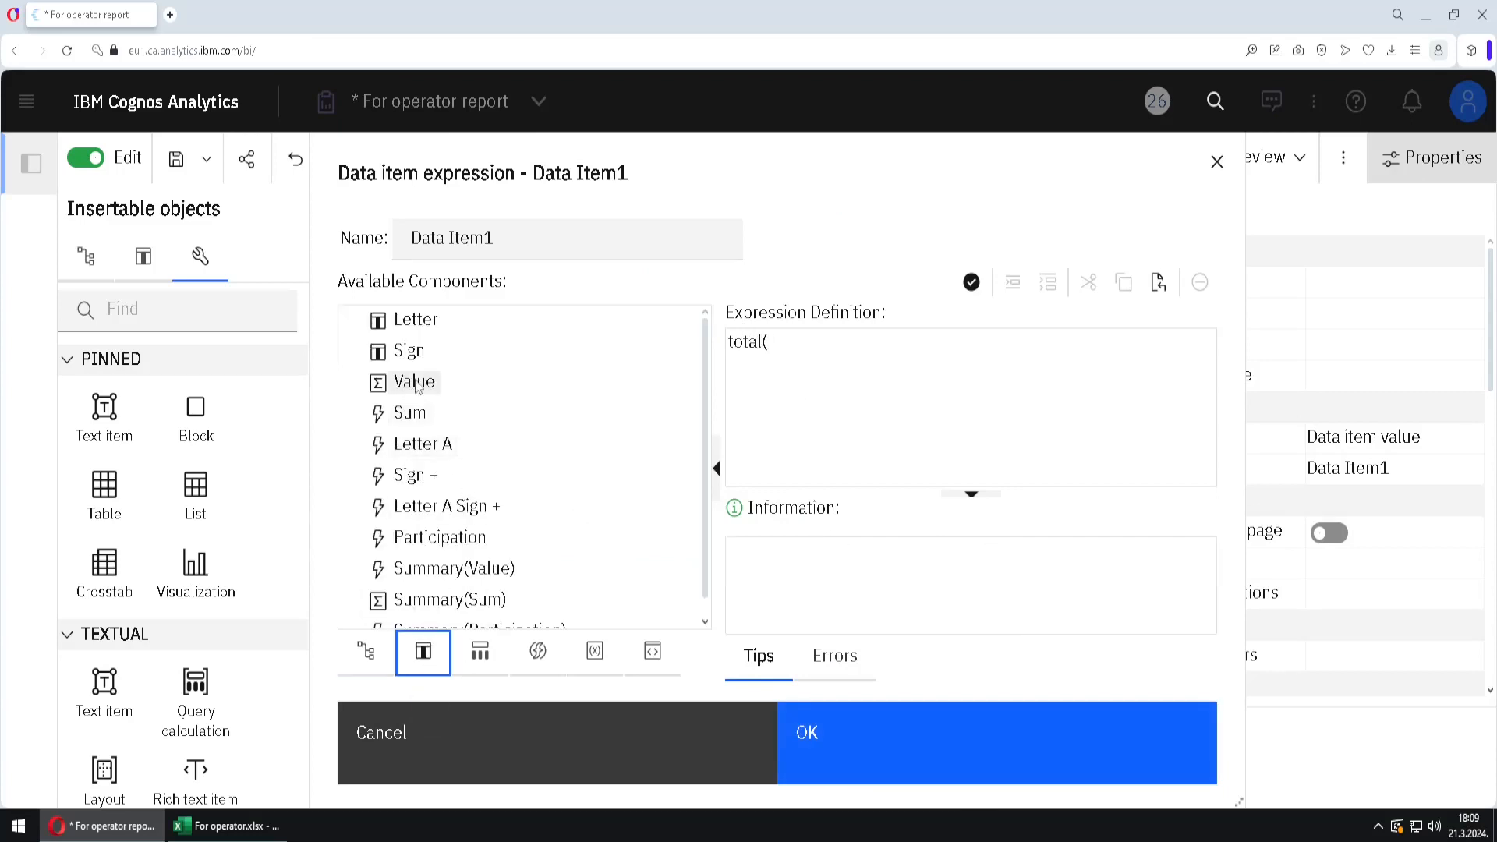
{"action": "left_click_drag", "start_coordinate": [414, 381], "coordinate": [851, 358]}
{"action": "left_click", "coordinate": [830, 353]}
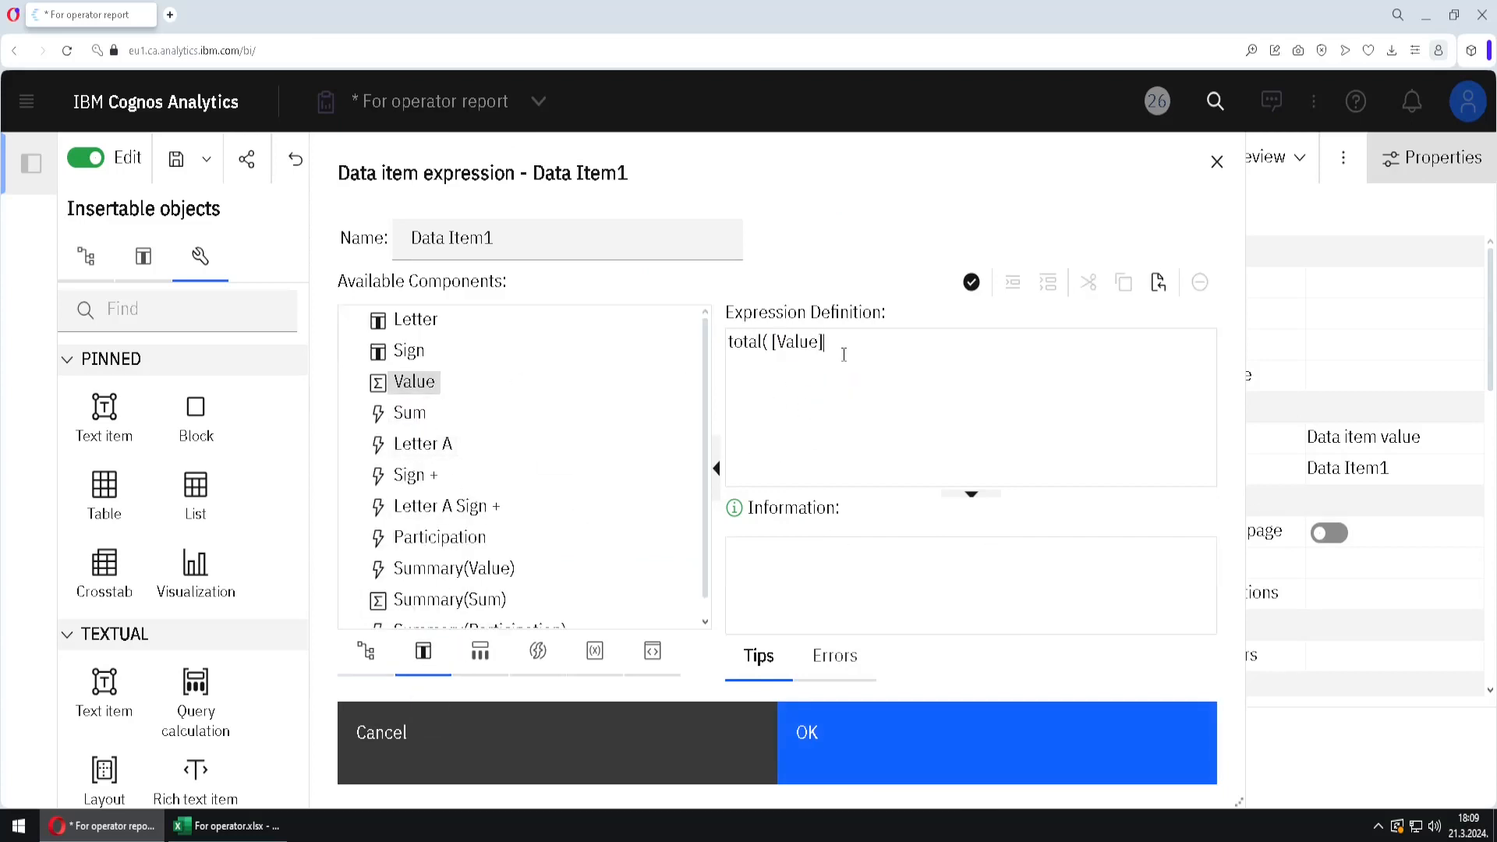
{"action": "type", "text": "/ total("}
{"action": "left_click_drag", "start_coordinate": [414, 382], "coordinate": [968, 345]}
{"action": "left_click", "coordinate": [968, 345]}
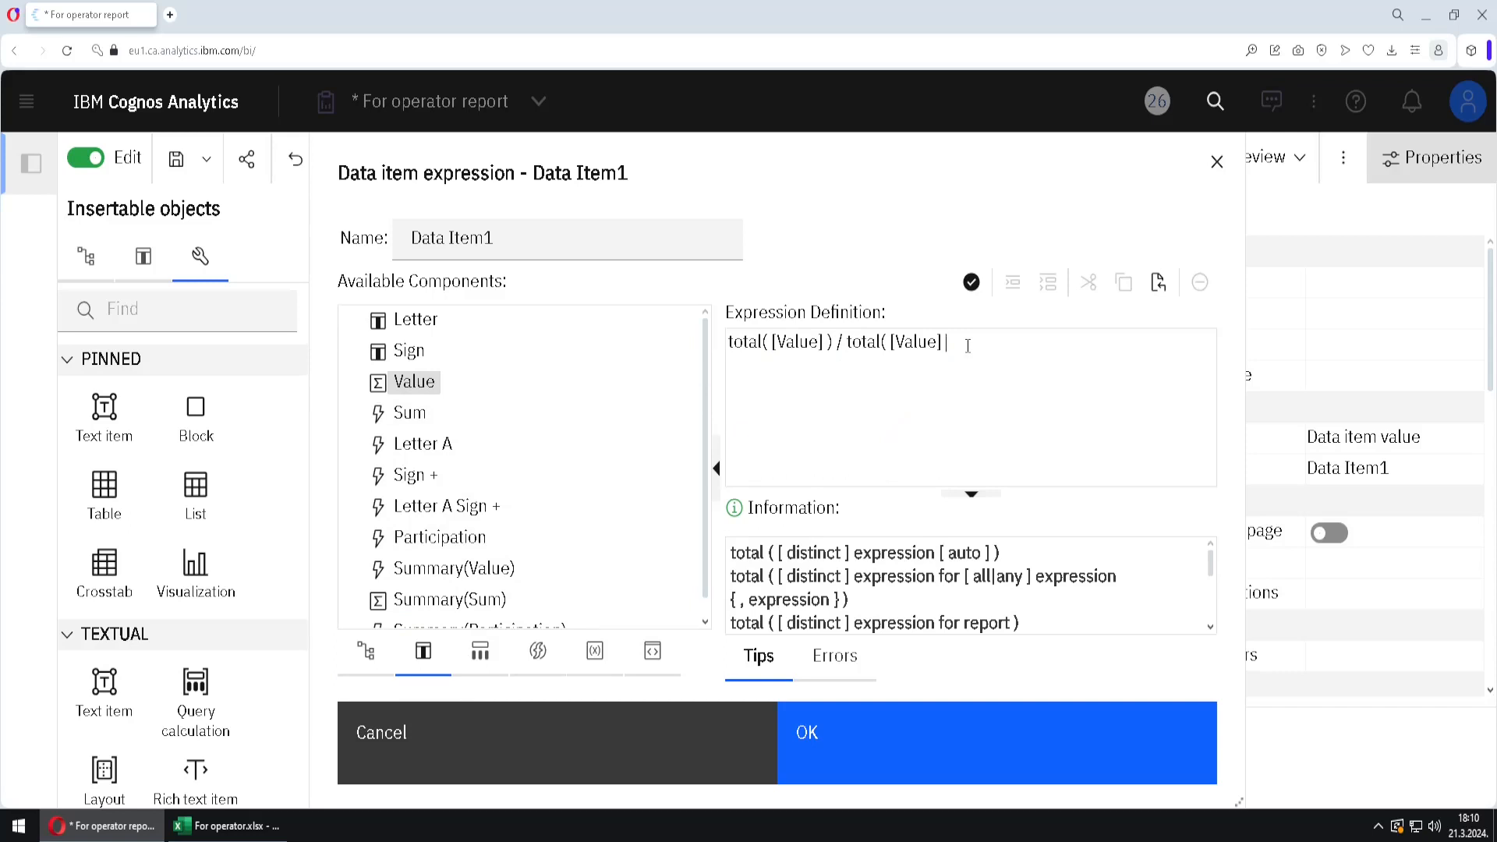
{"action": "type", "text": "for Report"}
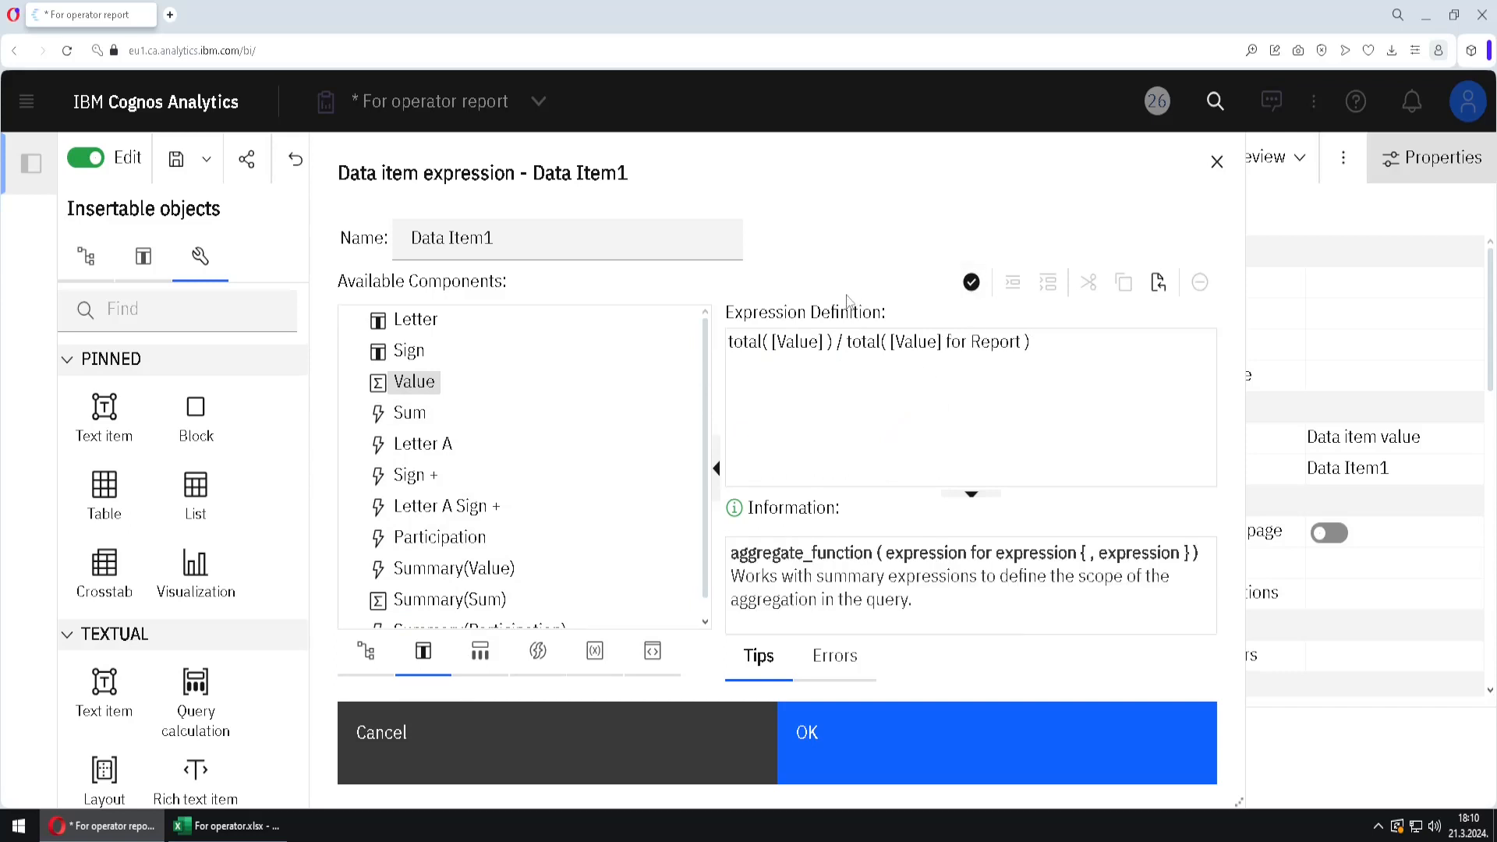
{"action": "left_click", "coordinate": [926, 738]}
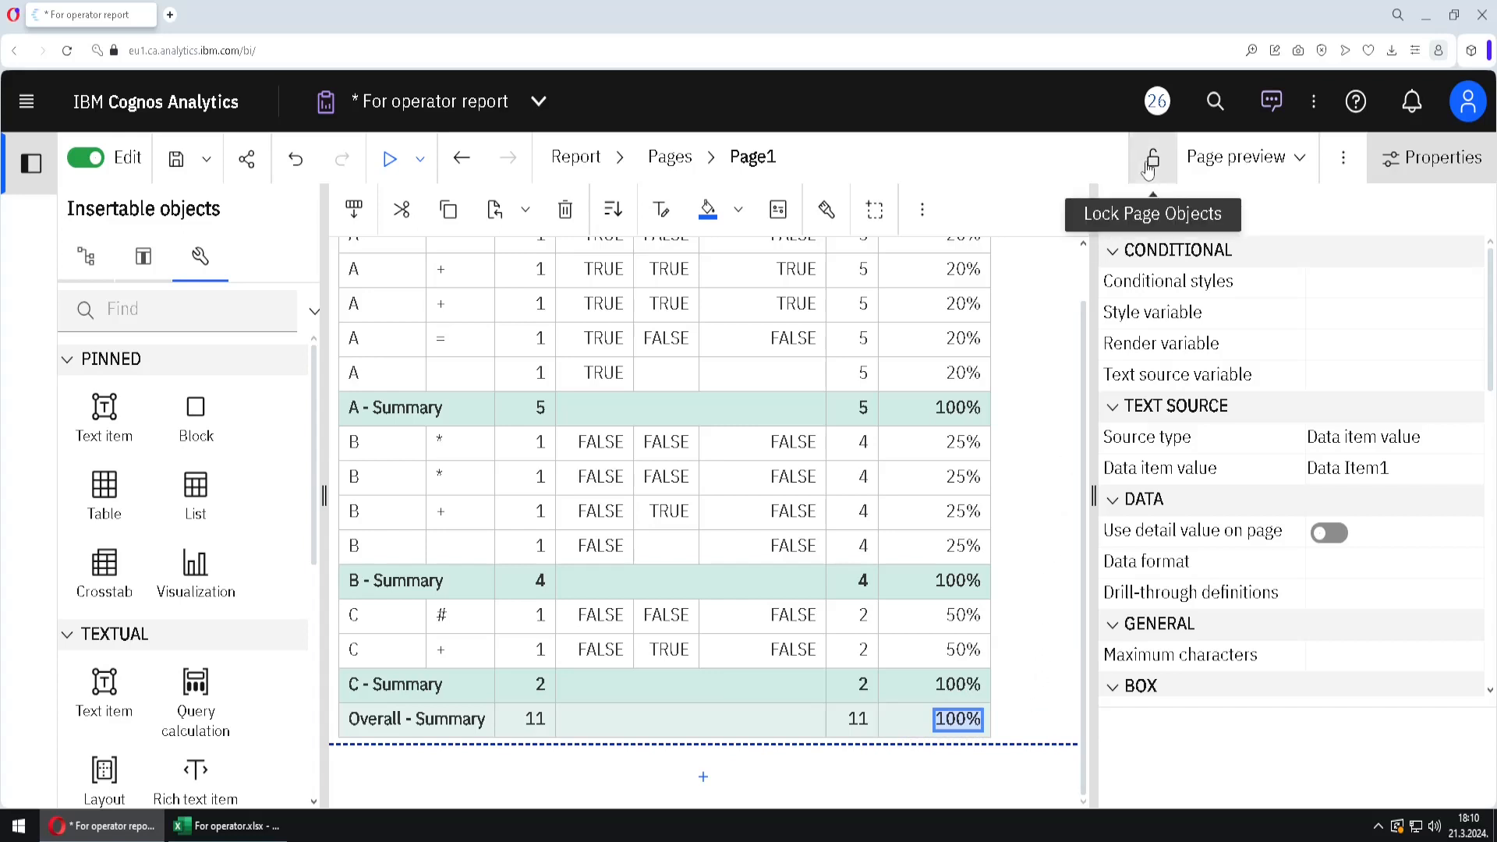
Step: Delete the Letter A, Sign + and Letter A Sign + columns from the list
{"action": "scroll", "coordinate": [1044, 420], "scroll_direction": "up", "scroll_amount": 1}
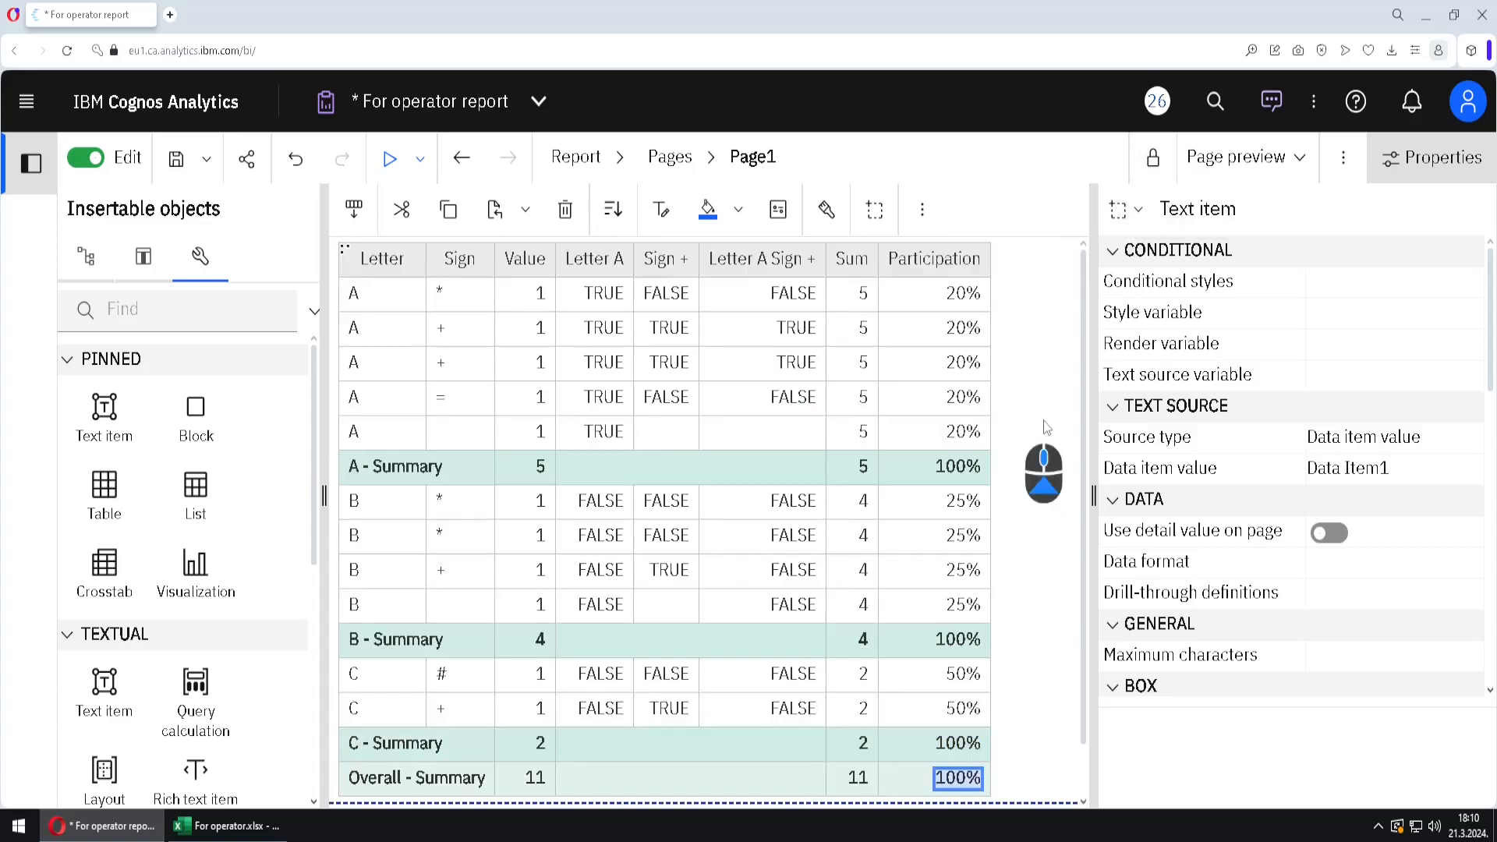
{"action": "left_click", "coordinate": [598, 267]}
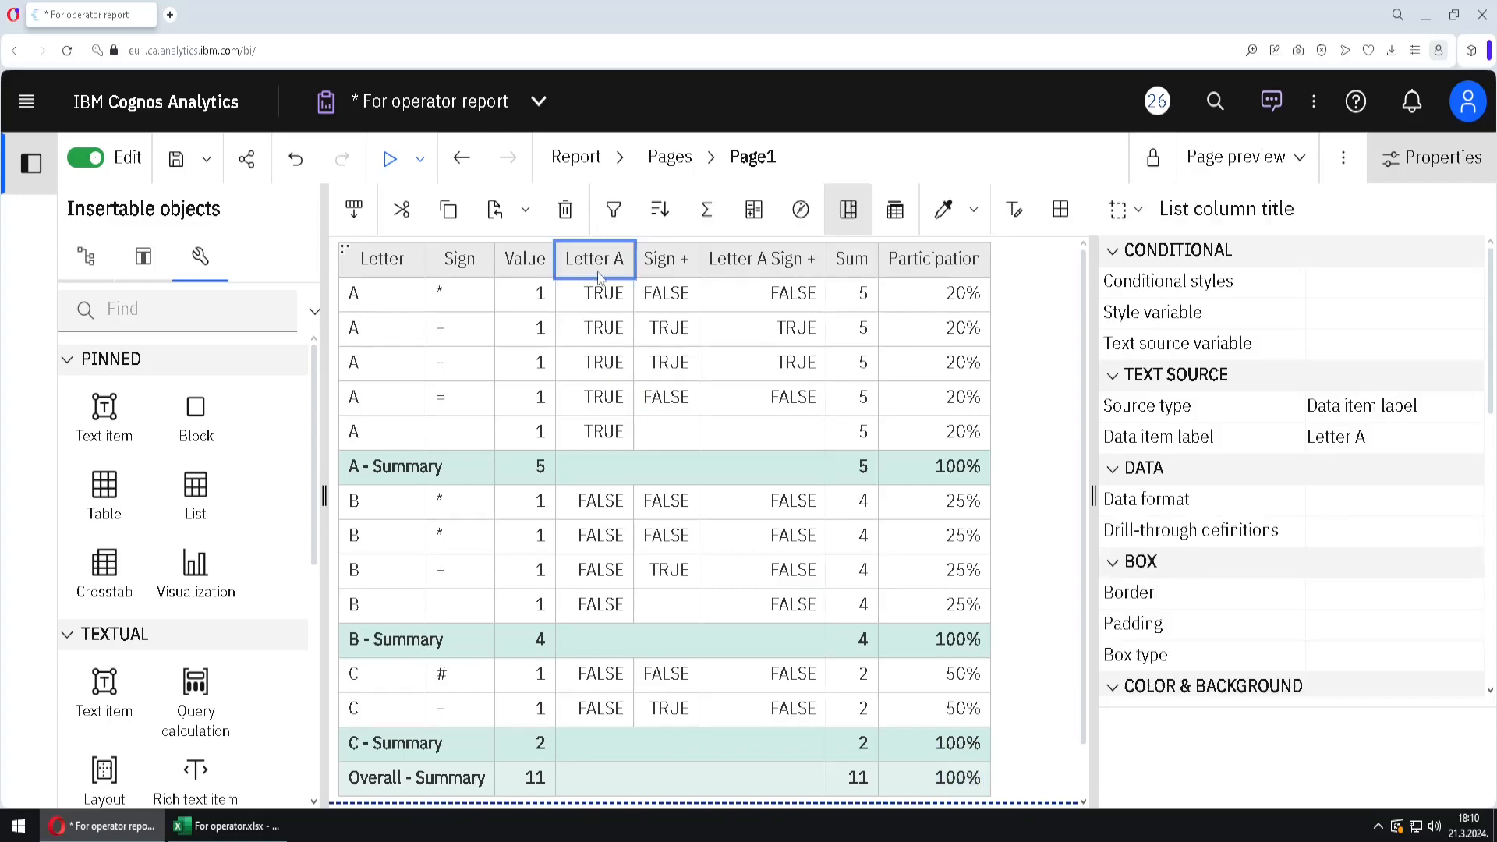
{"action": "left_click", "coordinate": [676, 273], "text": "ctrl"}
{"action": "left_click", "coordinate": [737, 271], "text": "ctrl"}
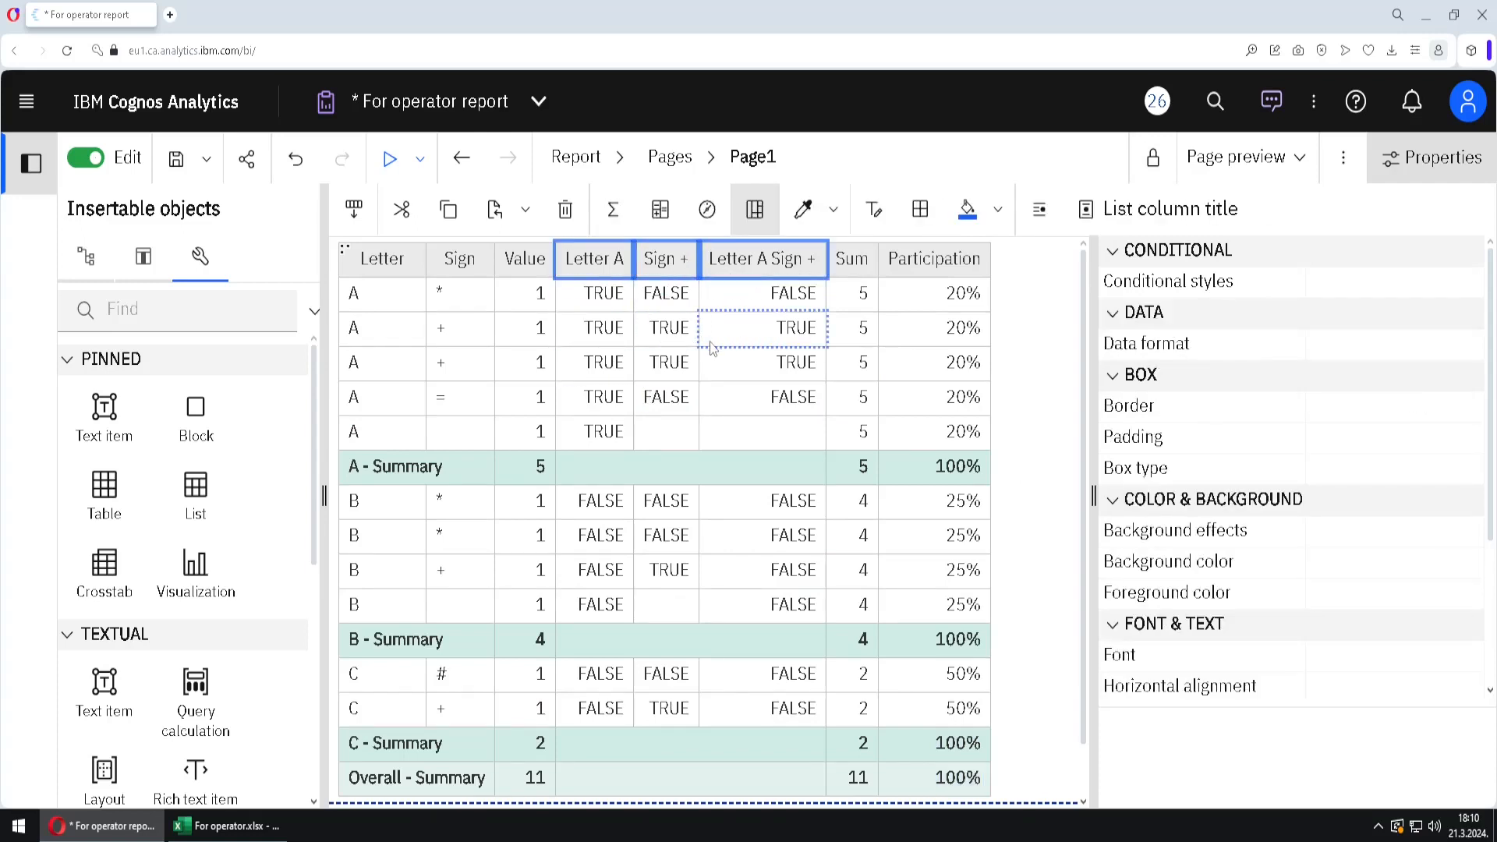
{"action": "key", "text": "Delete"}
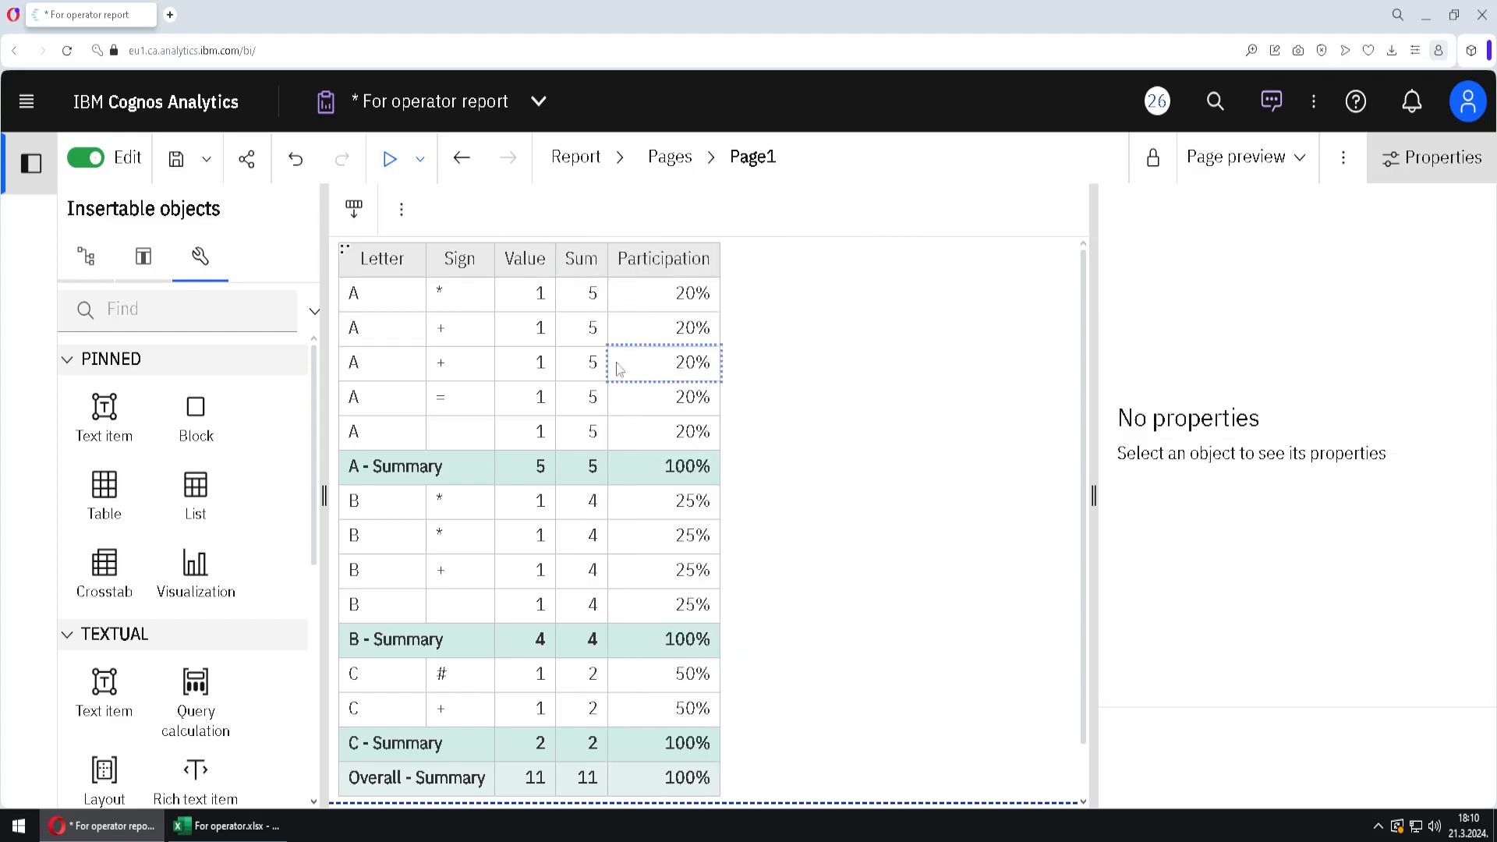
Step: Review Query1's data items, return to Page1 and undo the deletion of the three columns
{"action": "left_click", "coordinate": [620, 160]}
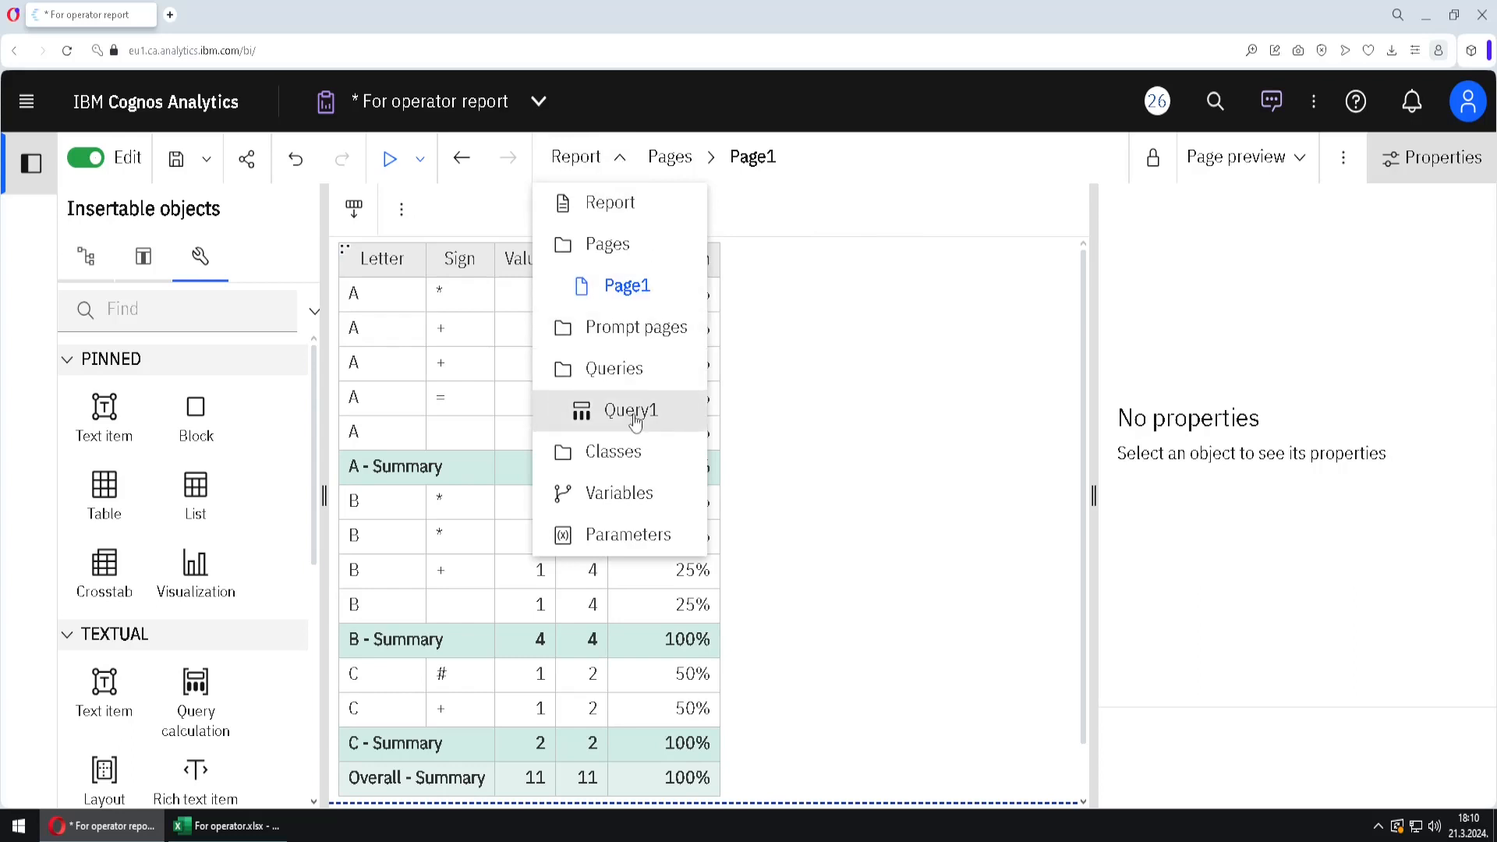
{"action": "left_click", "coordinate": [622, 163]}
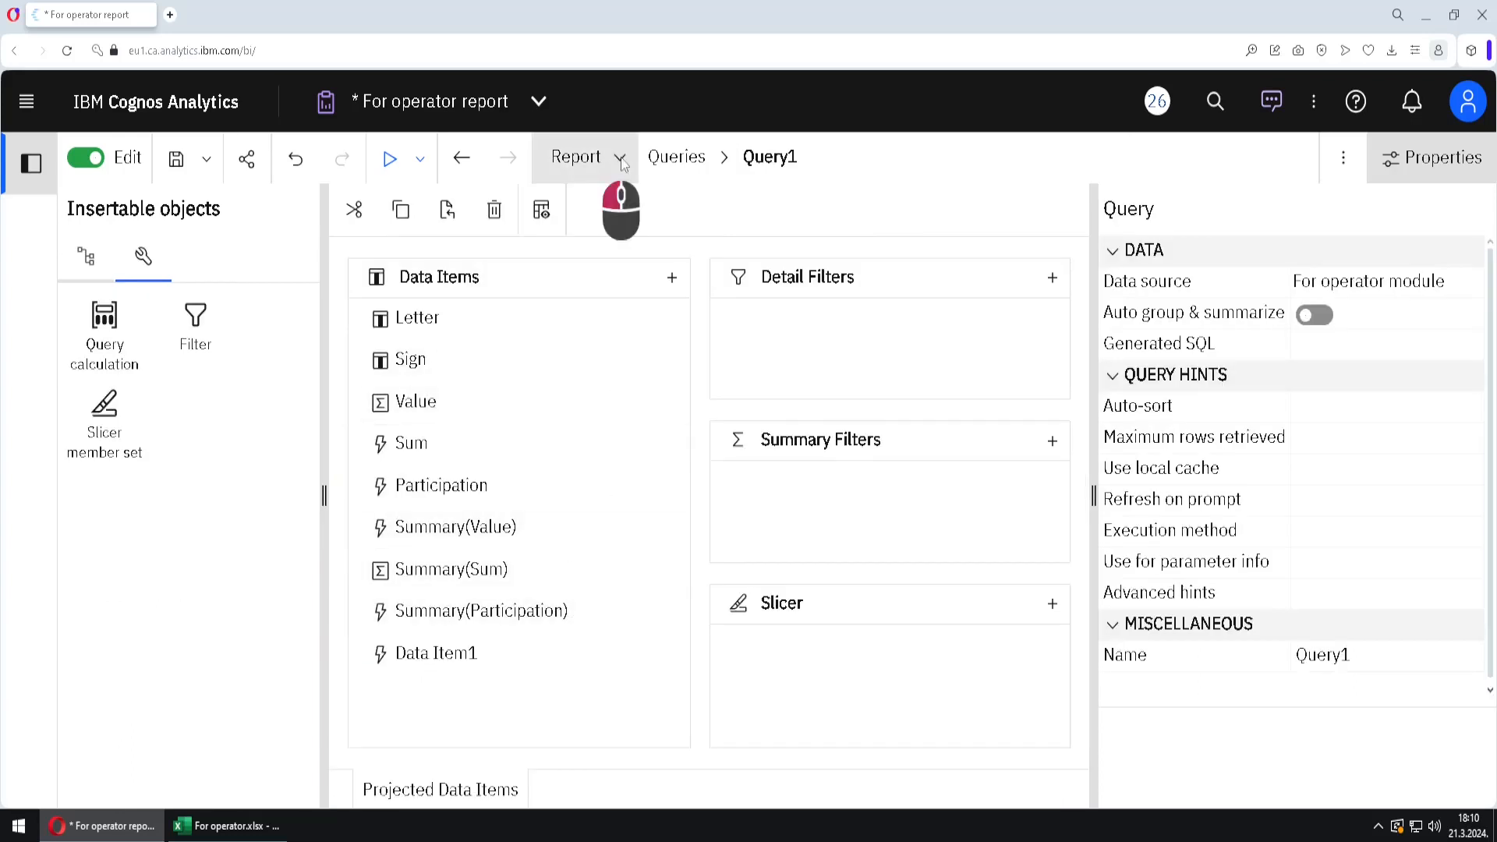
{"action": "left_click", "coordinate": [656, 294]}
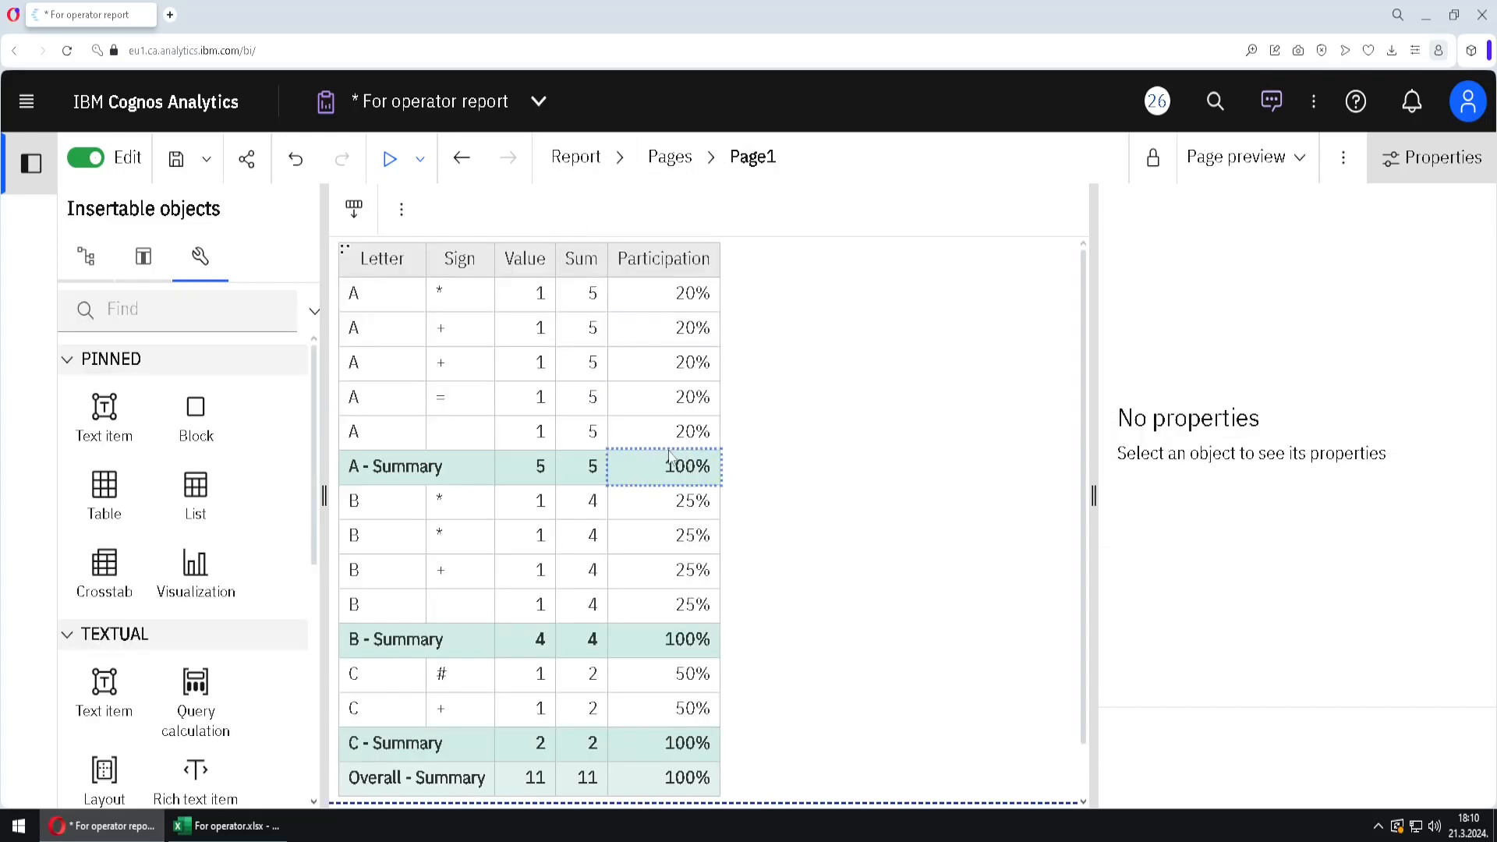
{"action": "left_click", "coordinate": [297, 161]}
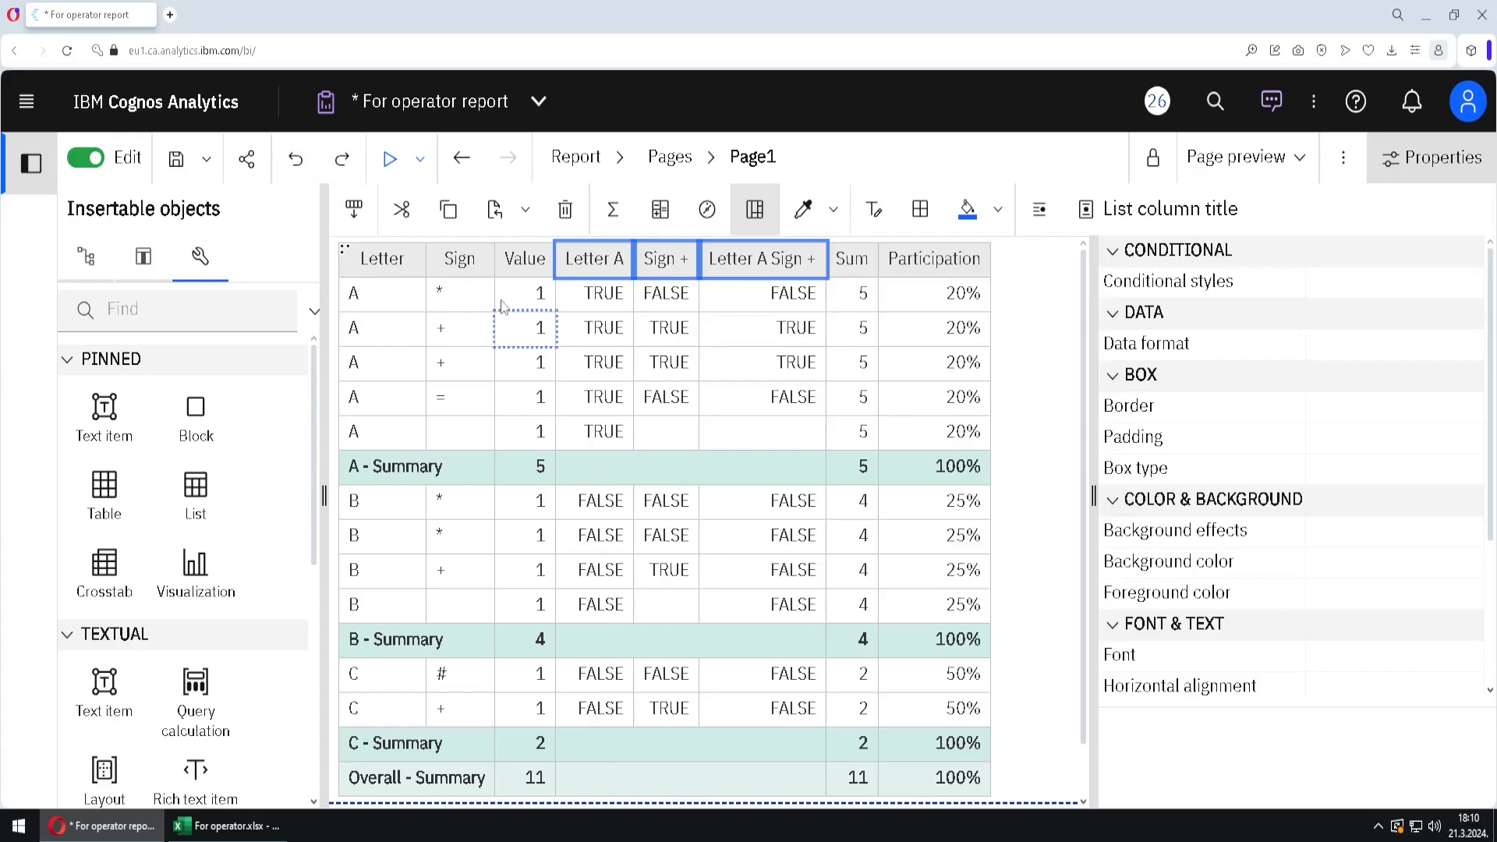
Step: Cut the Letter A, Sign + and Letter A Sign + columns from the list, and check Query1's data items before returning to Page1
{"action": "left_click", "coordinate": [403, 217]}
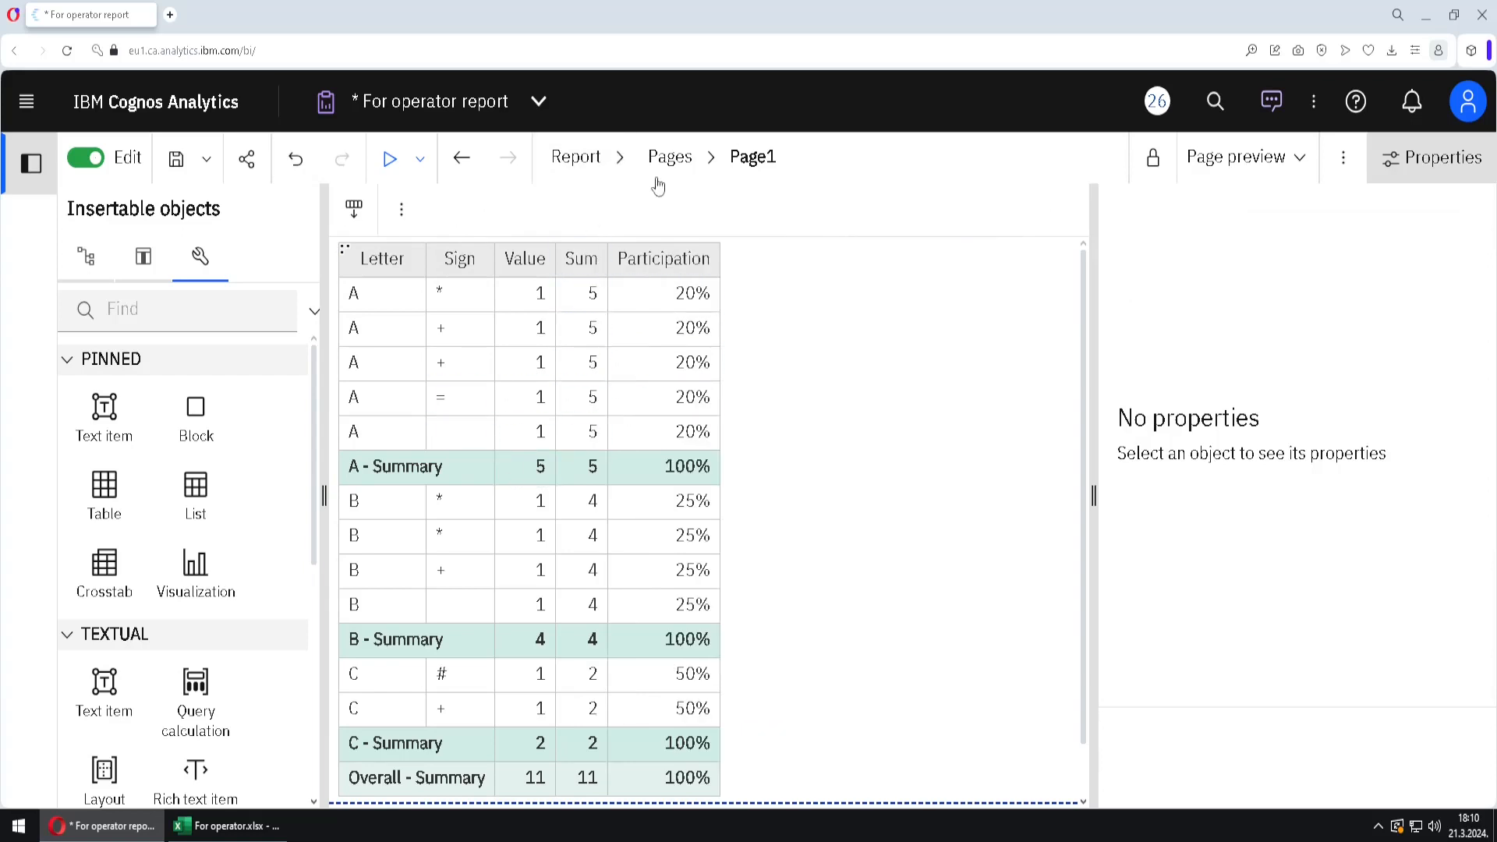
{"action": "left_click", "coordinate": [616, 169]}
{"action": "left_click", "coordinate": [630, 410]}
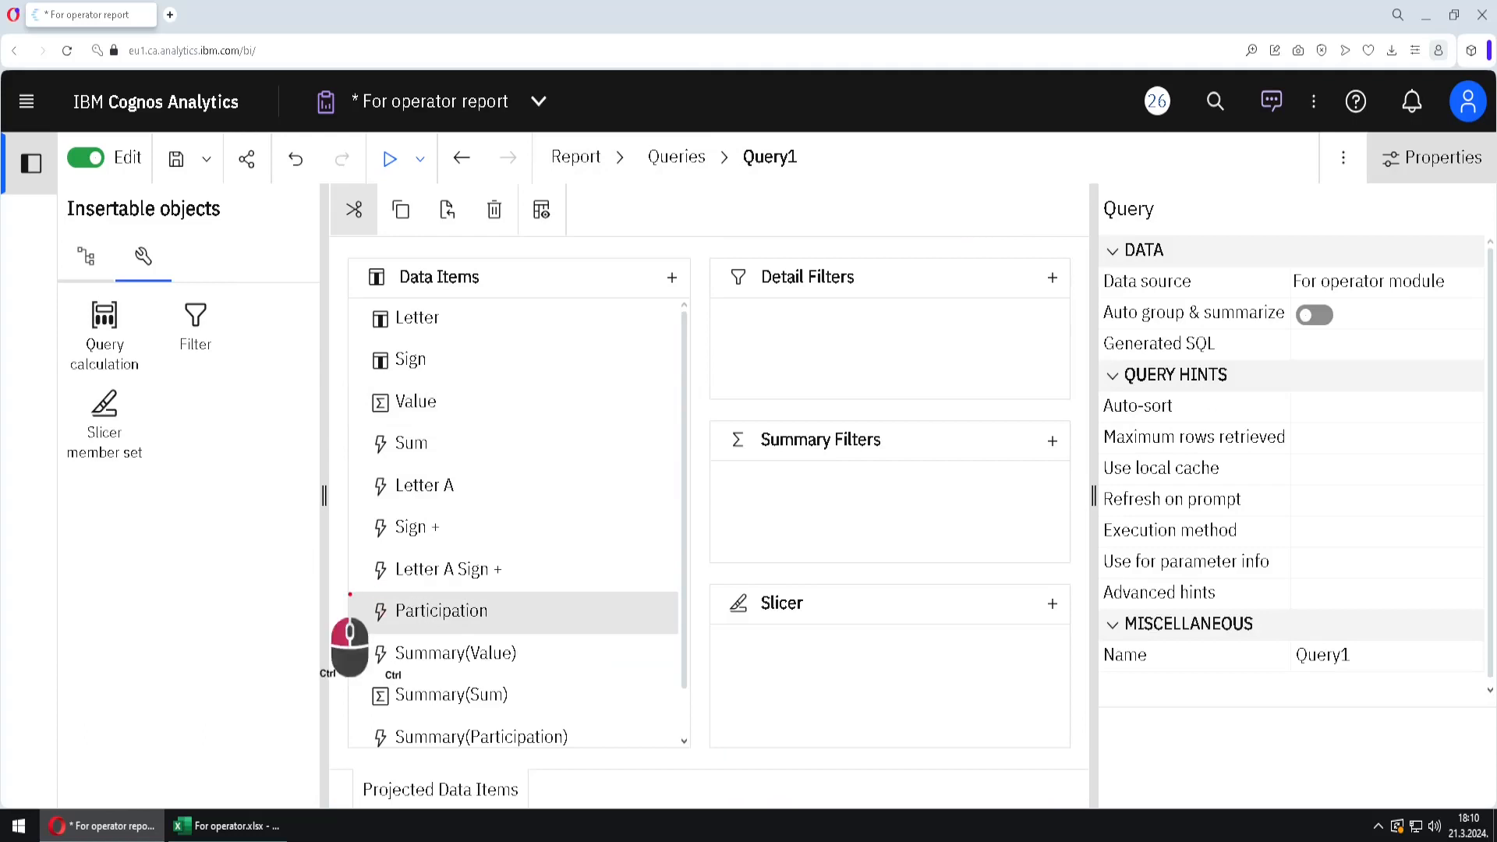
{"action": "left_click", "coordinate": [620, 159]}
{"action": "left_click", "coordinate": [630, 286]}
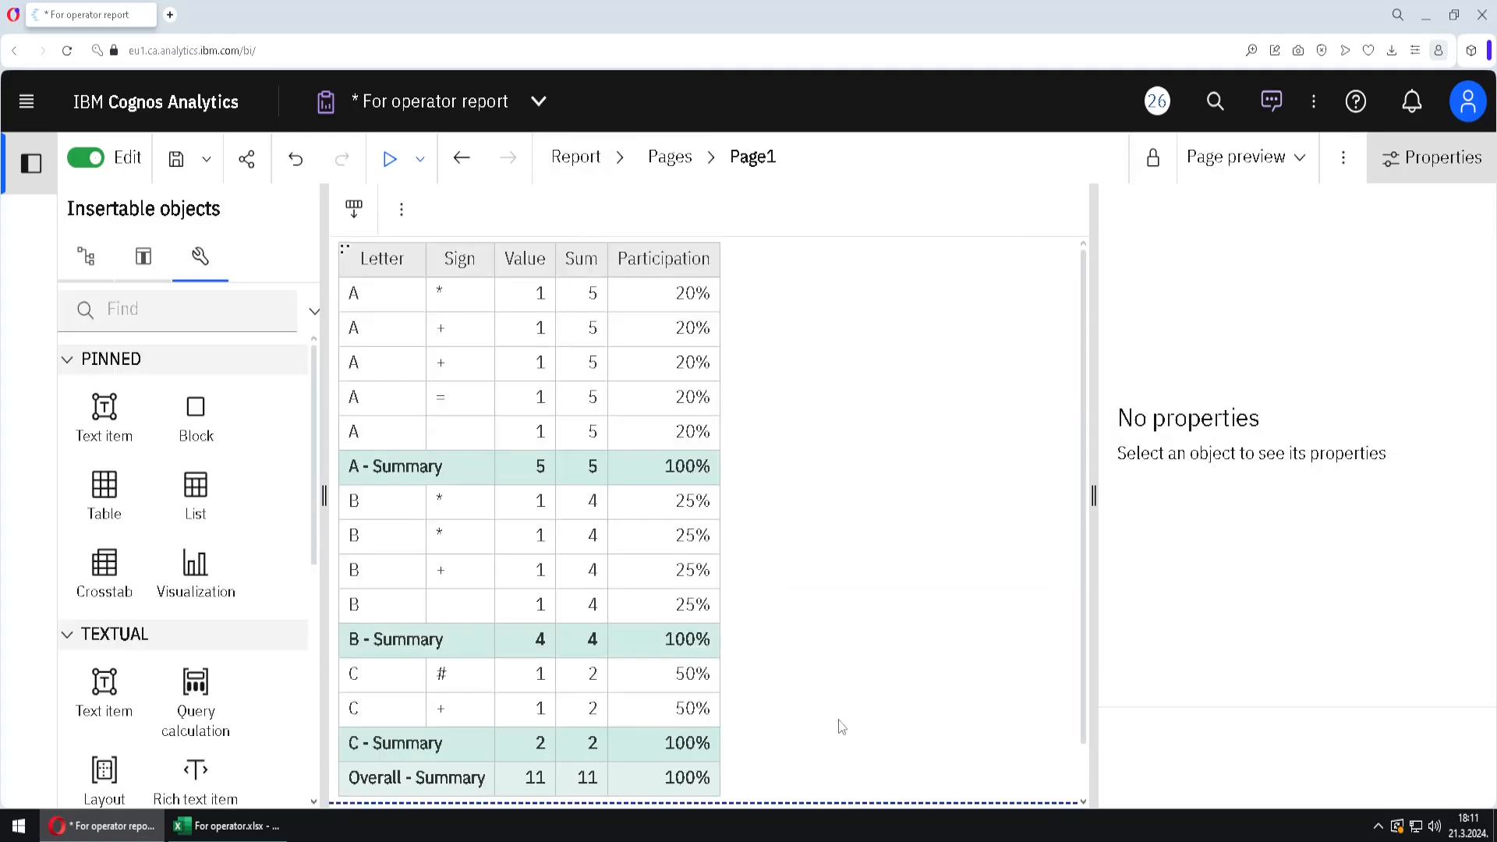